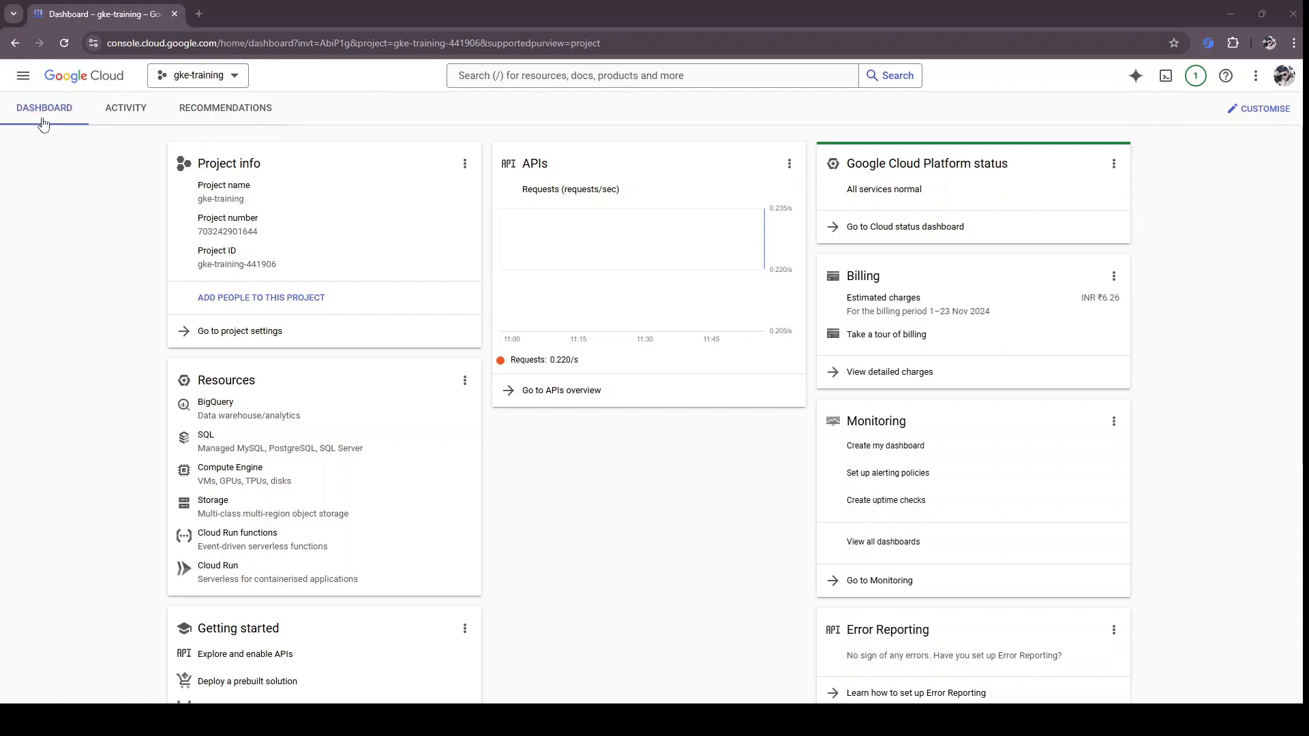
pyautogui.click(21, 84)
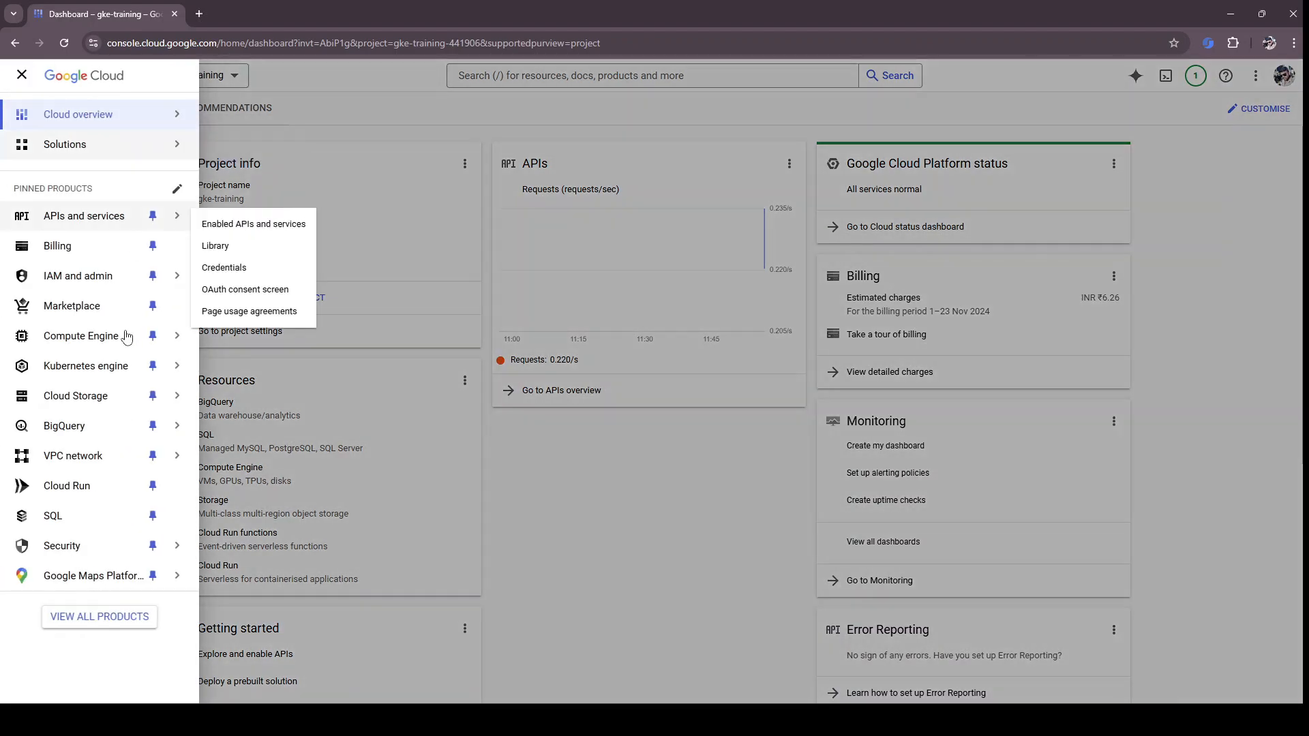
pyautogui.moveTo(110, 370)
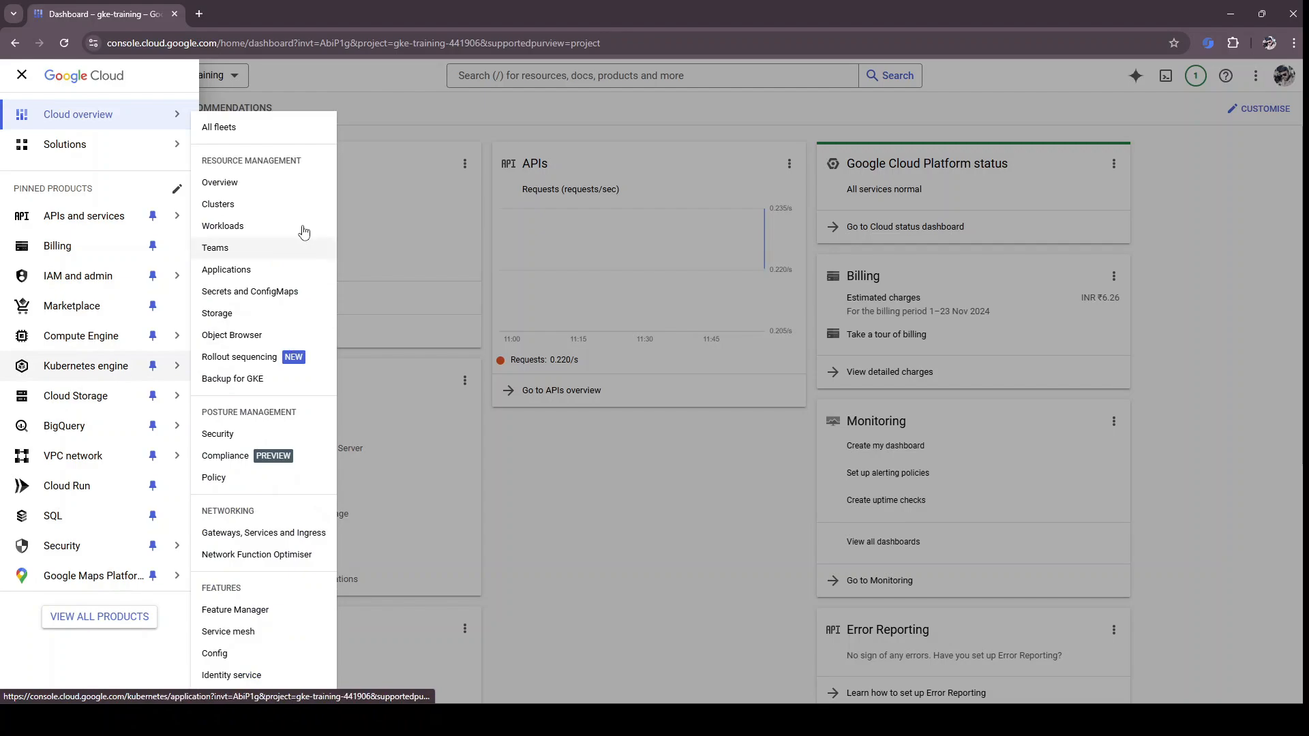
pyautogui.click(503, 119)
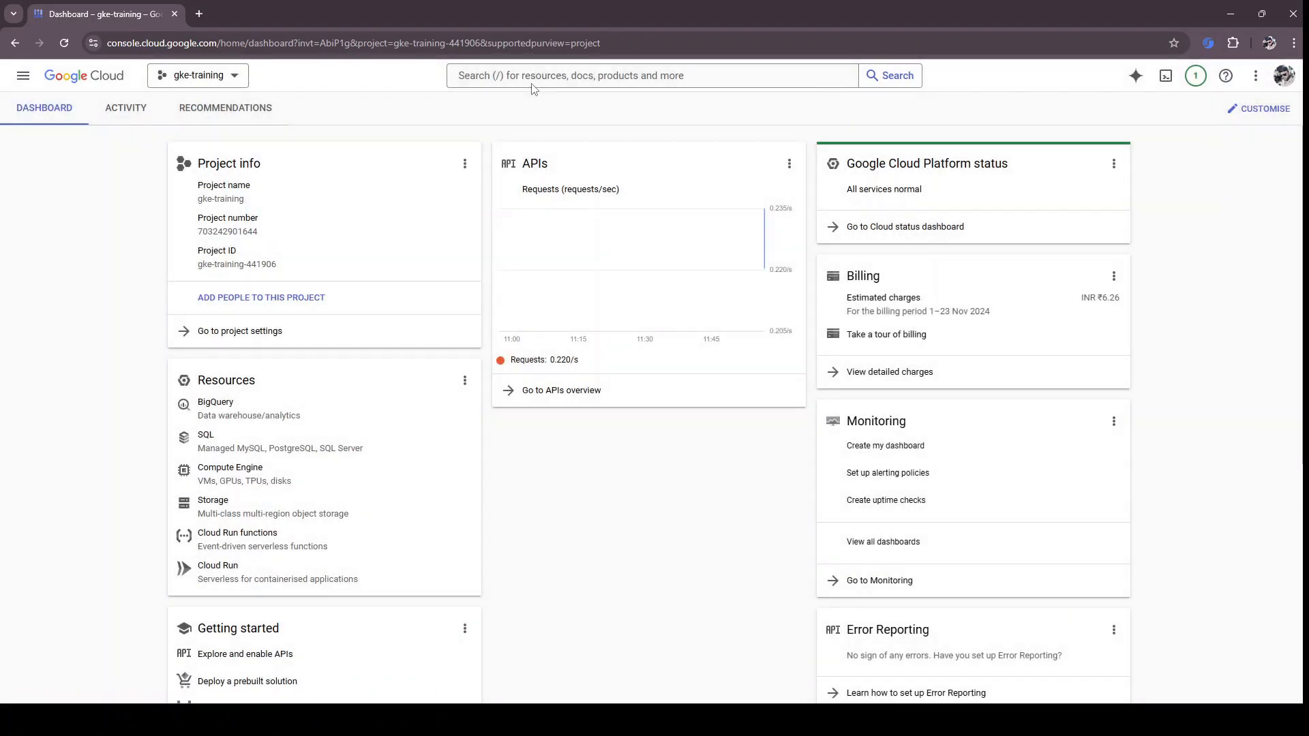
# Step: Search for "kubernetes", open Kubernetes engine and go to its Clusters page
pyautogui.click(534, 77)
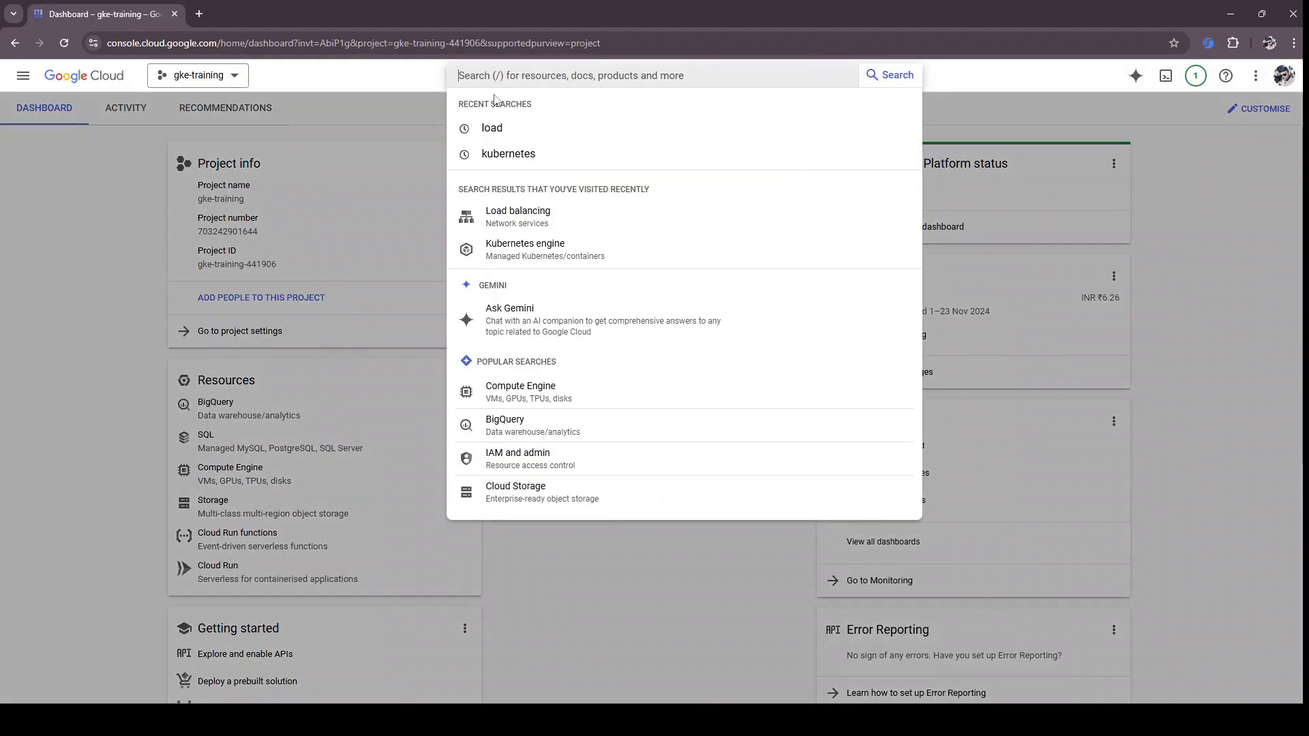
pyautogui.write('kubernetes')
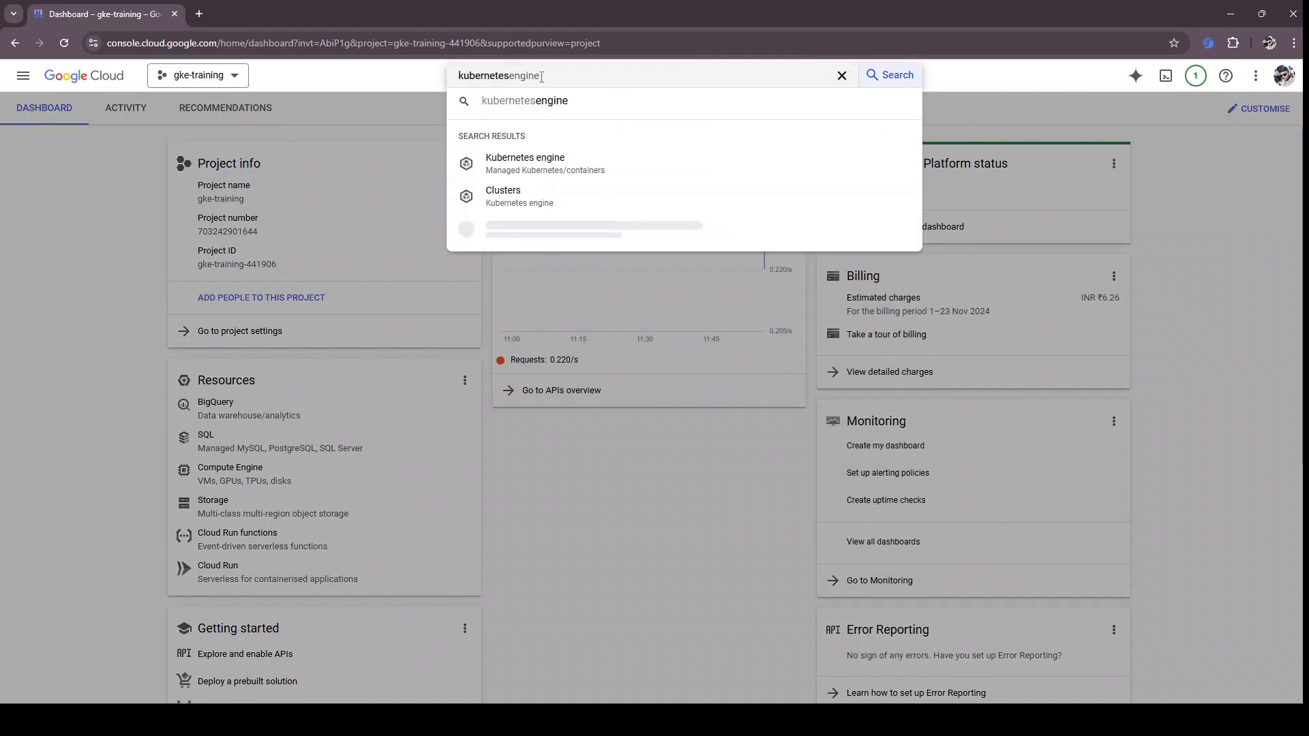
pyautogui.click(558, 171)
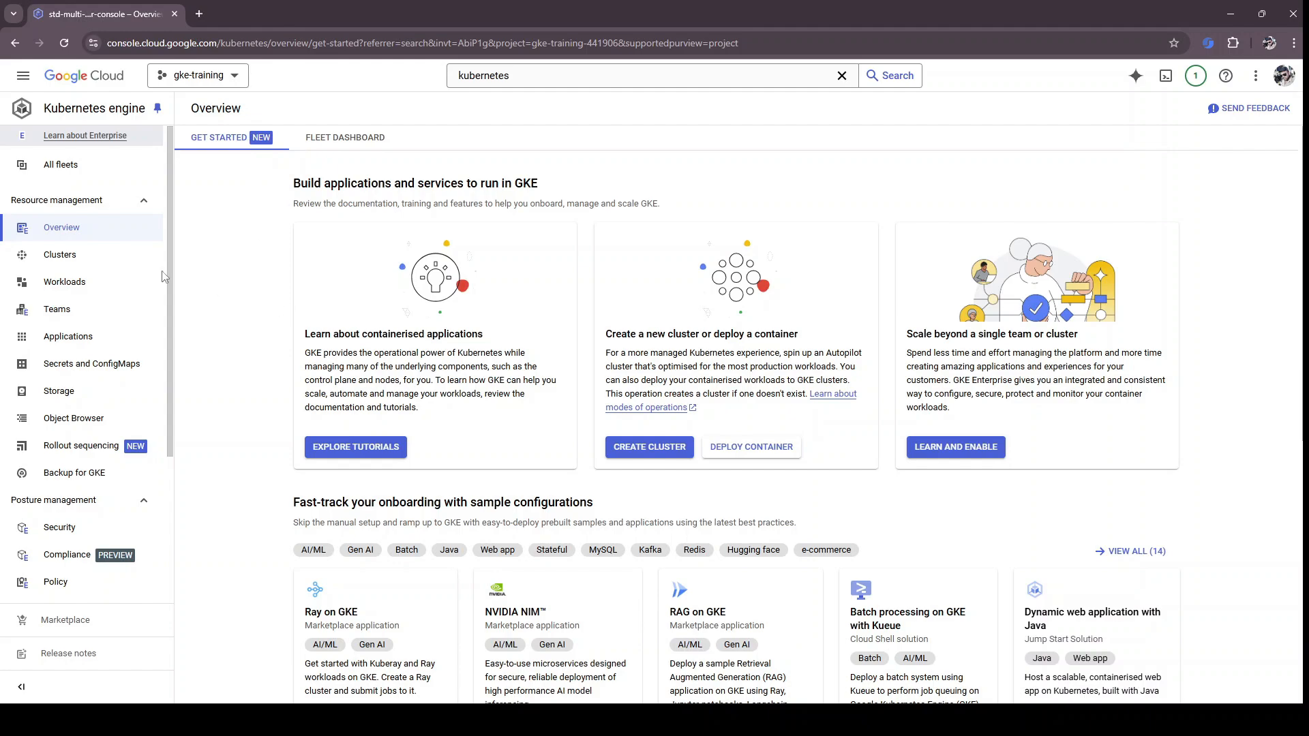
pyautogui.click(104, 263)
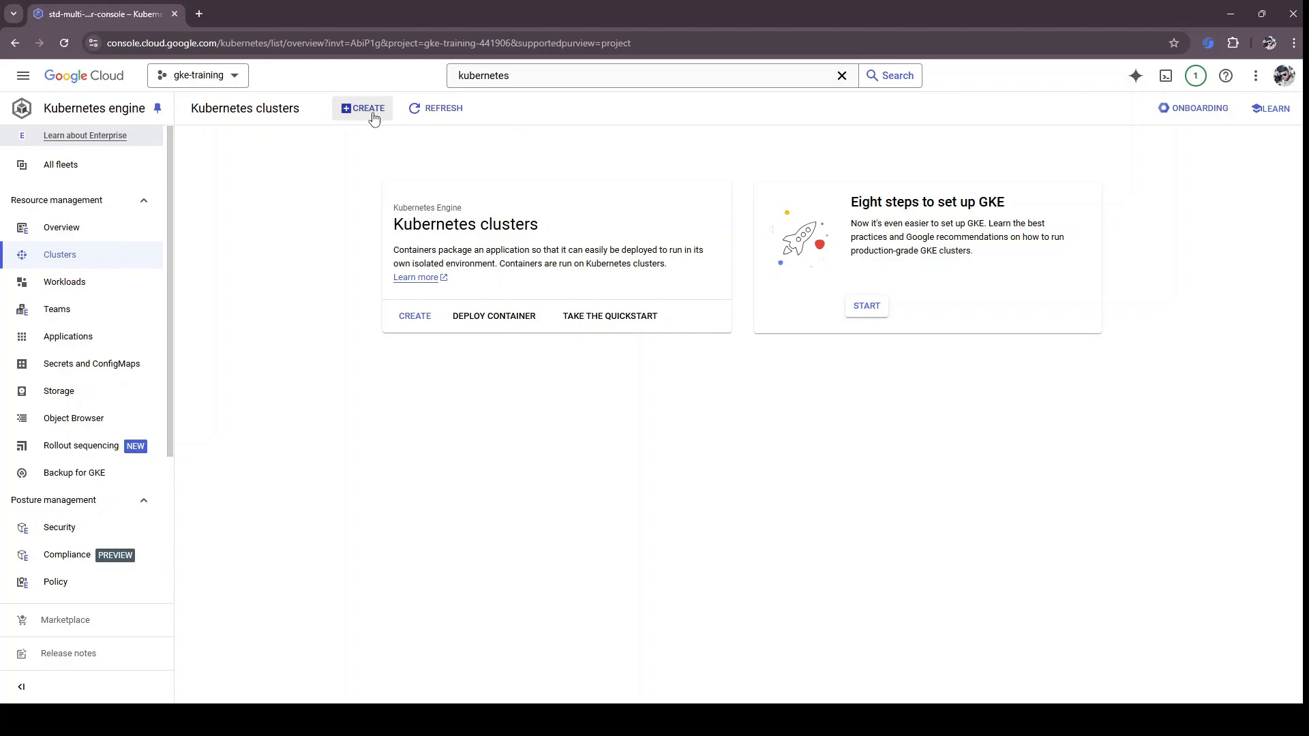
# Step: Start creating a Kubernetes cluster and switch it from Autopilot to a Standard cluster
pyautogui.click(374, 115)
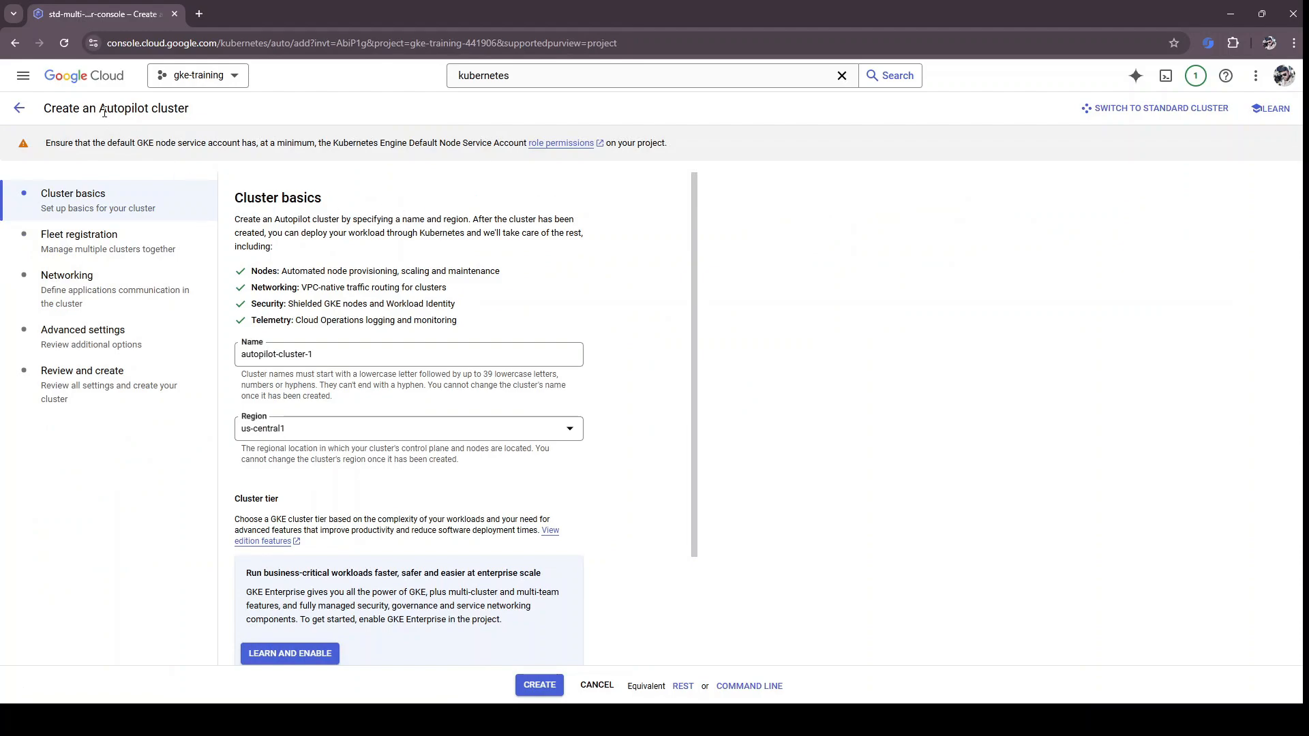
pyautogui.moveTo(98, 107); pyautogui.dragTo(233, 111)
pyautogui.click(233, 111)
pyautogui.click(1145, 113)
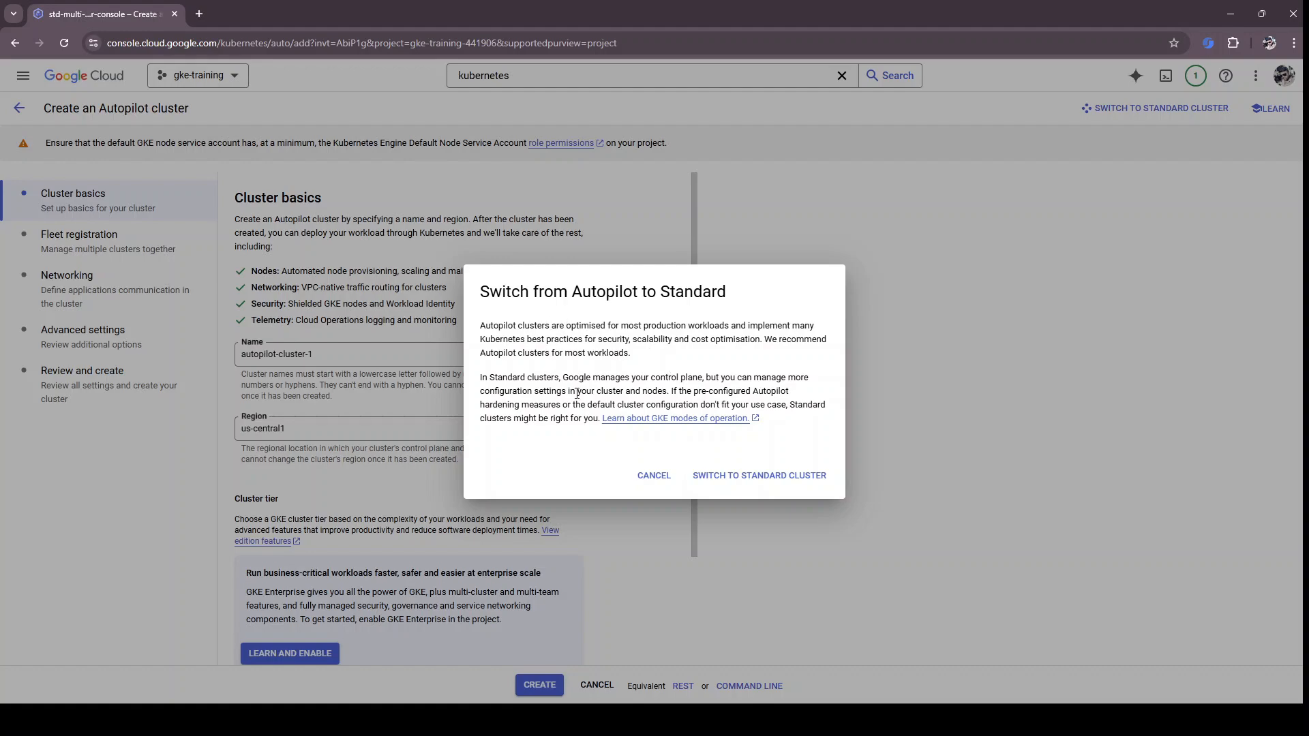
pyautogui.click(777, 477)
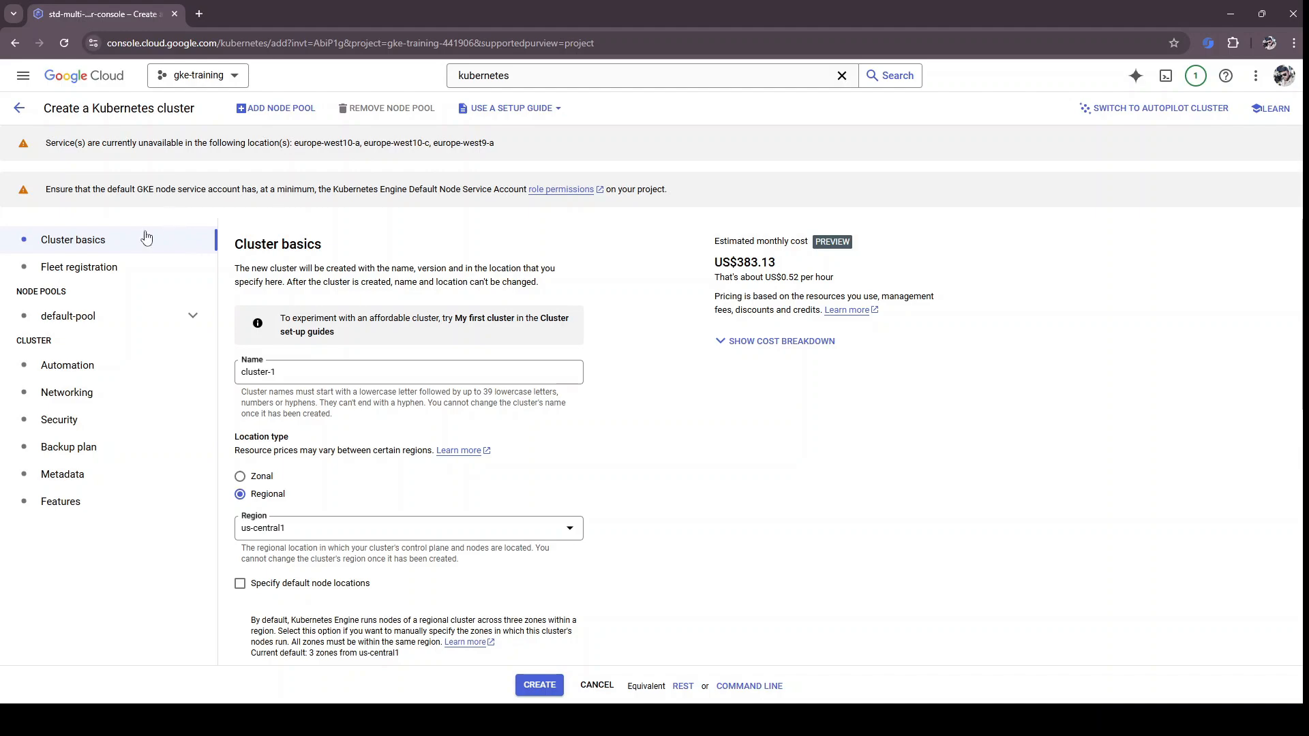
# Step: Name the new cluster std-single-zone-cluster-console in the cluster basics
pyautogui.scroll(-2, 339, 358)
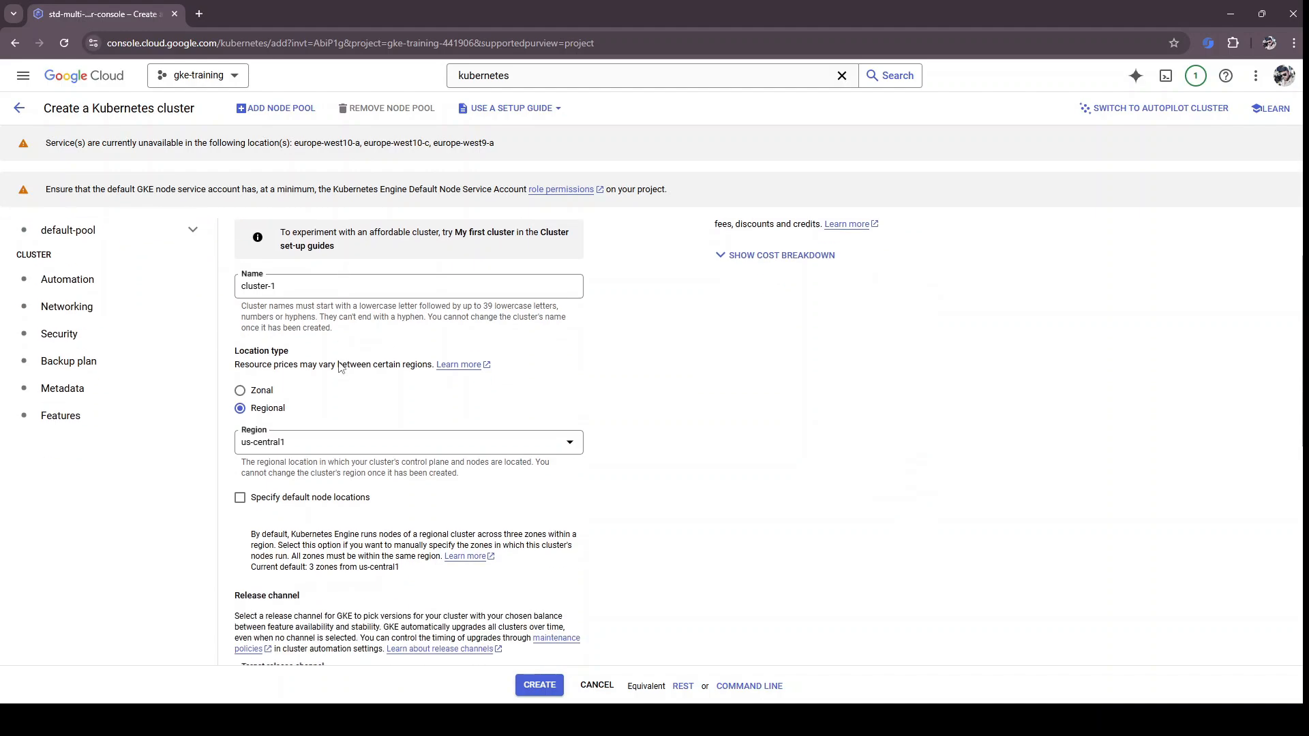
pyautogui.scroll(2, 339, 366)
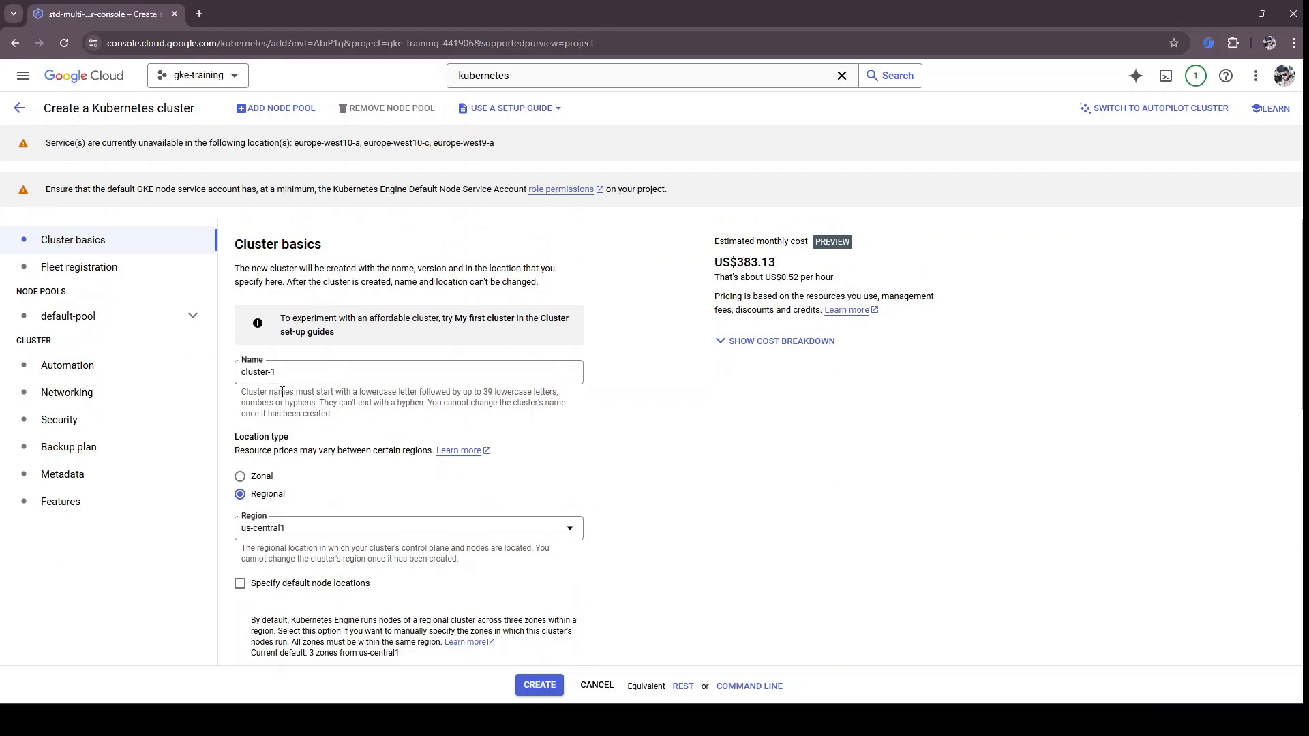
pyautogui.moveTo(293, 372); pyautogui.dragTo(231, 378)
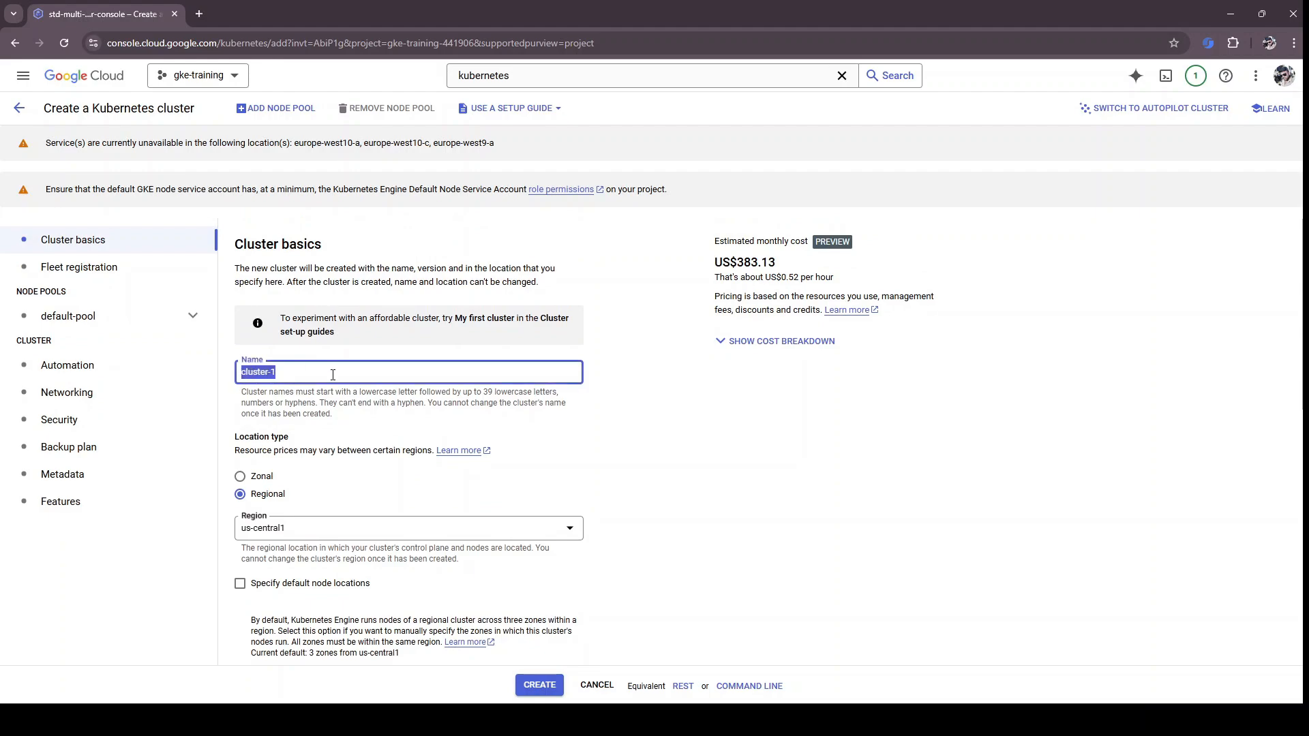
pyautogui.write('std-single-')
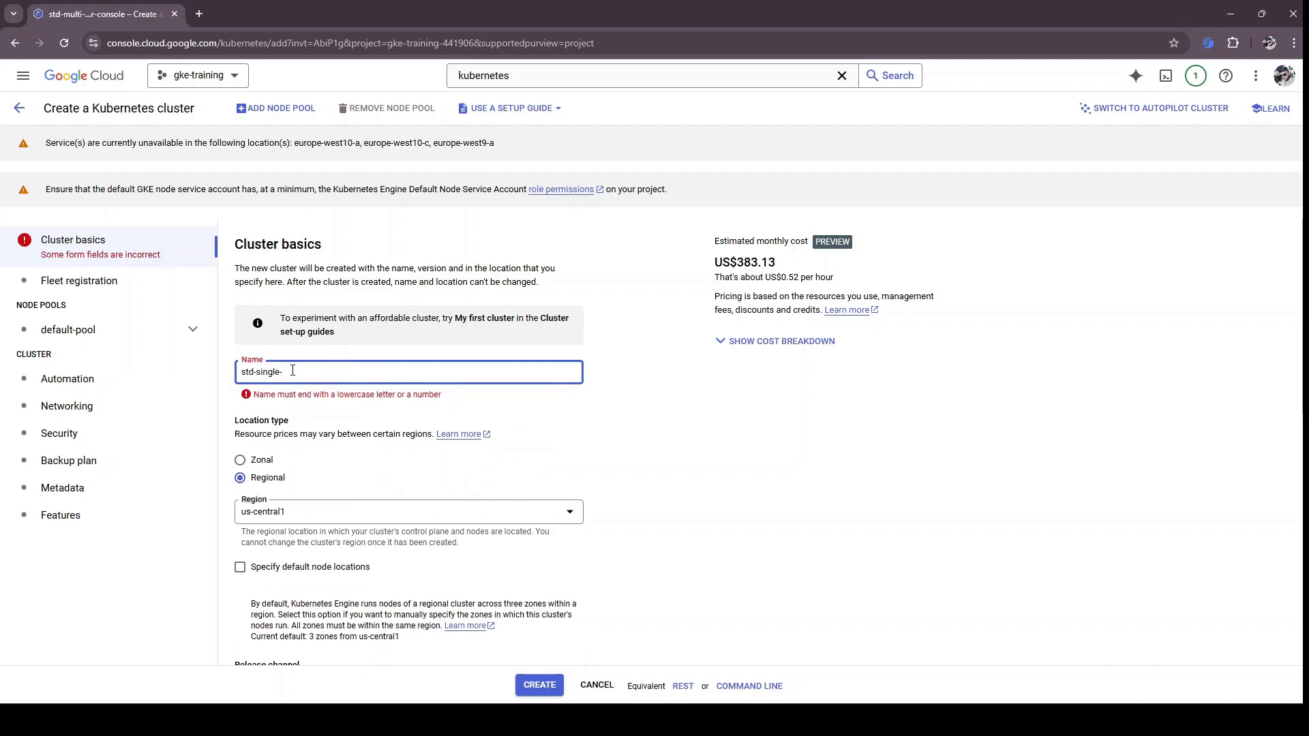
pyautogui.write('zone-cluster')
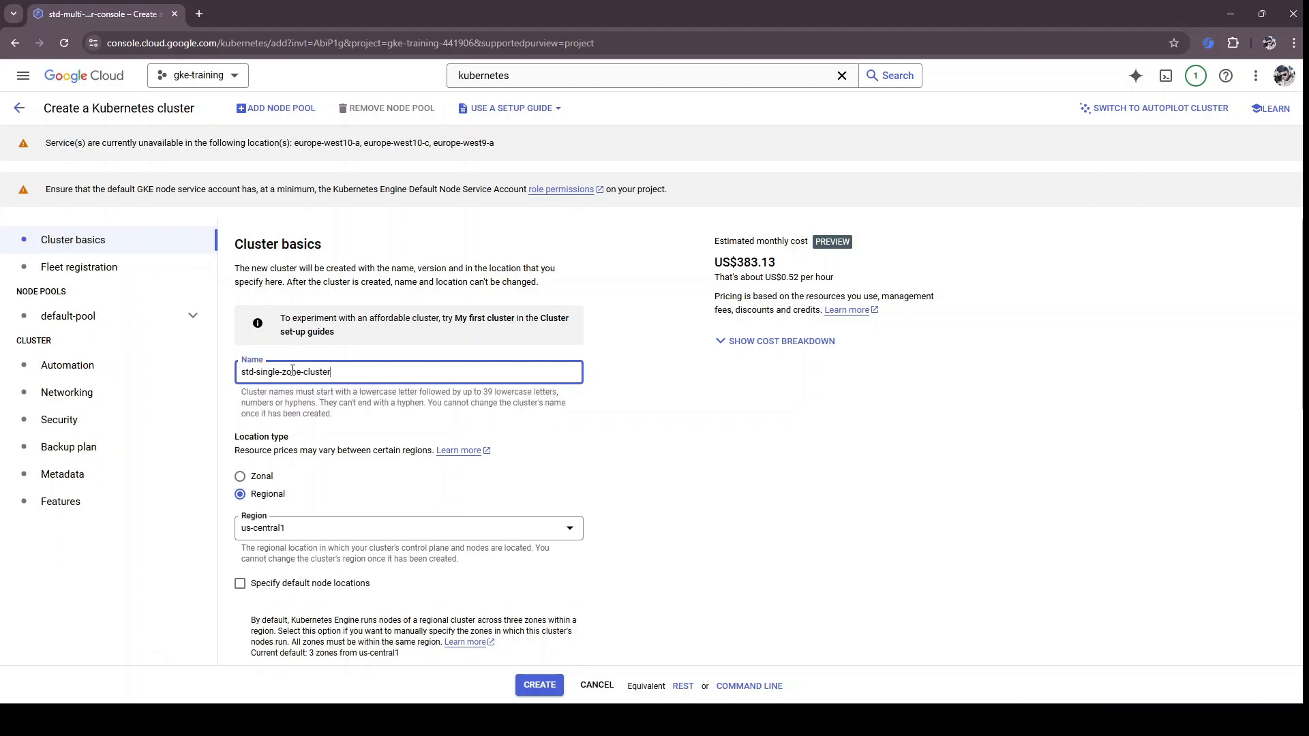
pyautogui.write('-console')
pyautogui.moveTo(332, 374); pyautogui.dragTo(383, 386)
pyautogui.click(378, 369)
# Step: Set the cluster's location type to Zonal, keeping us-central1-c as the zone
pyautogui.scroll(-2, 431, 371)
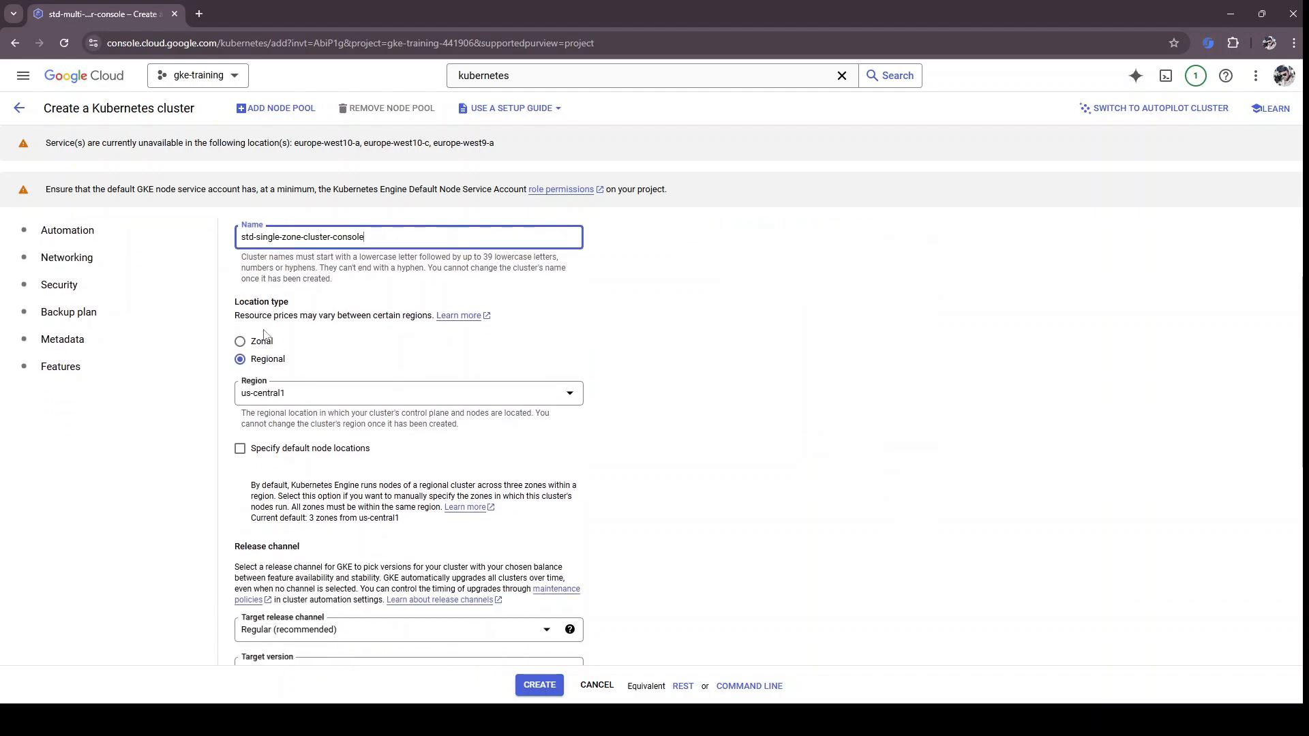
pyautogui.click(260, 343)
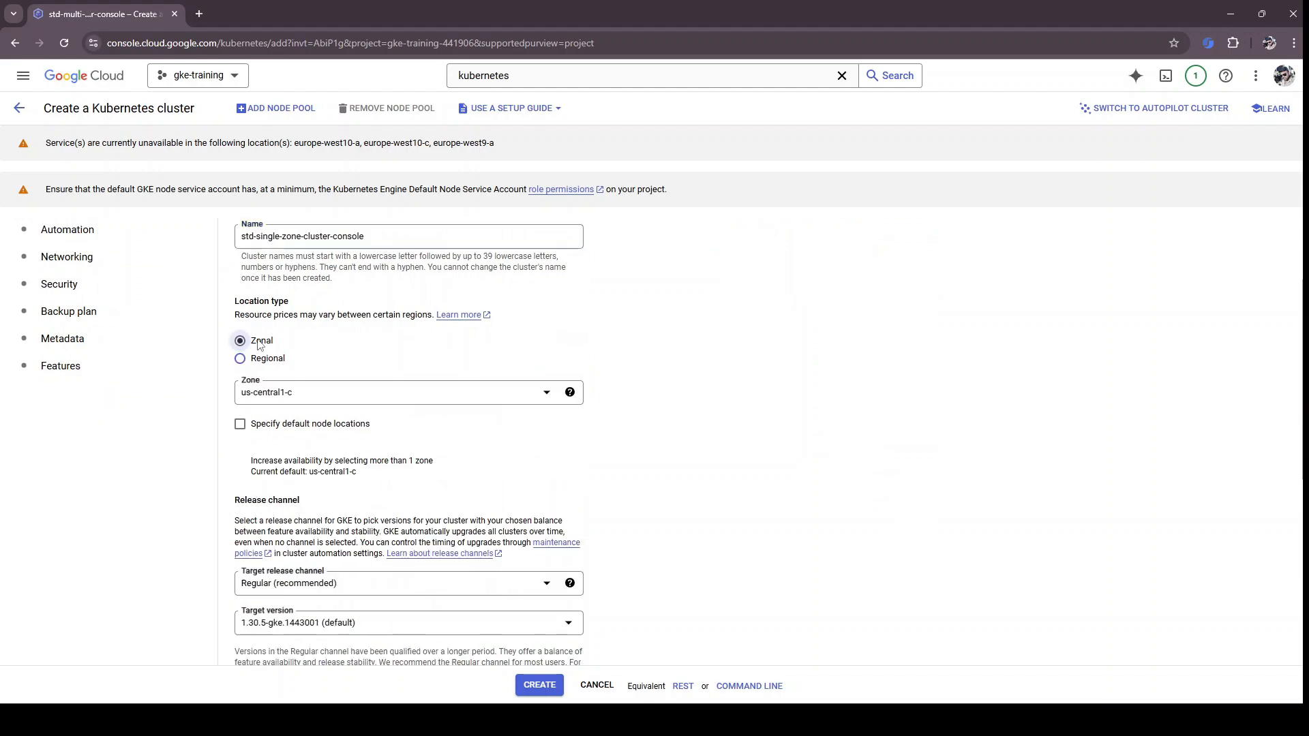
pyautogui.click(289, 393)
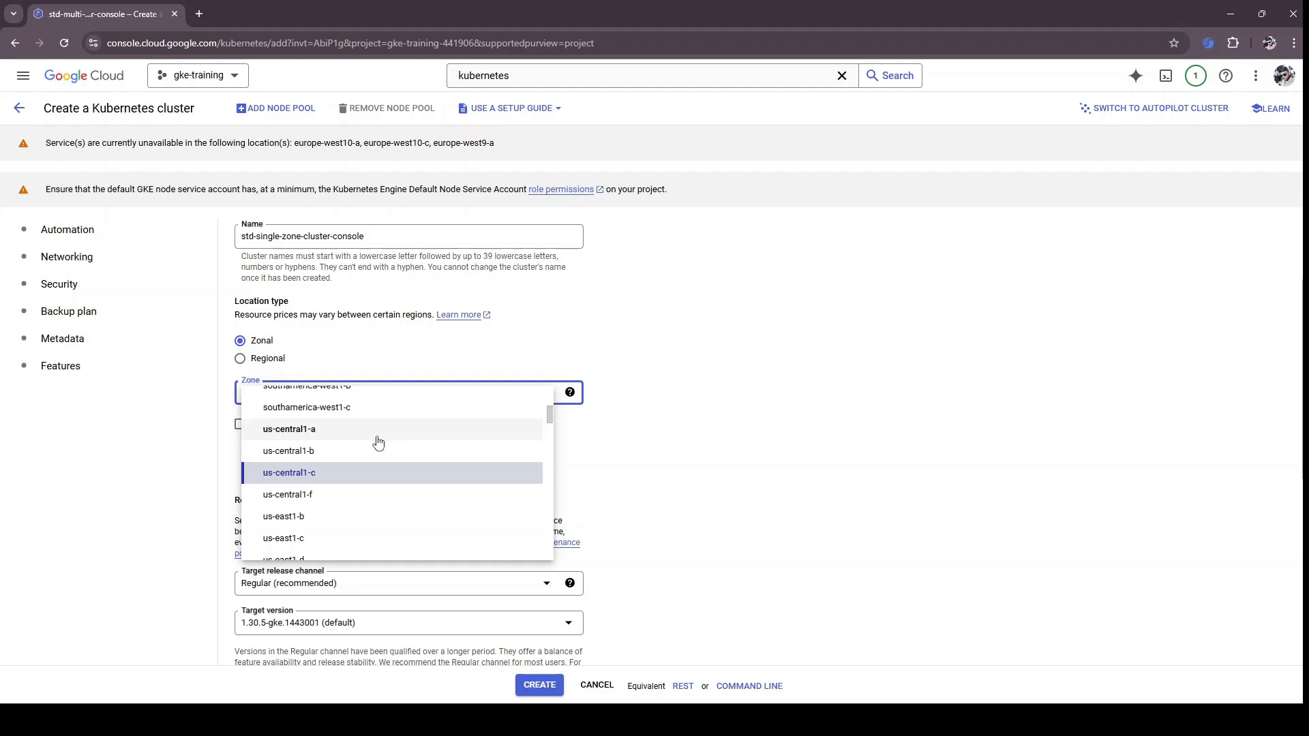
pyautogui.click(603, 405)
# Step: Review the cluster's release channel, target version and tier settings, and its fleet registration options
pyautogui.scroll(-2, 599, 407)
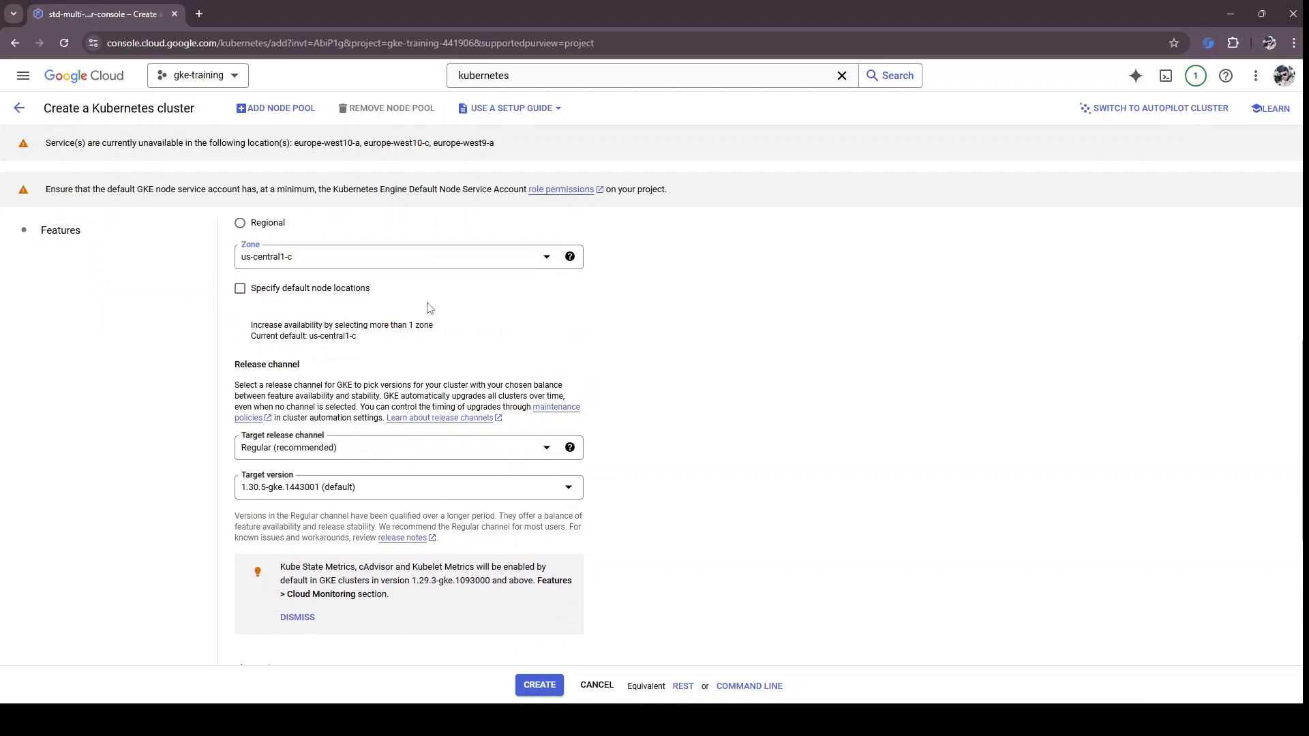
pyautogui.scroll(-3, 409, 317)
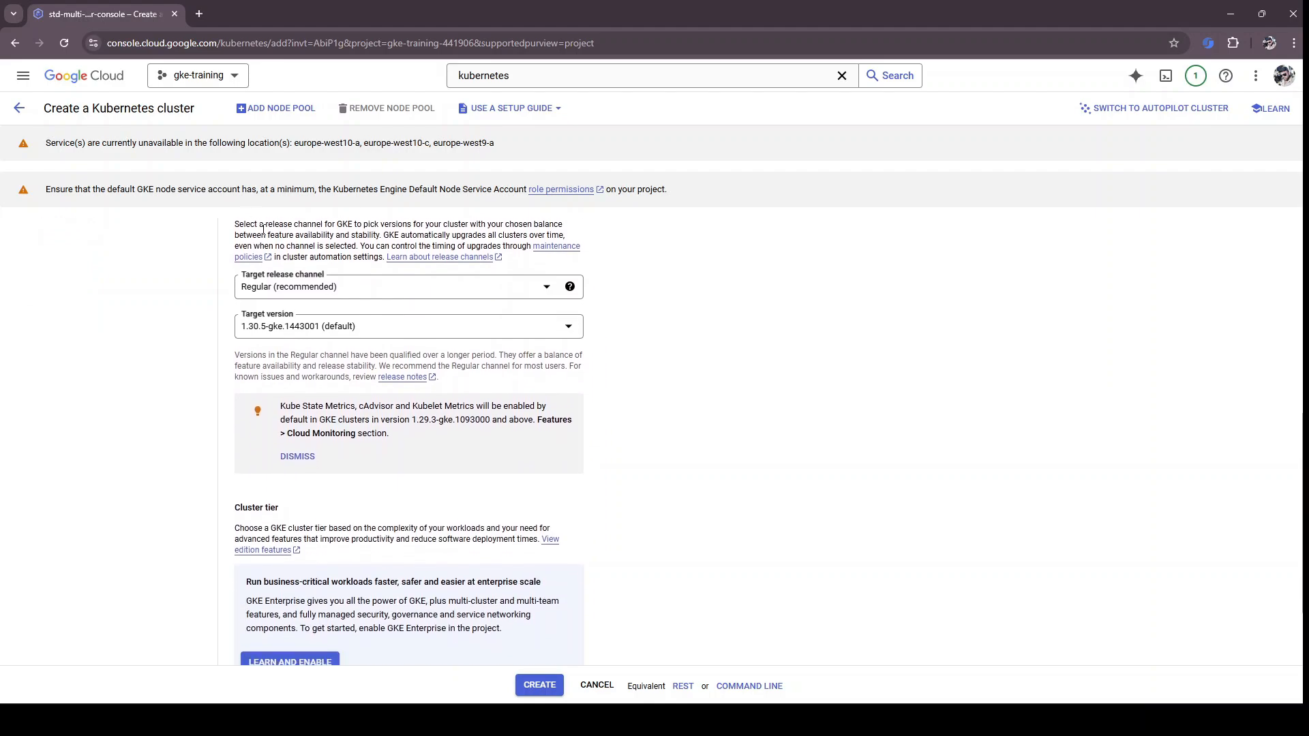
pyautogui.scroll(-2, 421, 332)
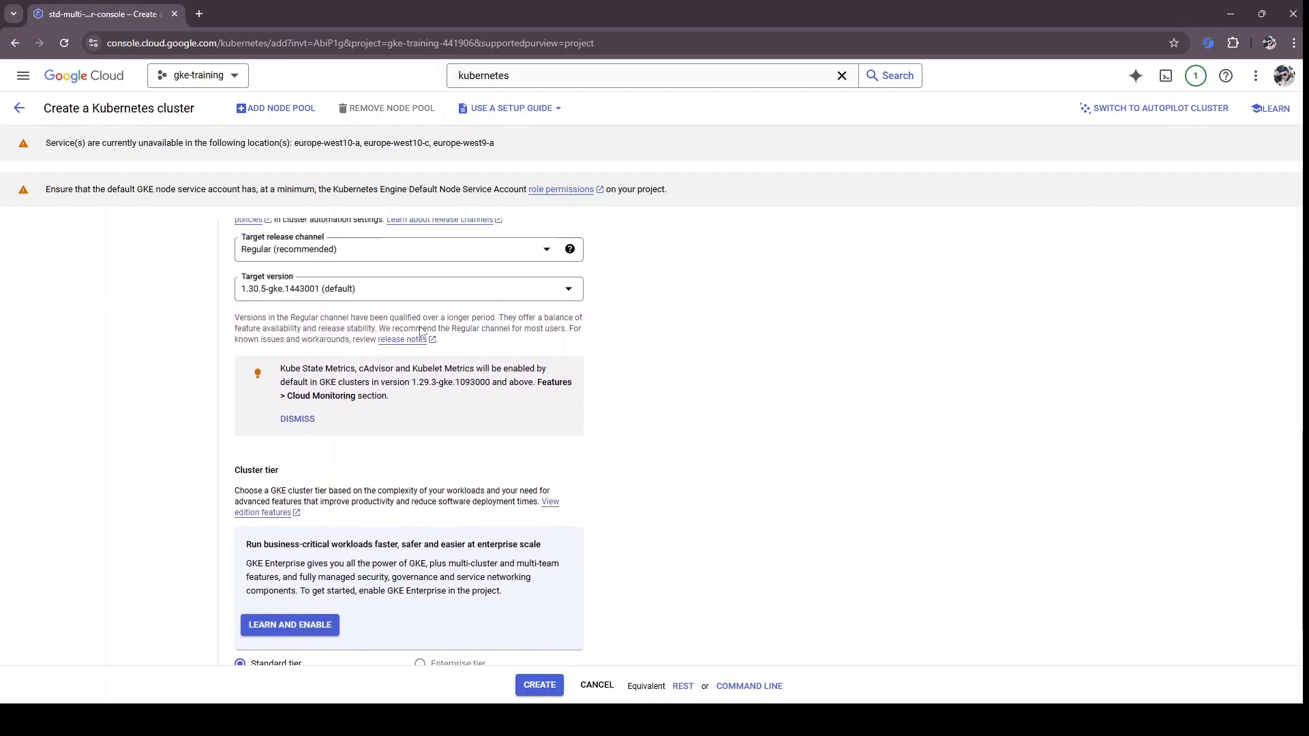
pyautogui.scroll(10, 421, 332)
pyautogui.click(96, 273)
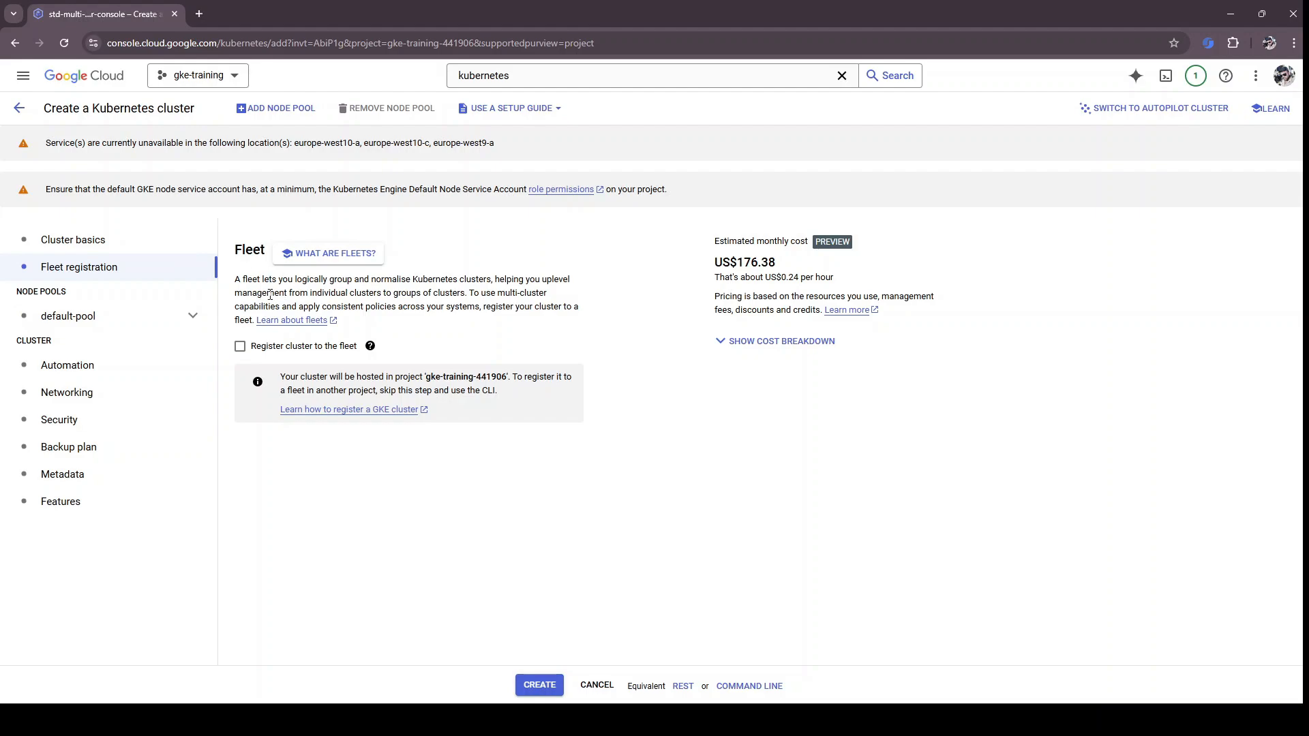
# Step: Set the number of nodes in the default-pool node pool to 1
pyautogui.click(99, 319)
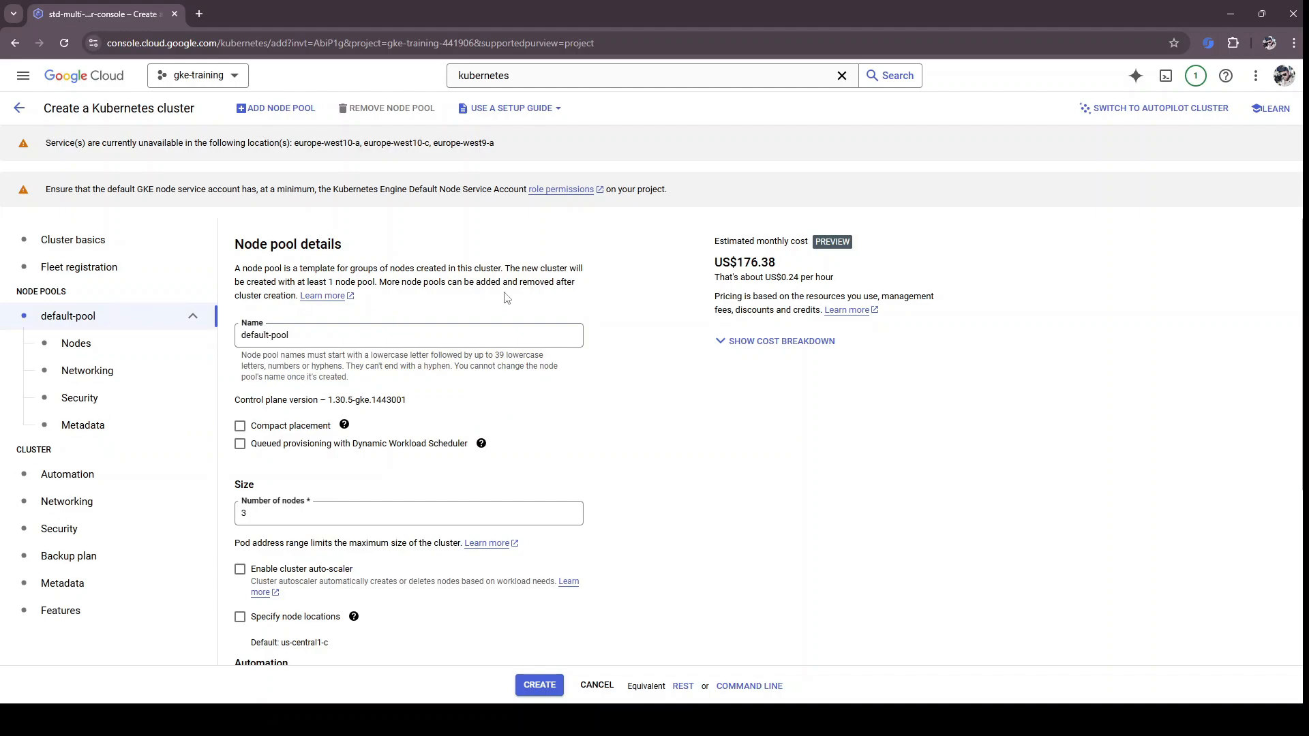
pyautogui.scroll(-1, 478, 300)
pyautogui.scroll(1, 376, 310)
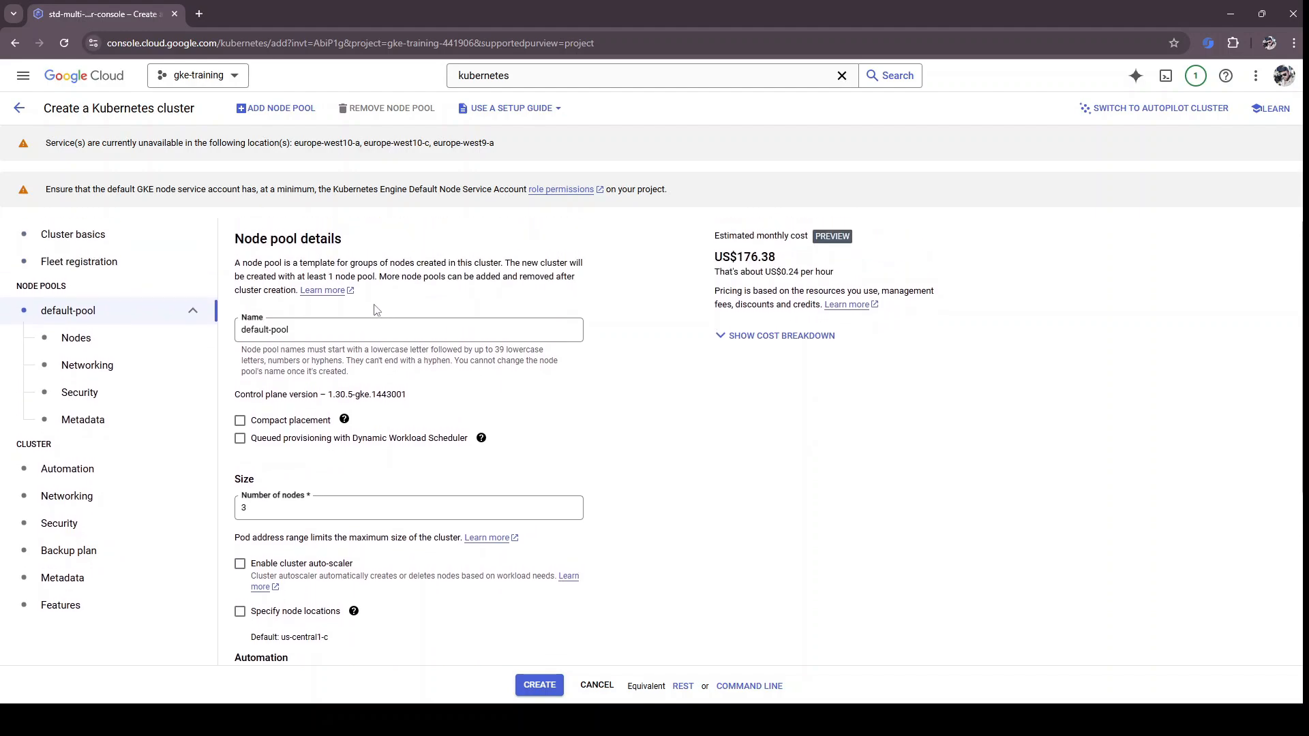
pyautogui.click(304, 335)
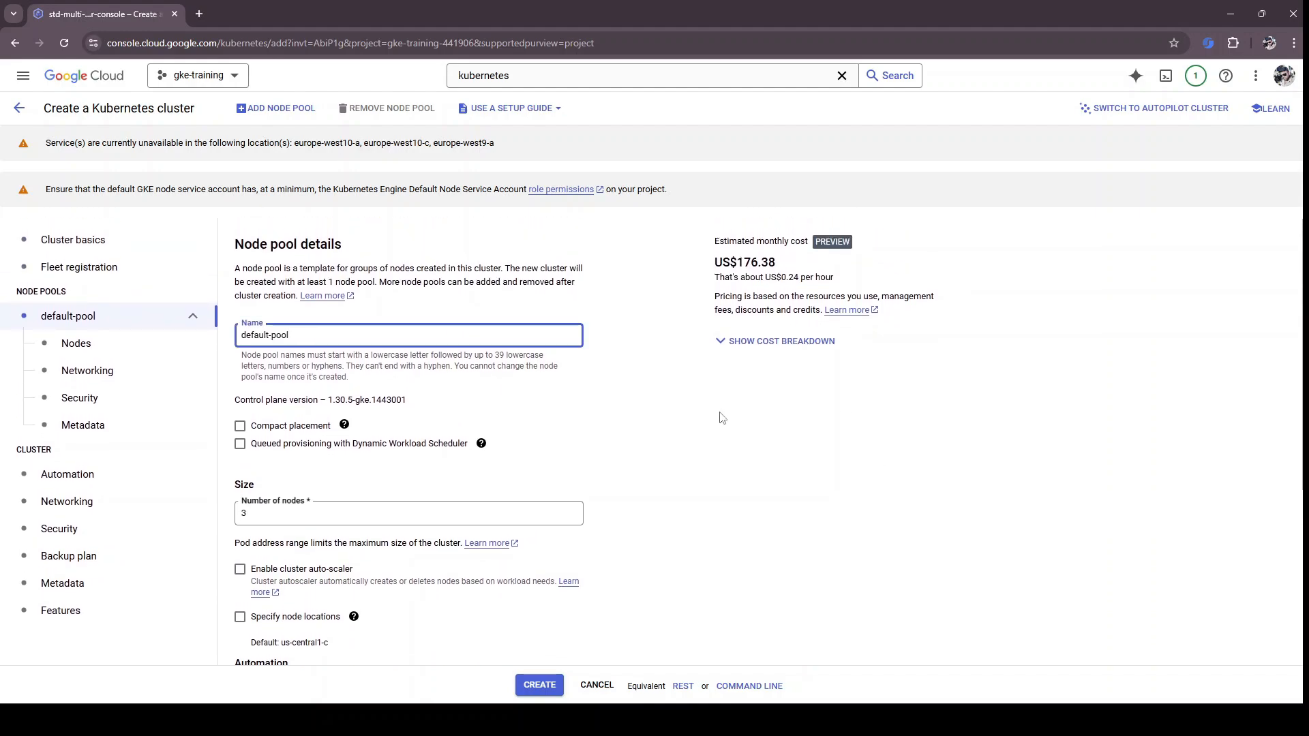
pyautogui.click(681, 419)
pyautogui.scroll(-1, 494, 395)
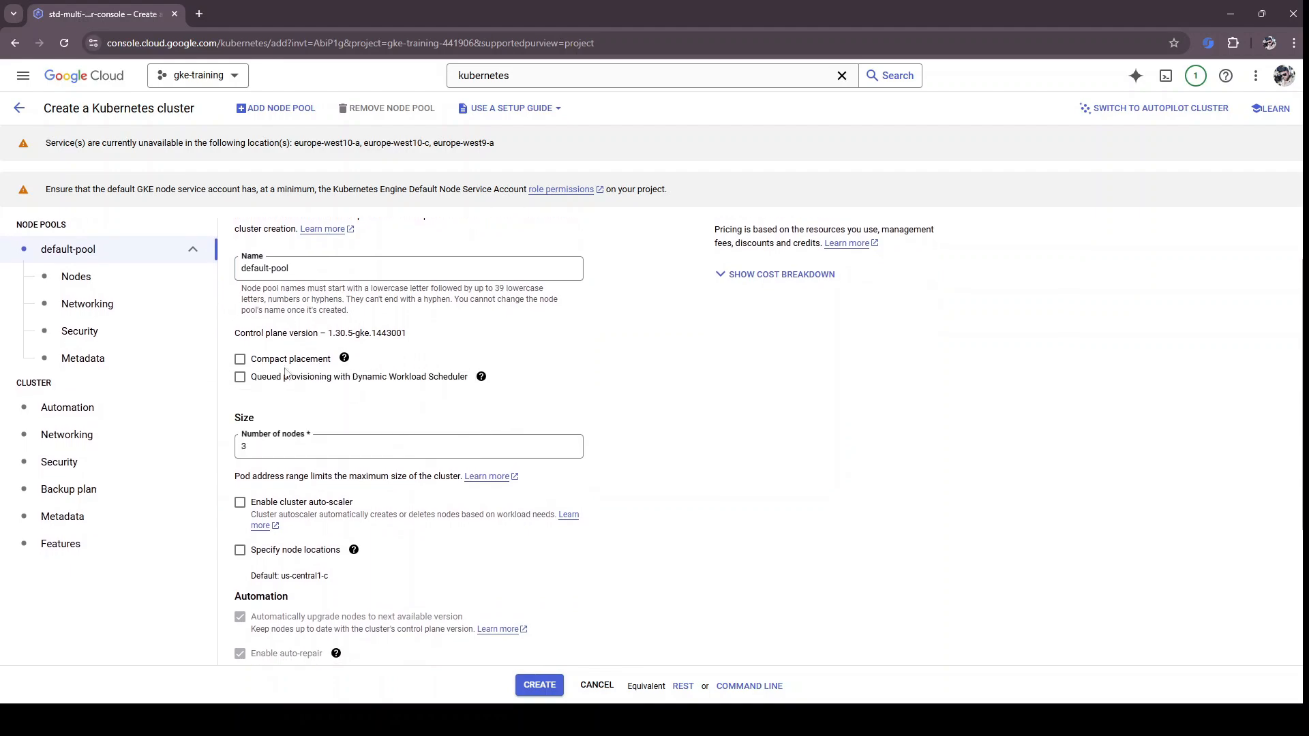
pyautogui.click(279, 440)
pyautogui.press('BackSpace')
pyautogui.write('1')
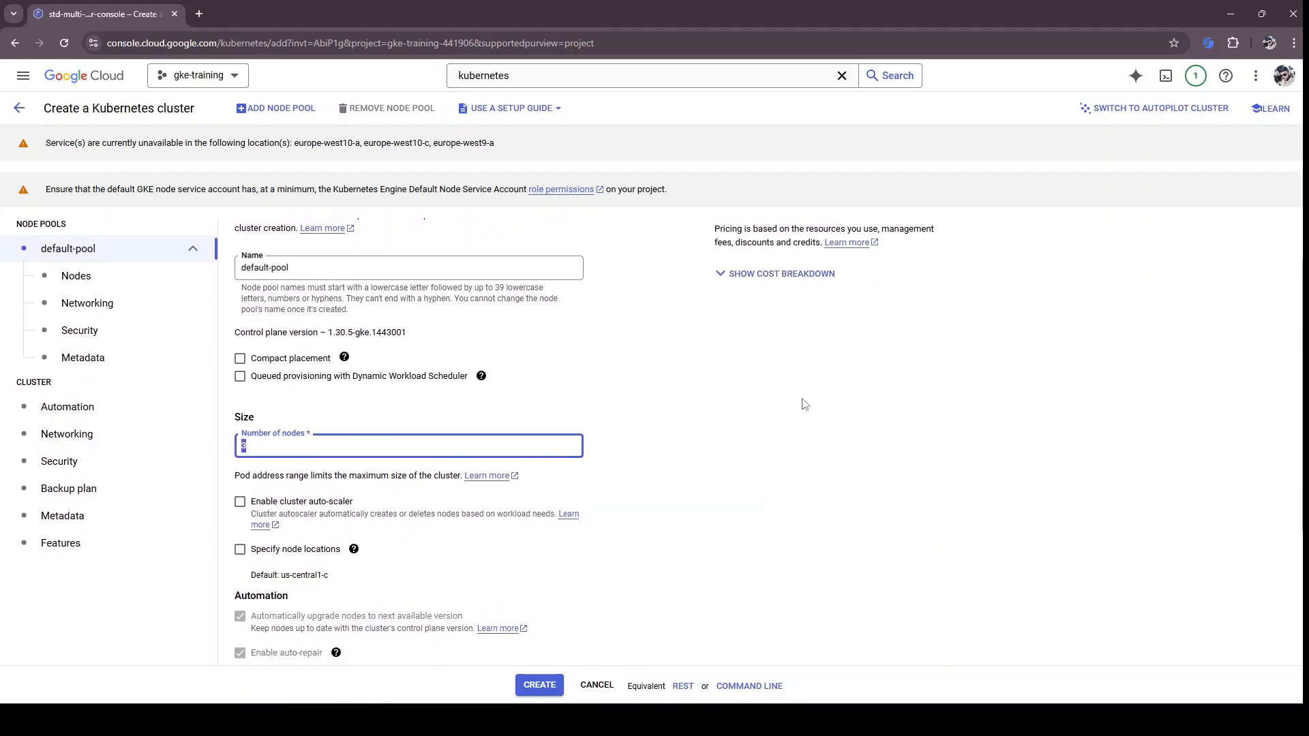
pyautogui.click(658, 403)
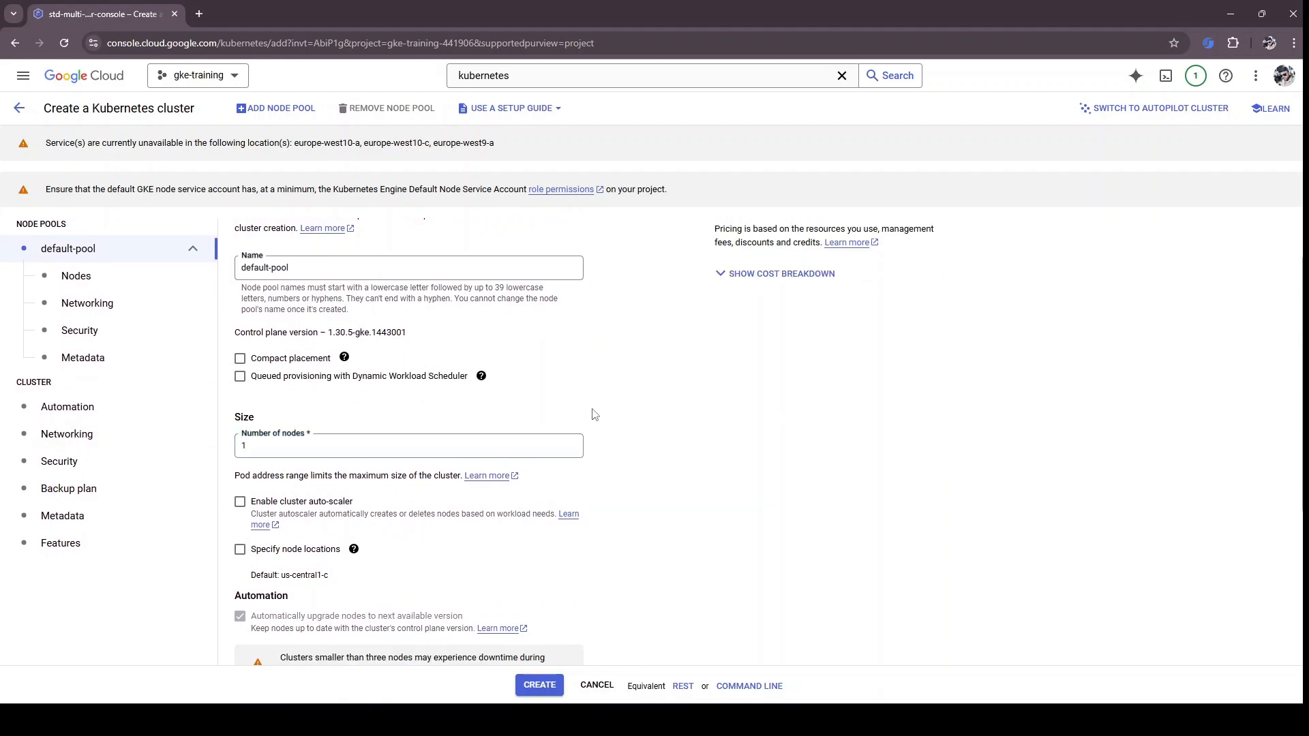
# Step: Review the default-pool's auto-scaler, node location, automation and upgrade strategy settings
pyautogui.scroll(-2, 597, 413)
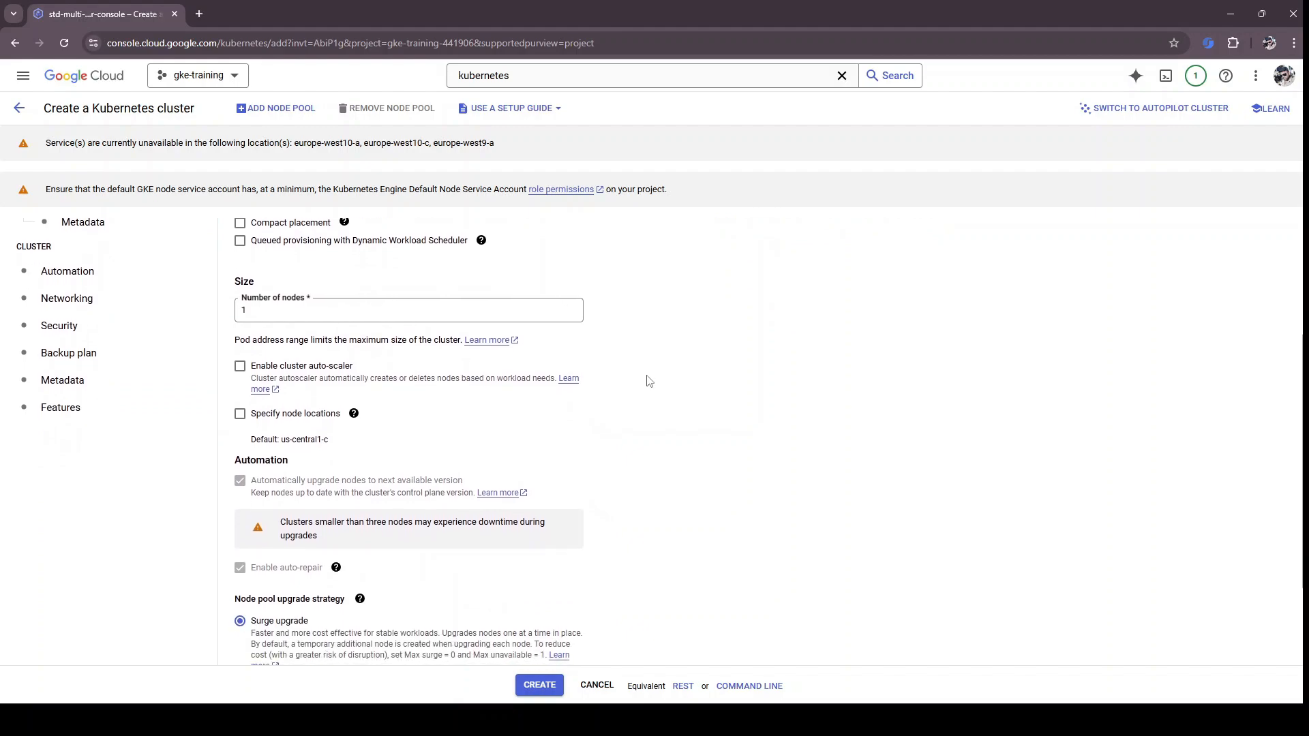
pyautogui.scroll(-1, 648, 380)
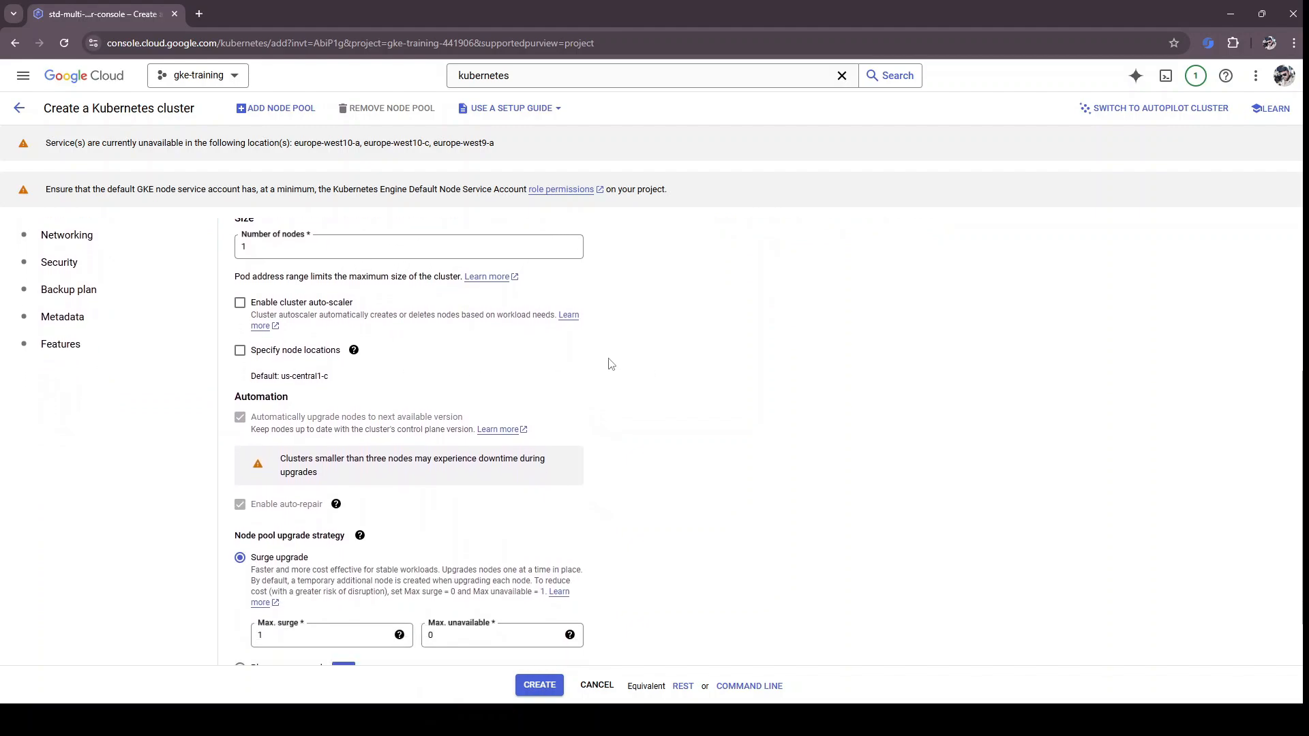
pyautogui.scroll(-1, 668, 411)
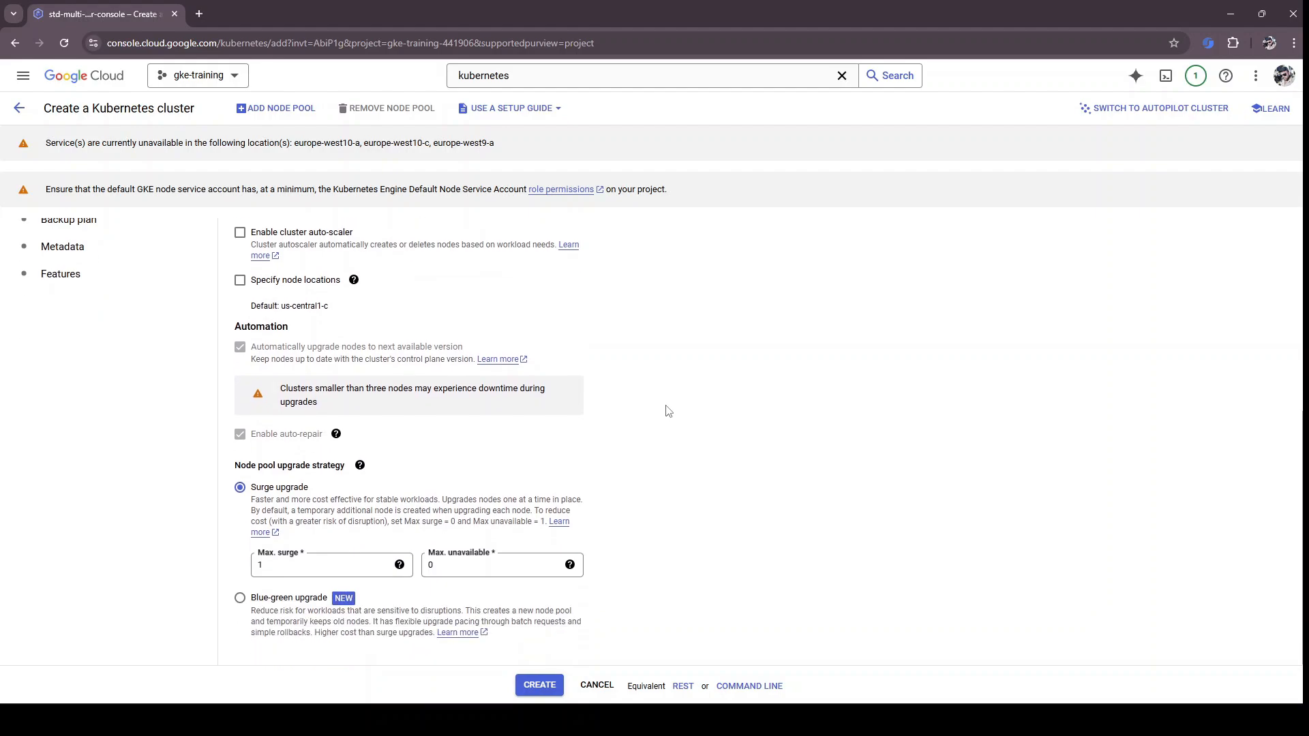
# Step: Examine the default-pool's node settings, including image type, machine series, machine type and boot disk options
pyautogui.scroll(4, 655, 411)
pyautogui.click(76, 278)
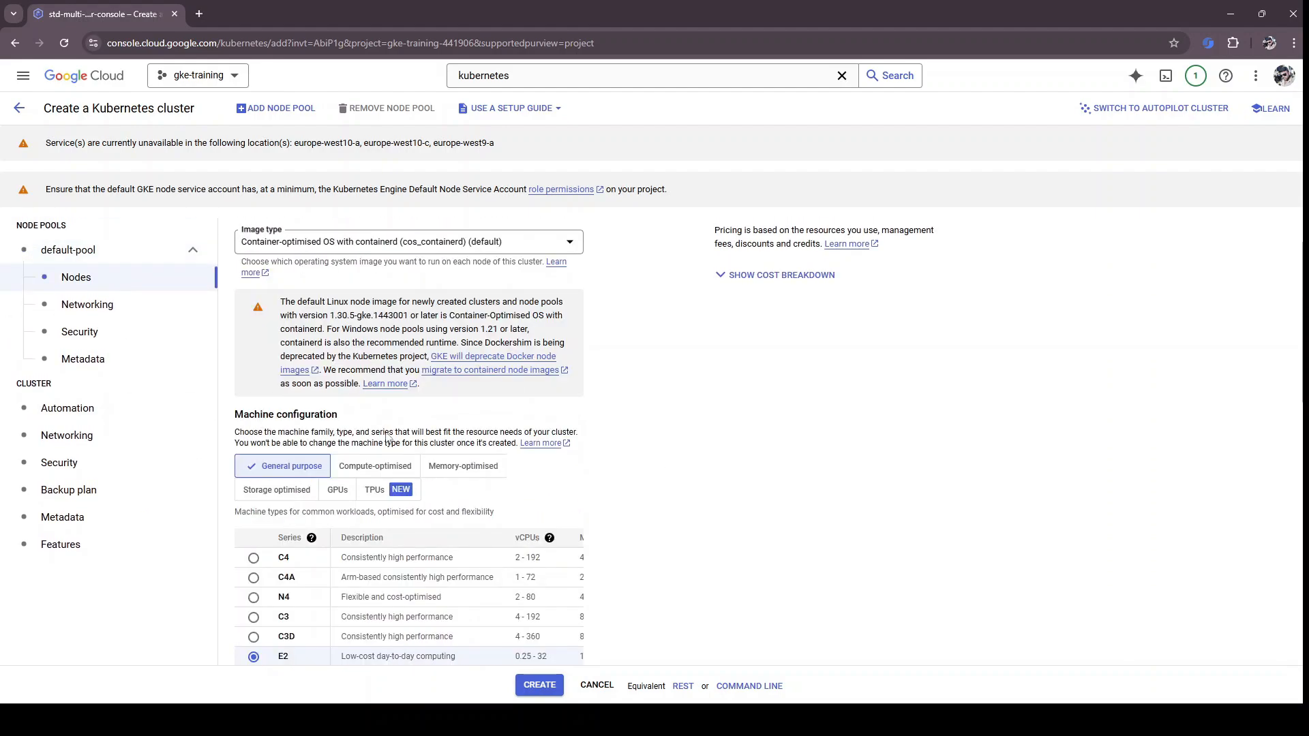
pyautogui.scroll(1, 648, 385)
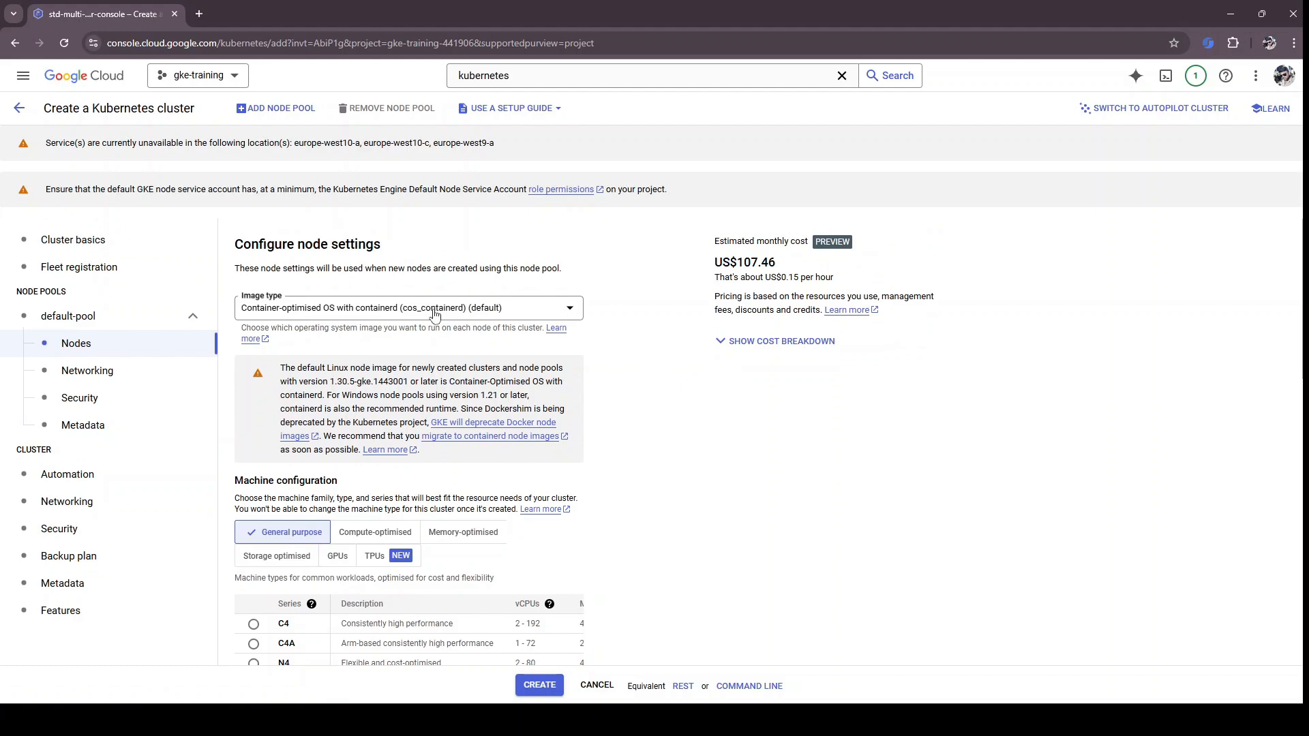
pyautogui.scroll(-4, 522, 382)
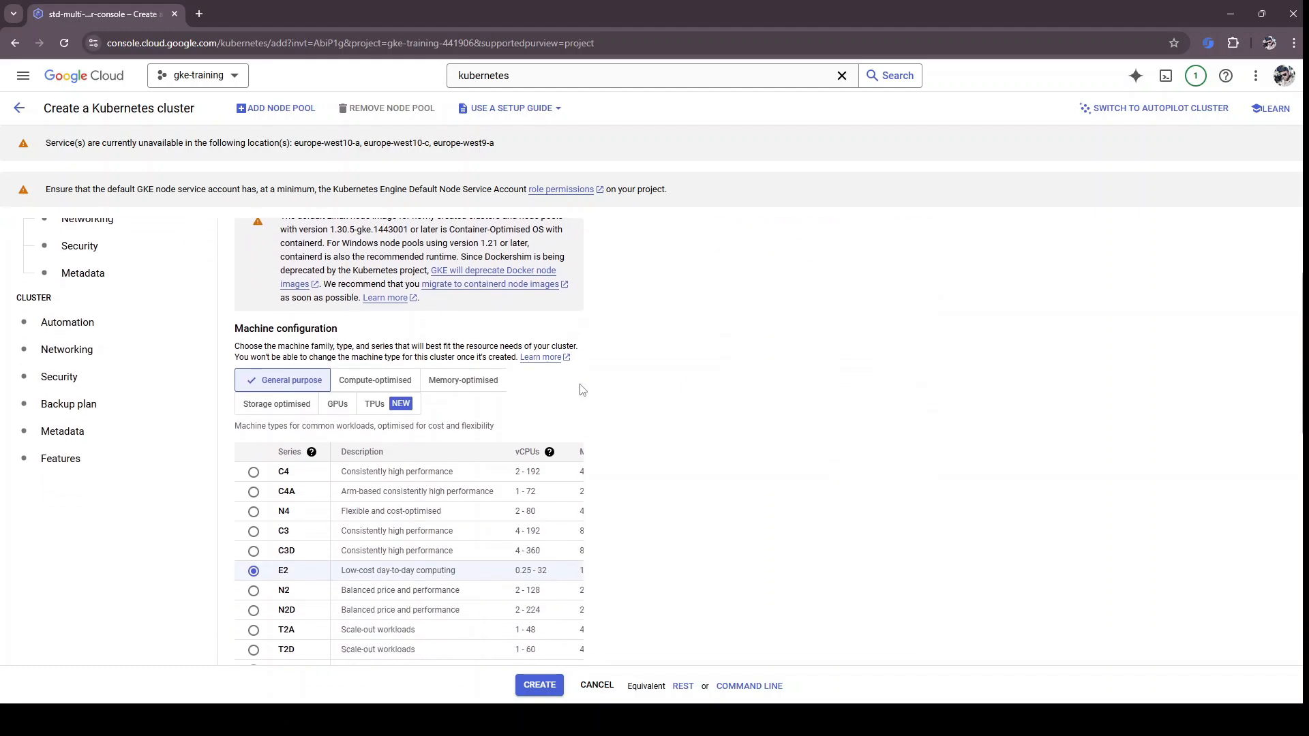
pyautogui.scroll(1, 422, 468)
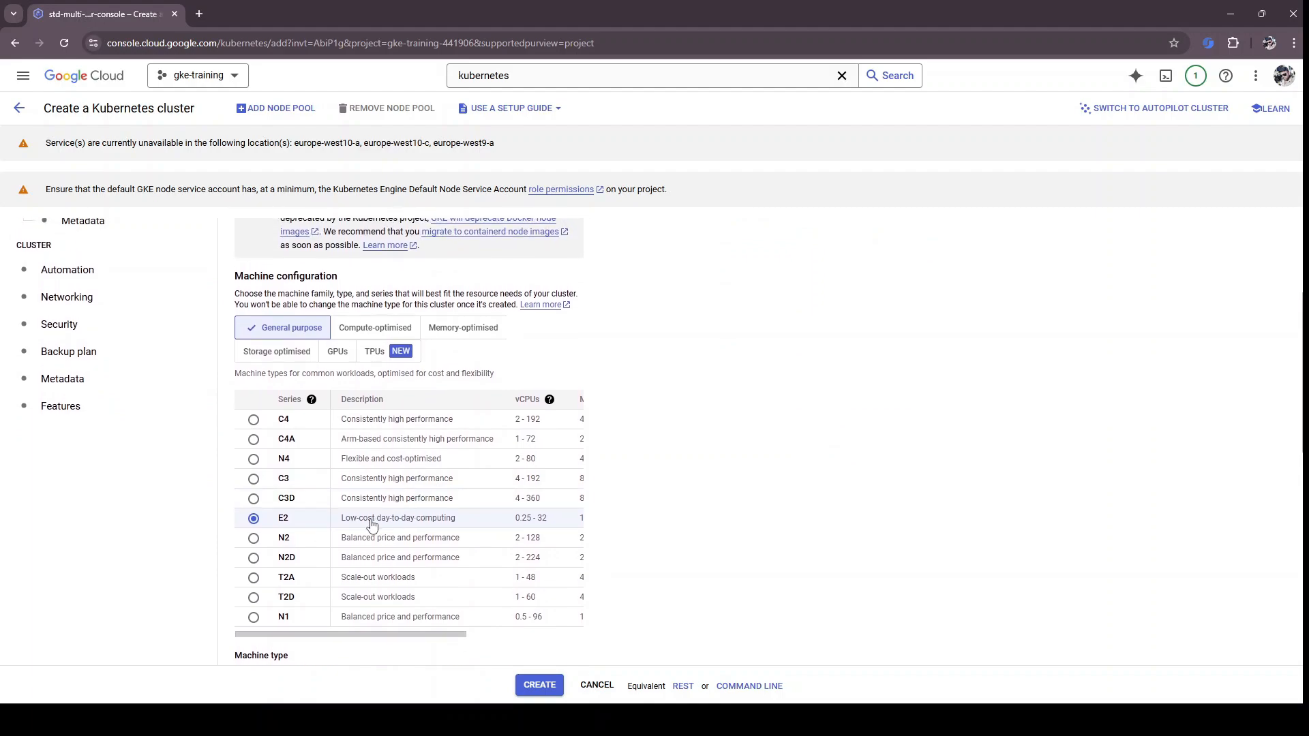
pyautogui.click(312, 399)
pyautogui.scroll(-3, 482, 534)
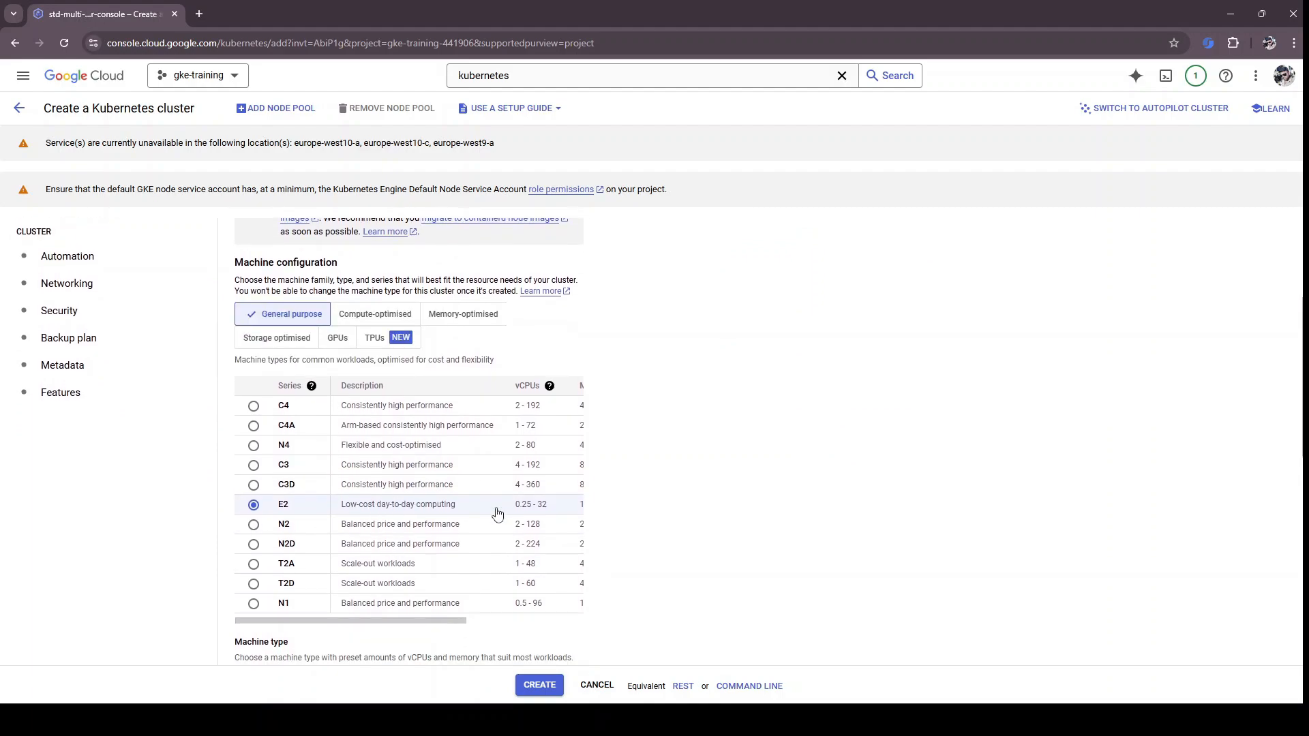
pyautogui.scroll(-2, 482, 534)
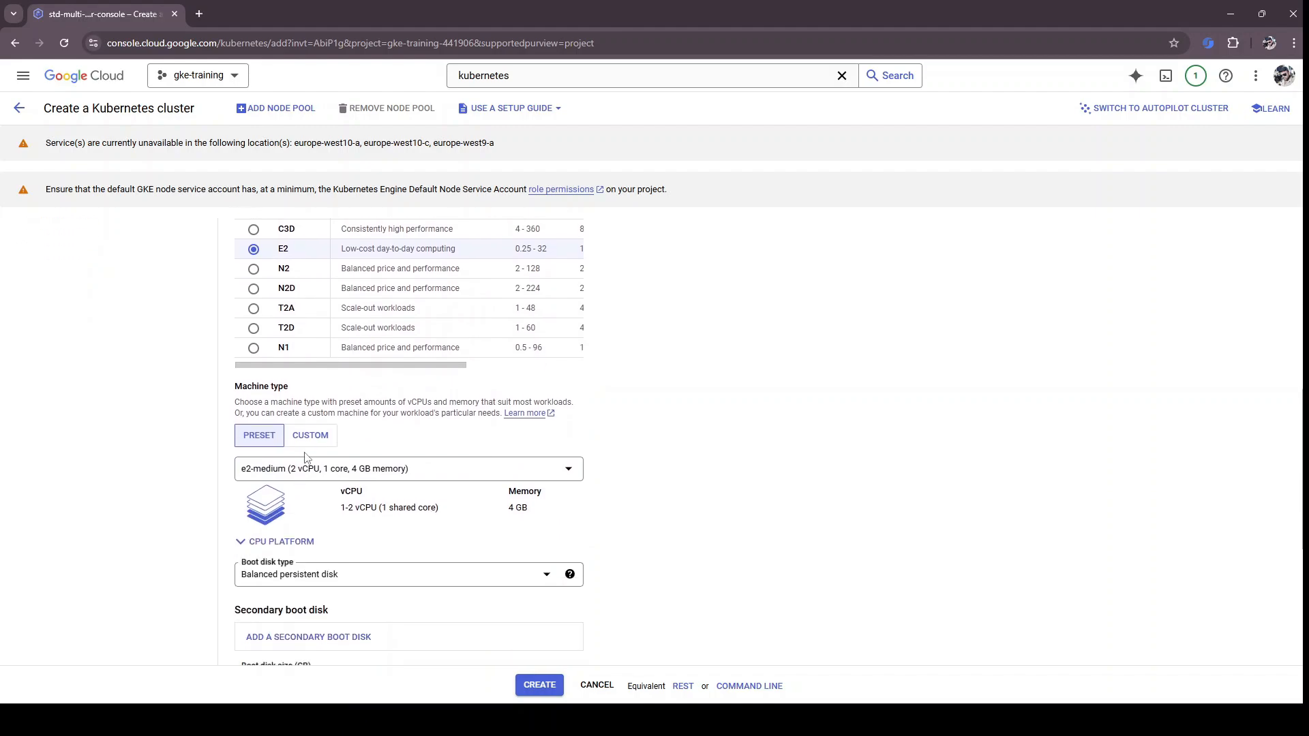
pyautogui.scroll(-1, 380, 450)
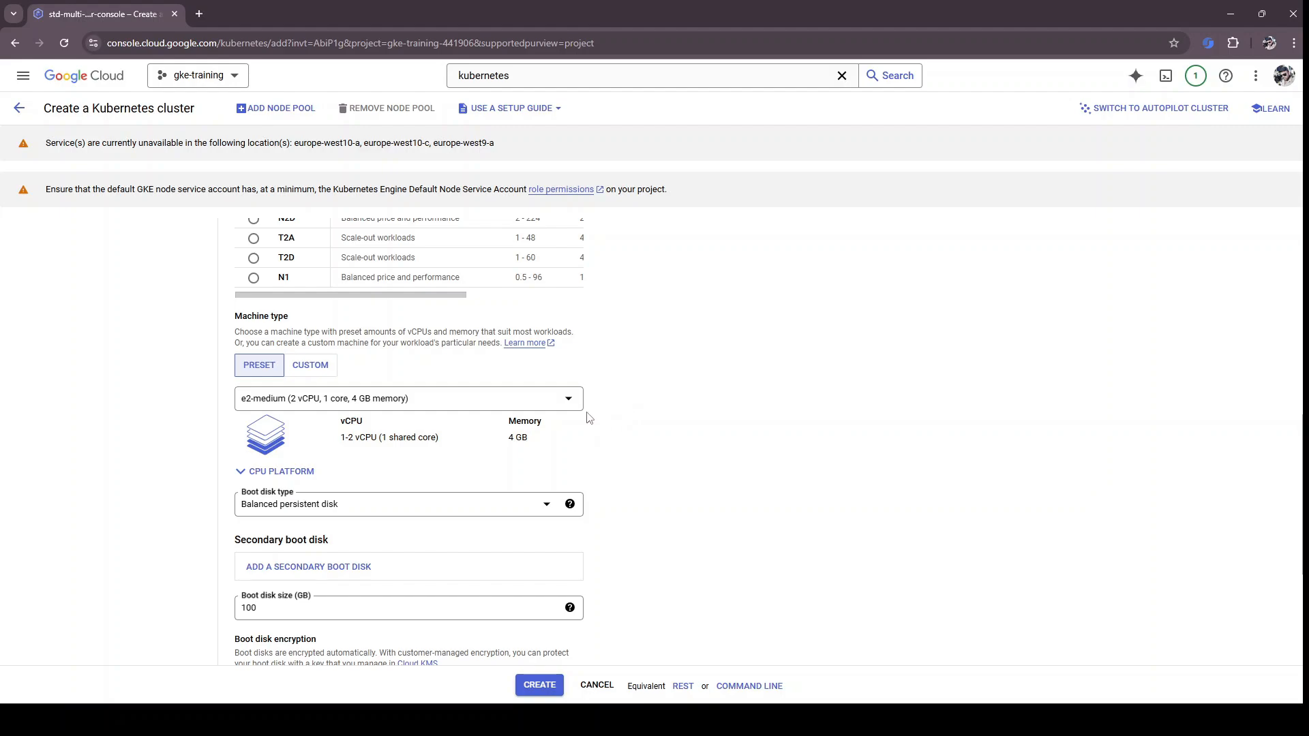
pyautogui.scroll(-2, 607, 424)
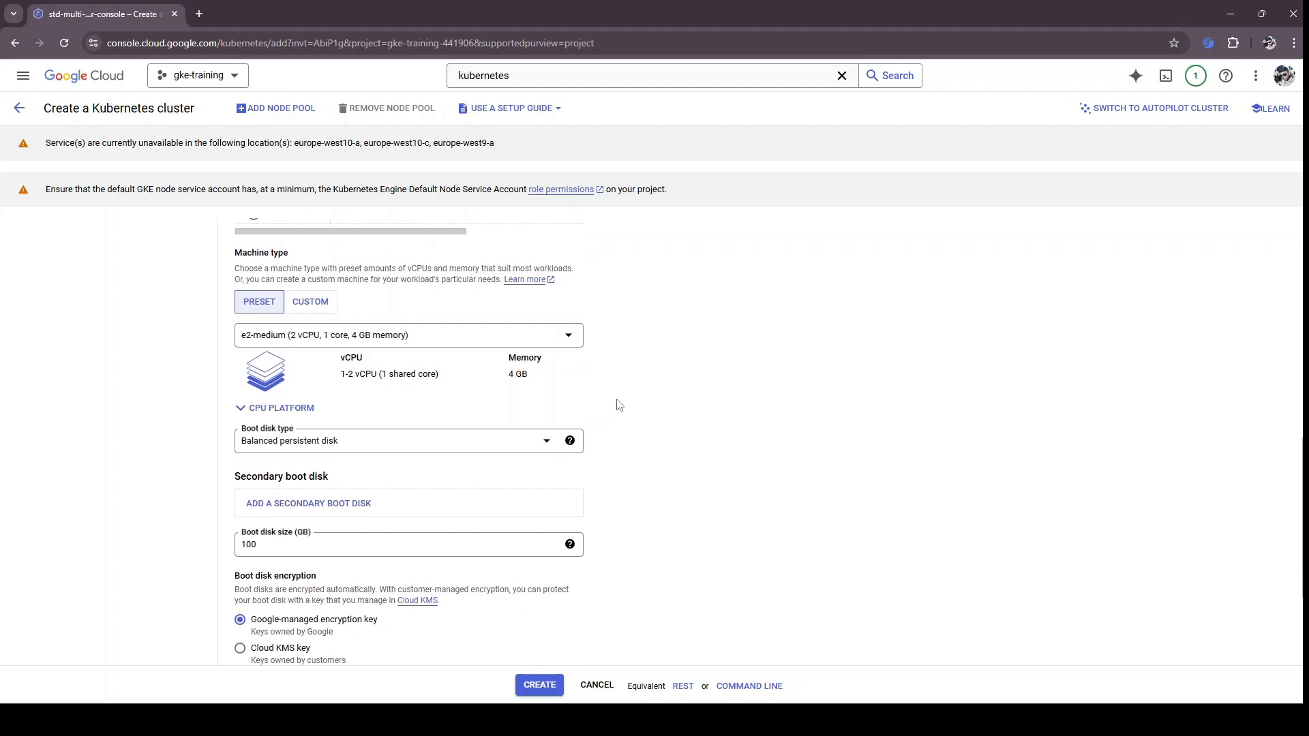
pyautogui.scroll(-1, 640, 353)
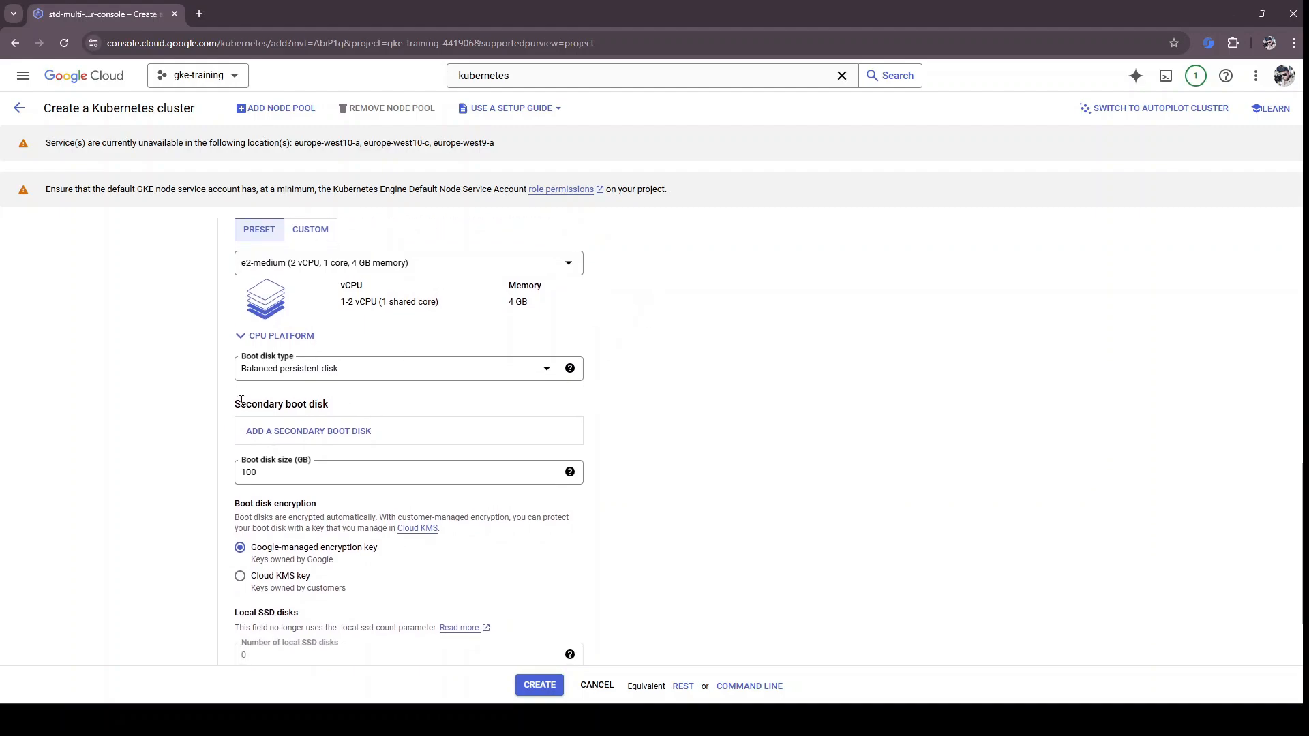
# Step: Set the boot disk size of the default-pool nodes to 10 GB
pyautogui.doubleClick(315, 470)
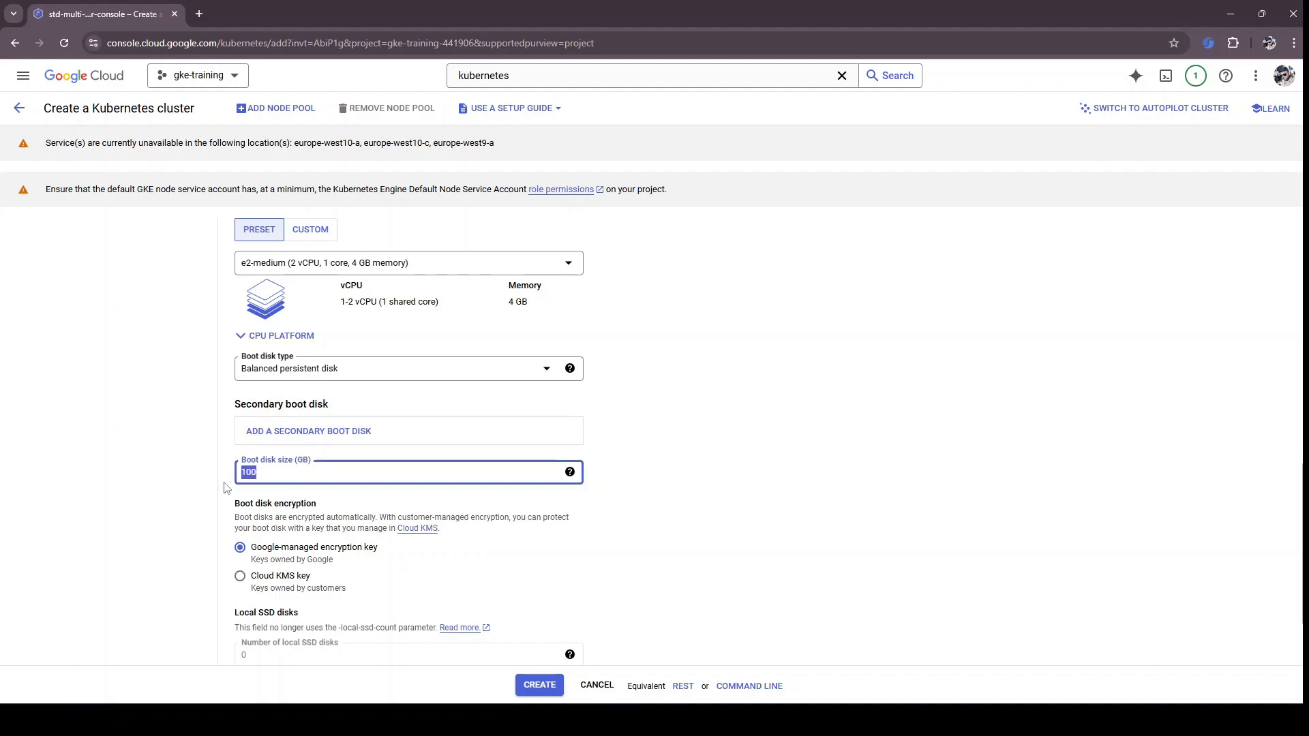
pyautogui.write('10')
pyautogui.scroll(-2, 679, 434)
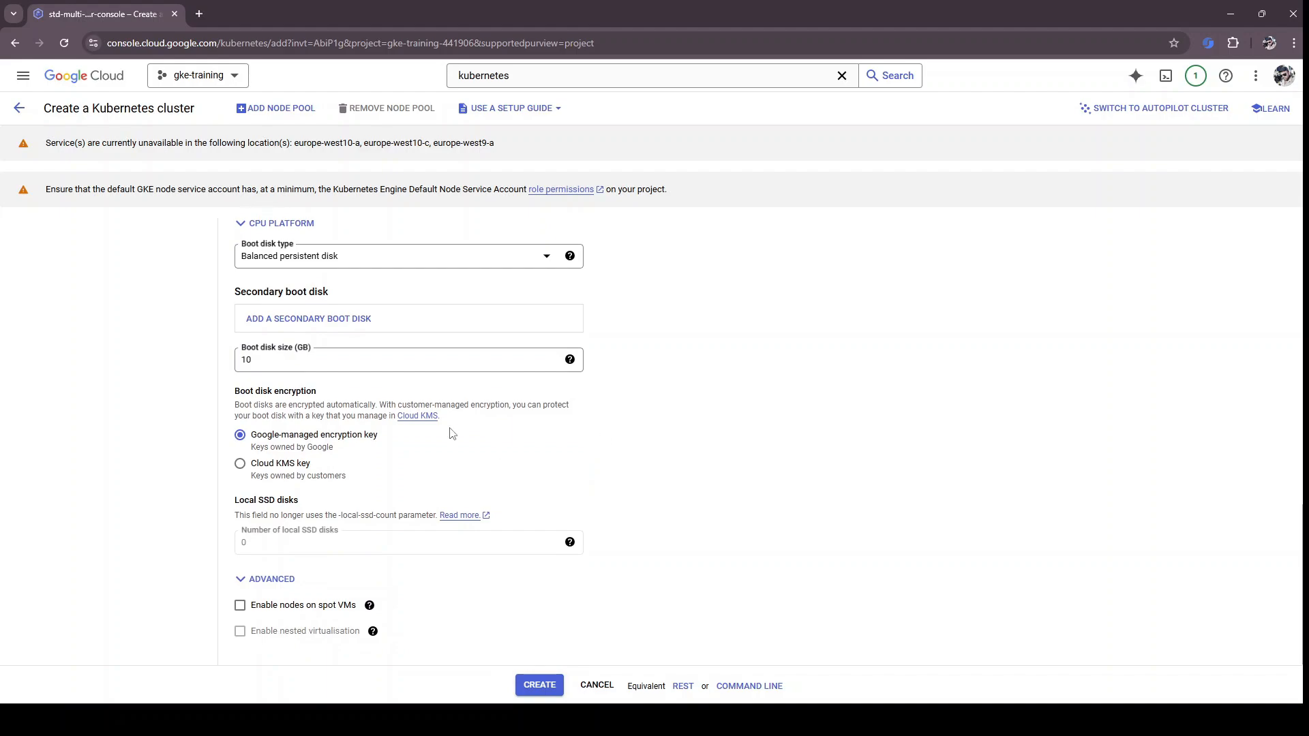
pyautogui.scroll(5, 452, 433)
pyautogui.scroll(5, 446, 423)
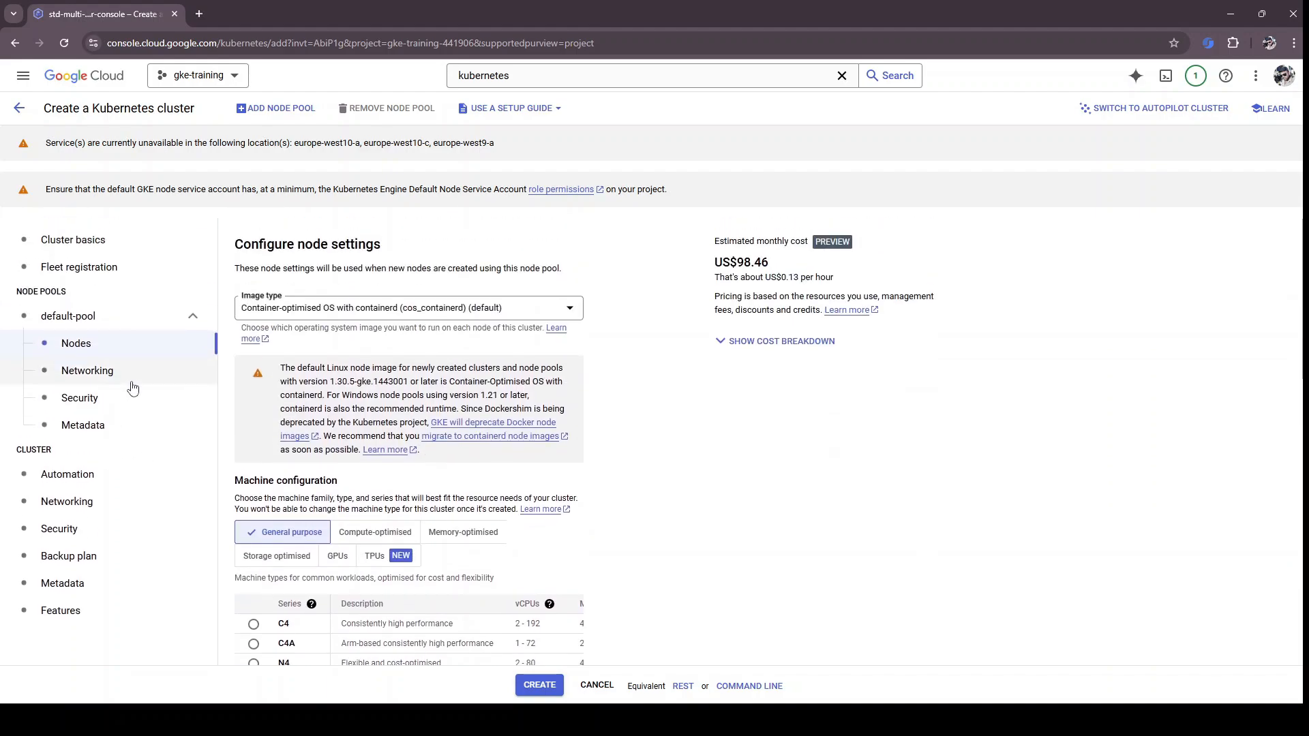
# Step: Review the default-pool's node networking and node security settings
pyautogui.click(129, 376)
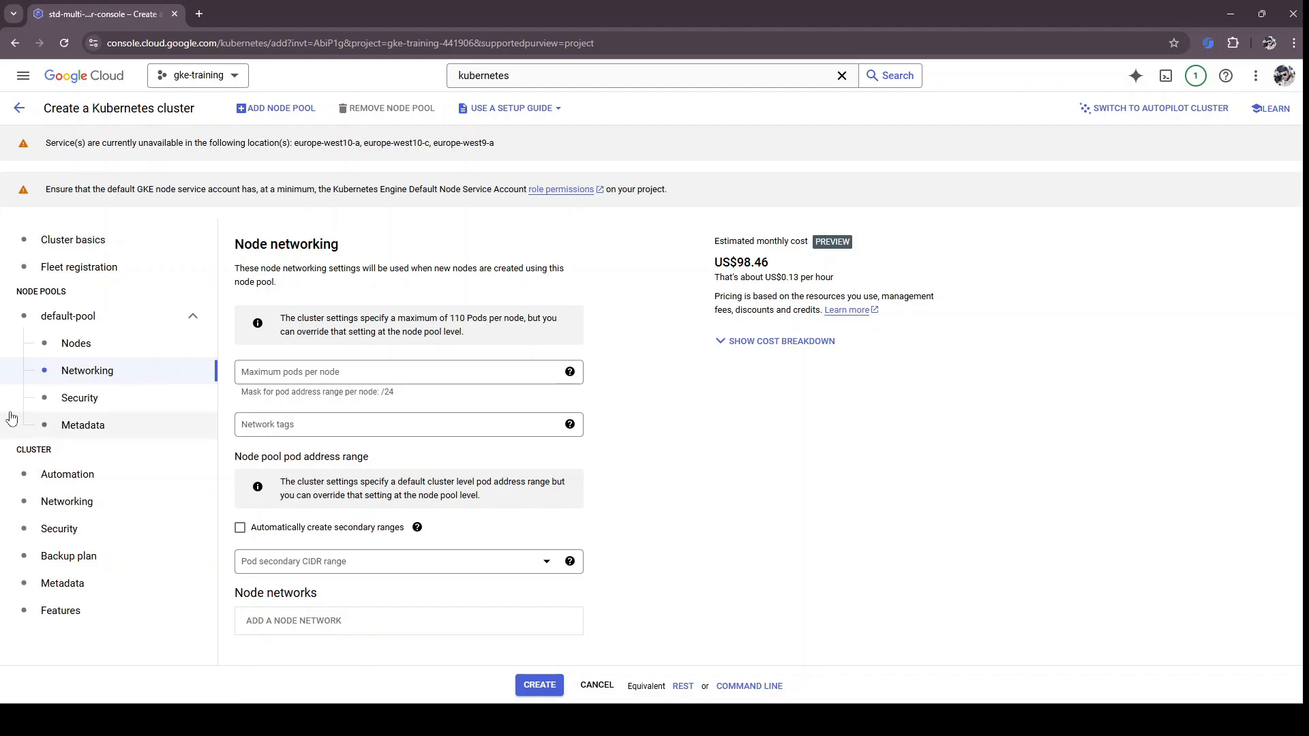
pyautogui.click(45, 400)
pyautogui.scroll(-1, 644, 373)
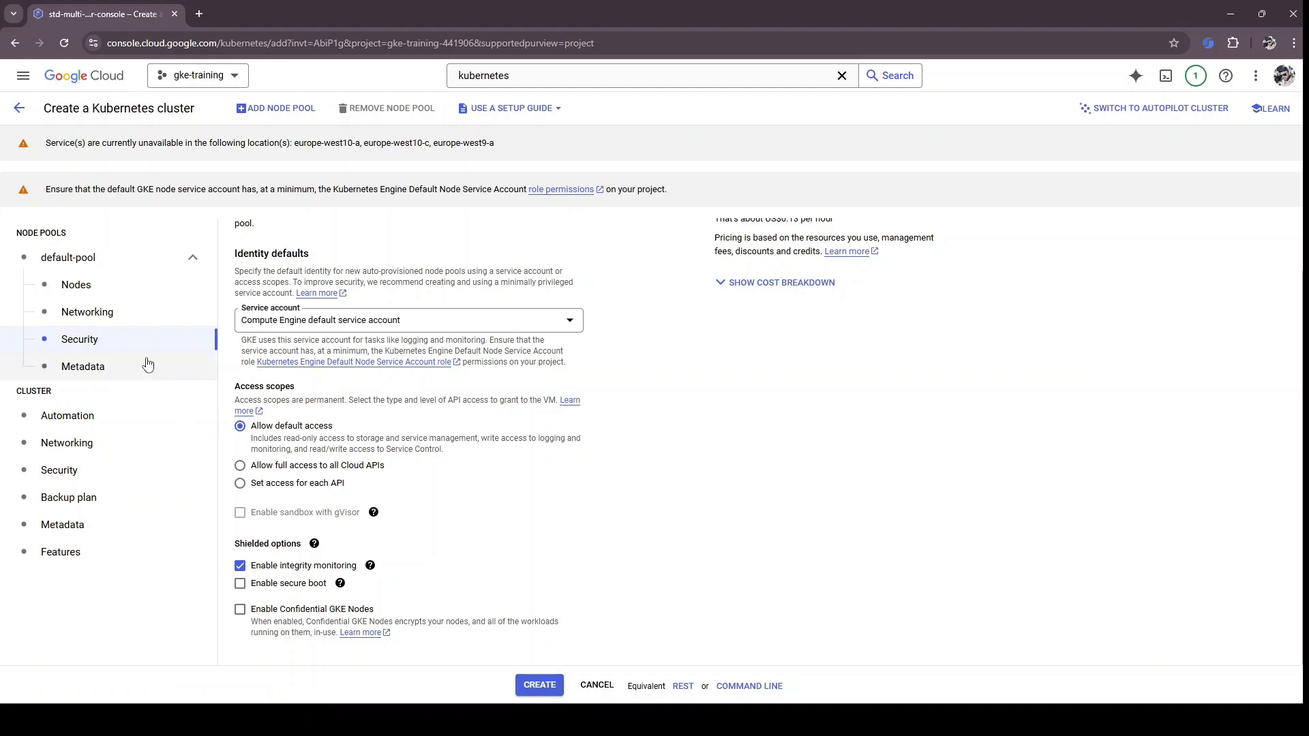
# Step: Add a Kubernetes label with key usage and value frontend to the default-pool's node metadata
pyautogui.click(113, 366)
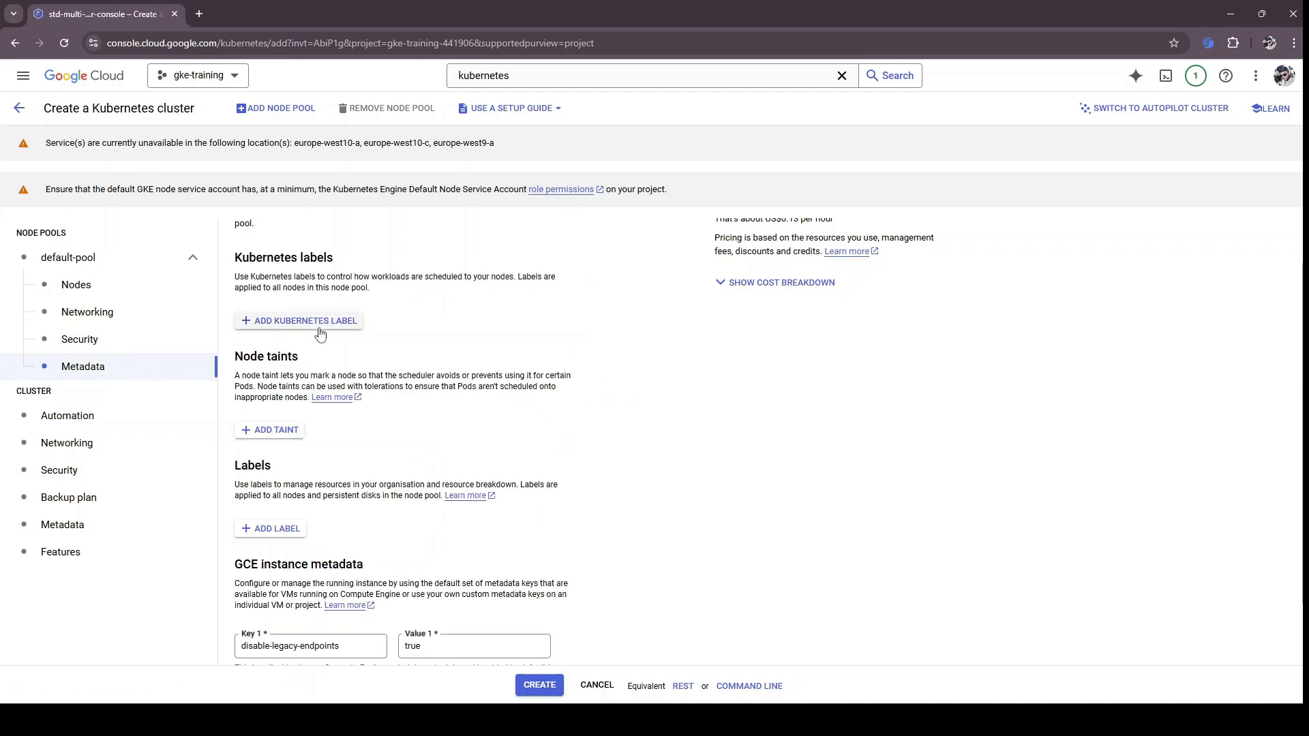
pyautogui.scroll(1, 351, 341)
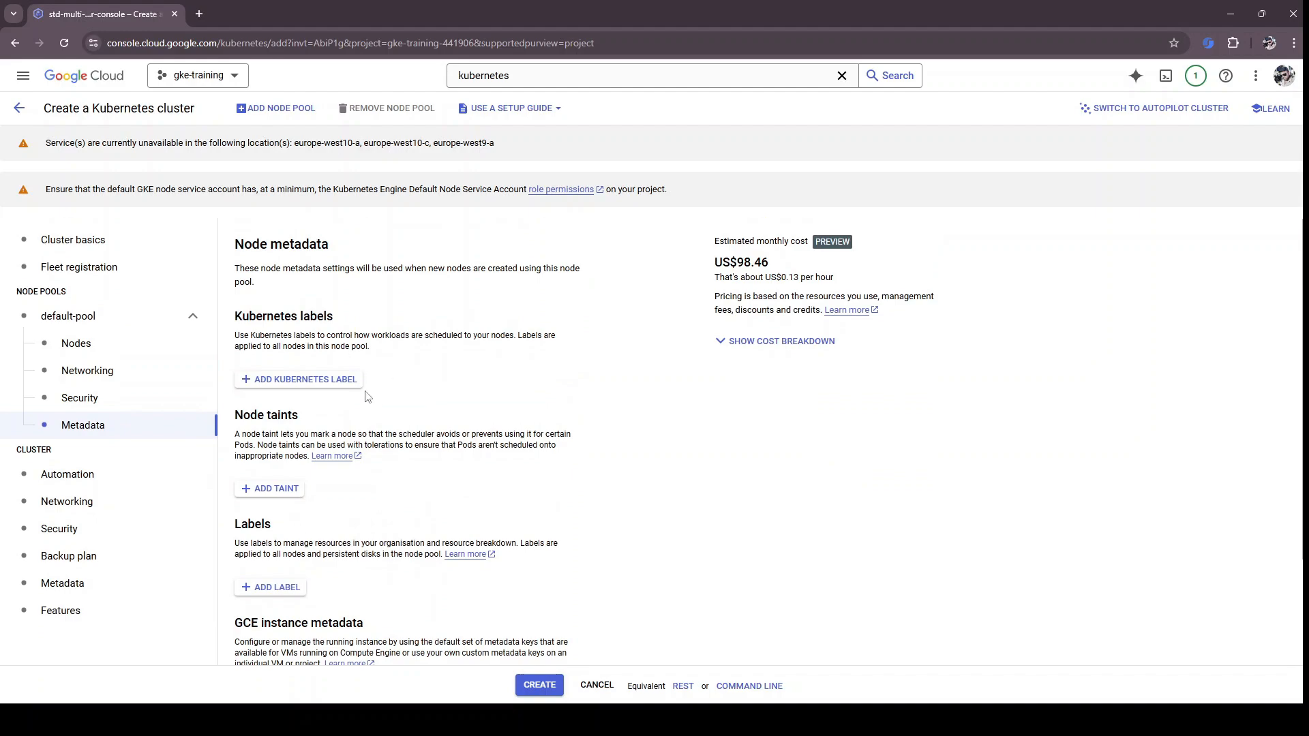
pyautogui.click(314, 380)
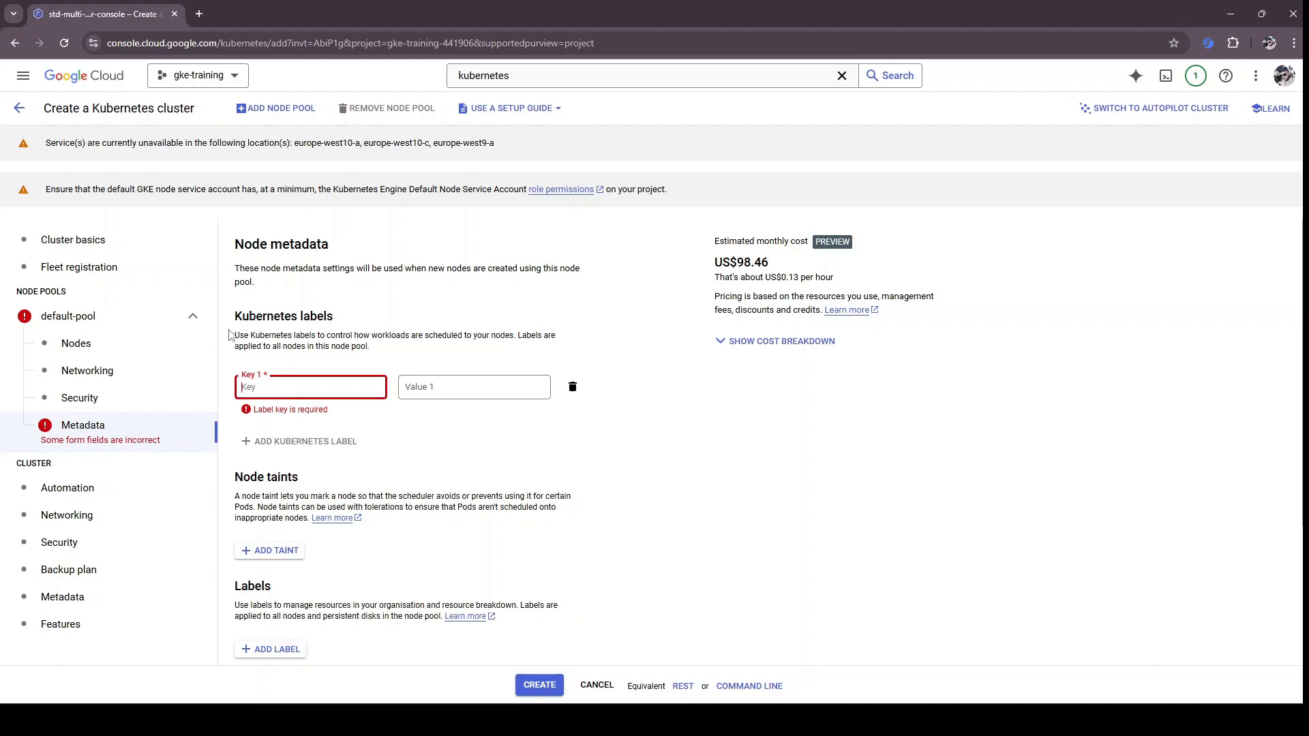
pyautogui.write('usage')
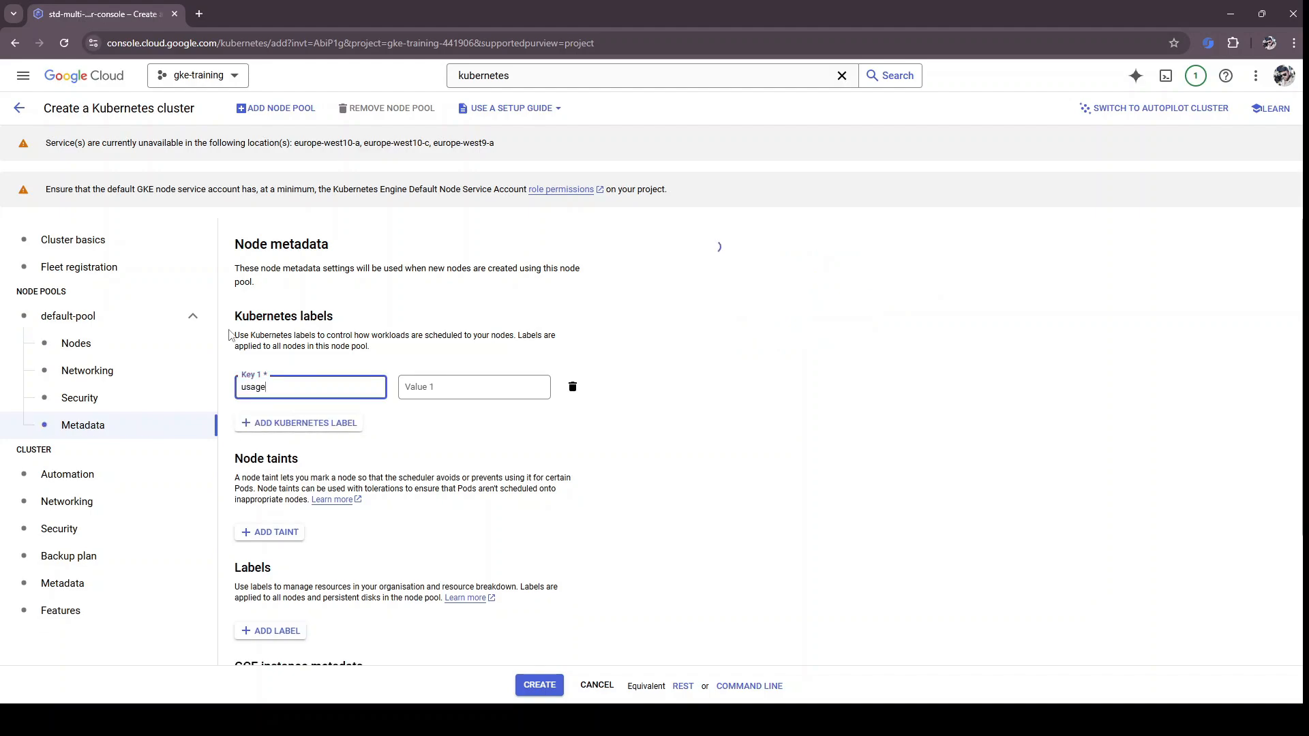
pyautogui.click(437, 386)
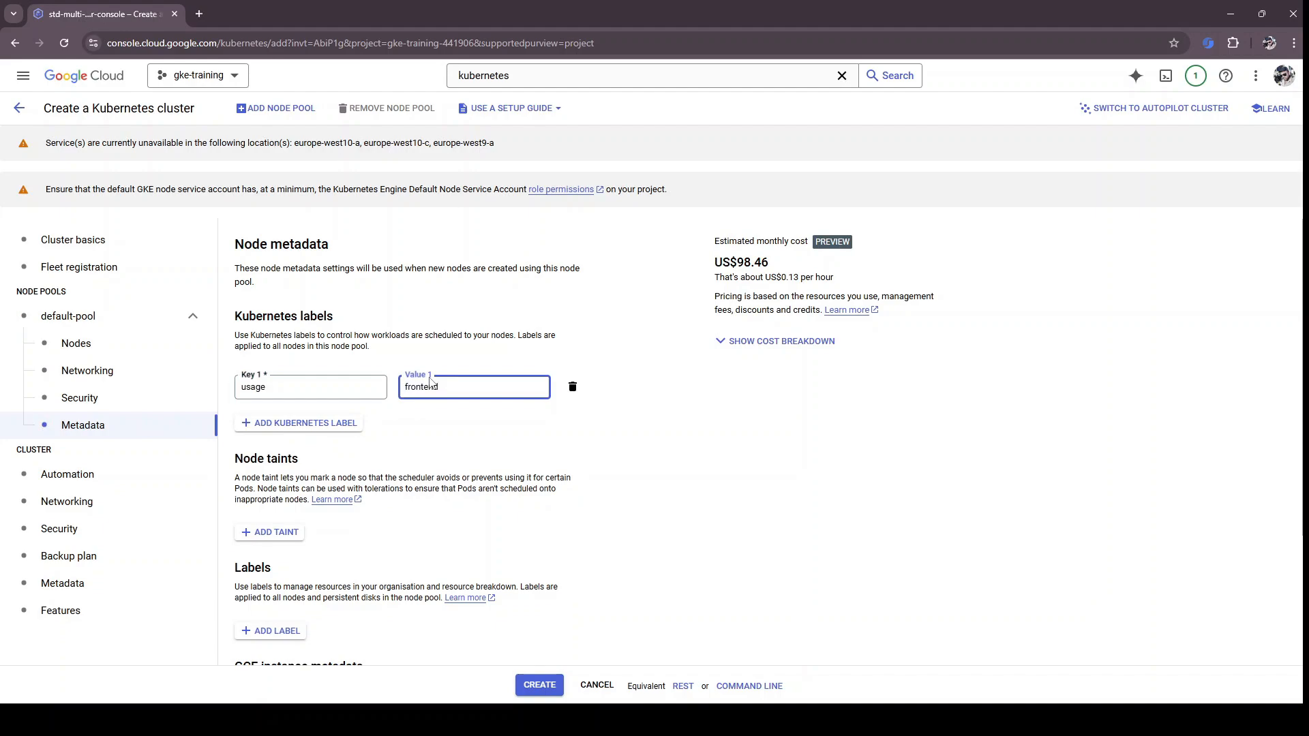
pyautogui.click(455, 368)
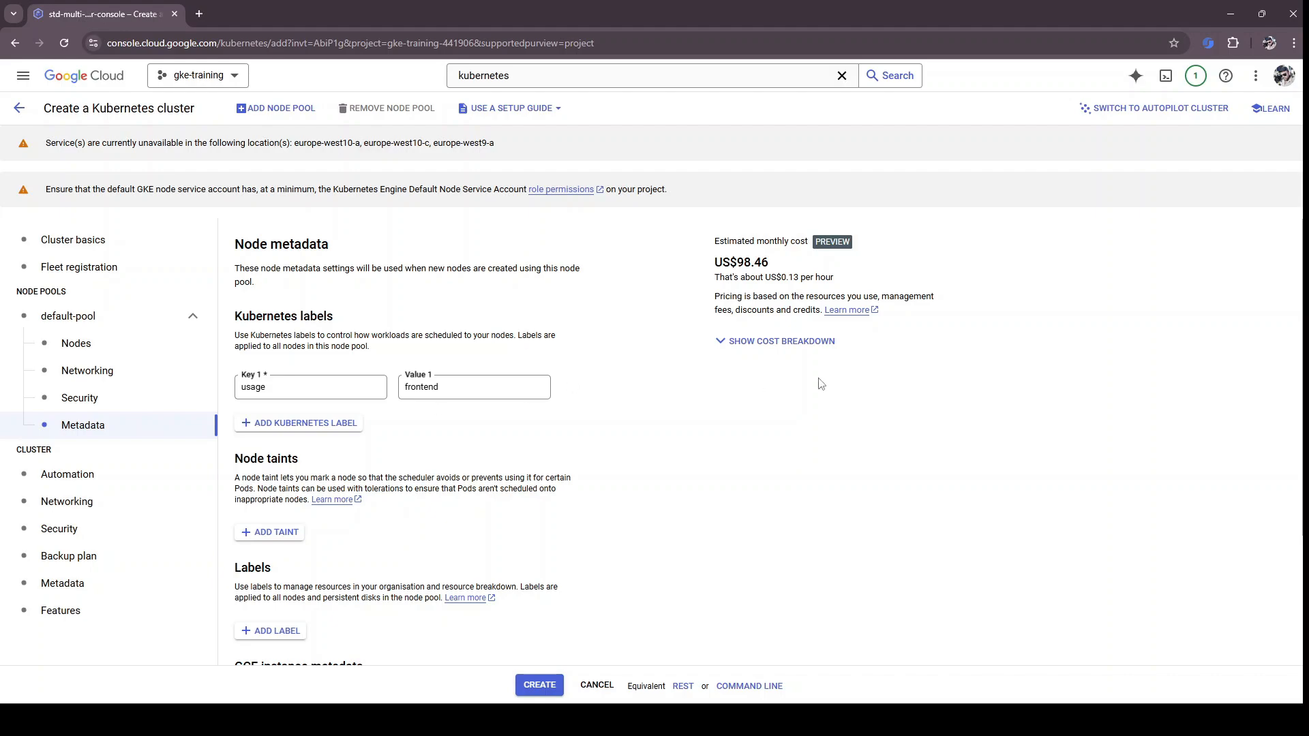
pyautogui.click(311, 390)
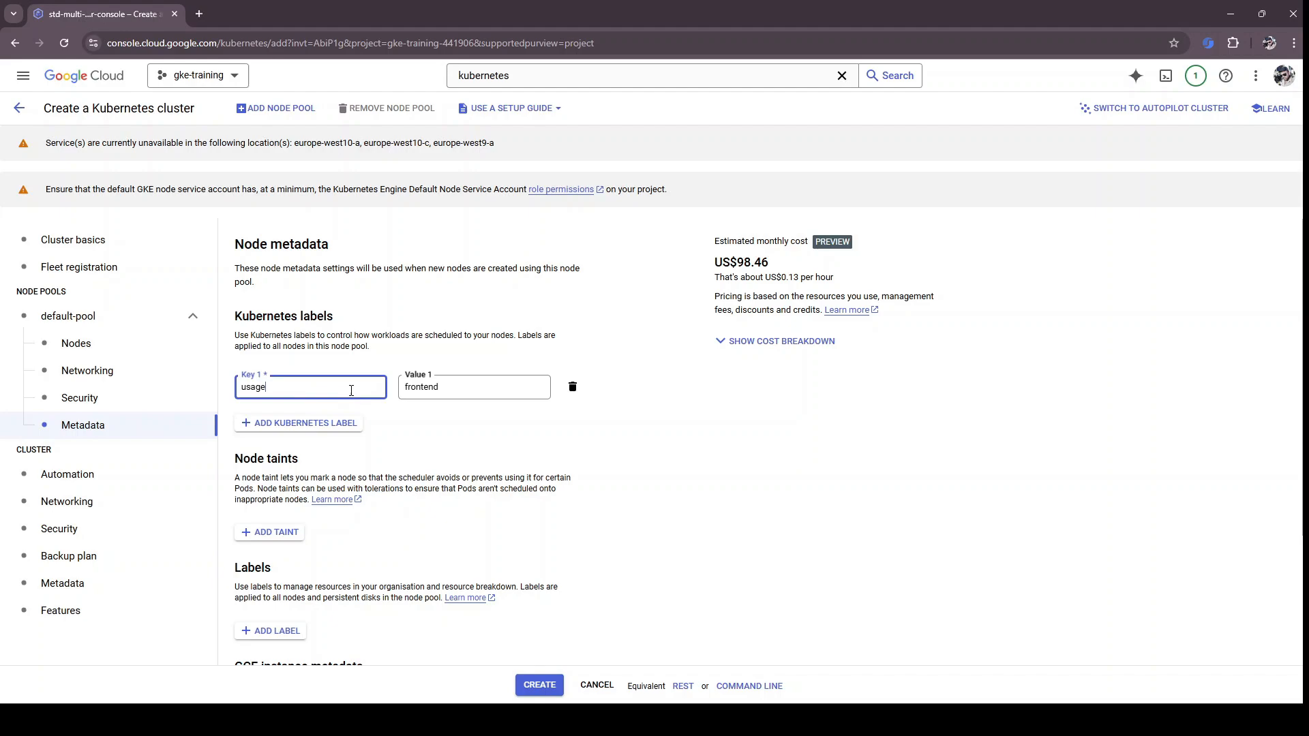
pyautogui.click(431, 387)
# Step: Add a resource label with key usage and value frontend under Labels in the default-pool's node metadata
pyautogui.scroll(-2, 317, 443)
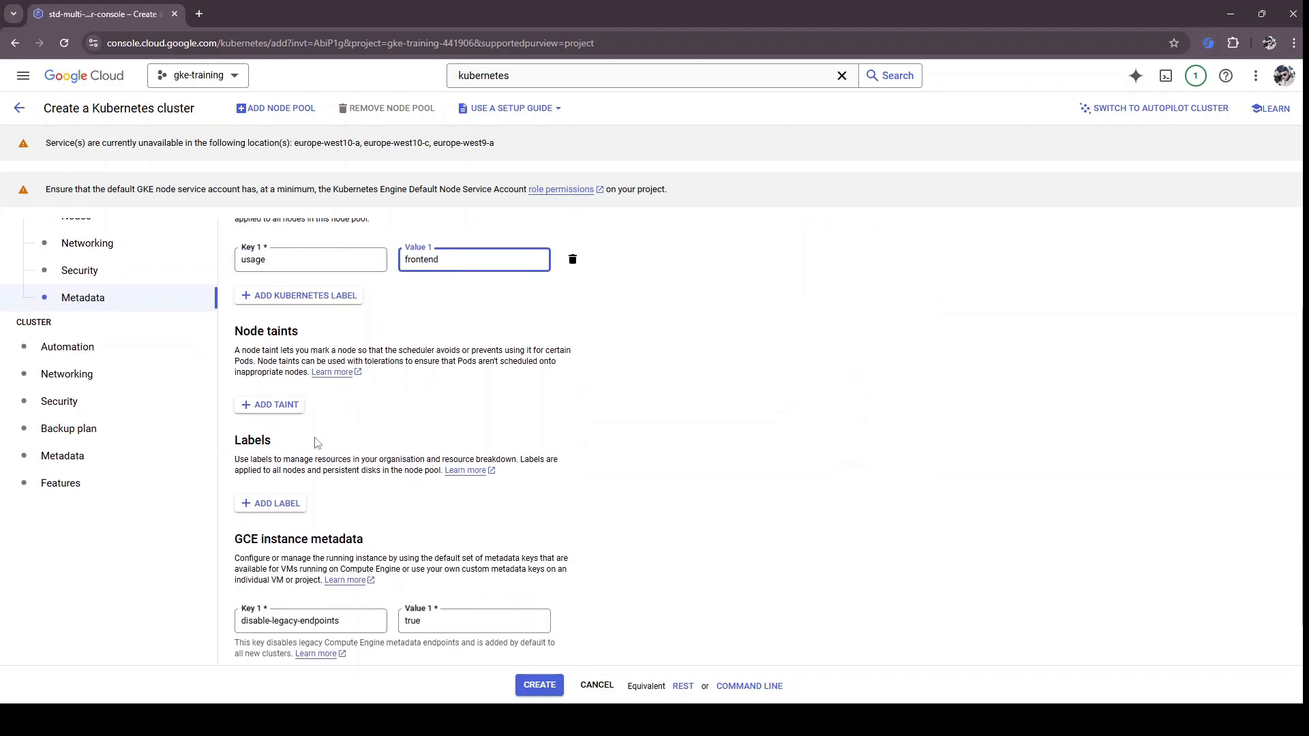
pyautogui.click(270, 503)
pyautogui.scroll(-2, 289, 397)
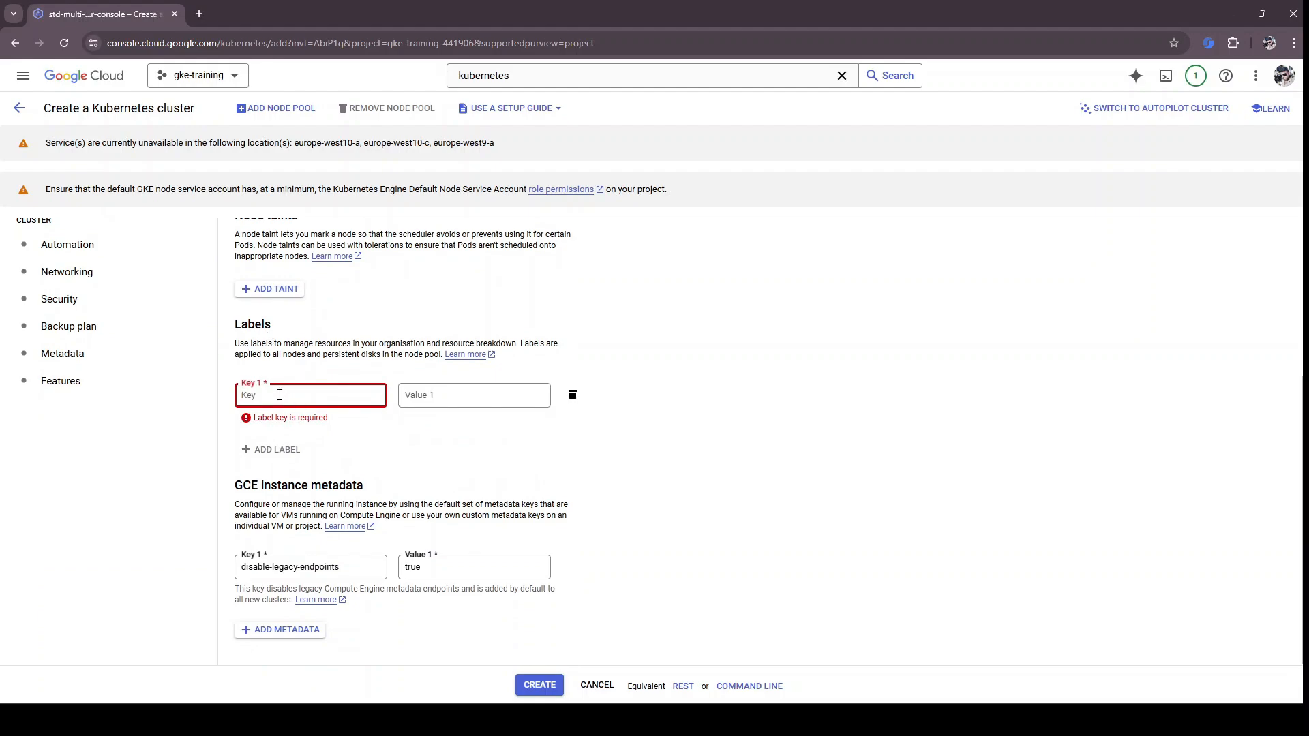
pyautogui.write('usage')
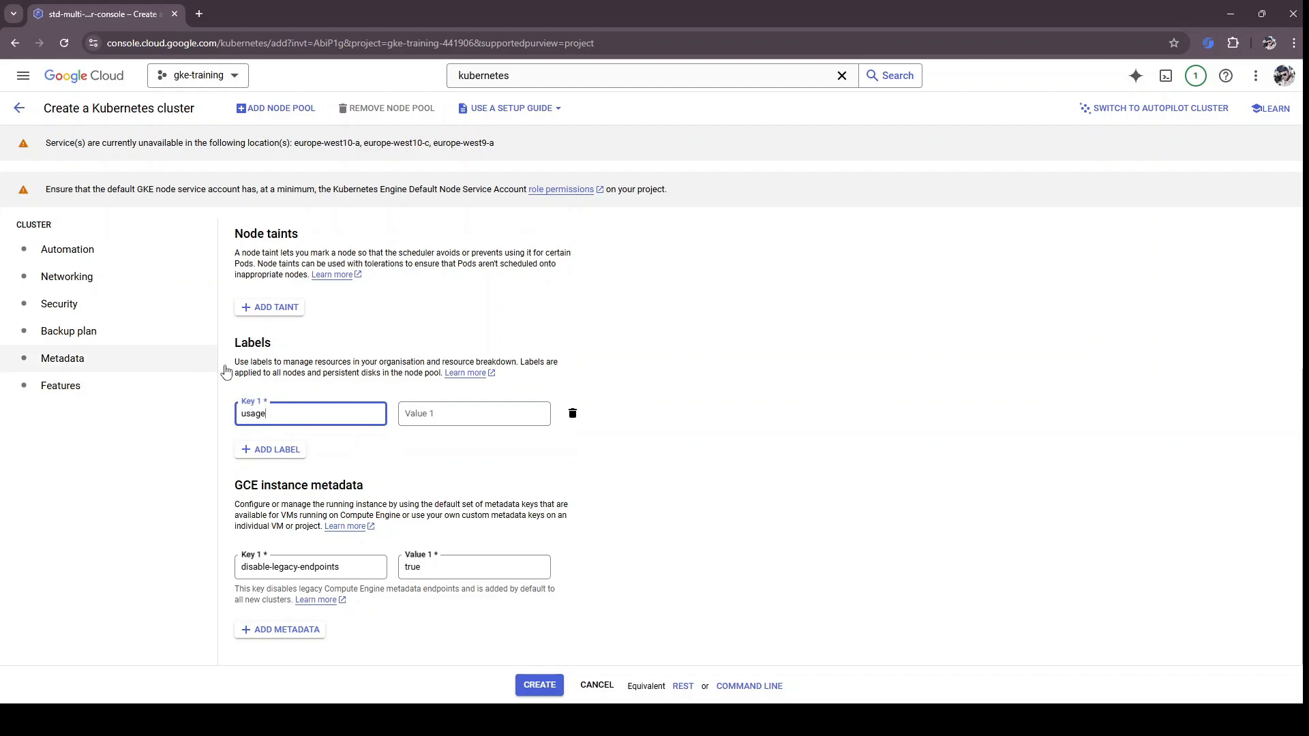
pyautogui.scroll(2, 289, 402)
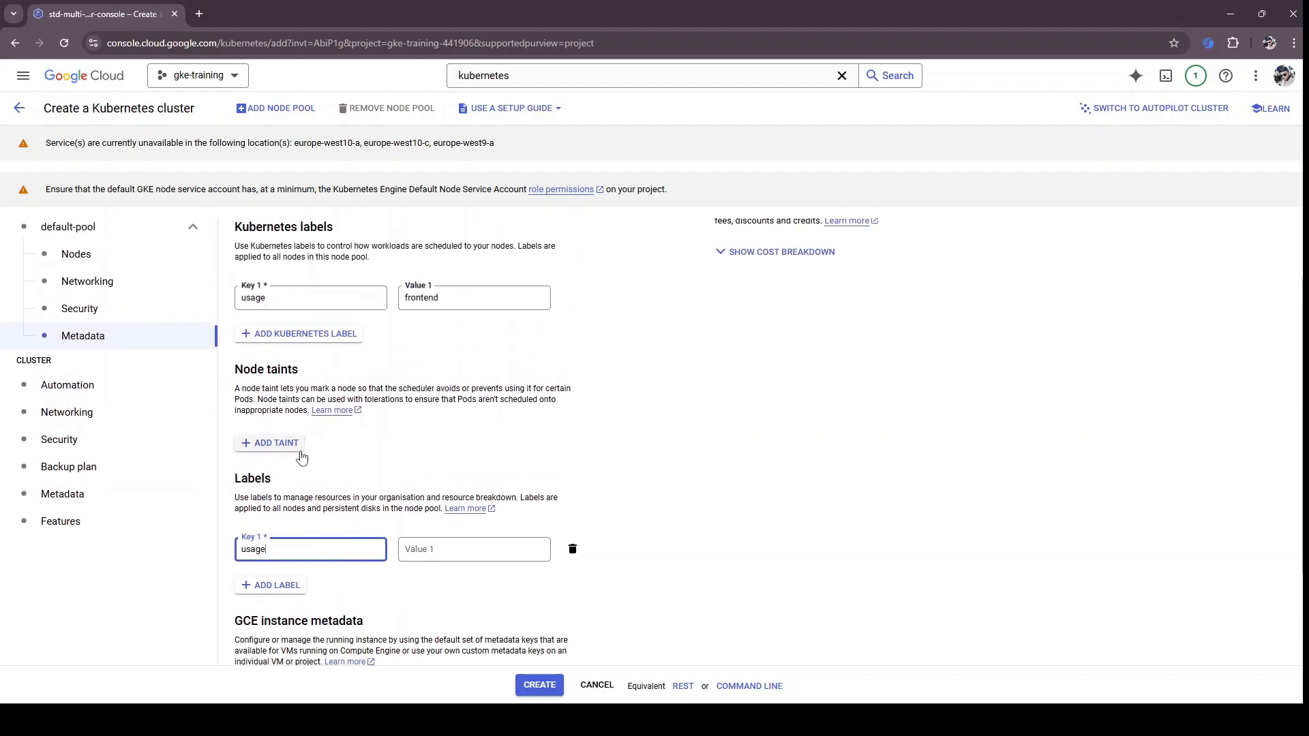
pyautogui.scroll(-1, 293, 381)
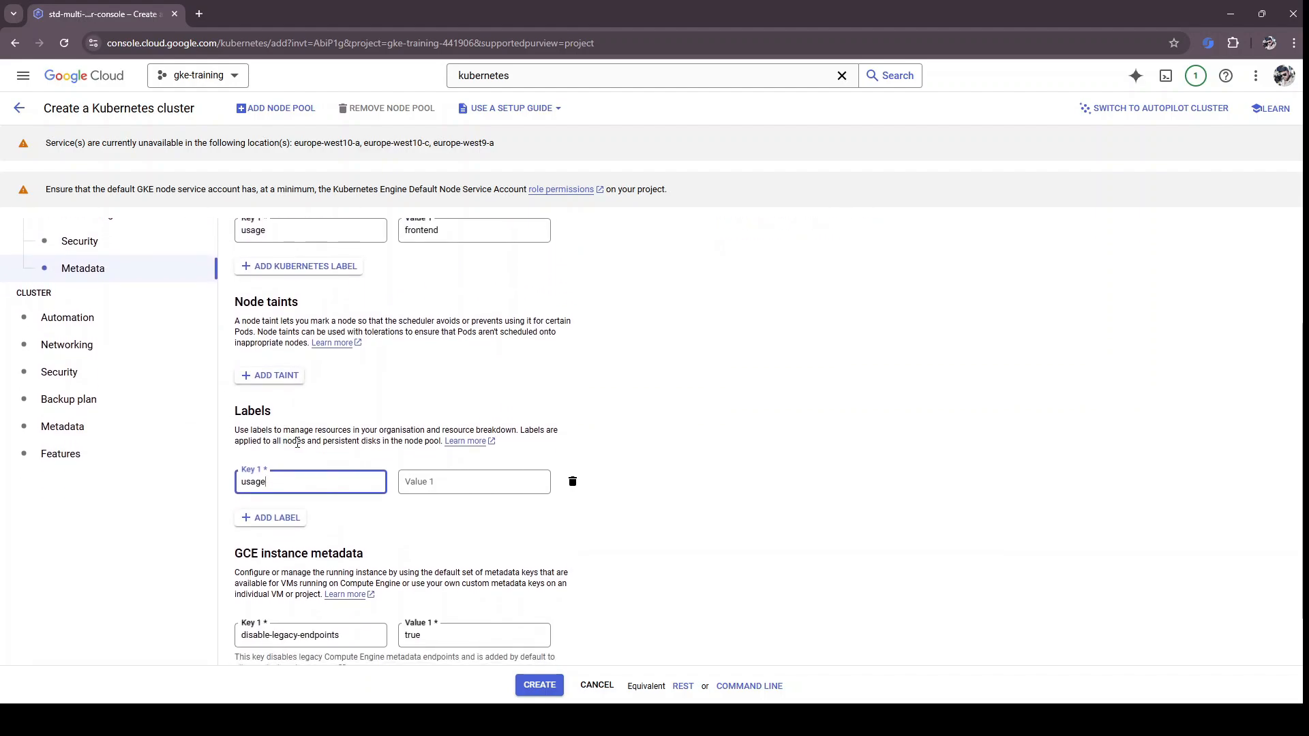
pyautogui.click(422, 480)
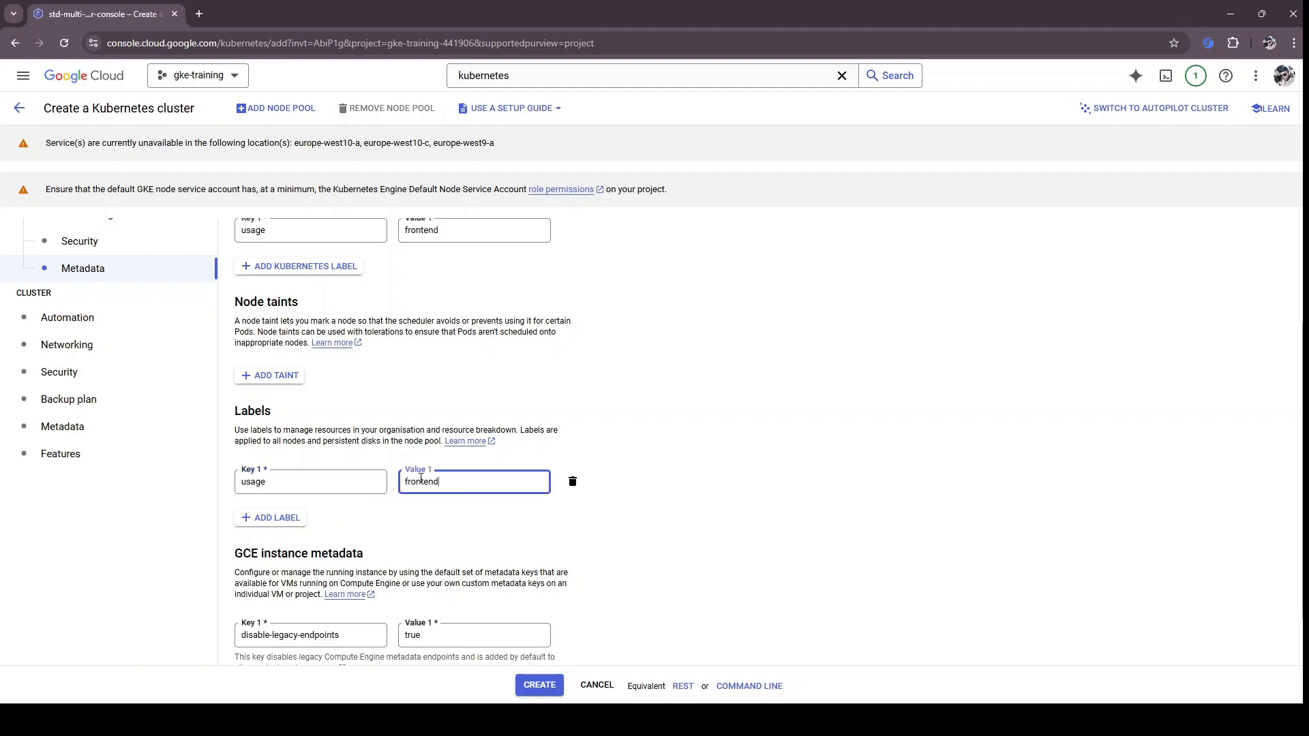
pyautogui.write('frontend')
# Step: Add a second resource label with key owner and value devops to the default-pool's node metadata
pyautogui.click(293, 518)
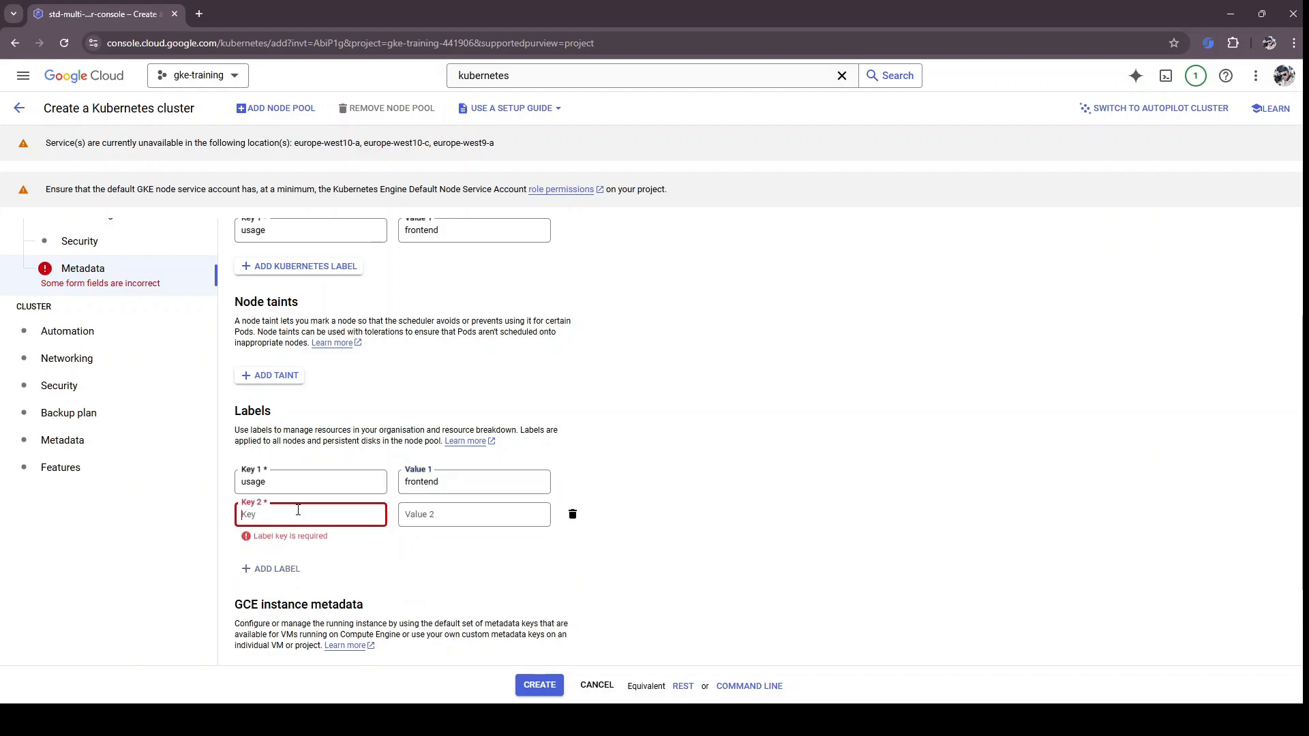
pyautogui.write('owner')
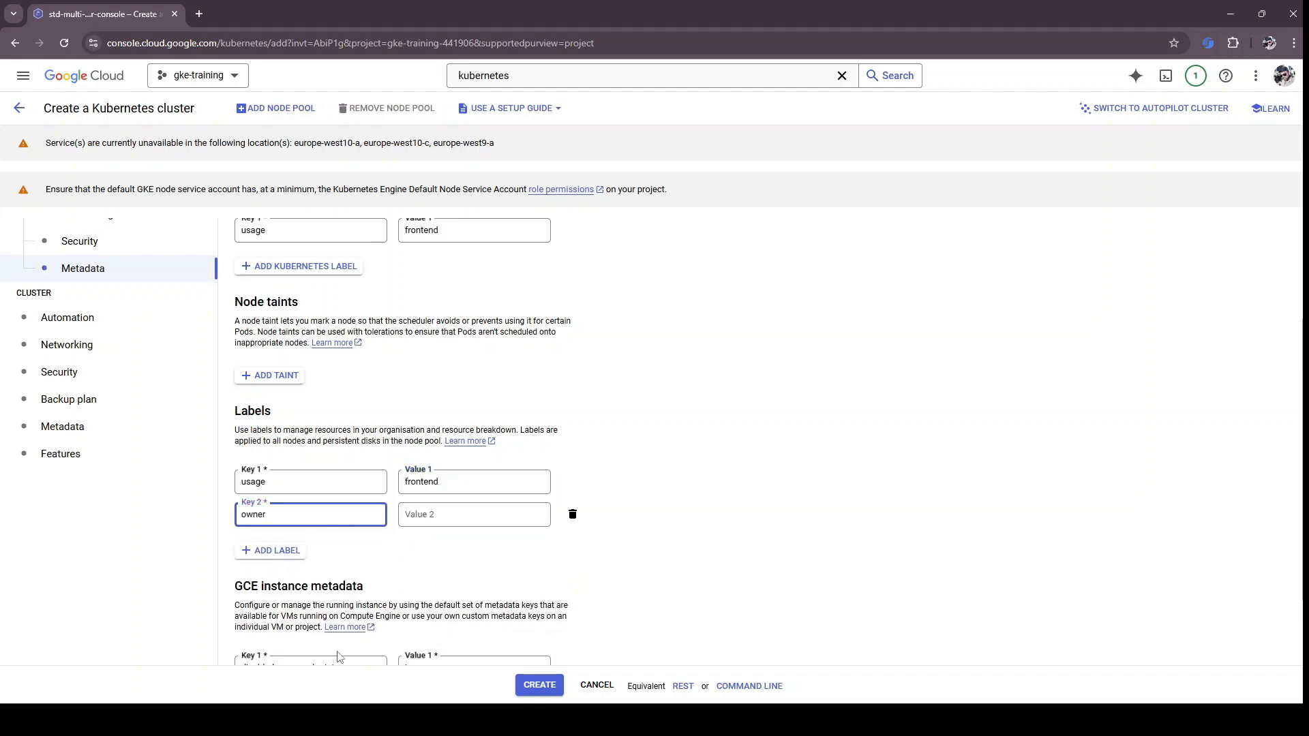
pyautogui.click(412, 517)
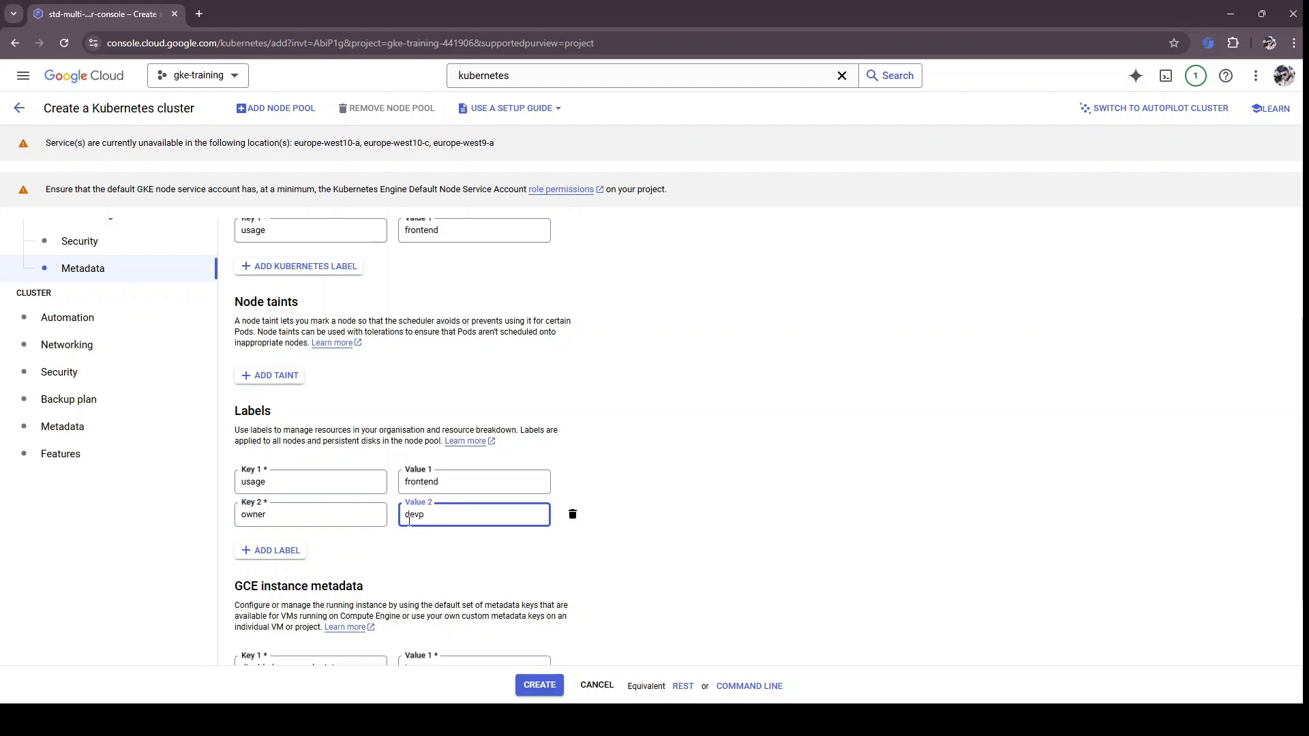
pyautogui.click(753, 468)
pyautogui.scroll(-2, 655, 444)
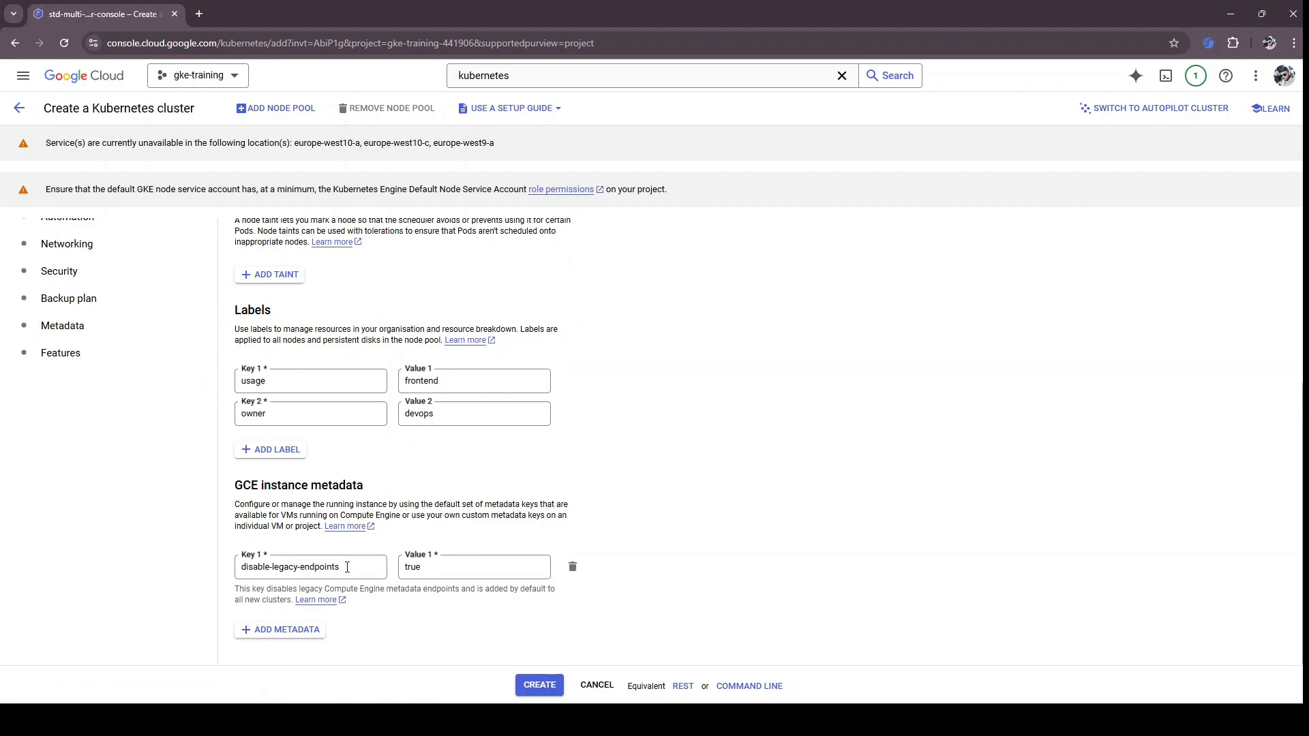
pyautogui.scroll(5, 120, 459)
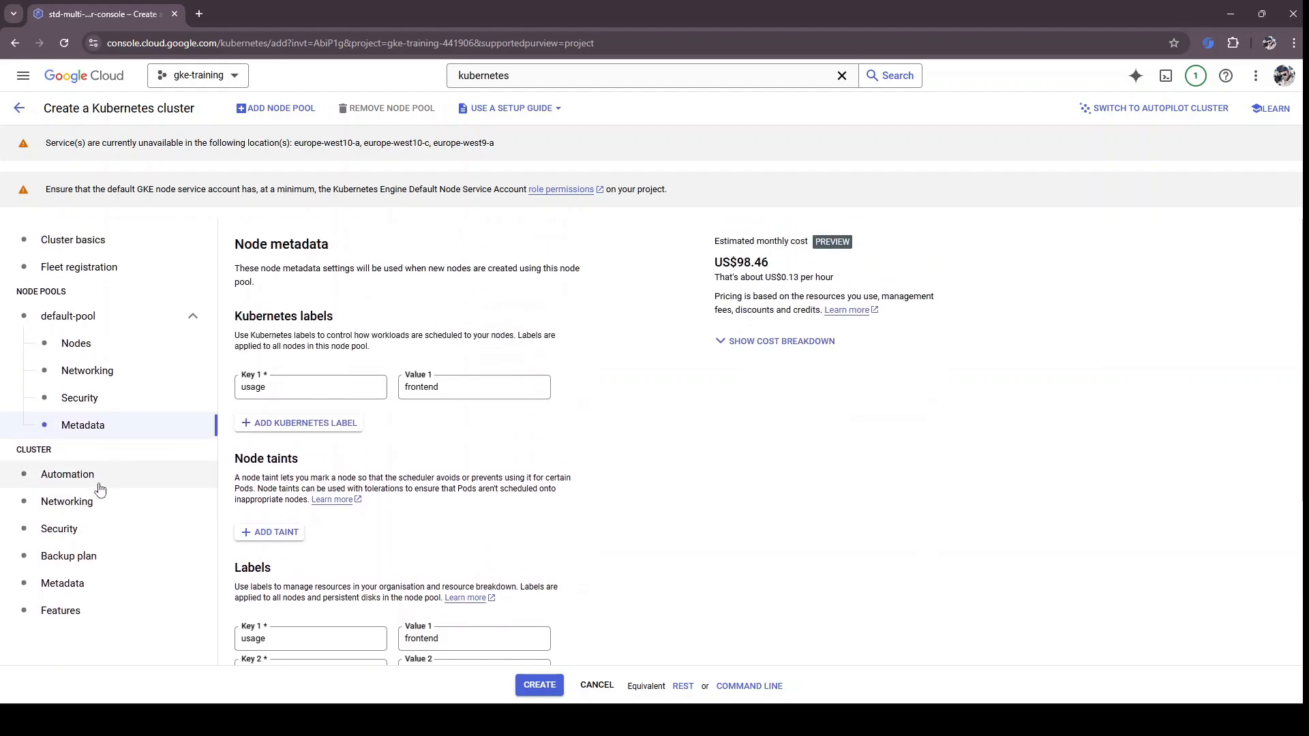
# Step: Review the cluster's automation settings, including maintenance policy, notifications and auto-scaling options
pyautogui.click(100, 486)
pyautogui.scroll(-2, 590, 370)
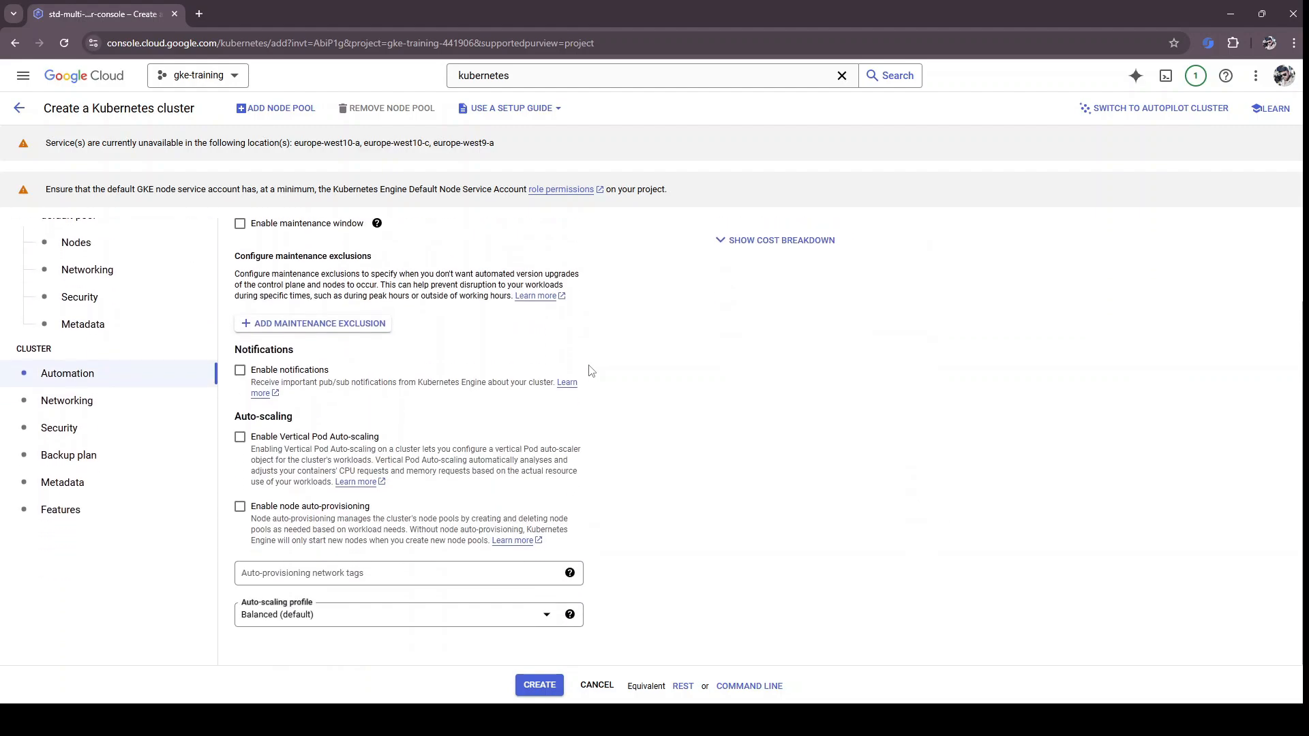
pyautogui.scroll(2, 587, 370)
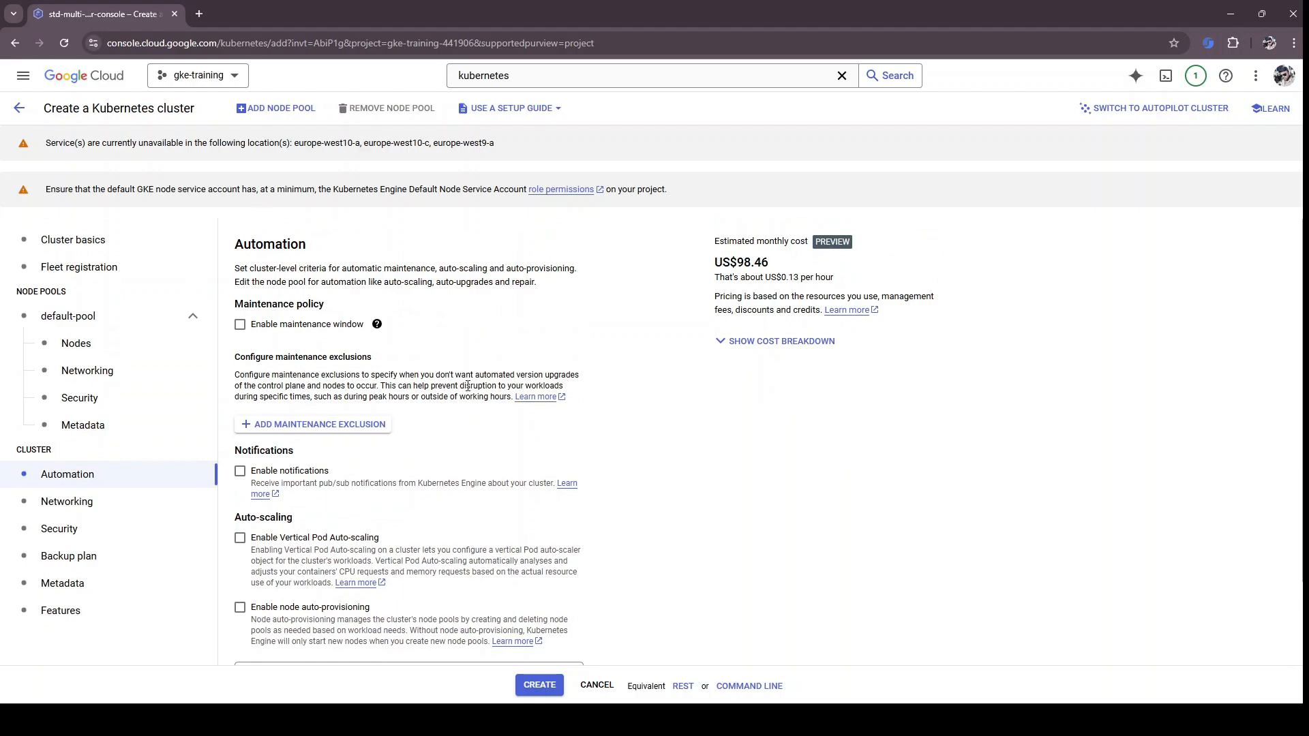
pyautogui.scroll(-2, 654, 366)
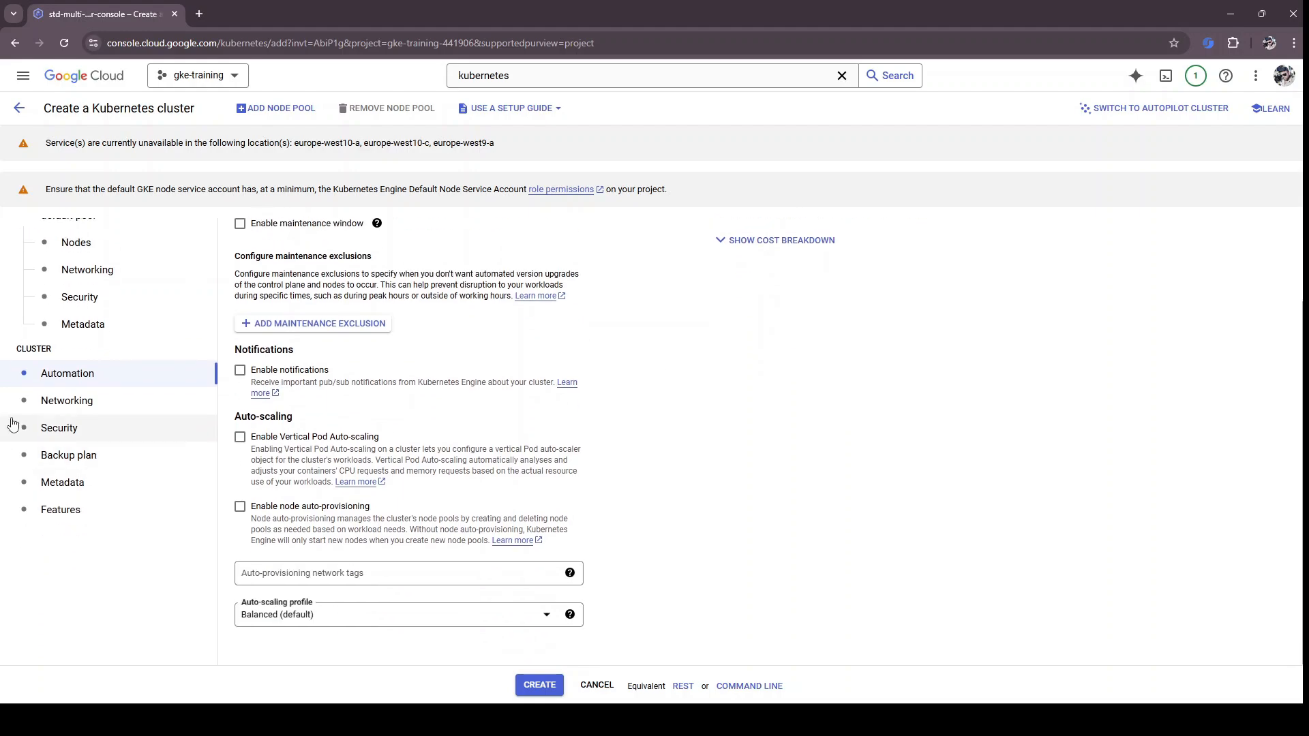
# Step: Examine the cluster's networking settings, covering control plane access, IP address firewall rules, cluster networking and advanced networking options
pyautogui.click(104, 407)
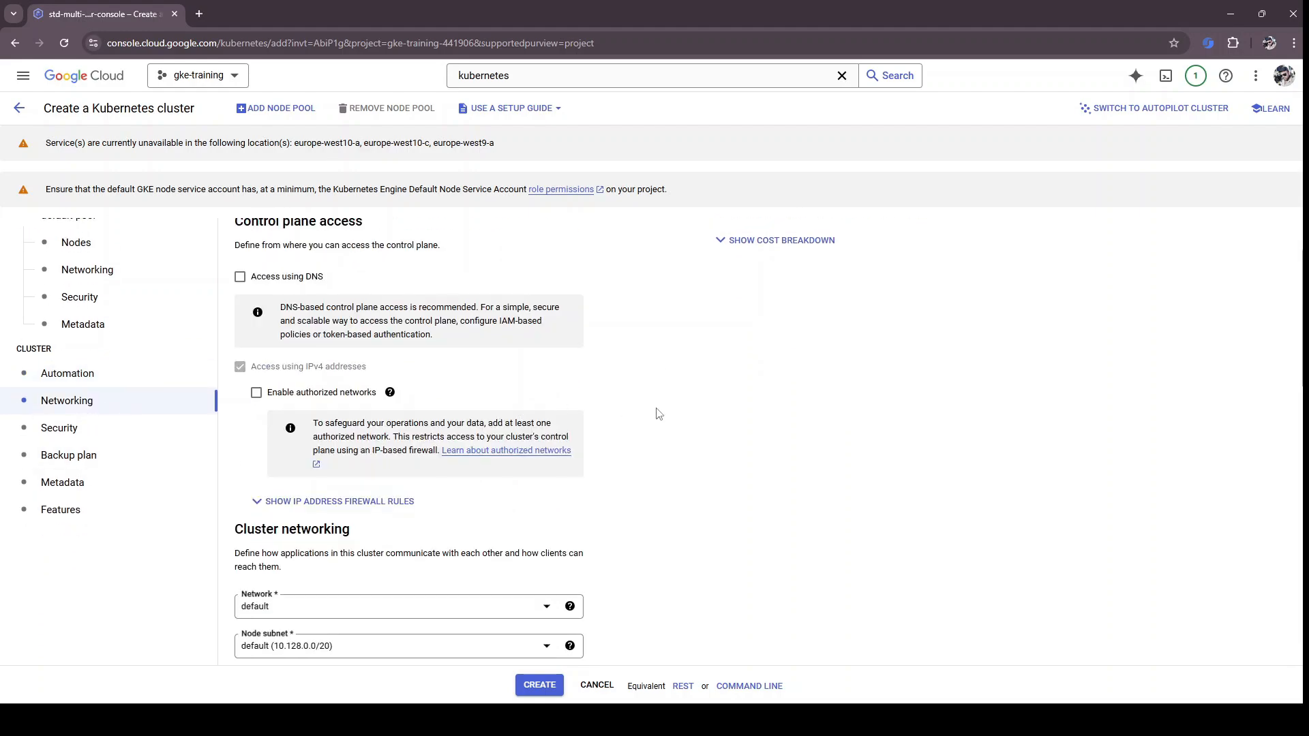
pyautogui.scroll(-1, 650, 412)
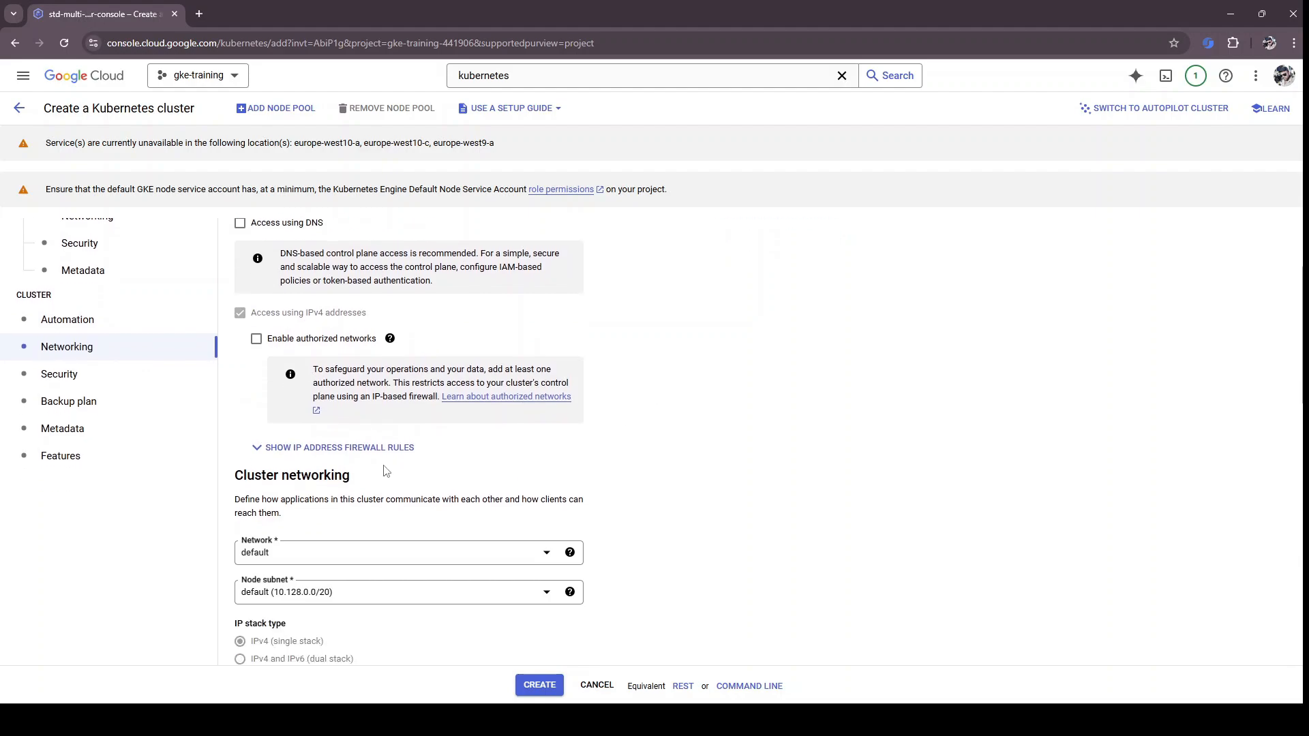
pyautogui.click(380, 436)
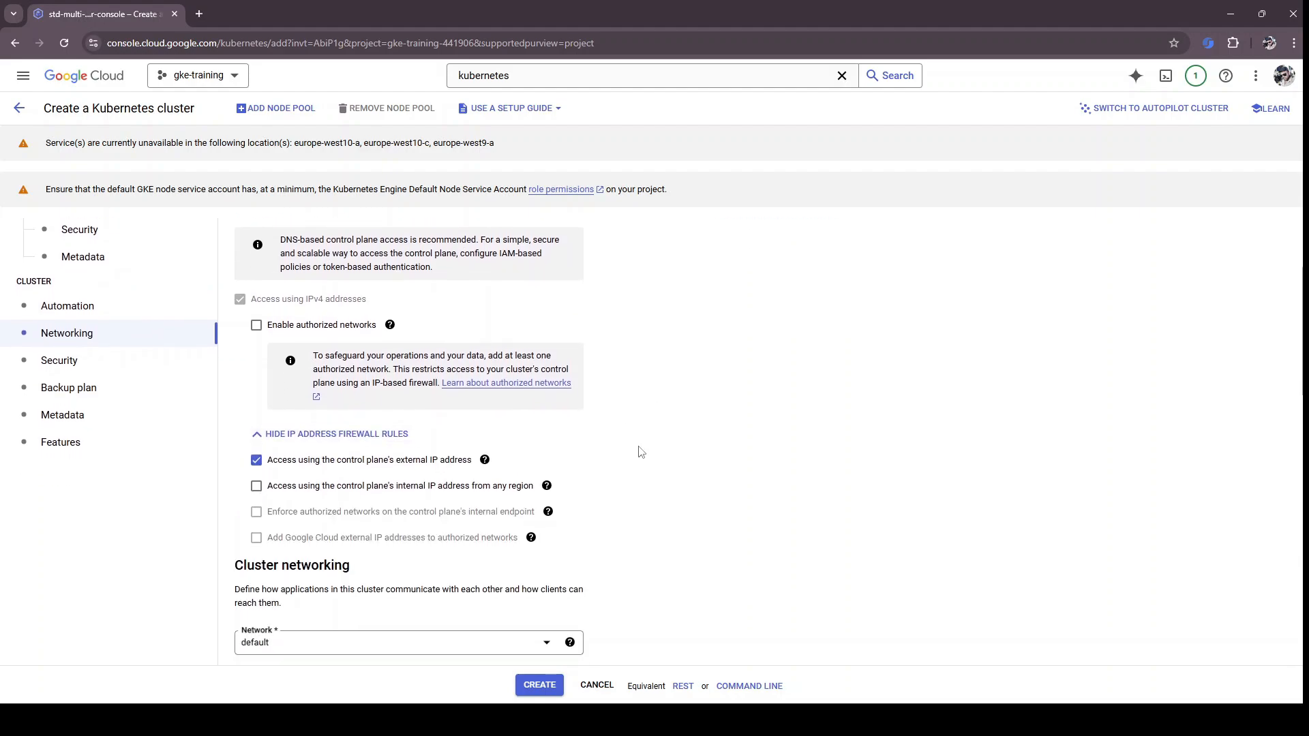
pyautogui.scroll(-2, 644, 434)
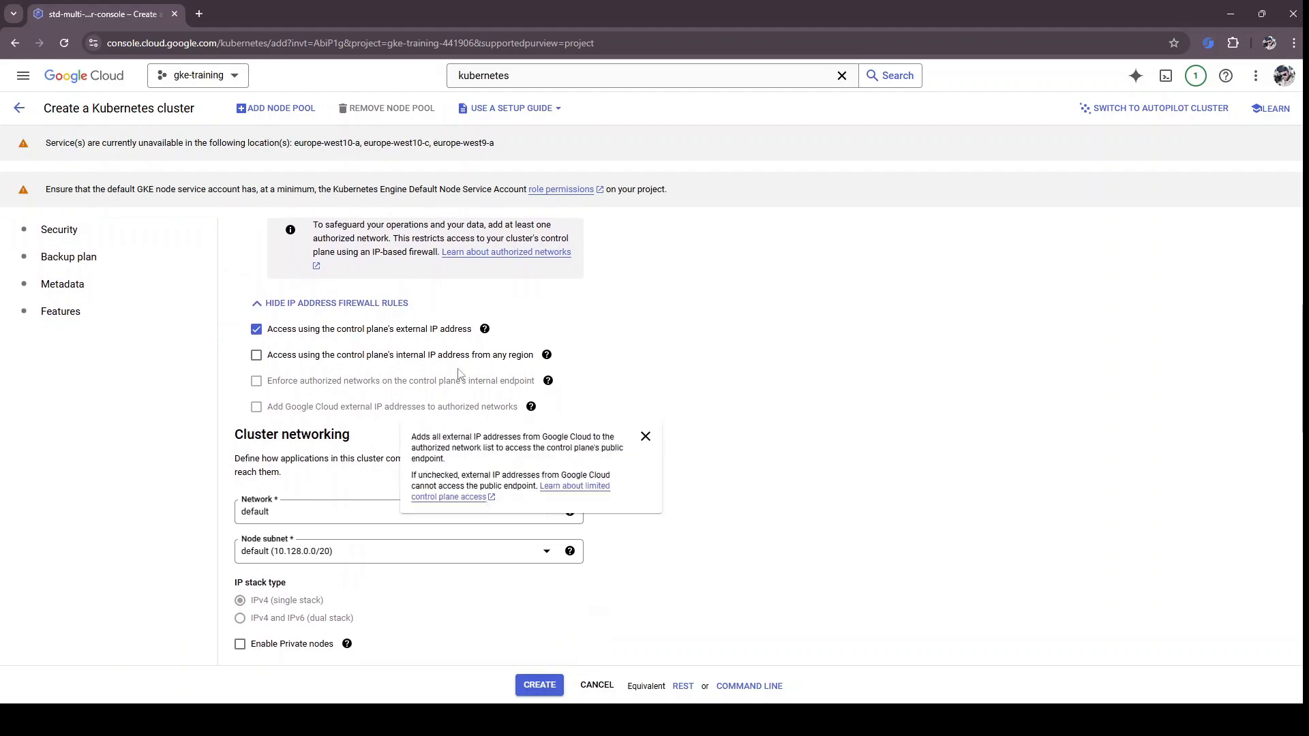
pyautogui.click(403, 298)
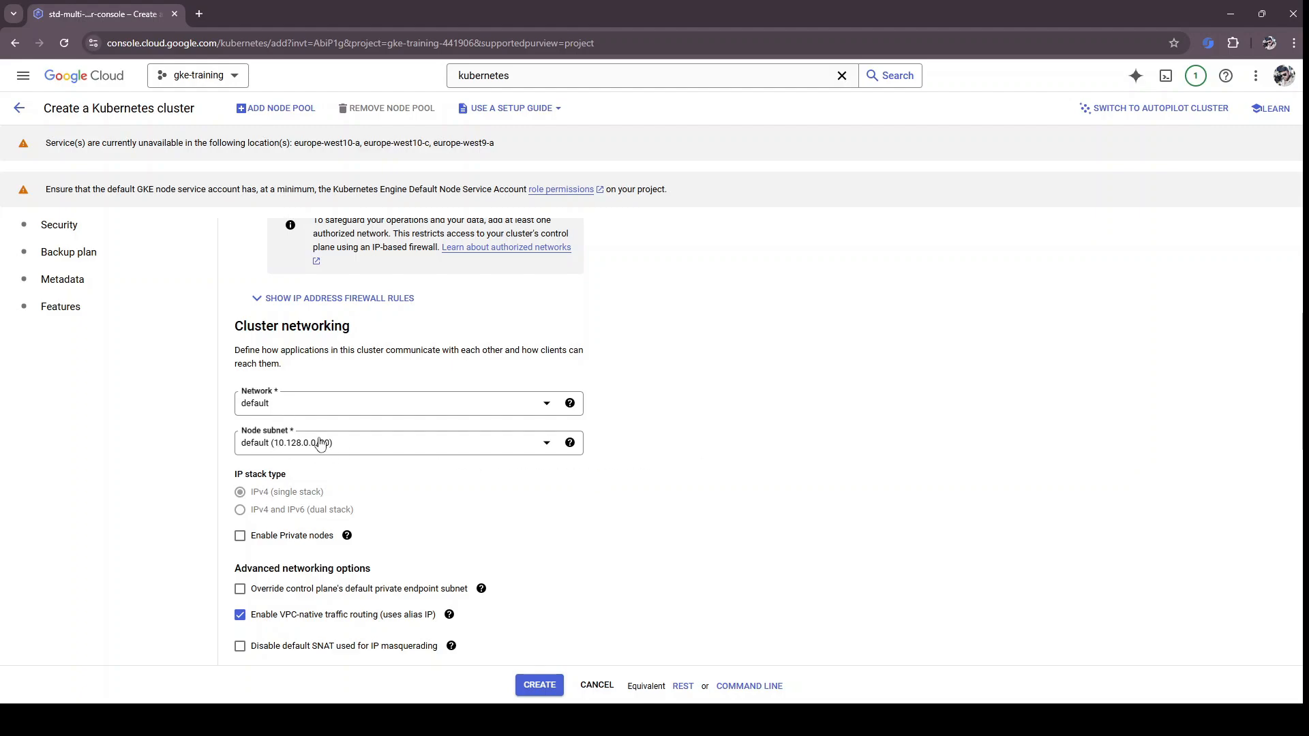
pyautogui.scroll(-2, 712, 444)
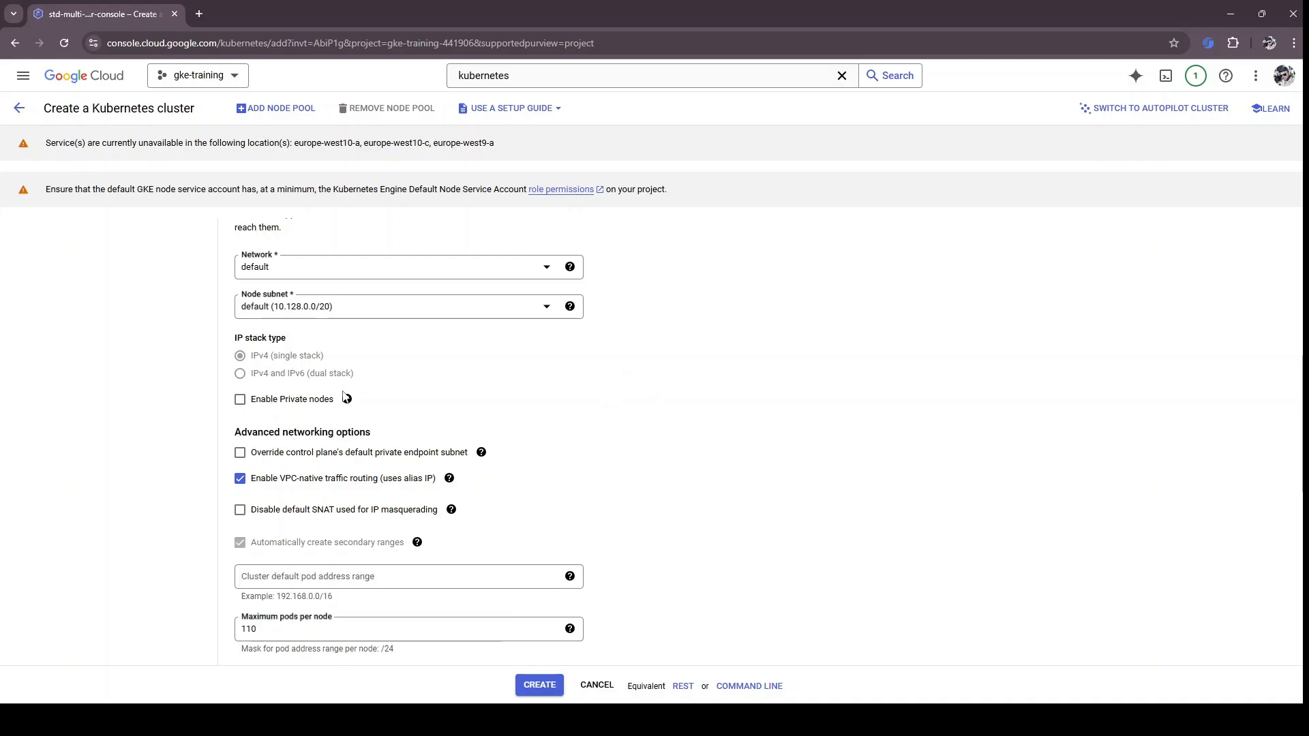
pyautogui.scroll(-3, 653, 443)
pyautogui.scroll(-2, 654, 443)
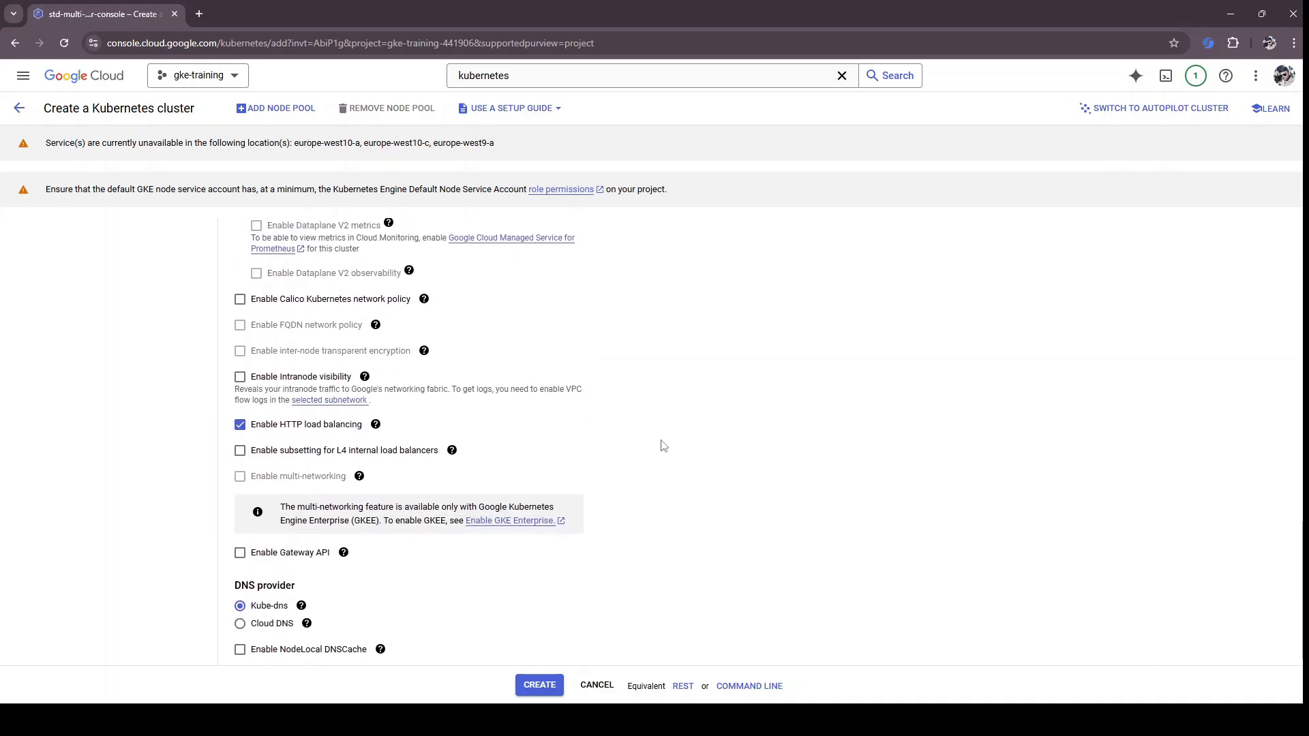
pyautogui.scroll(1, 660, 443)
pyautogui.scroll(5, 654, 443)
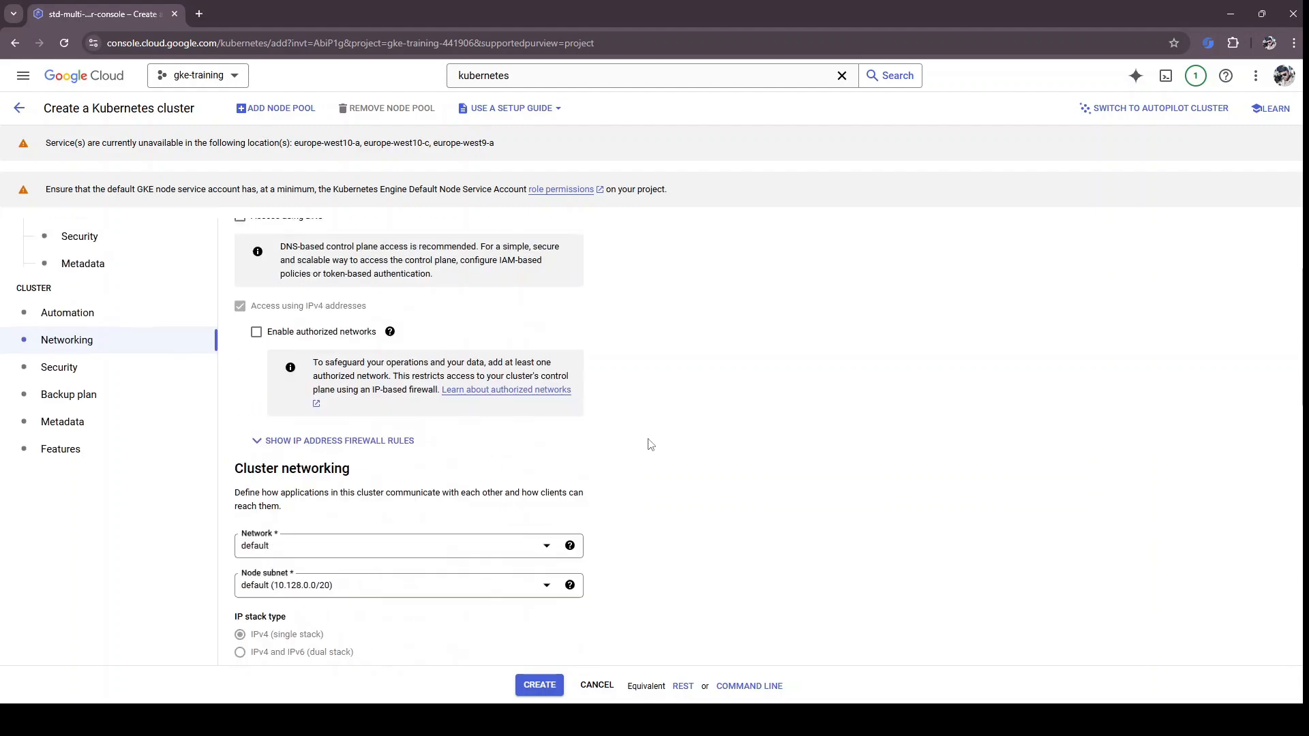
# Step: Review the cluster's security settings and its backup plan options
pyautogui.click(182, 533)
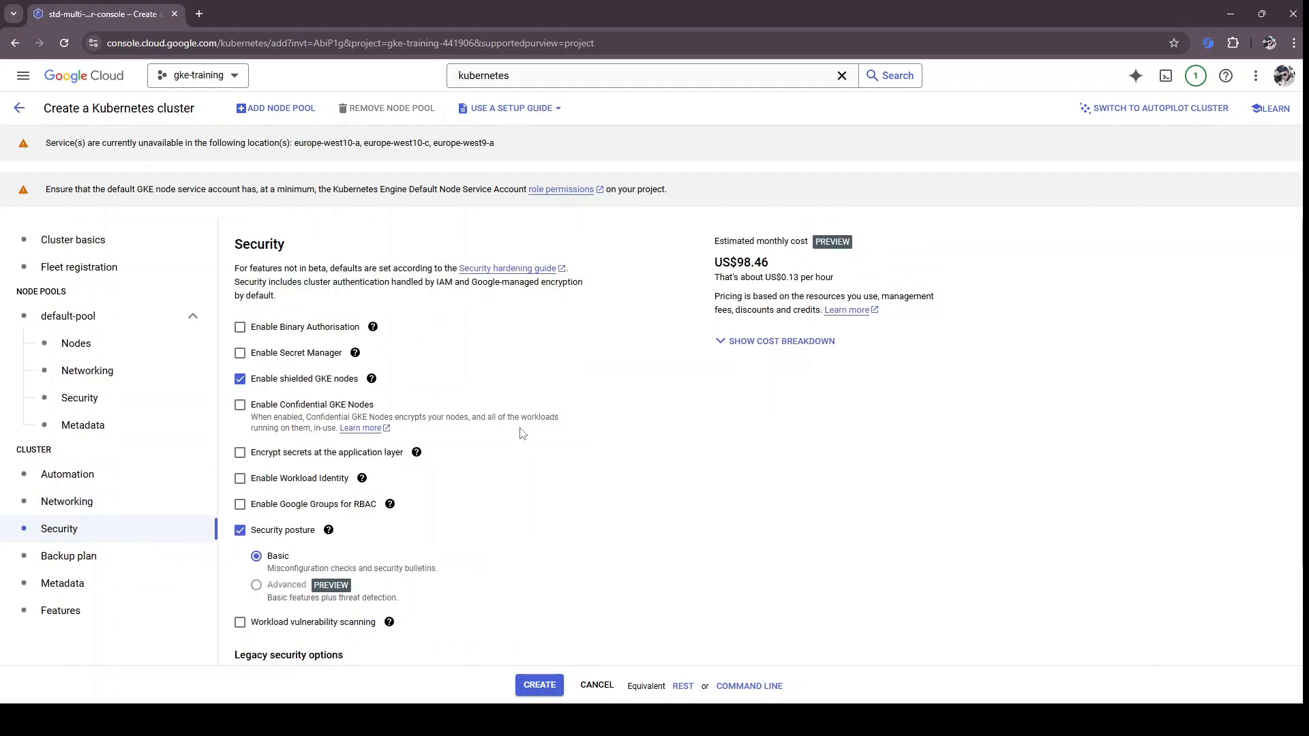
pyautogui.scroll(-2, 555, 371)
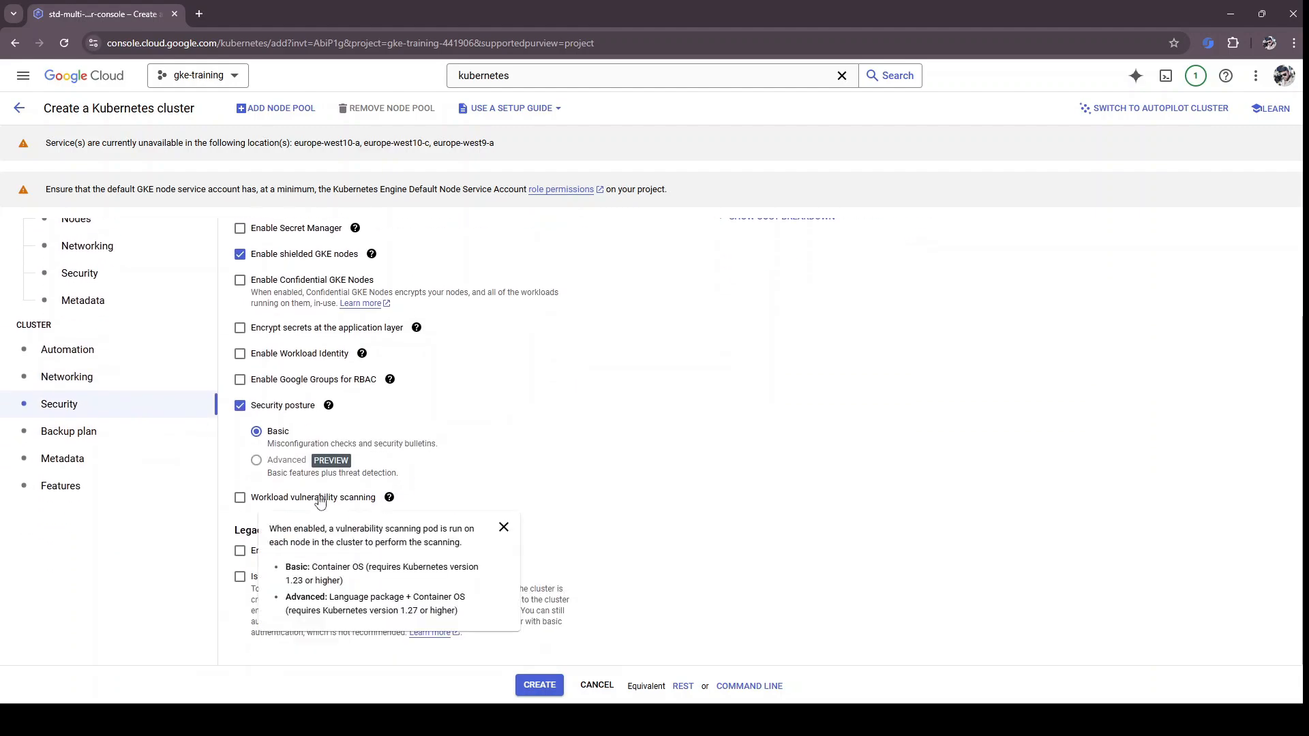
pyautogui.click(157, 430)
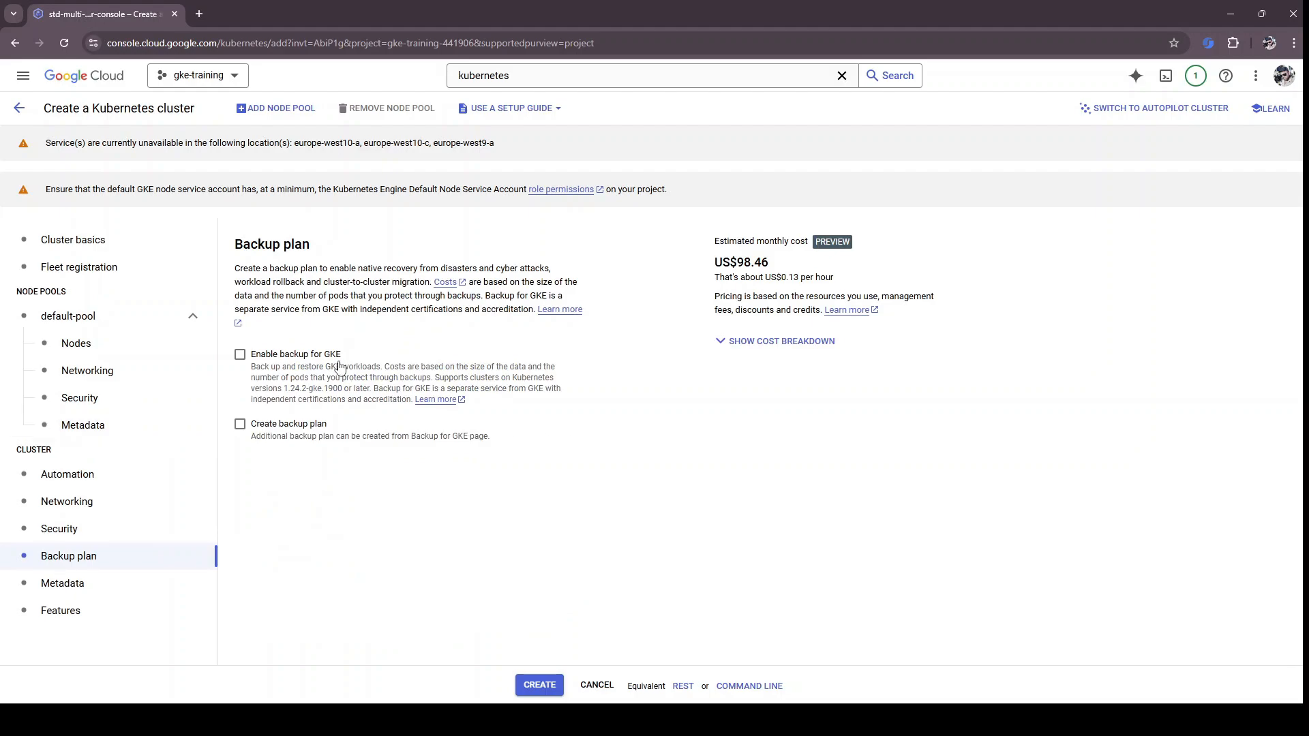
# Step: Enter the description "Standard Single zone cluster for training purpose." in the cluster's metadata
pyautogui.click(89, 584)
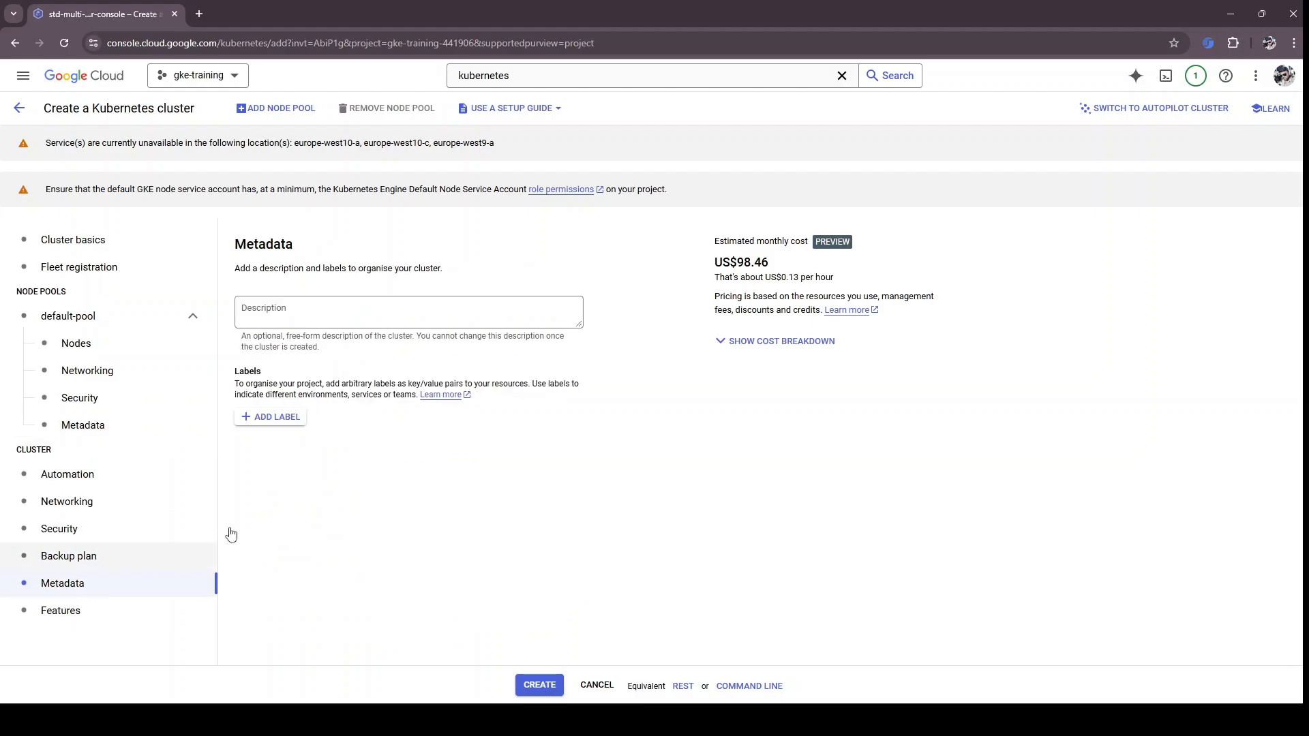
pyautogui.click(278, 315)
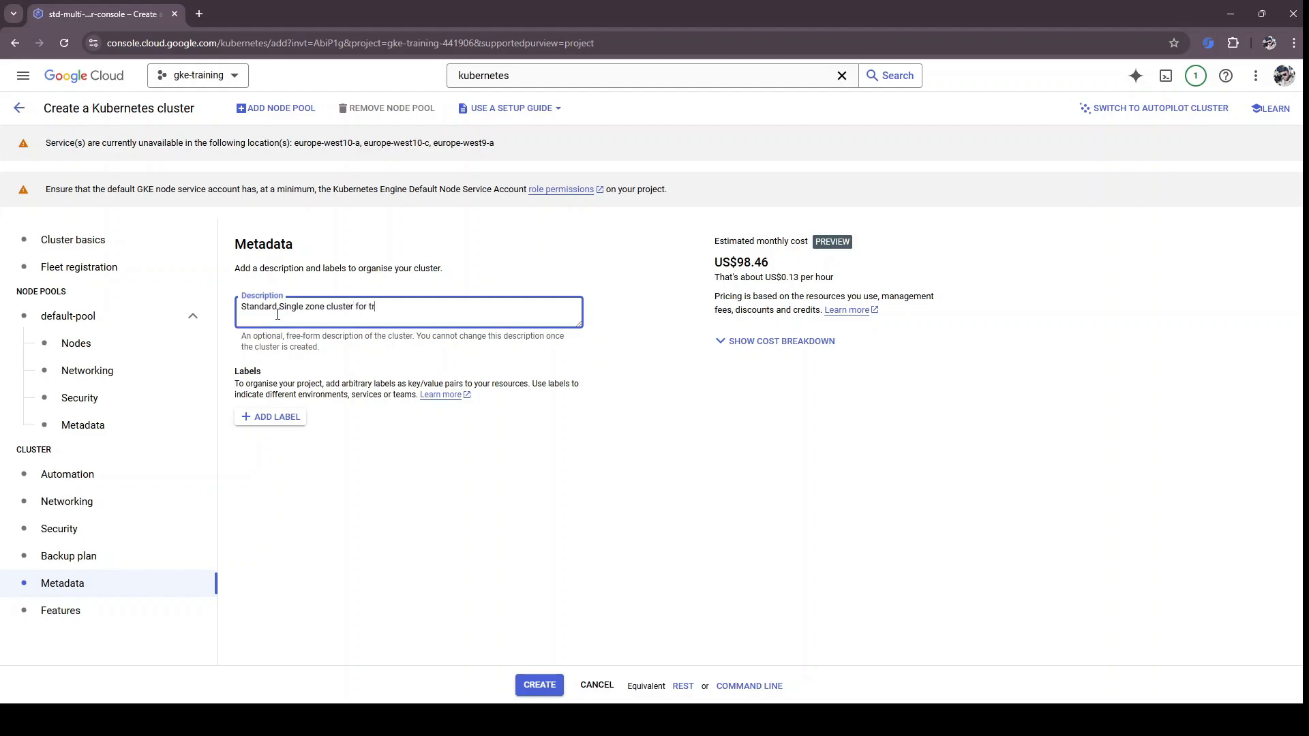
pyautogui.write('ng purpiose.')
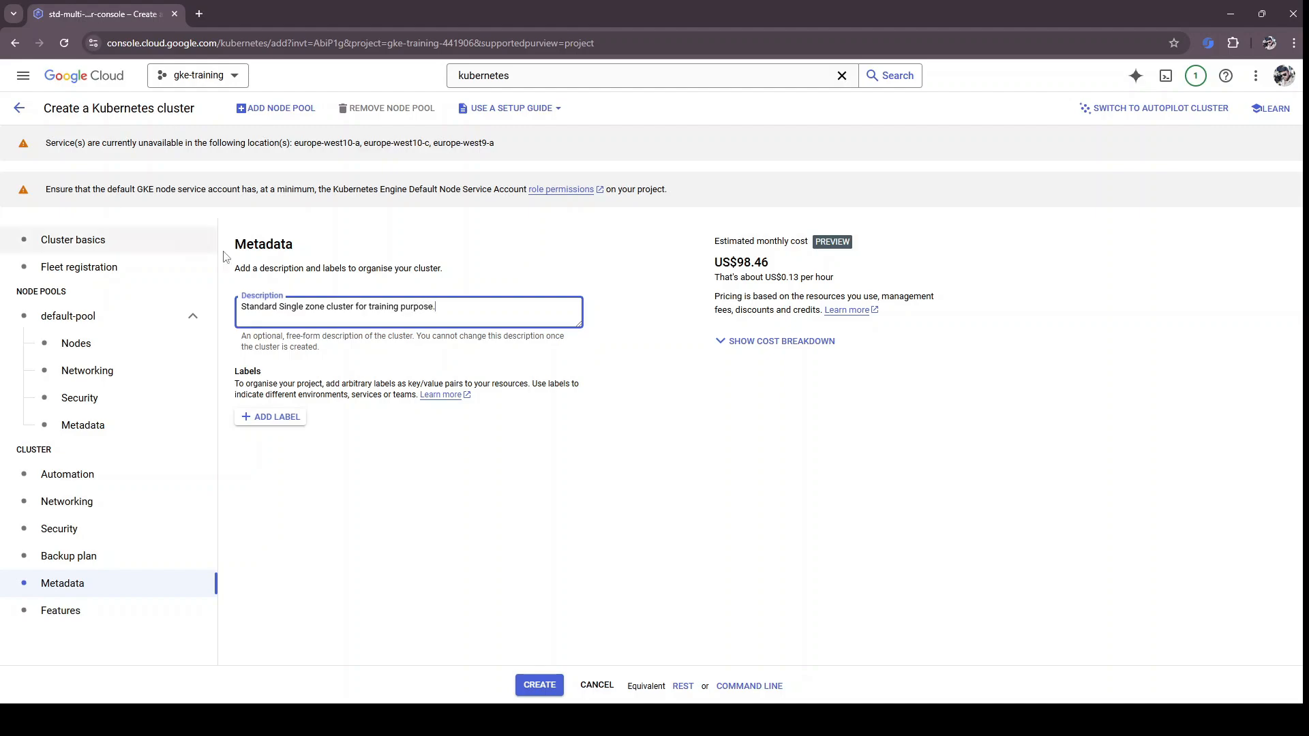
# Step: Add a cluster label with key usage and value training in the cluster's metadata
pyautogui.click(295, 420)
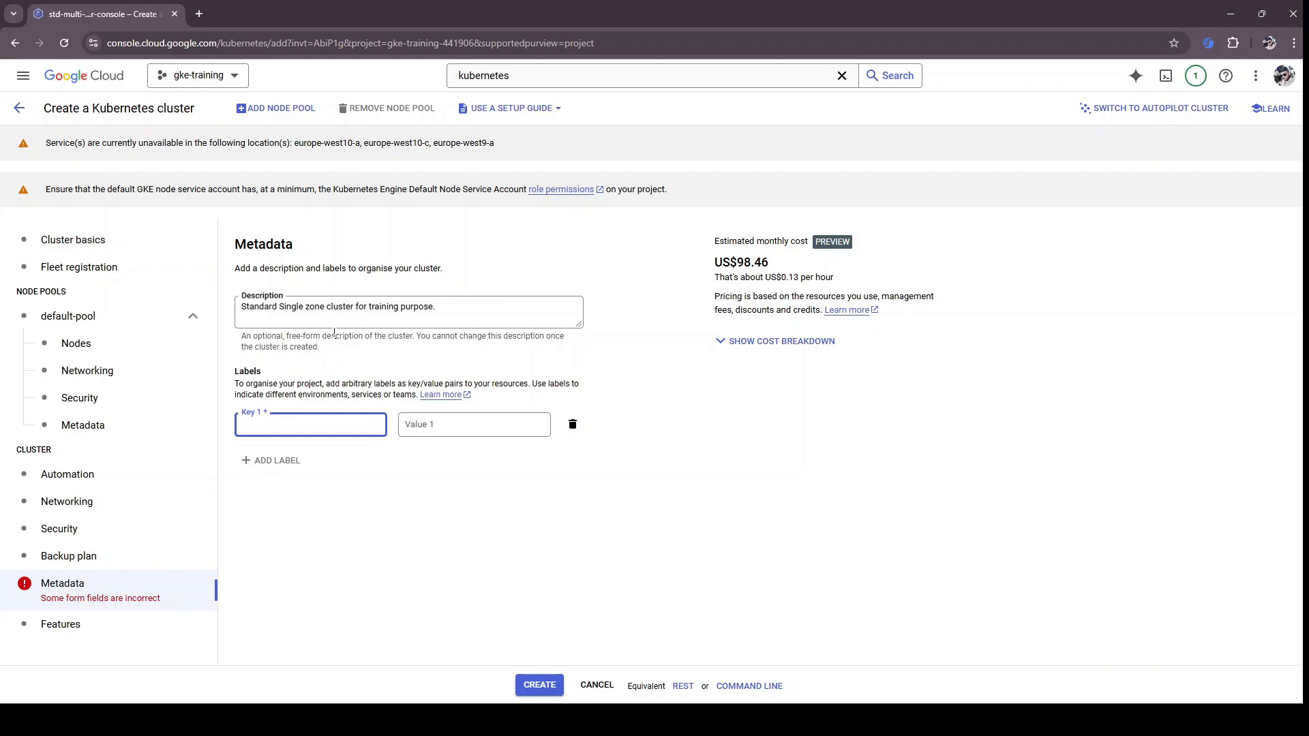
pyautogui.write('usage')
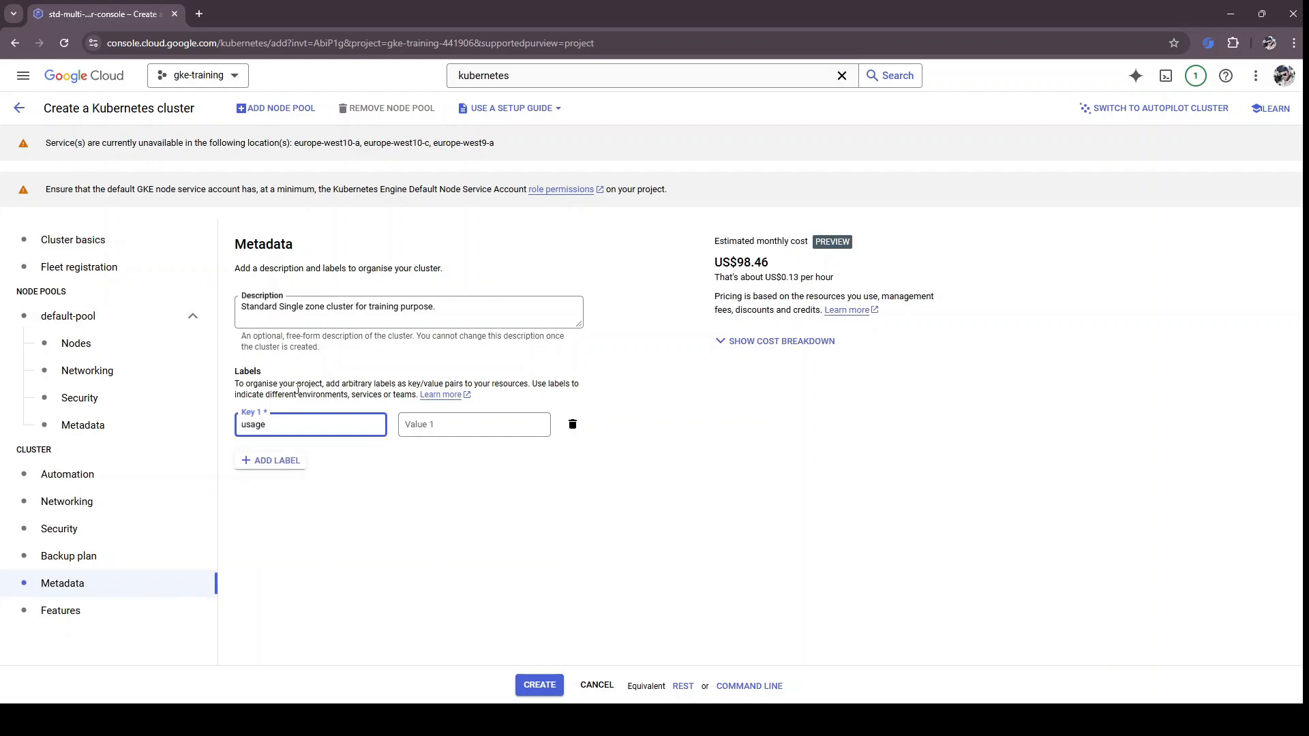
pyautogui.click(461, 422)
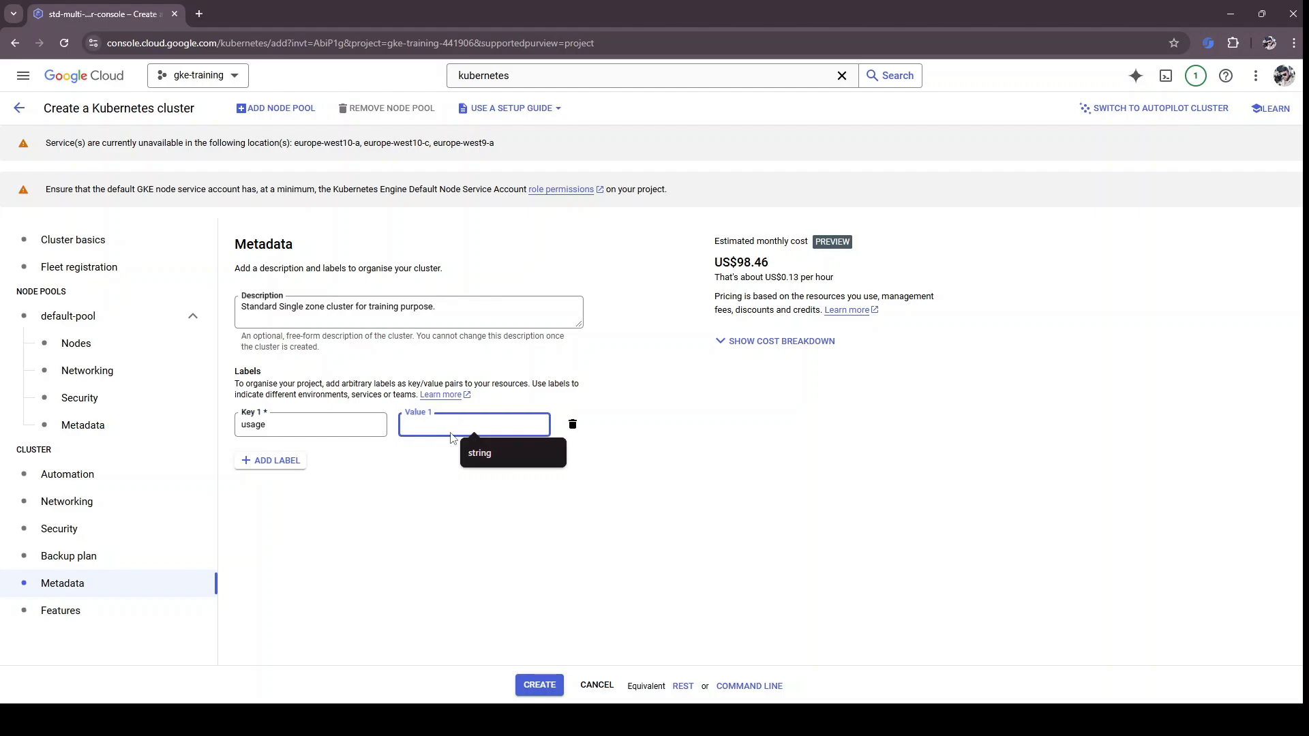
pyautogui.write('train')
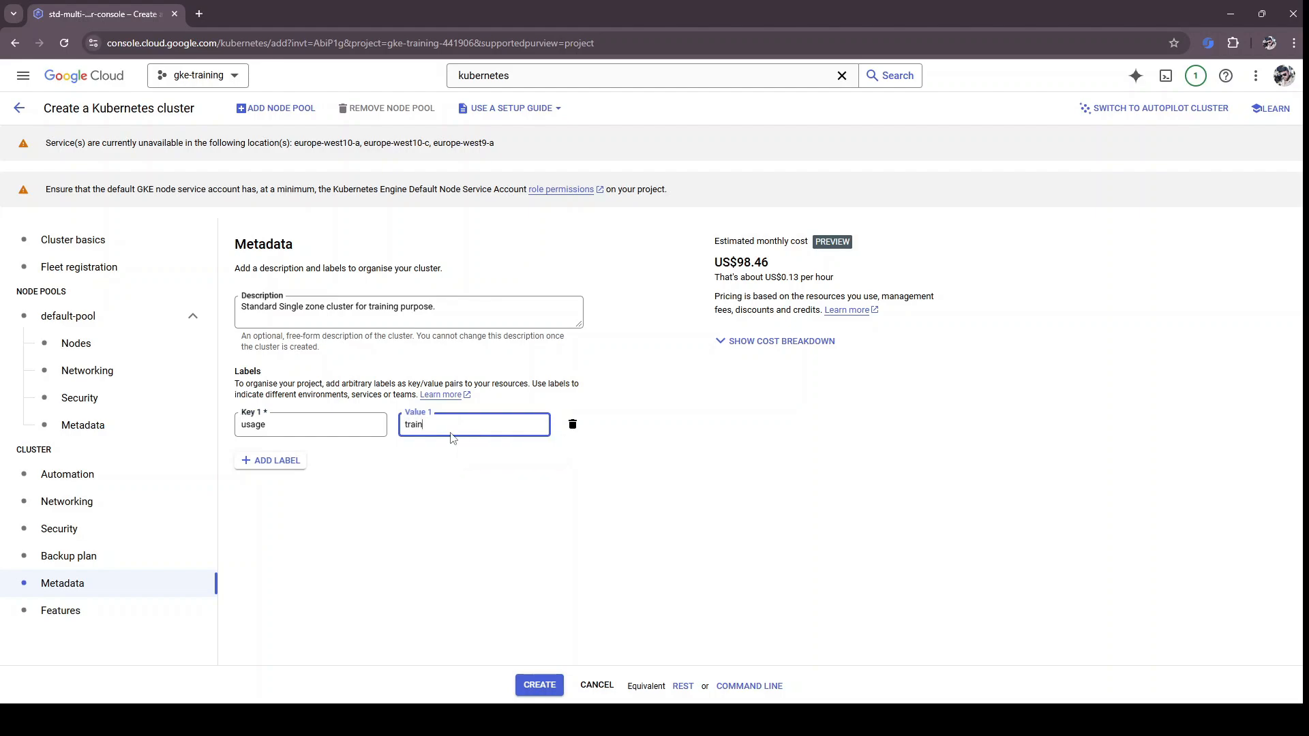
pyautogui.write('ing')
# Step: Add a second cluster label with key owner and value devops in the cluster's metadata
pyautogui.click(282, 459)
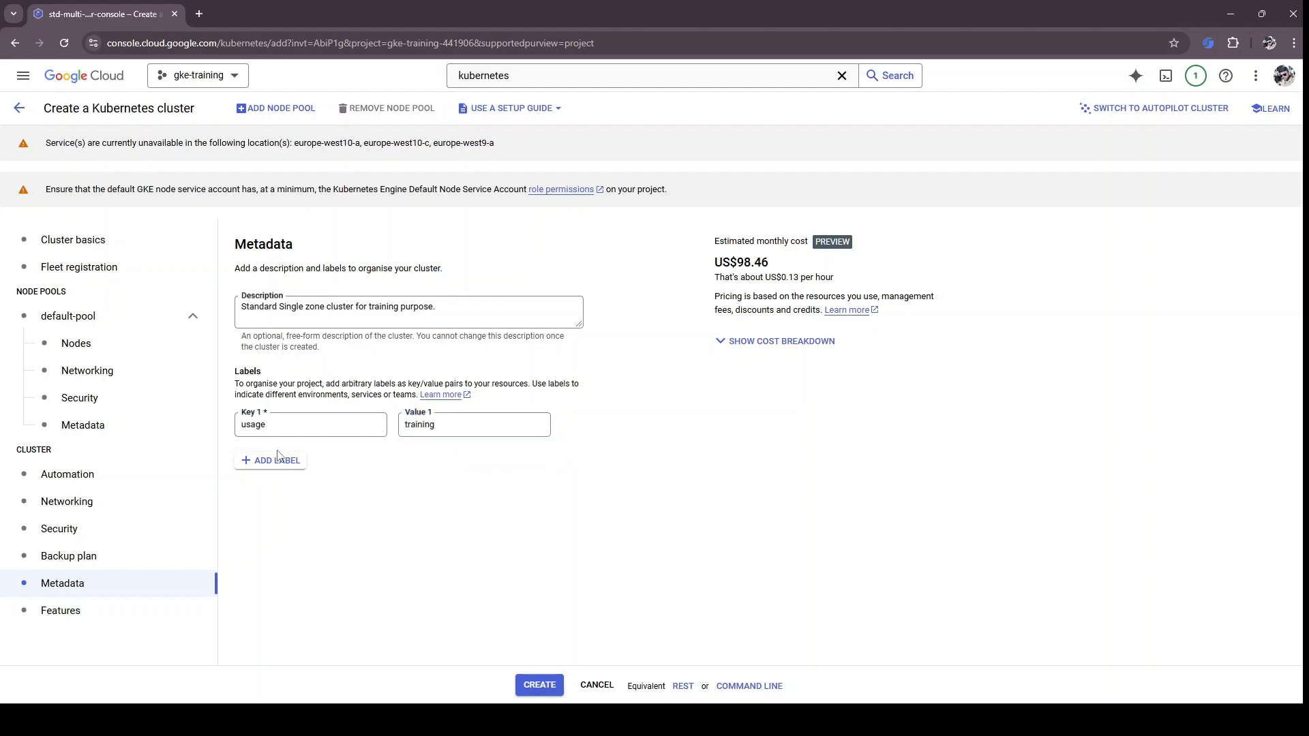
pyautogui.write('owner')
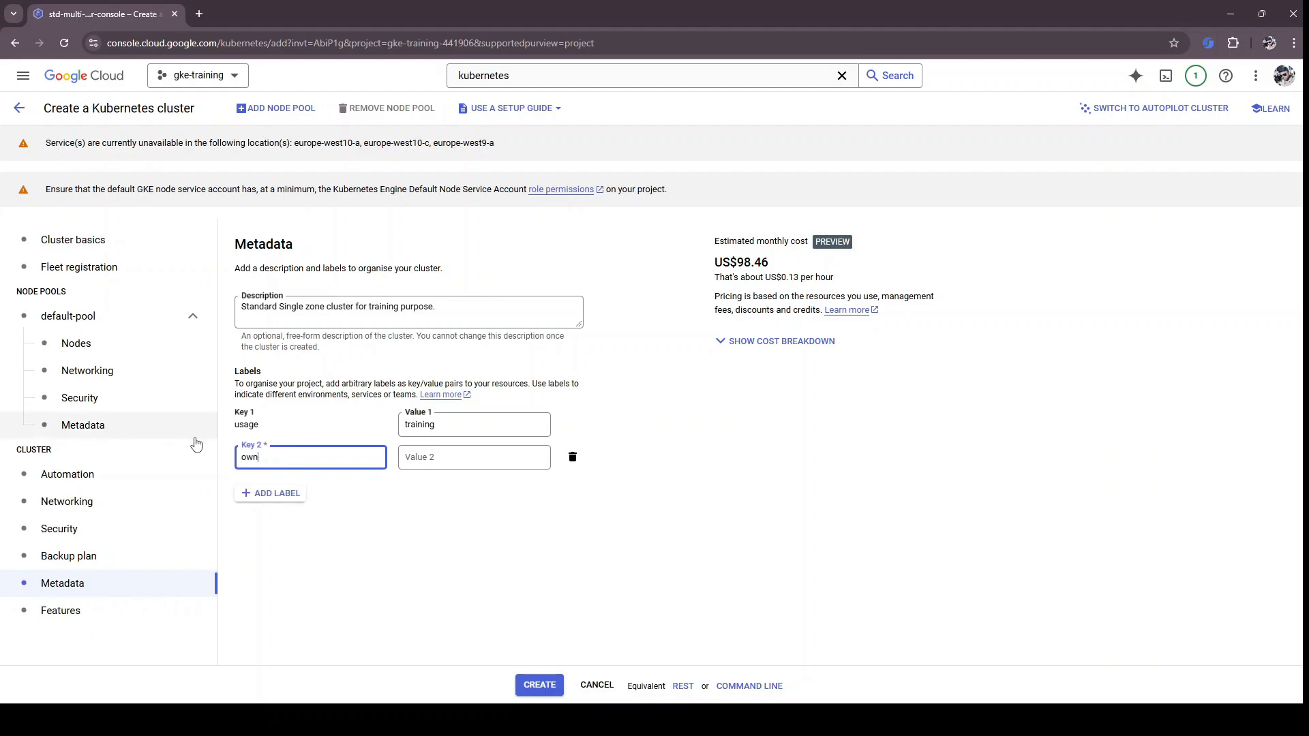
pyautogui.click(415, 456)
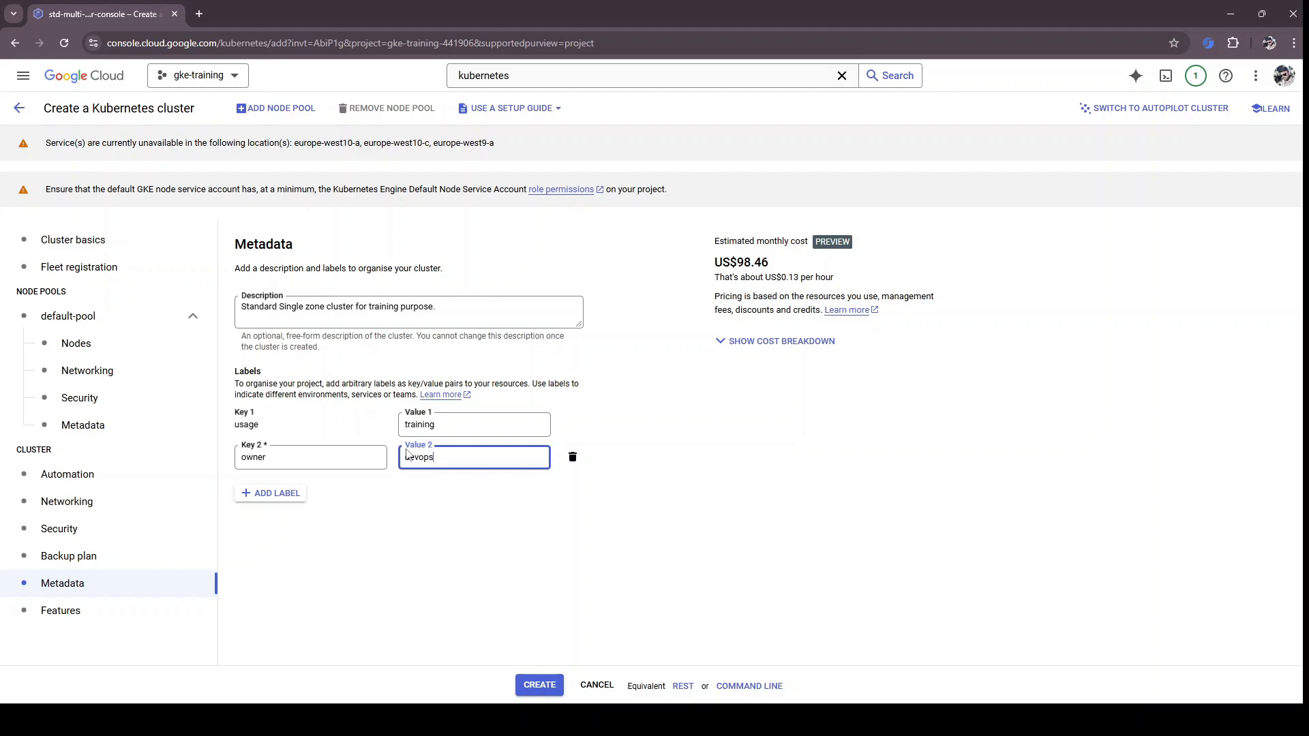
pyautogui.click(361, 532)
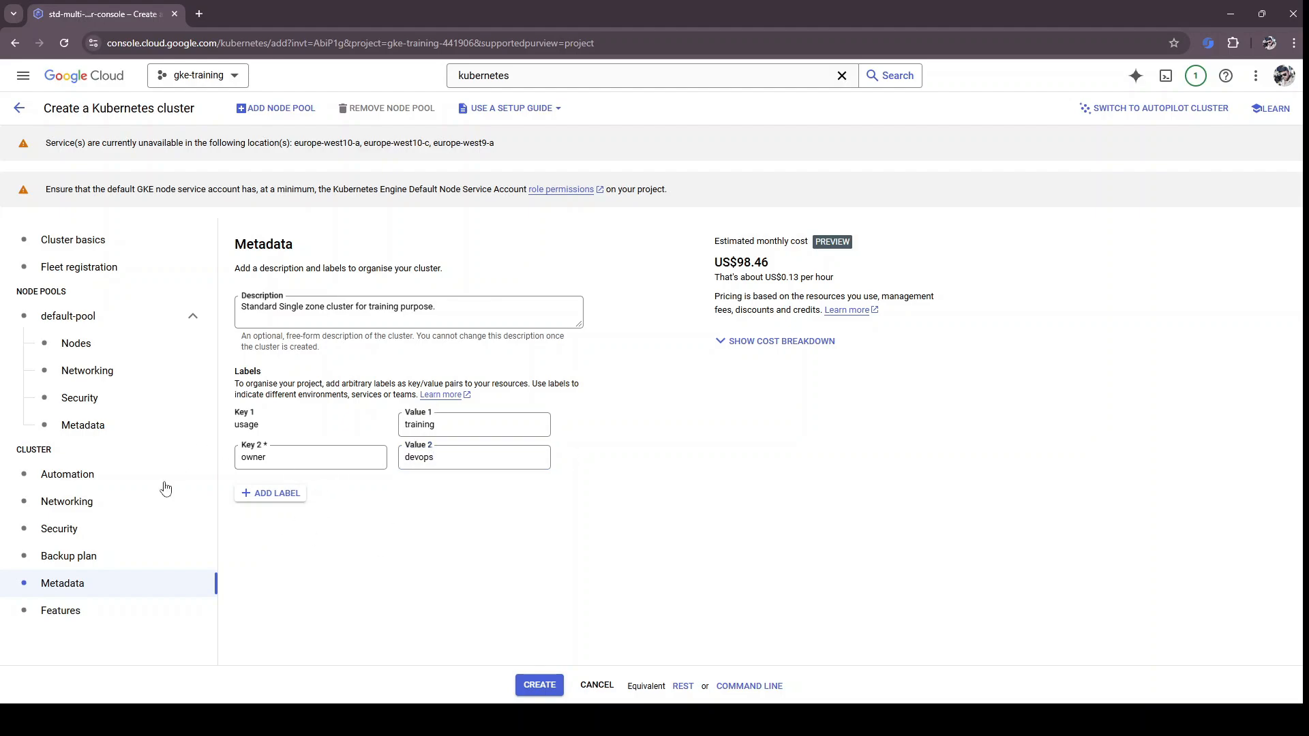
# Step: Disable Logging, Cloud Monitoring and Managed service for Prometheus in the cluster's features, and review the remaining feature options
pyautogui.click(85, 621)
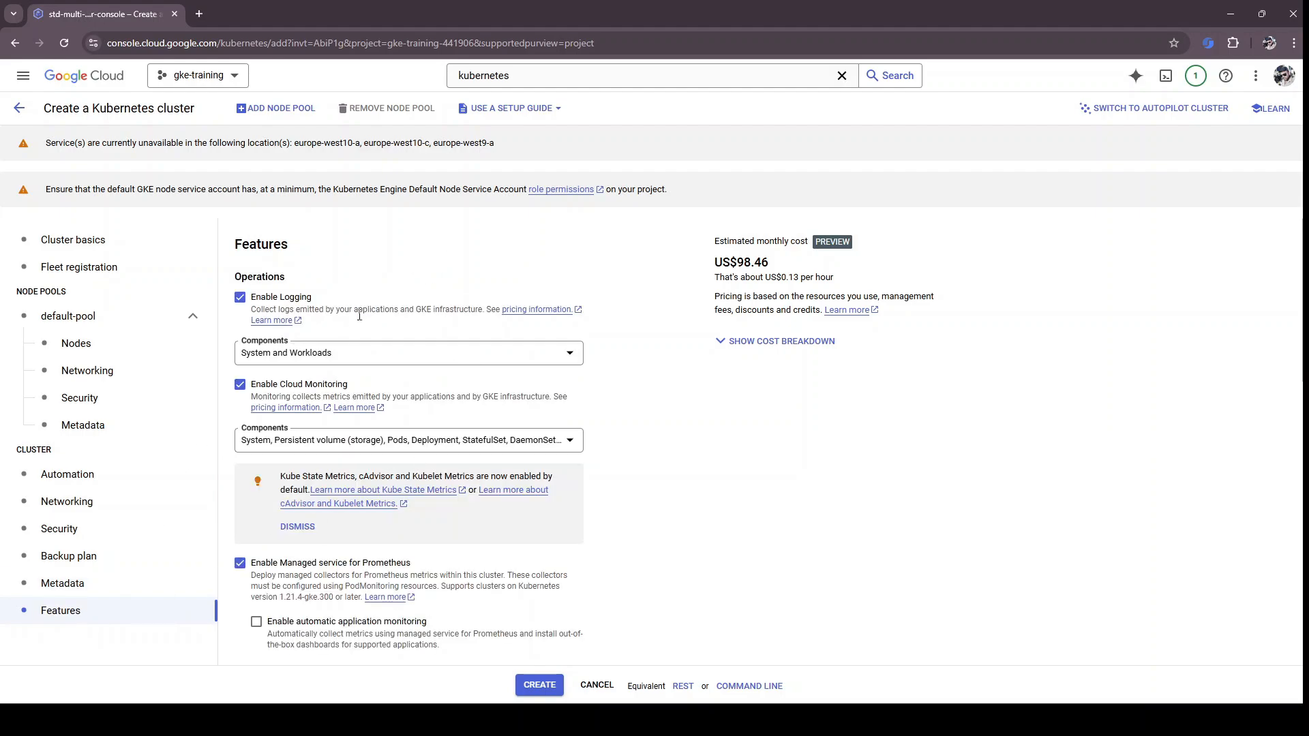
pyautogui.click(270, 304)
pyautogui.click(285, 346)
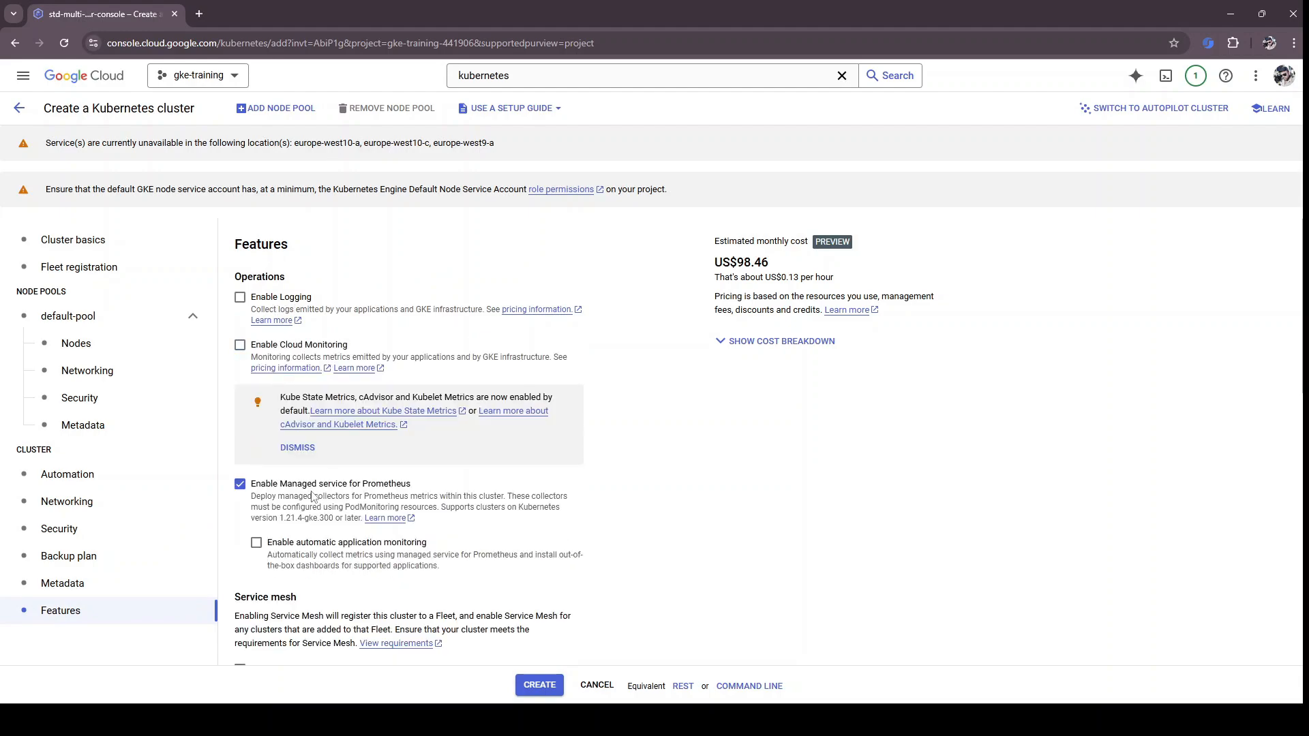
pyautogui.click(316, 486)
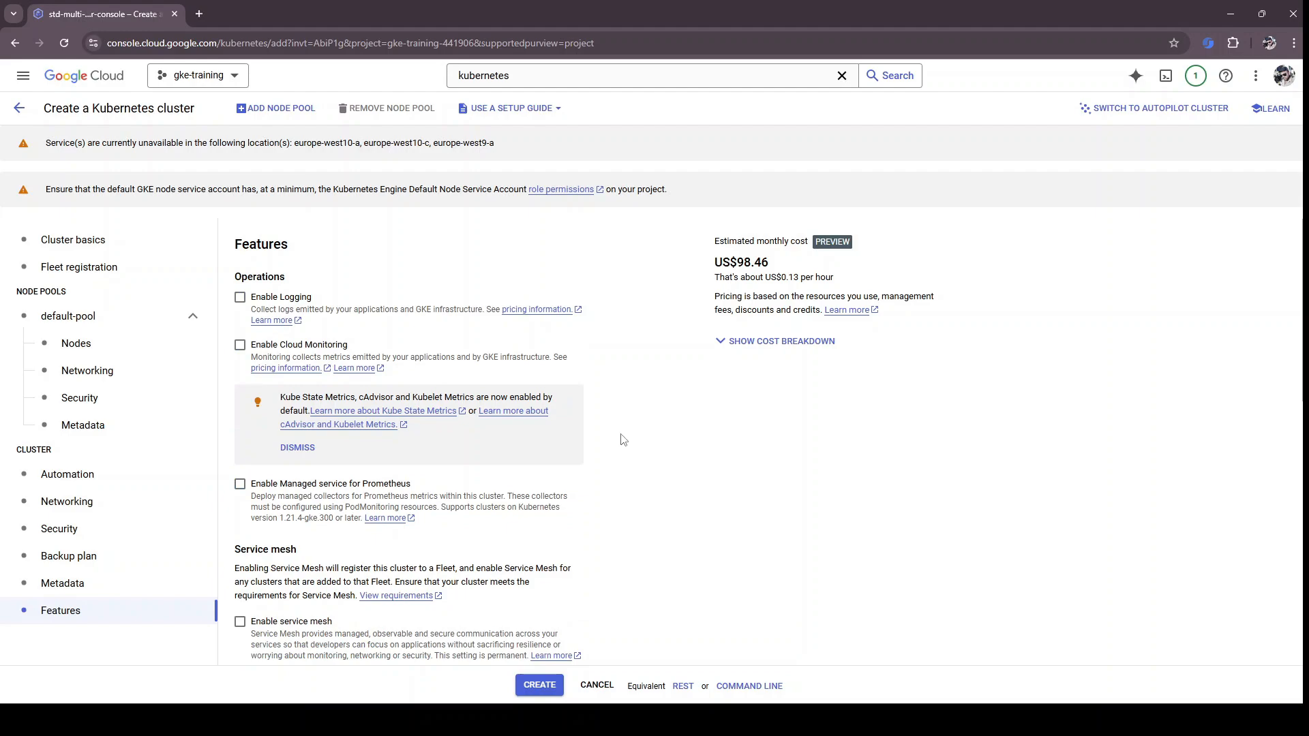
pyautogui.scroll(-3, 603, 393)
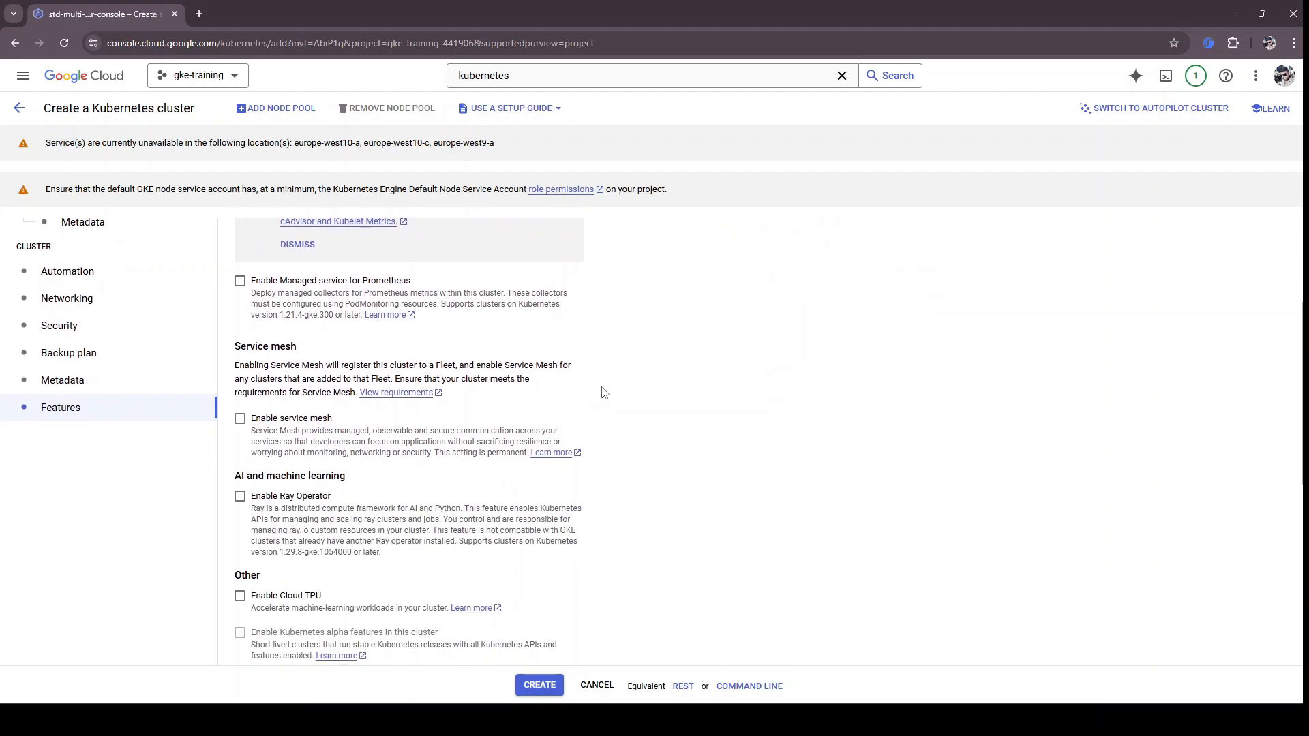
pyautogui.scroll(-5, 604, 392)
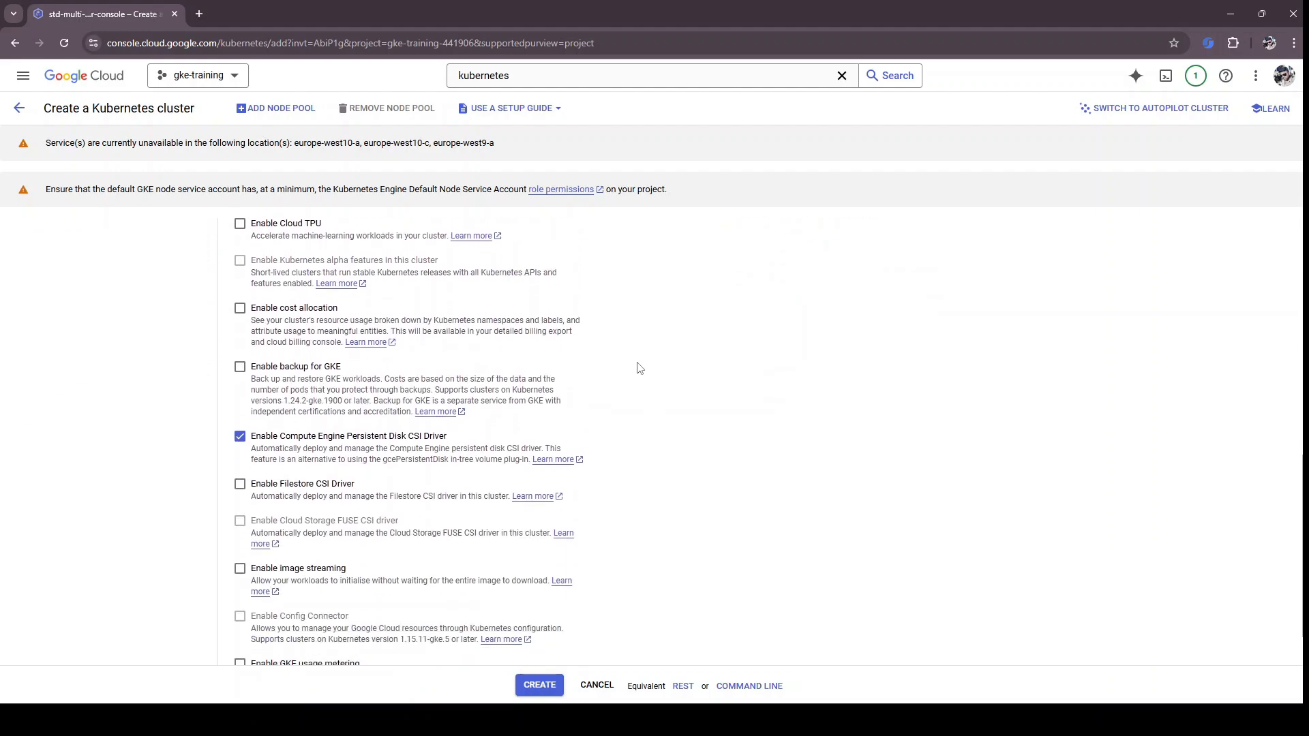
pyautogui.scroll(-2, 640, 368)
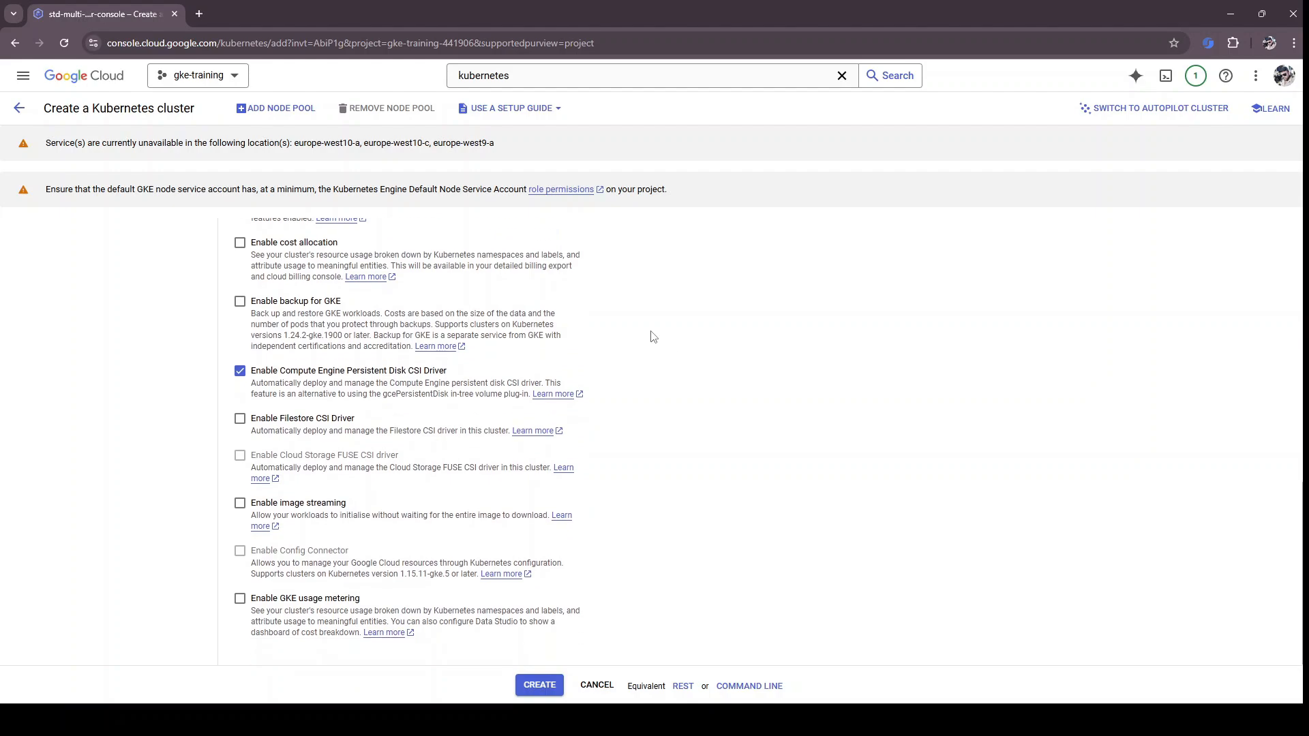
pyautogui.scroll(10, 649, 336)
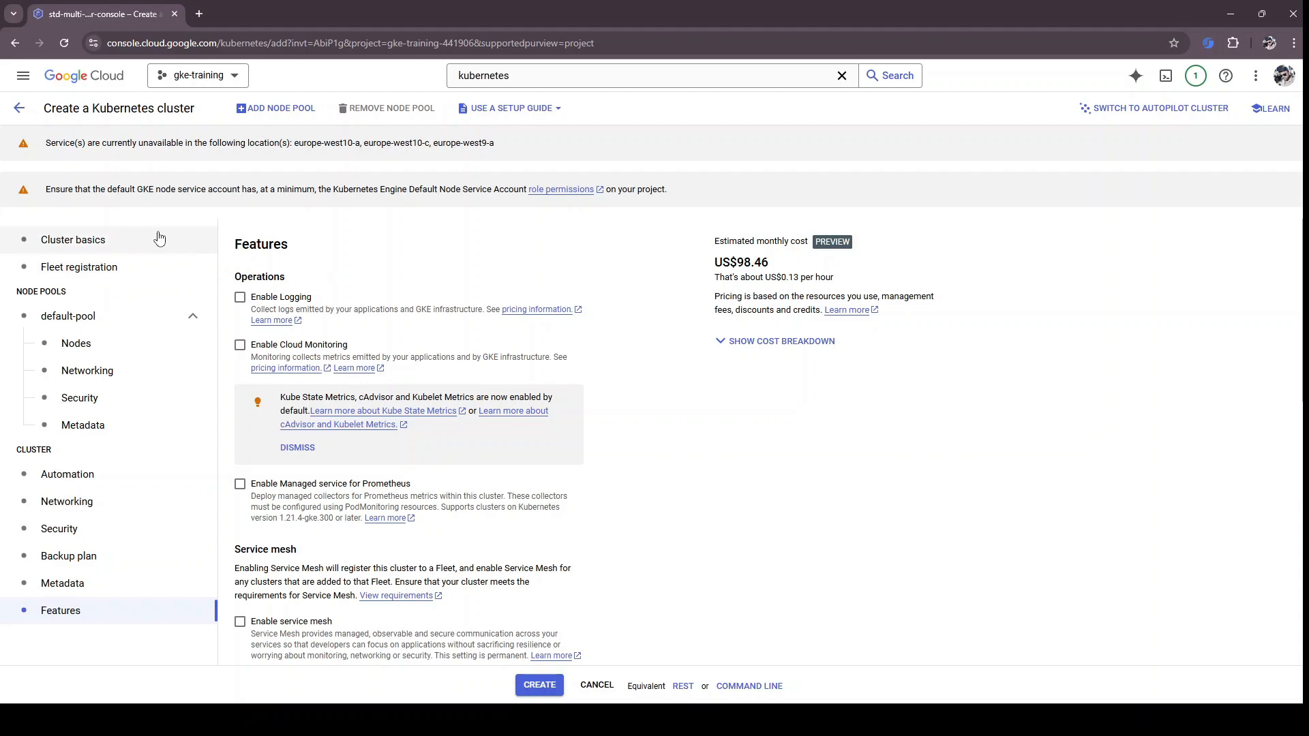
# Step: Inspect the equivalent REST request for the configured cluster, reading through its parameters
pyautogui.click(682, 687)
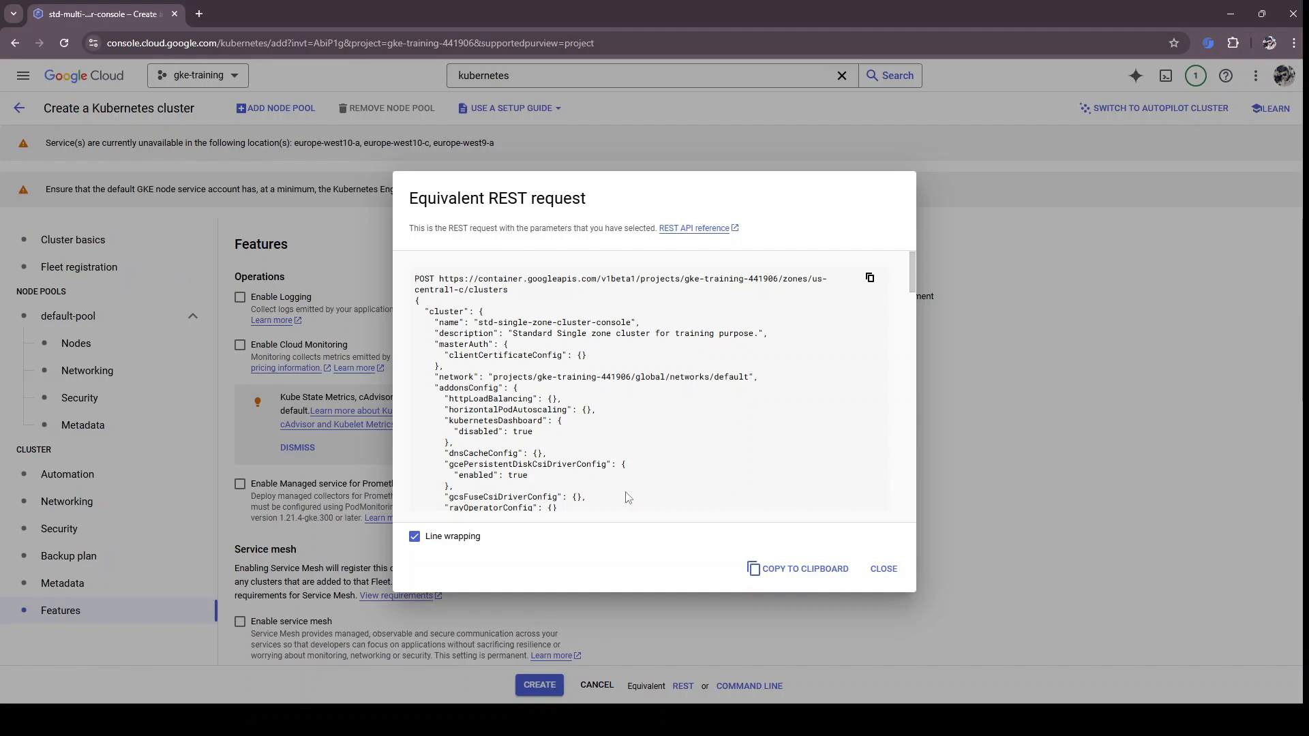
pyautogui.scroll(-8, 627, 440)
pyautogui.scroll(-15, 624, 439)
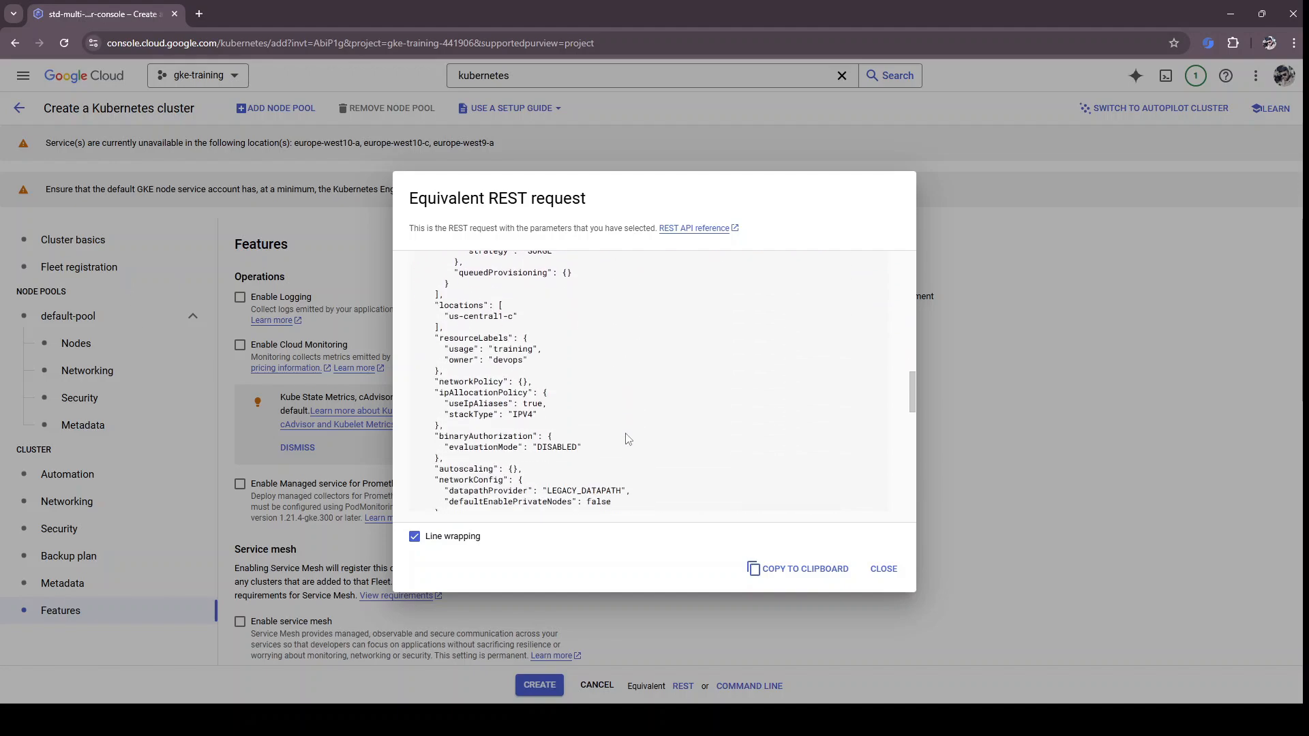
pyautogui.scroll(-3, 734, 507)
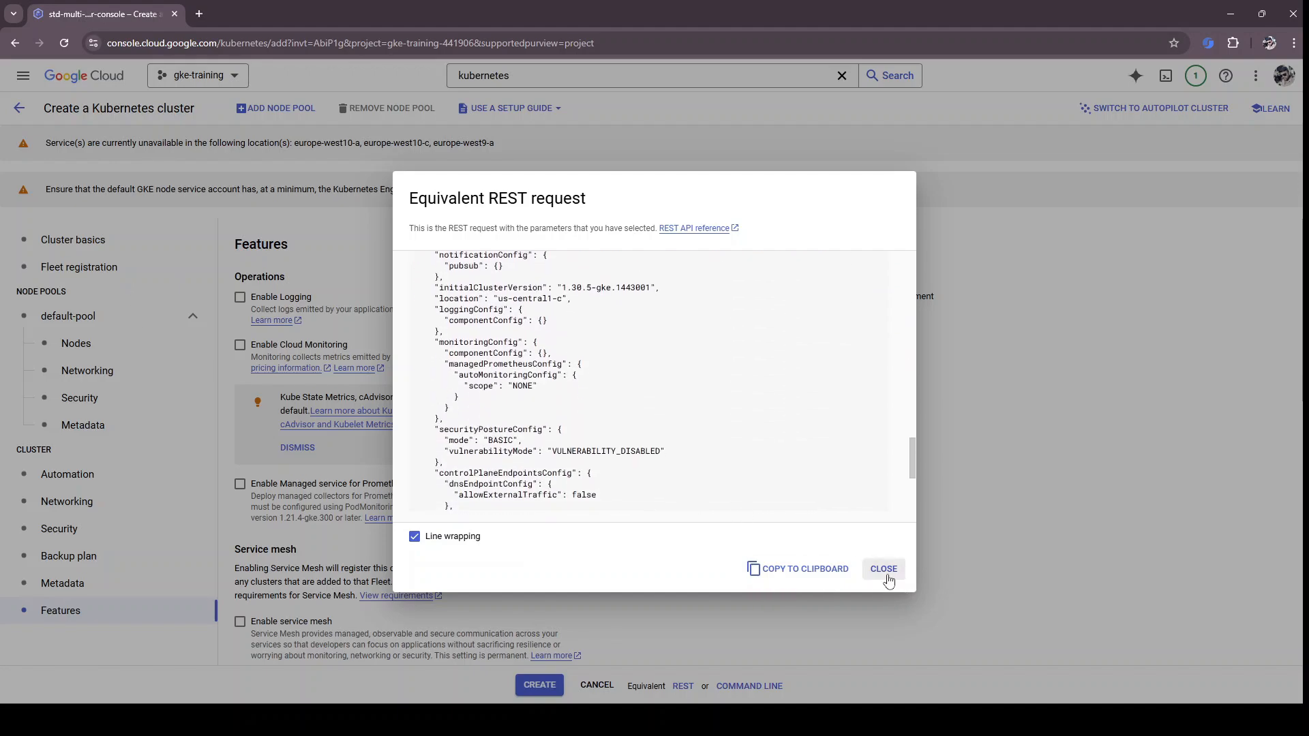
# Step: Close the REST request and read through the equivalent gcloud command line for the configured cluster
pyautogui.click(885, 572)
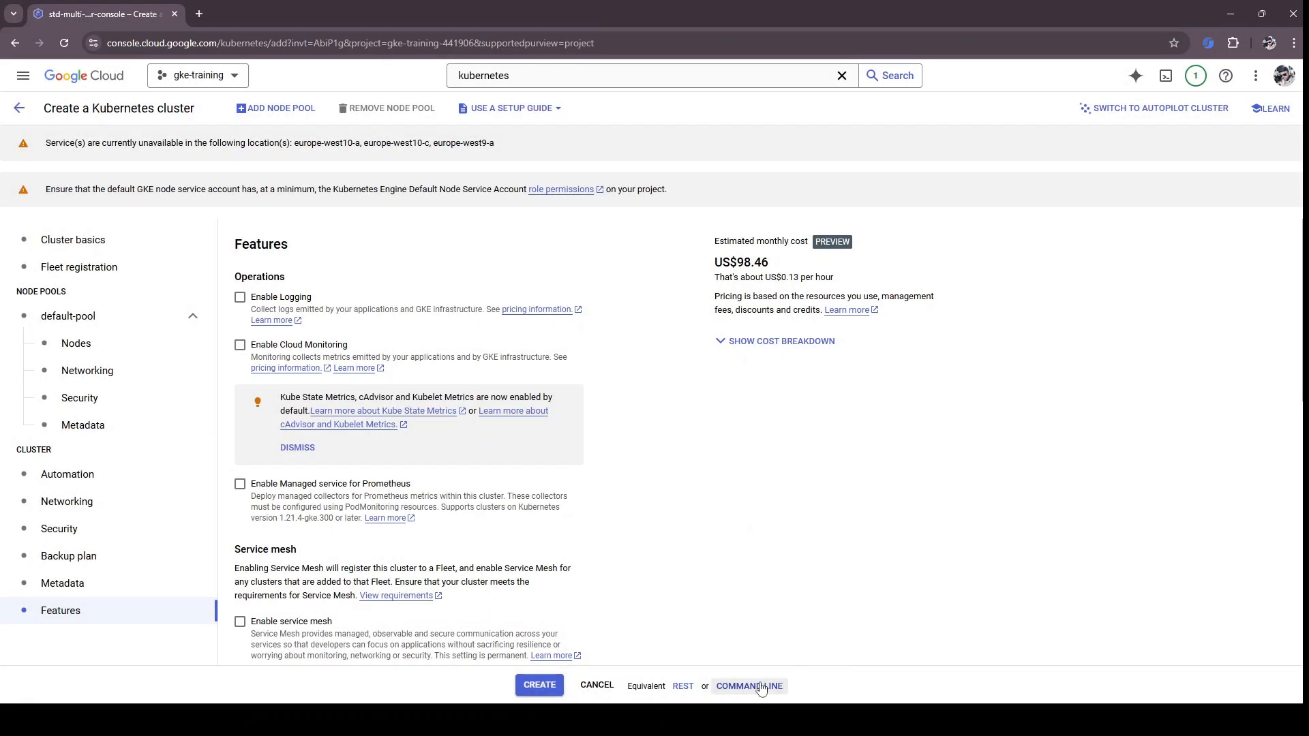
pyautogui.click(760, 690)
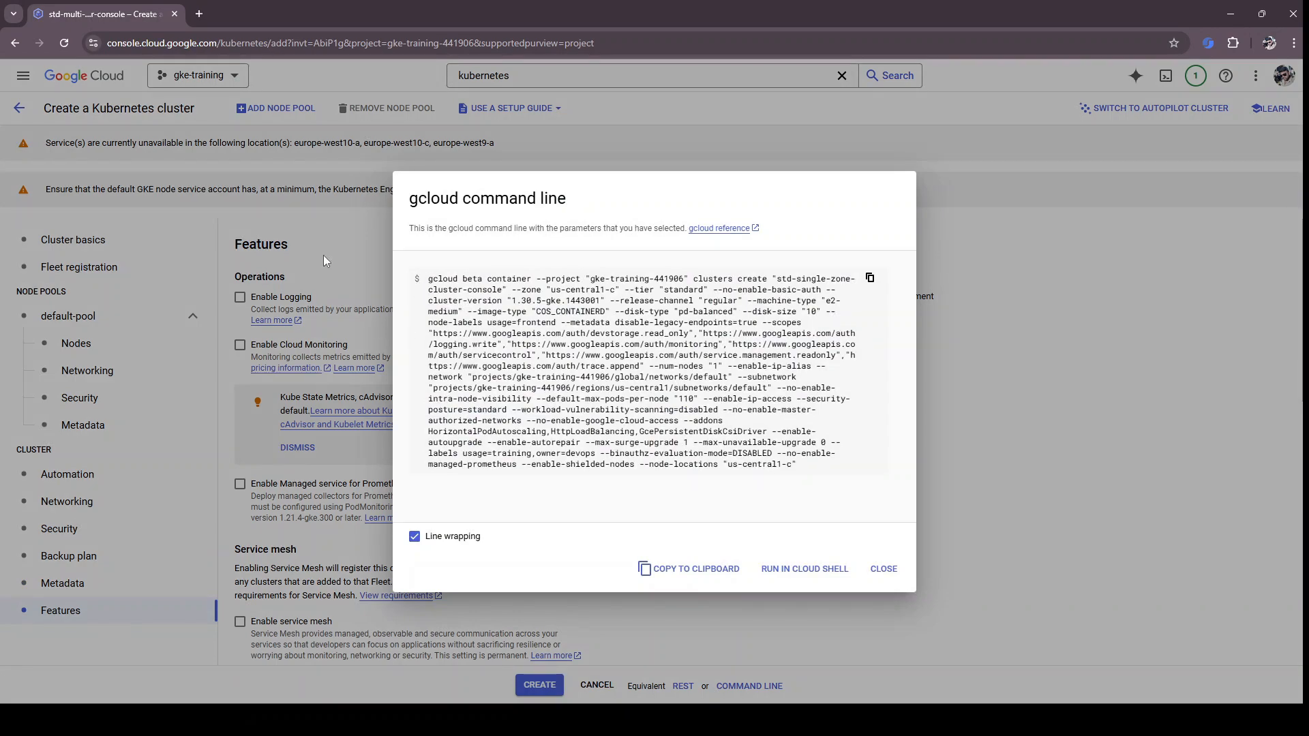
pyautogui.moveTo(435, 280); pyautogui.dragTo(806, 467)
pyautogui.click(805, 467)
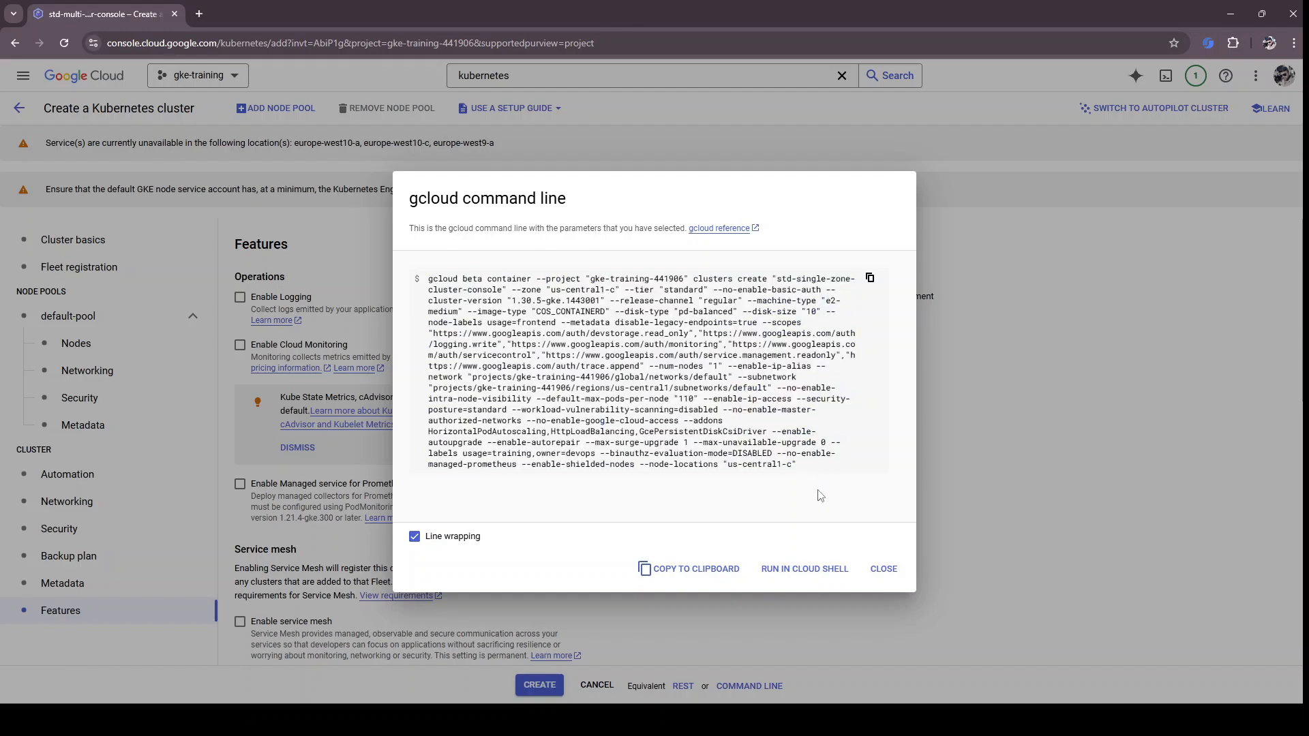
pyautogui.click(885, 571)
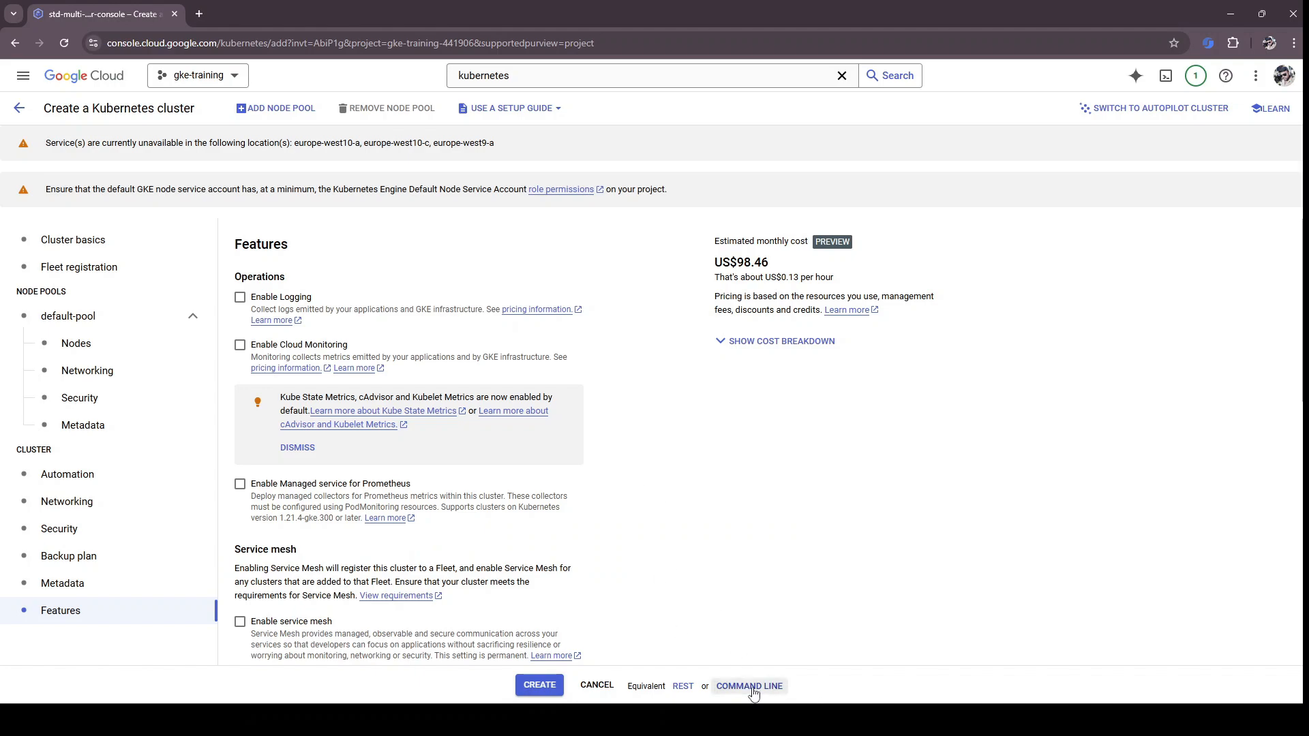
# Step: Create the cluster with the configured settings after a final check of its features, and clear the console search text
pyautogui.scroll(-3, 655, 402)
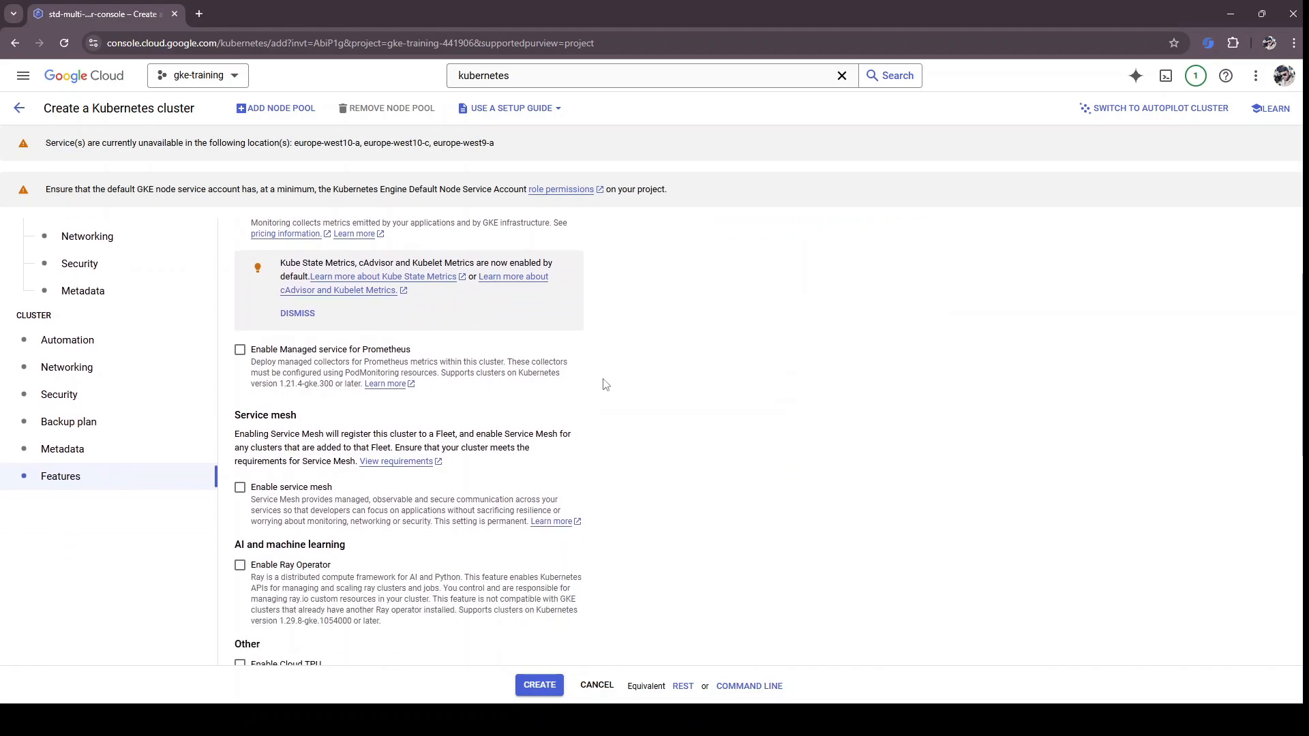
pyautogui.scroll(-2, 621, 380)
pyautogui.scroll(5, 620, 380)
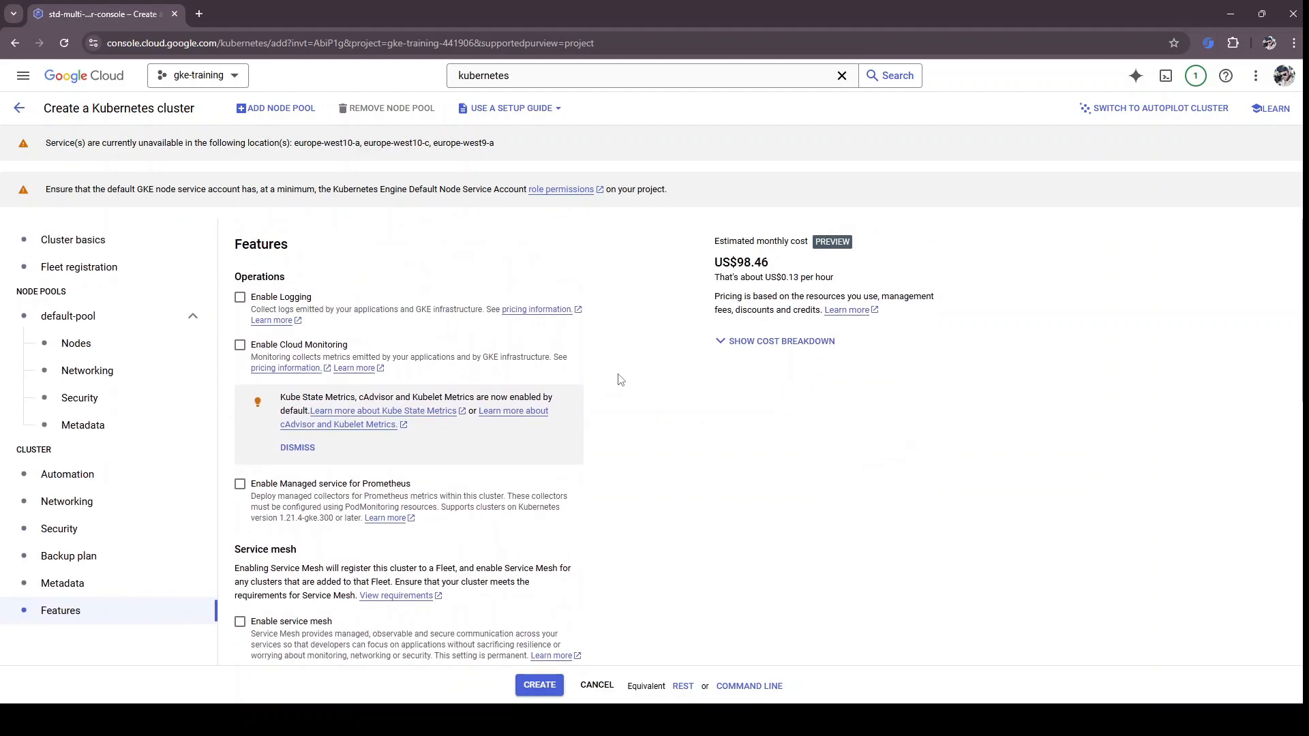
pyautogui.click(553, 690)
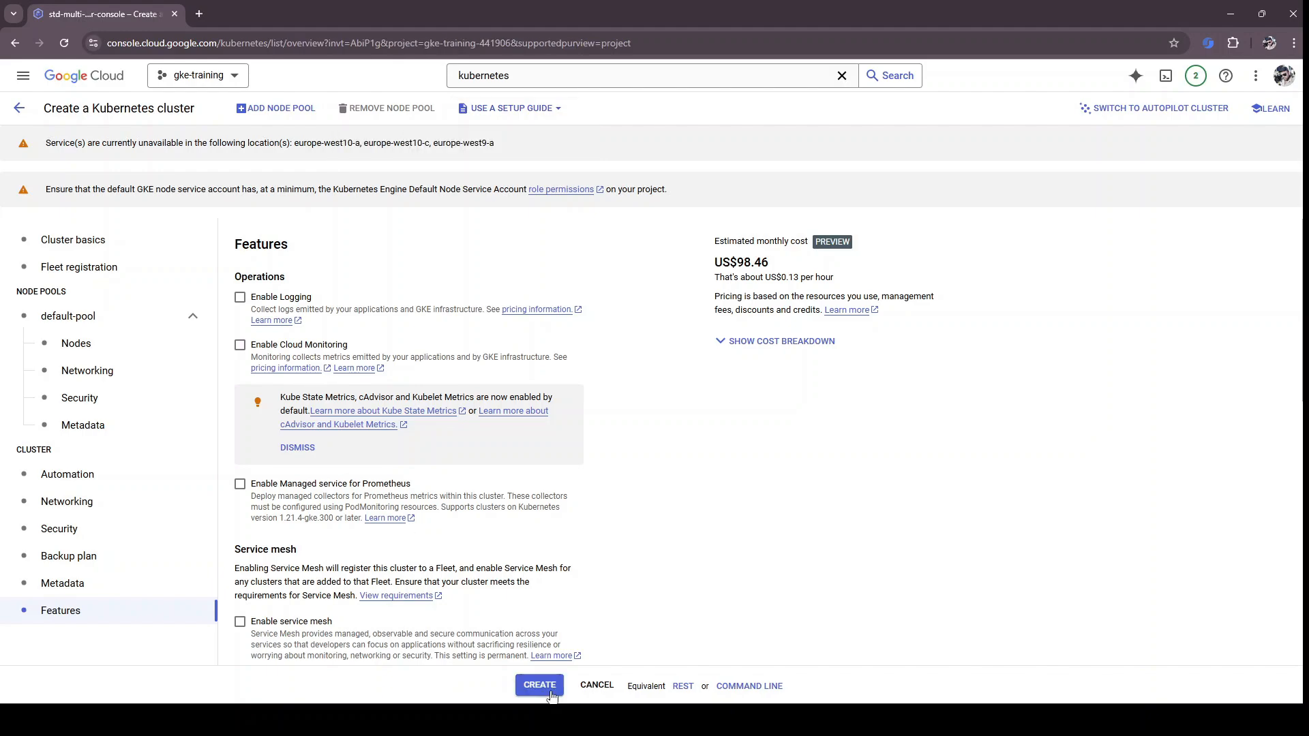
pyautogui.click(842, 75)
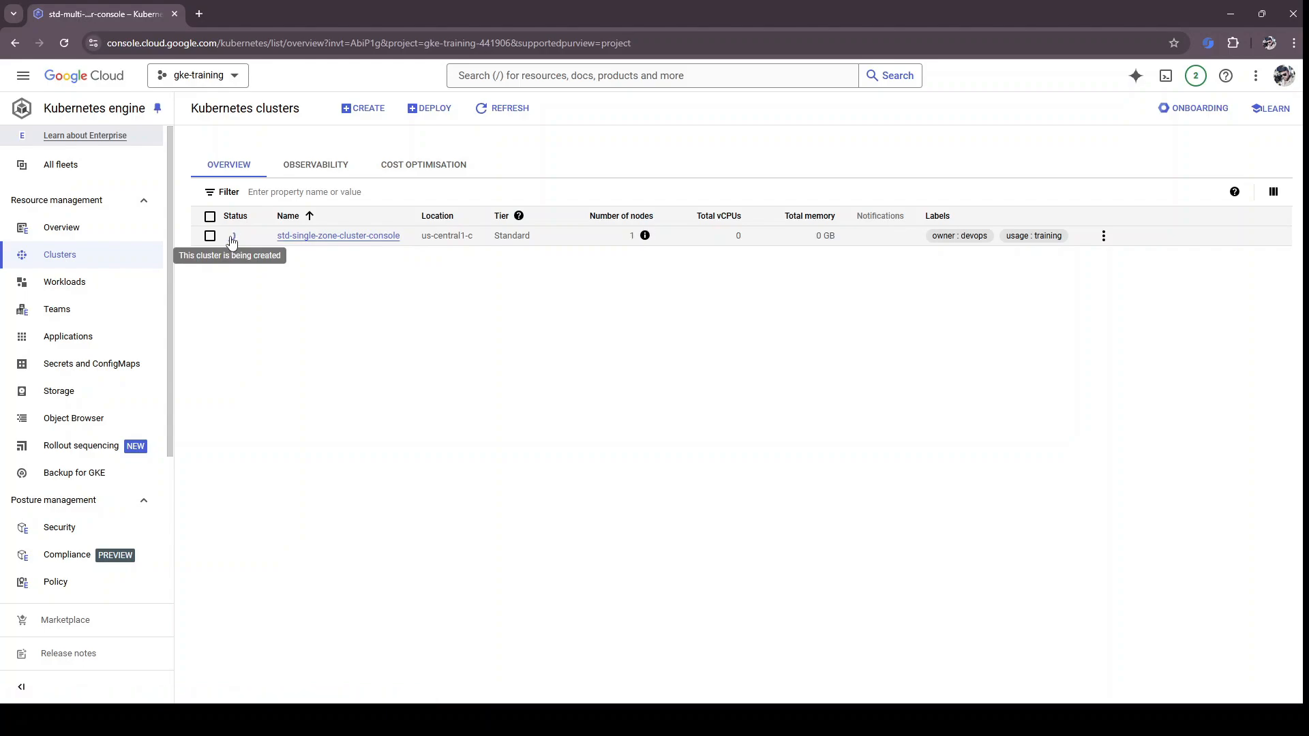
# Step: Check the creation progress of std-single-zone-cluster-console in its details and return to the cluster list
pyautogui.click(280, 236)
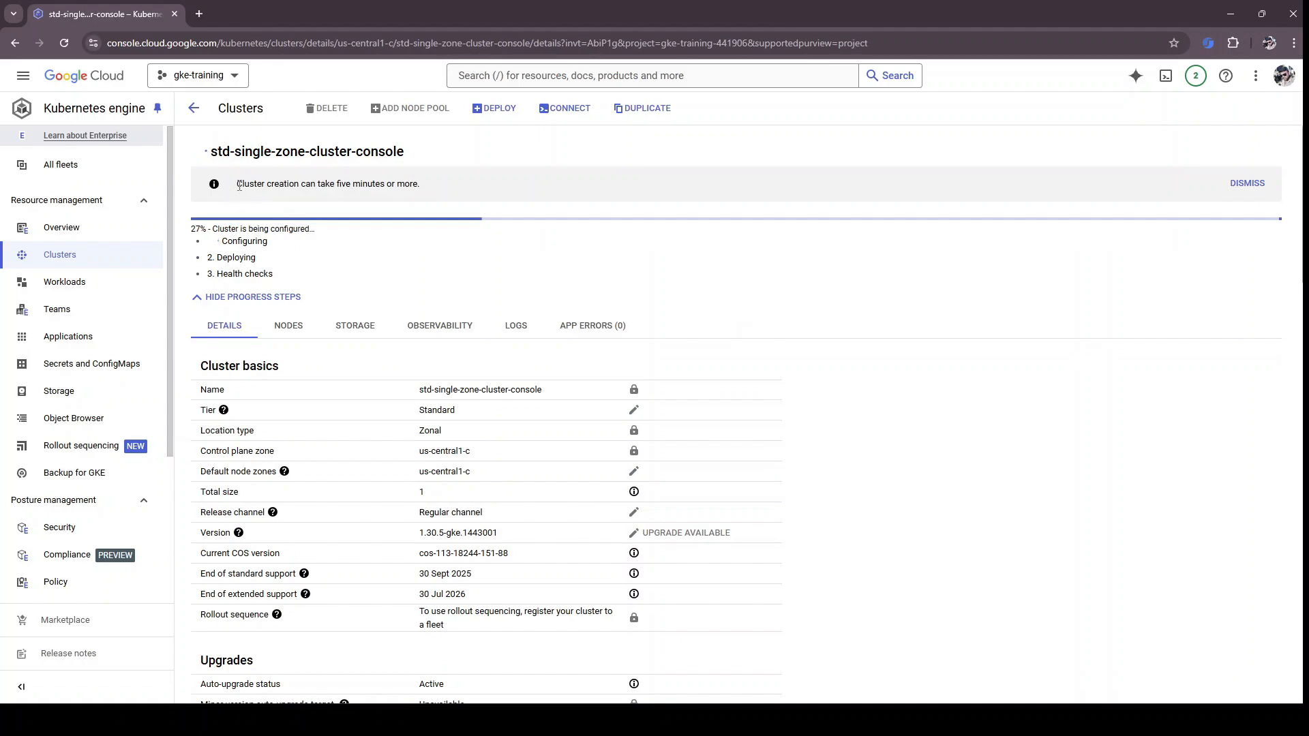
pyautogui.moveTo(237, 190); pyautogui.dragTo(444, 192)
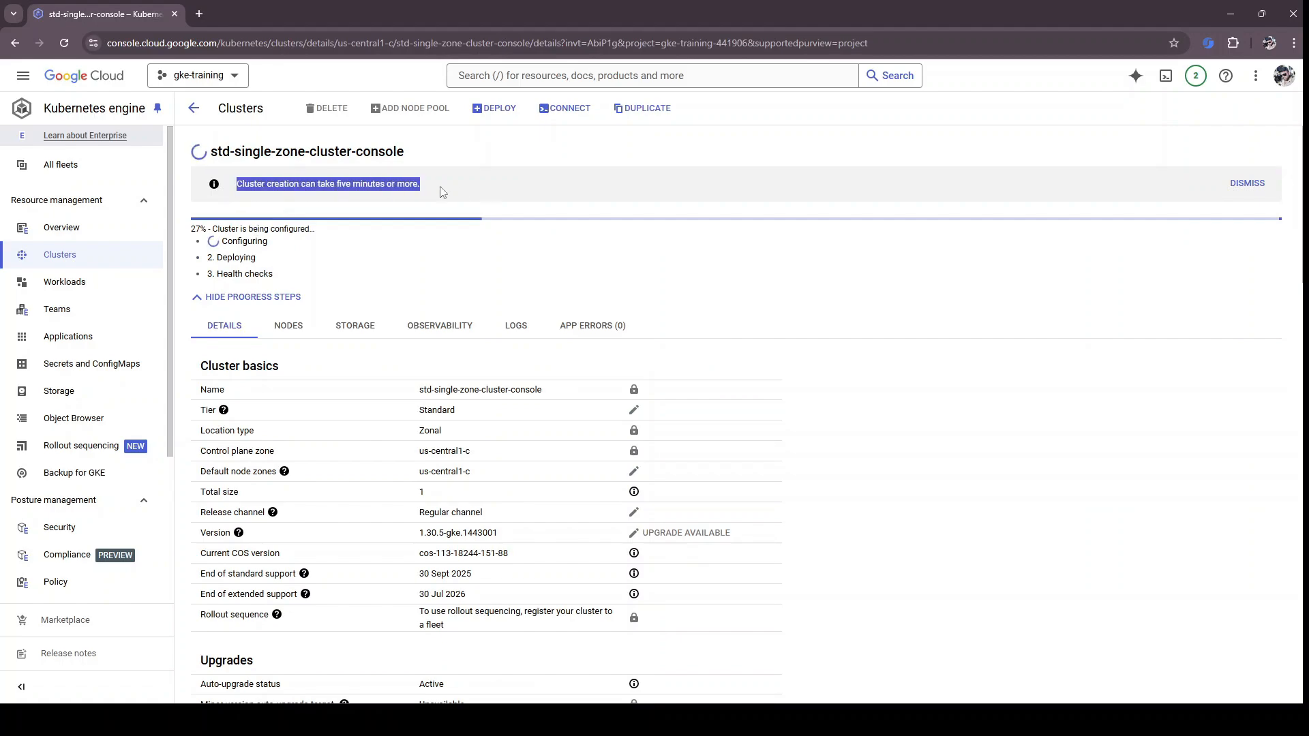
pyautogui.click(435, 190)
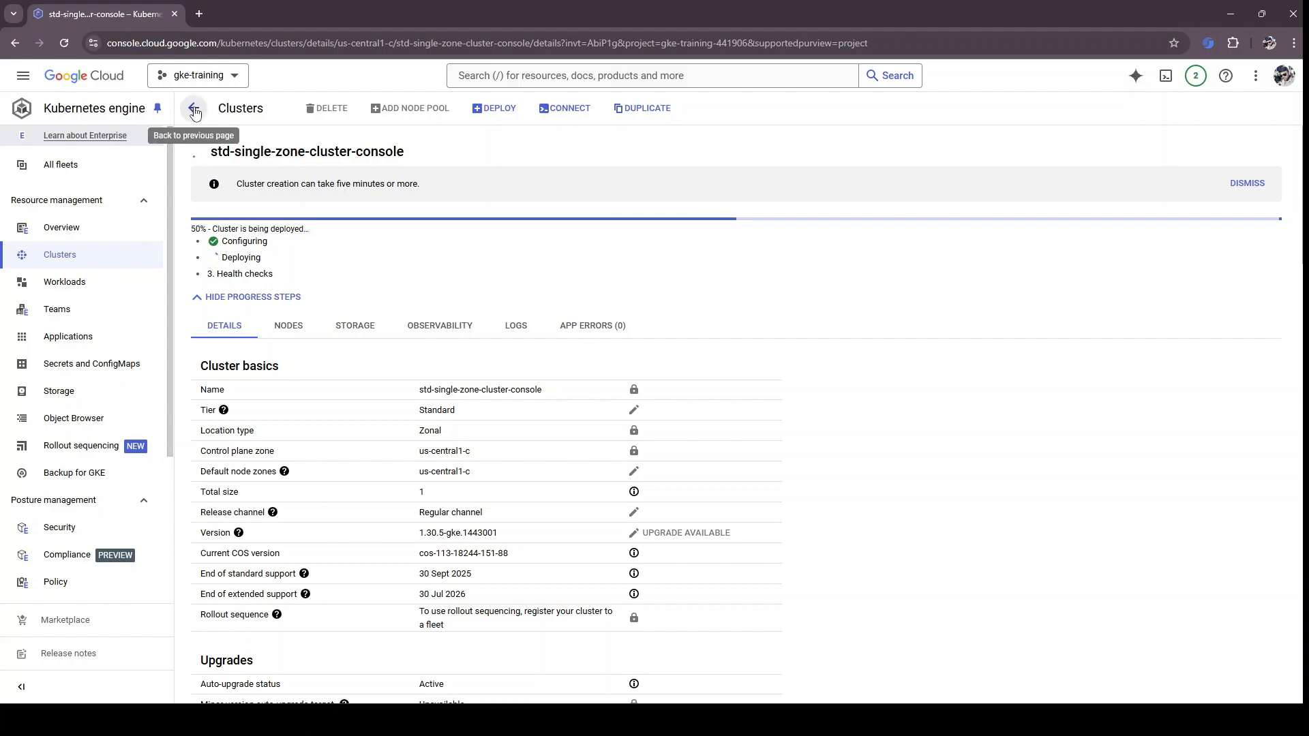
pyautogui.click(75, 262)
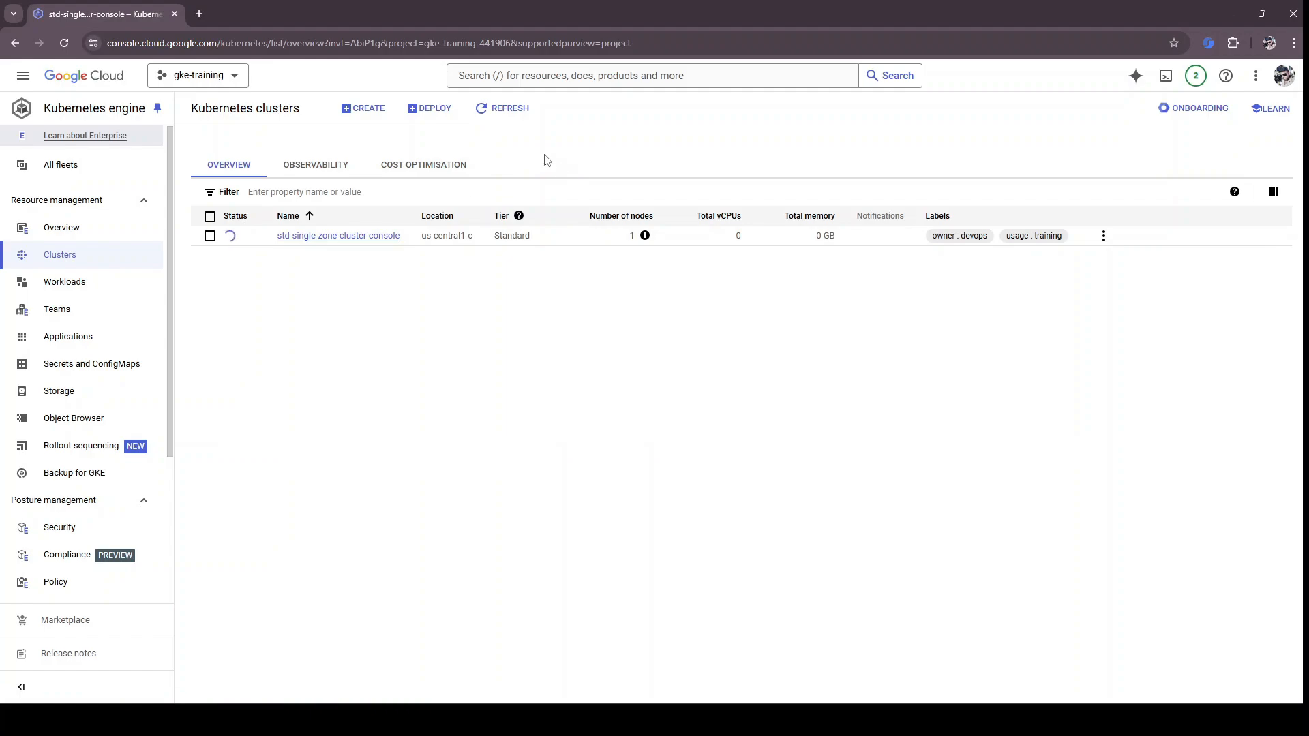
# Step: Open Cloud Shell, enlarge its terminal area and dismiss the recovered-session notice
pyautogui.click(1166, 76)
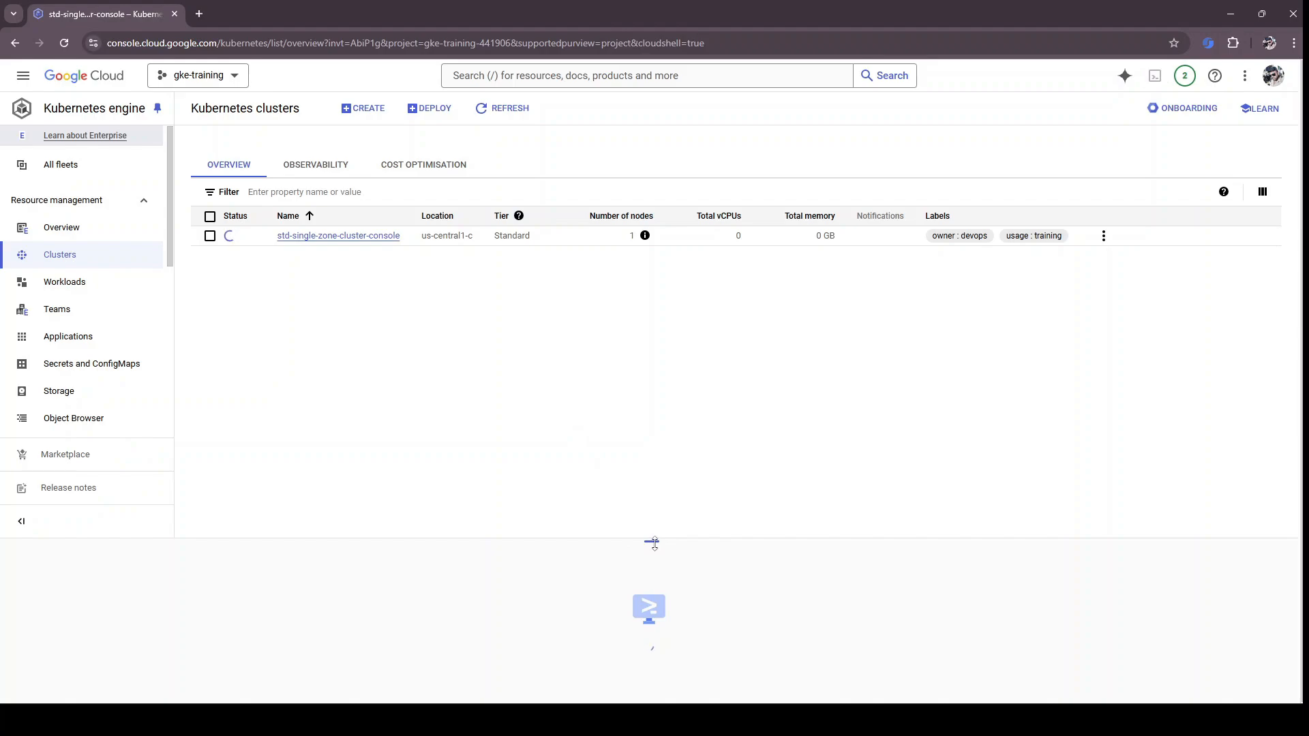
pyautogui.moveTo(654, 544); pyautogui.dragTo(660, 464)
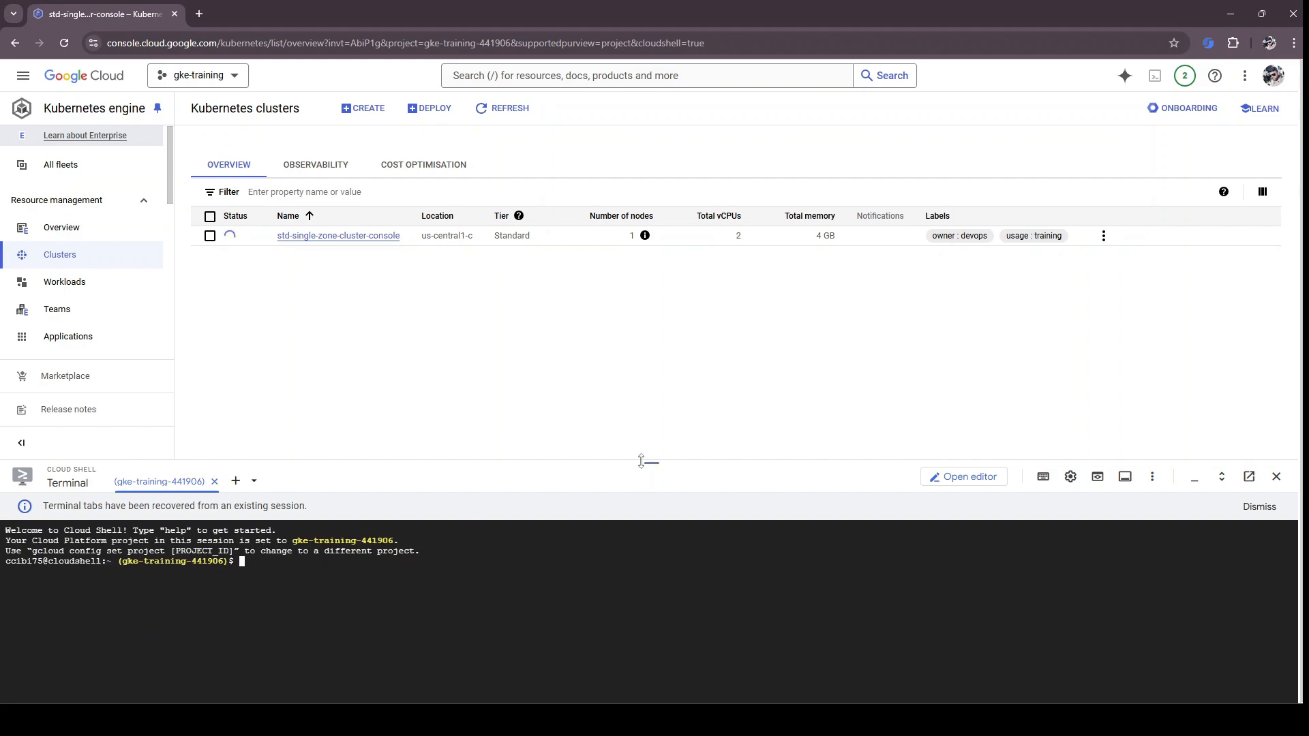
pyautogui.moveTo(643, 462); pyautogui.dragTo(648, 399)
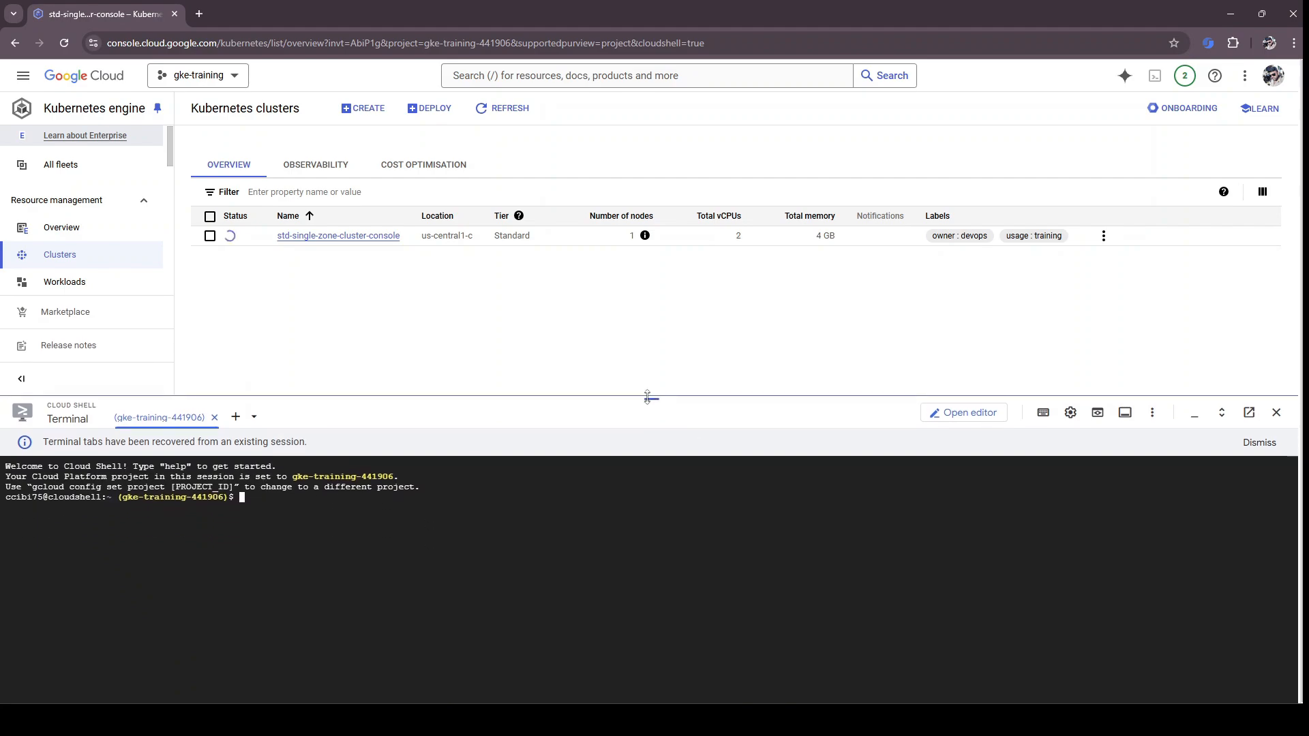
pyautogui.click(1261, 444)
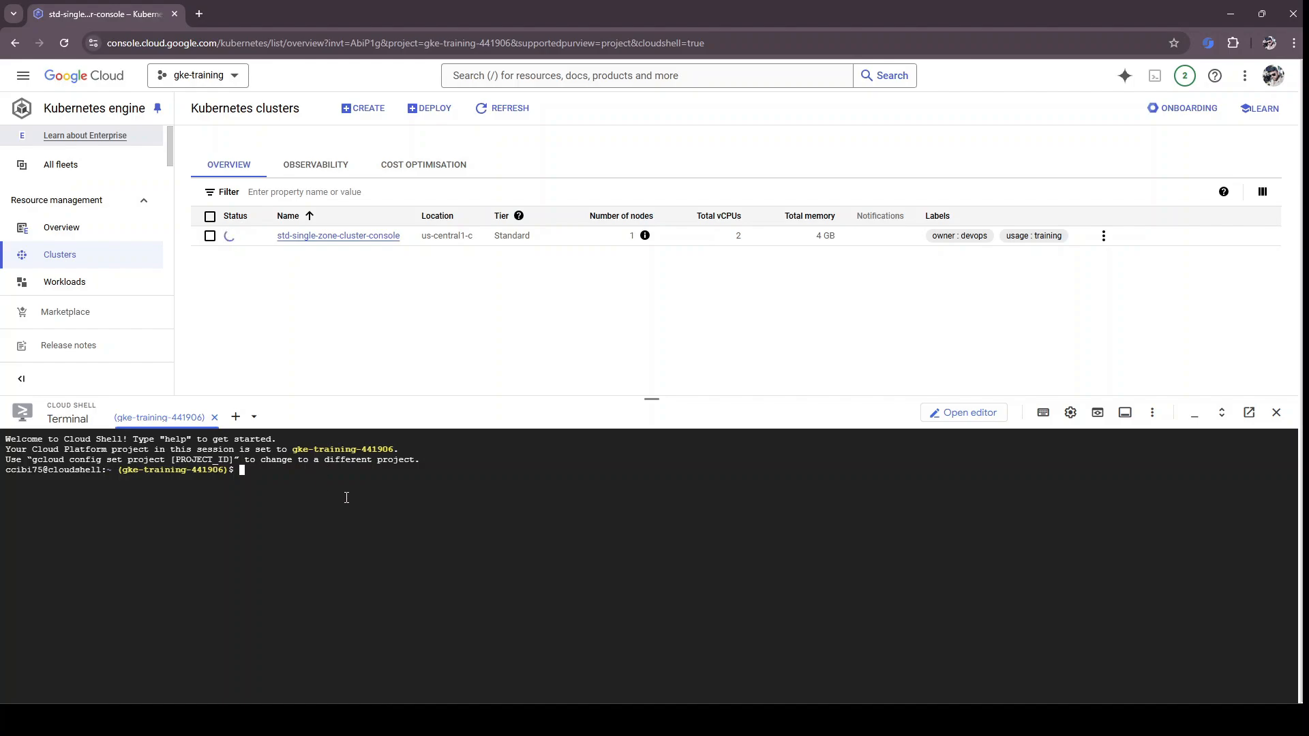
# Step: Print the working directory with pwd in Cloud Shell and check the project shown in the prompt
pyautogui.write('pwd')
pyautogui.press('Return')
pyautogui.rightClick(214, 505)
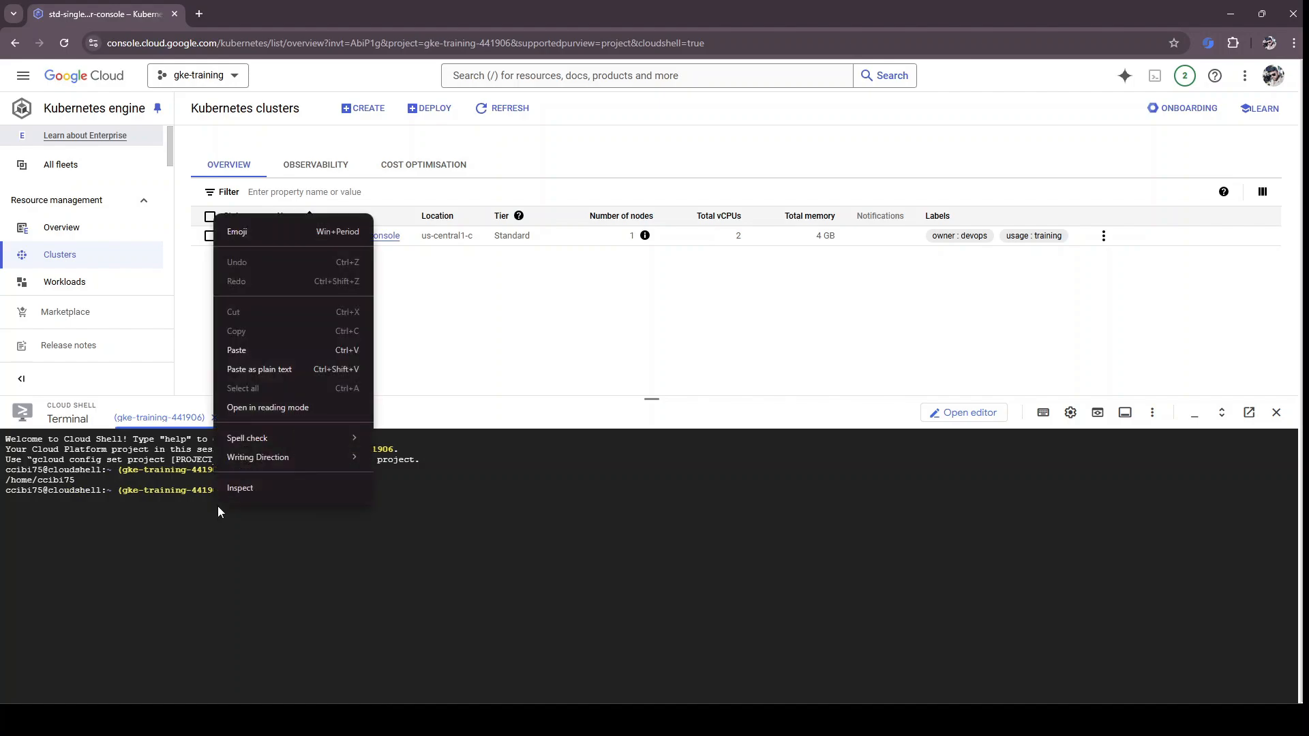
pyautogui.press('Escape')
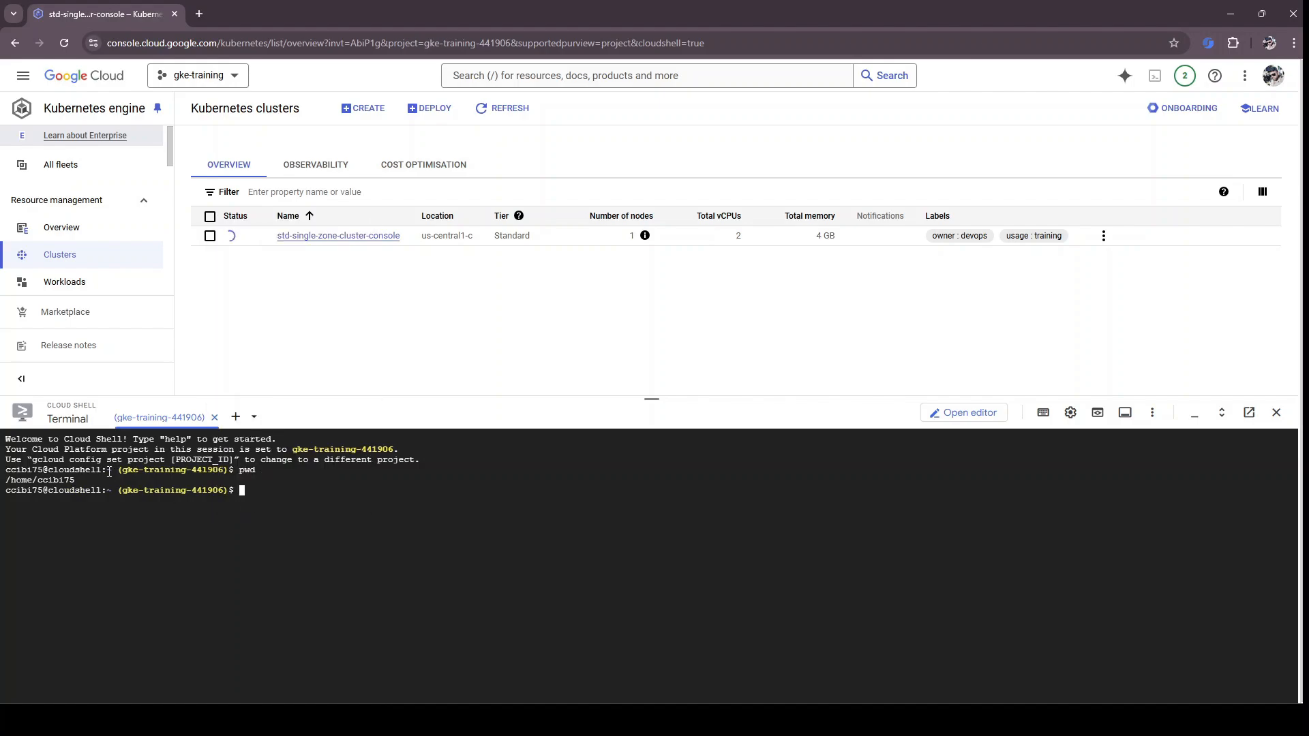
pyautogui.moveTo(124, 490); pyautogui.dragTo(227, 492)
pyautogui.click(228, 492)
pyautogui.click(565, 498)
# Step: List the active configuration with gcloud config list, check its account and project, and enlarge the terminal
pyautogui.write('gcloud config list')
pyautogui.press('Return')
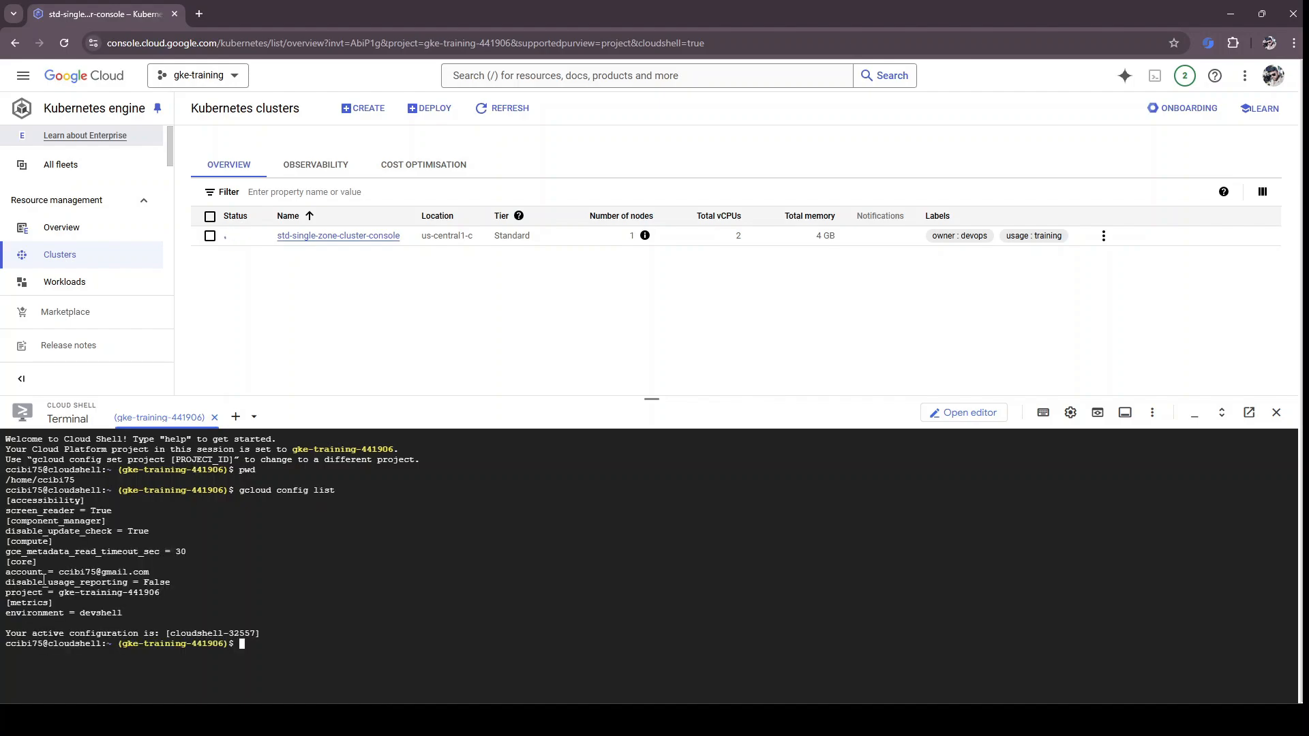
pyautogui.moveTo(7, 572)
pyautogui.mouseDown()
pyautogui.moveTo(150, 573)
pyautogui.moveTo(156, 593)
pyautogui.moveTo(4, 593)
pyautogui.mouseUp()
pyautogui.click(104, 520)
pyautogui.moveTo(652, 398); pyautogui.dragTo(652, 349)
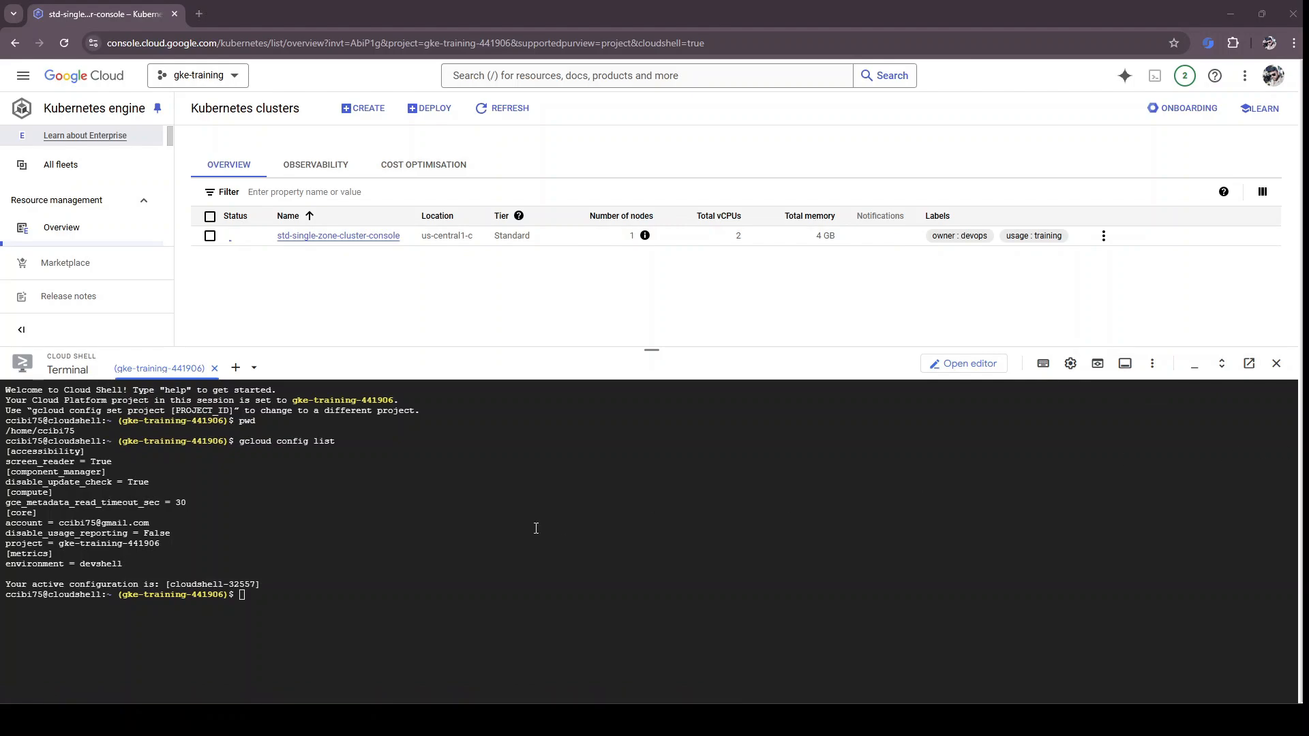
# Step: Enter a gcloud container clusters create command with release channel REGULAR and zone and node location us-central1-c
pyautogui.hotkey('ctrl', 'v')
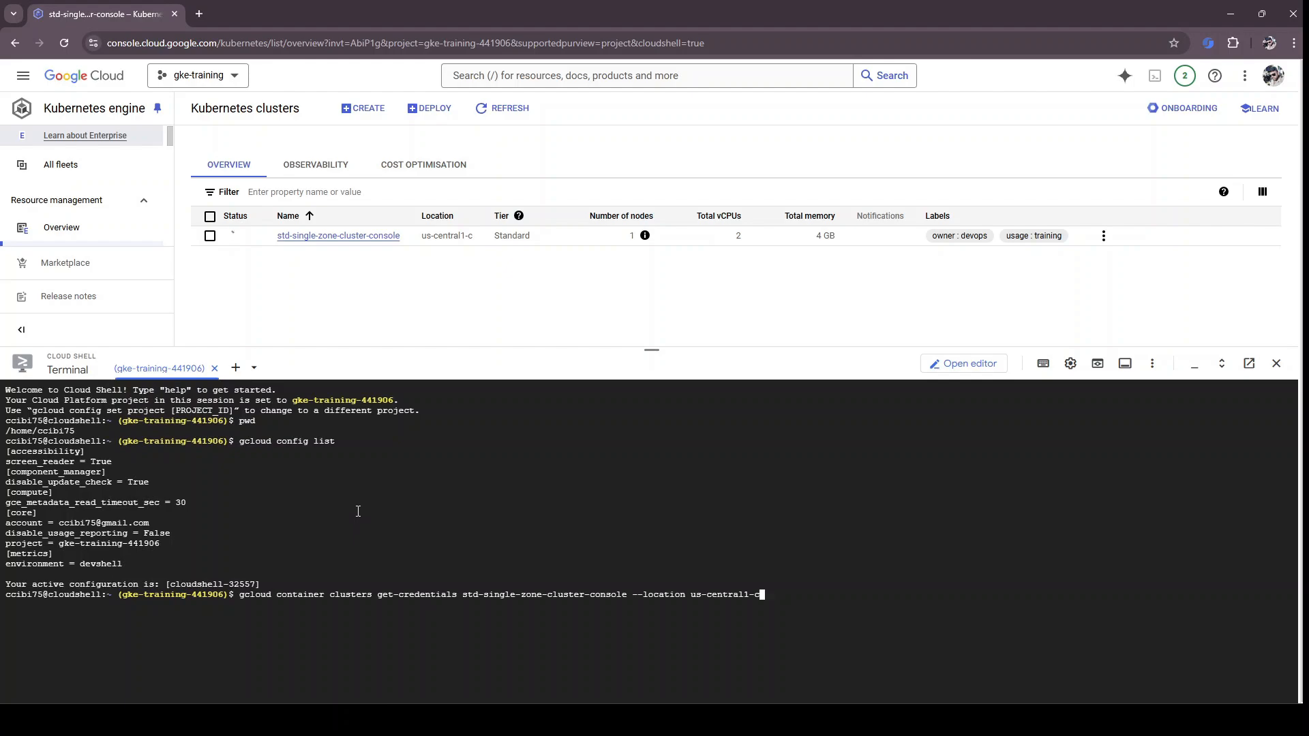
pyautogui.hotkey('ctrl', 'u')
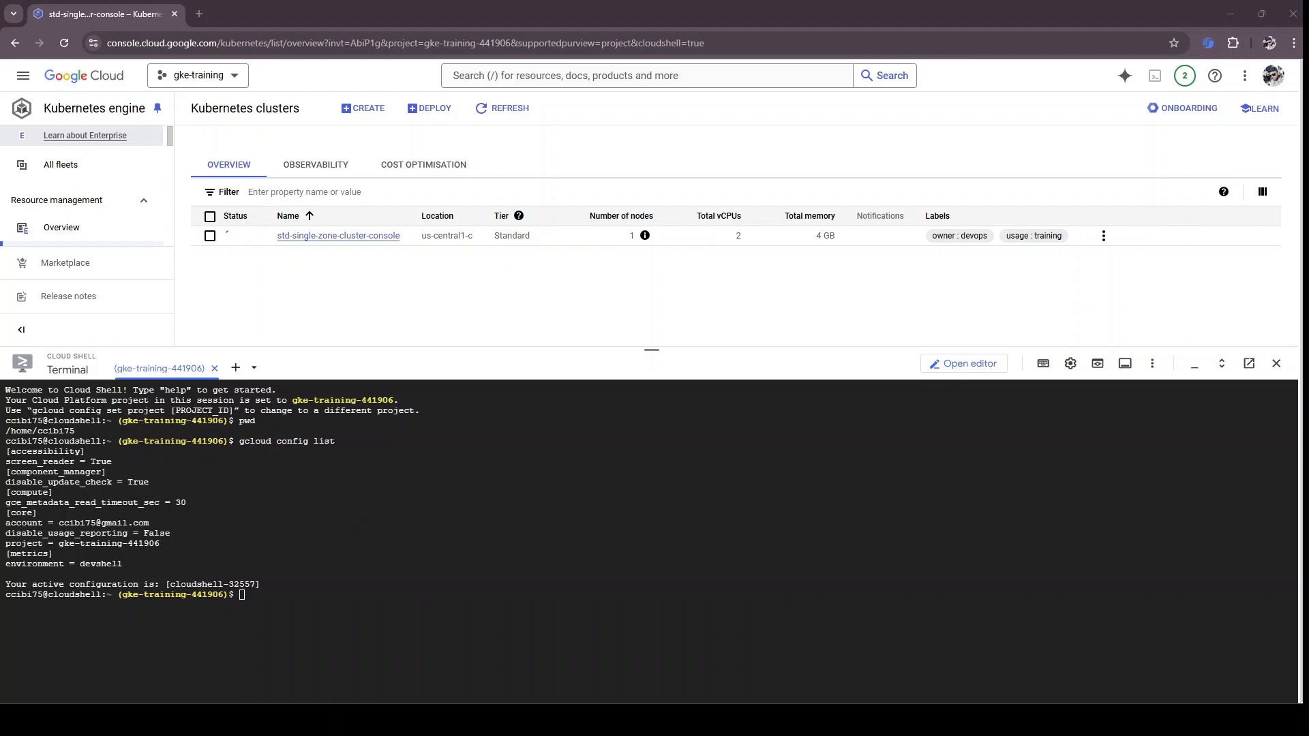
pyautogui.click(672, 502)
pyautogui.hotkey('ctrl', 'v')
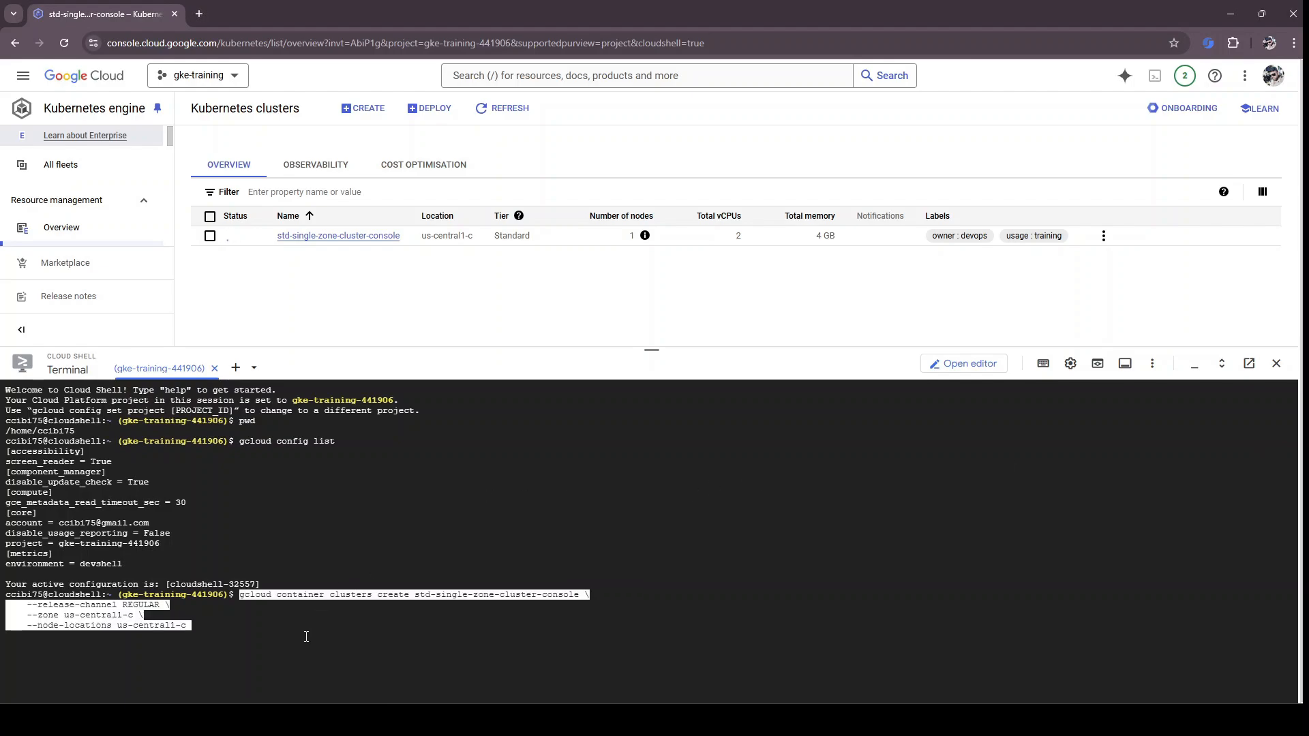
pyautogui.press('End')
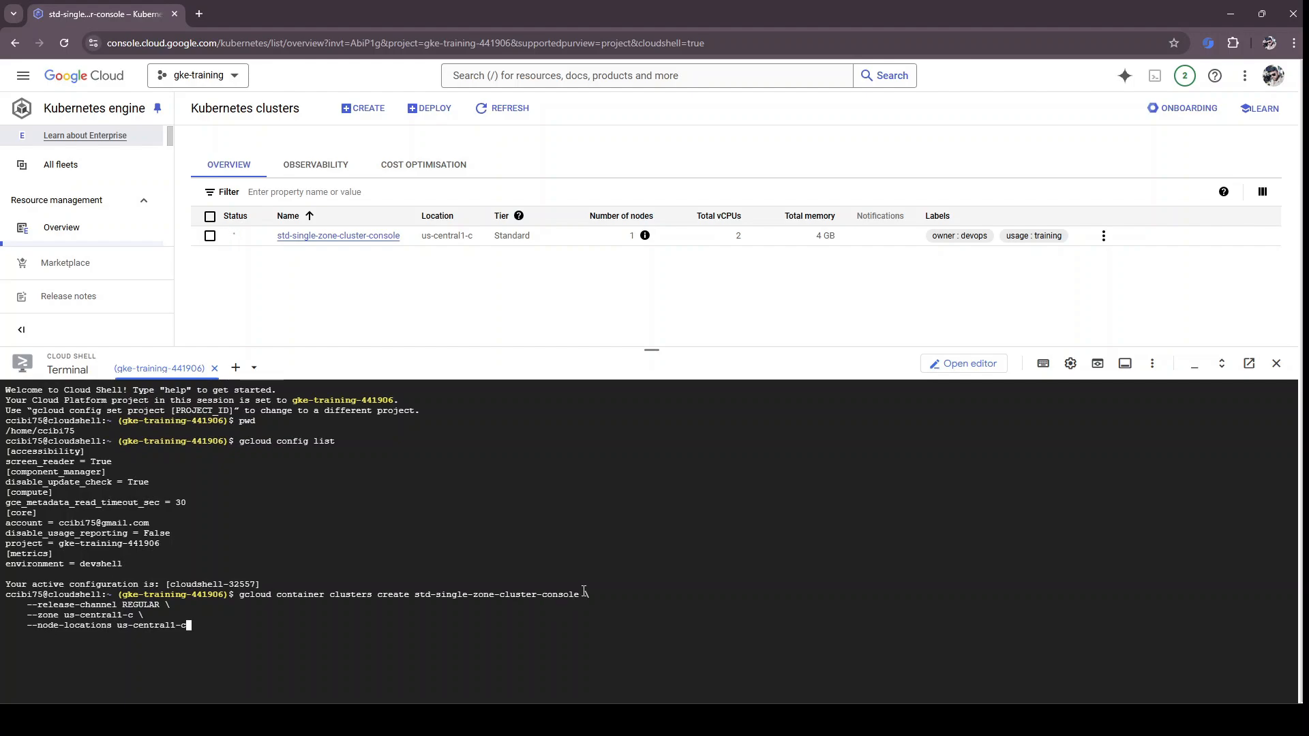
# Step: Try to create the cluster from that command with the name ending changed from console to cli
pyautogui.press('Home')
pyautogui.press('Right')
pyautogui.press('Right')
pyautogui.press('Right')
pyautogui.press('Right')
pyautogui.press('Right')
pyautogui.press('Right')
pyautogui.press('Right')
pyautogui.press('Right')
pyautogui.press('Right')
pyautogui.press('Right')
pyautogui.press('Right')
pyautogui.press('Right')
pyautogui.press('Right')
pyautogui.press('Right')
pyautogui.press('Right')
pyautogui.press('Right')
pyautogui.press('Right')
pyautogui.press('Right')
pyautogui.press('Right')
pyautogui.press('Right')
pyautogui.press('Right')
pyautogui.press('Right')
pyautogui.press('Right')
pyautogui.press('Right')
pyautogui.press('Right')
pyautogui.press('Right')
pyautogui.press('Right')
pyautogui.press('Right')
pyautogui.press('Right')
pyautogui.press('Right')
pyautogui.press('Right')
pyautogui.press('Right')
pyautogui.press('Right')
pyautogui.press('Right')
pyautogui.press('Right')
pyautogui.press('Right')
pyautogui.press('Right')
pyautogui.press('Right')
pyautogui.press('Right')
pyautogui.press('Right')
pyautogui.press('Right')
pyautogui.press('Right')
pyautogui.press('BackSpace')
pyautogui.press('BackSpace')
pyautogui.press('BackSpace')
pyautogui.press('BackSpace')
pyautogui.press('BackSpace')
pyautogui.press('BackSpace')
pyautogui.write('li')
pyautogui.press('Return')
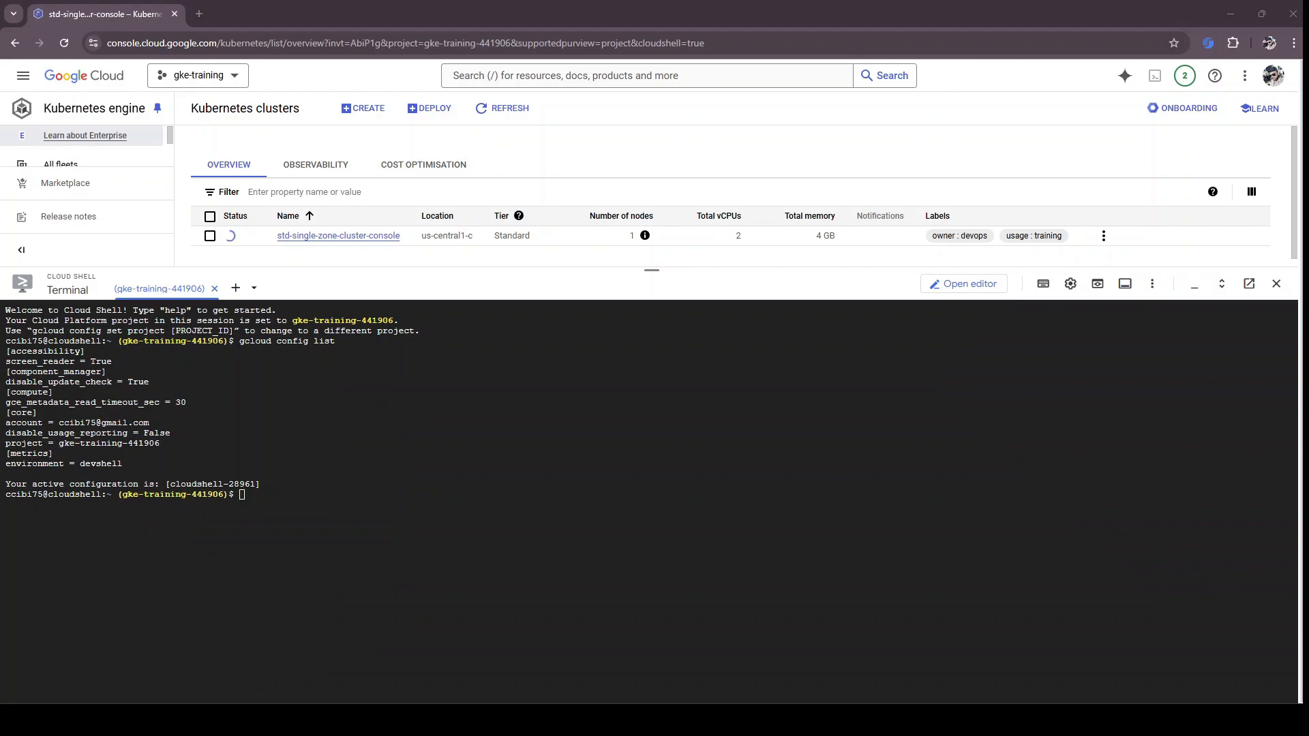
# Step: Paste the gcloud container clusters create command with --zone us-central1-c and --node-locations us-central1-c, without a release channel
pyautogui.click(435, 506)
pyautogui.click(294, 489)
pyautogui.hotkey('ctrl', 'v')
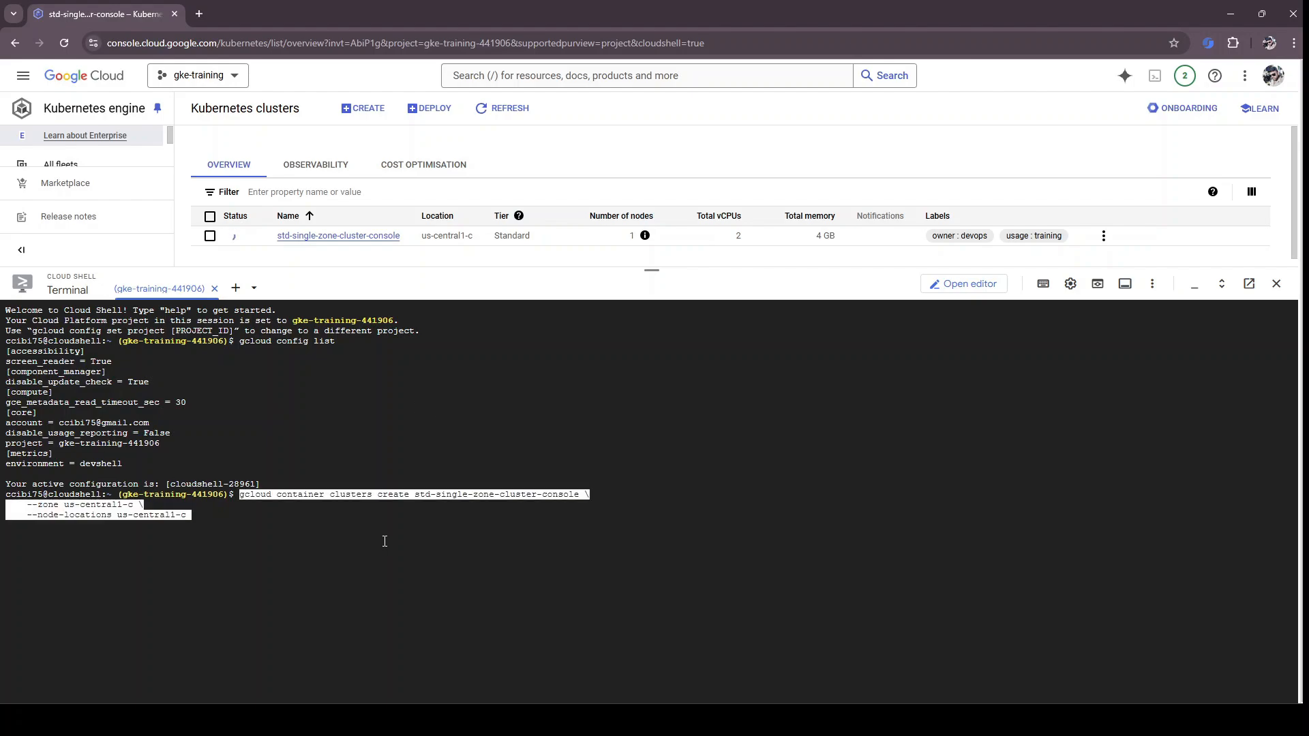
pyautogui.press('Left')
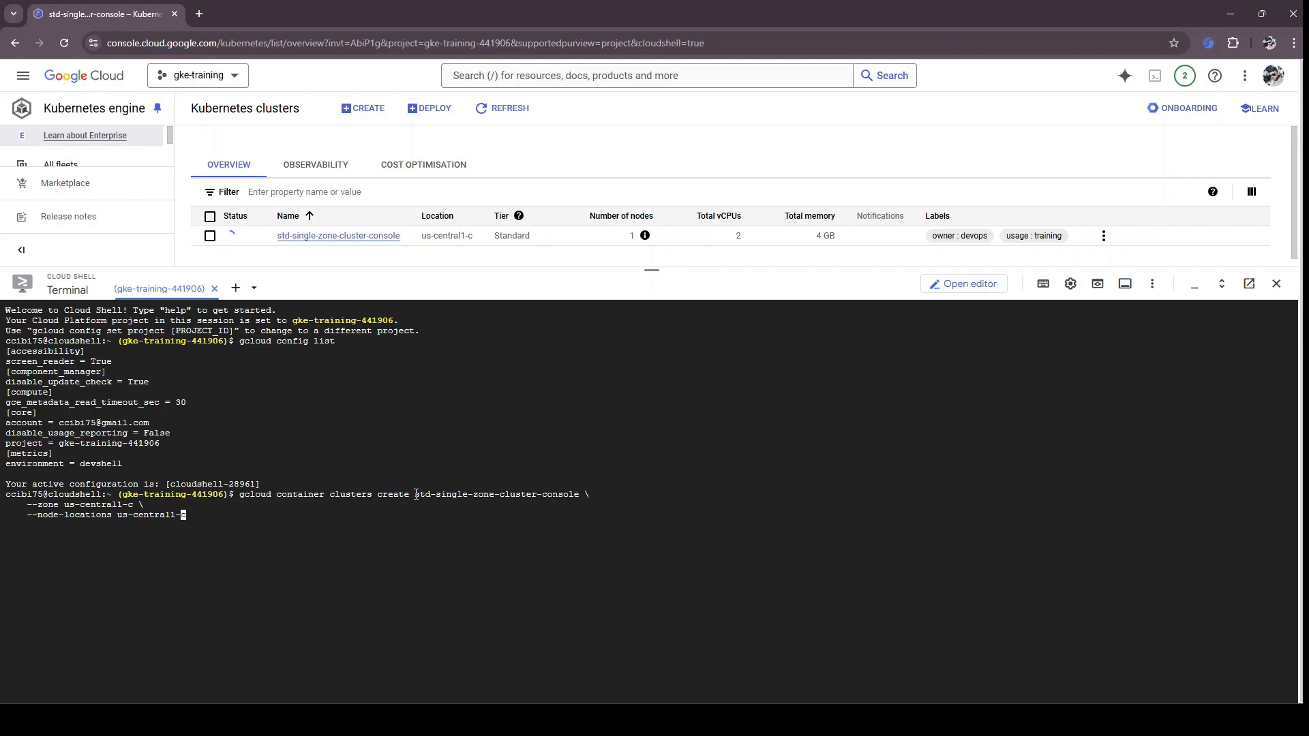
# Step: Change the cluster name in the command to std-single-zone-cluster-cli and run it
pyautogui.press('Home')
pyautogui.hotkey('ctrl', 'Right')
pyautogui.hotkey('ctrl', 'Right')
pyautogui.hotkey('ctrl', 'Right')
pyautogui.hotkey('ctrl', 'Right')
pyautogui.hotkey('ctrl', 'Right')
pyautogui.hotkey('ctrl', 'Right')
pyautogui.hotkey('ctrl', 'Right')
pyautogui.hotkey('ctrl', 'Right')
pyautogui.hotkey('ctrl', 'Right')
pyautogui.press('BackSpace')
pyautogui.press('BackSpace')
pyautogui.press('BackSpace')
pyautogui.press('BackSpace')
pyautogui.press('BackSpace')
pyautogui.press('BackSpace')
pyautogui.write('li')
pyautogui.press('Return')
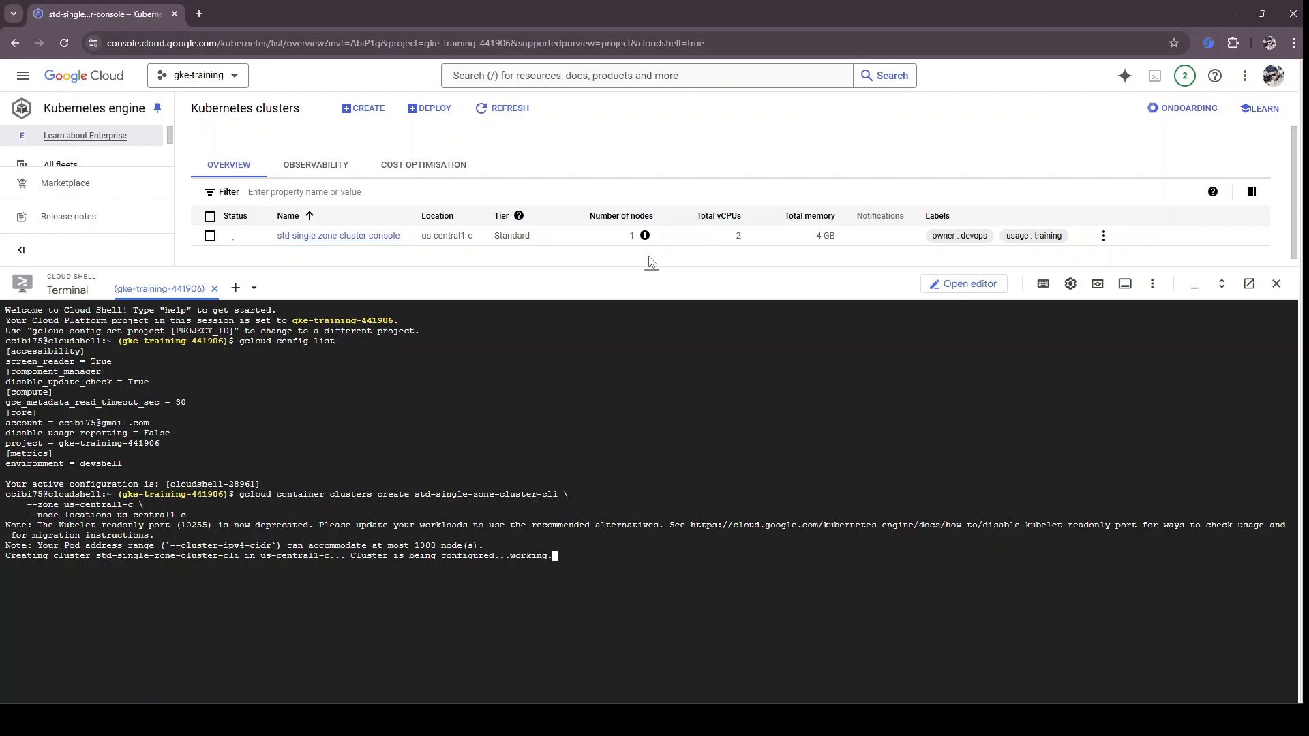
# Step: Shrink the terminal area and check the status of std-single-zone-cluster-console in the cluster list and its details
pyautogui.moveTo(648, 271); pyautogui.dragTo(648, 349)
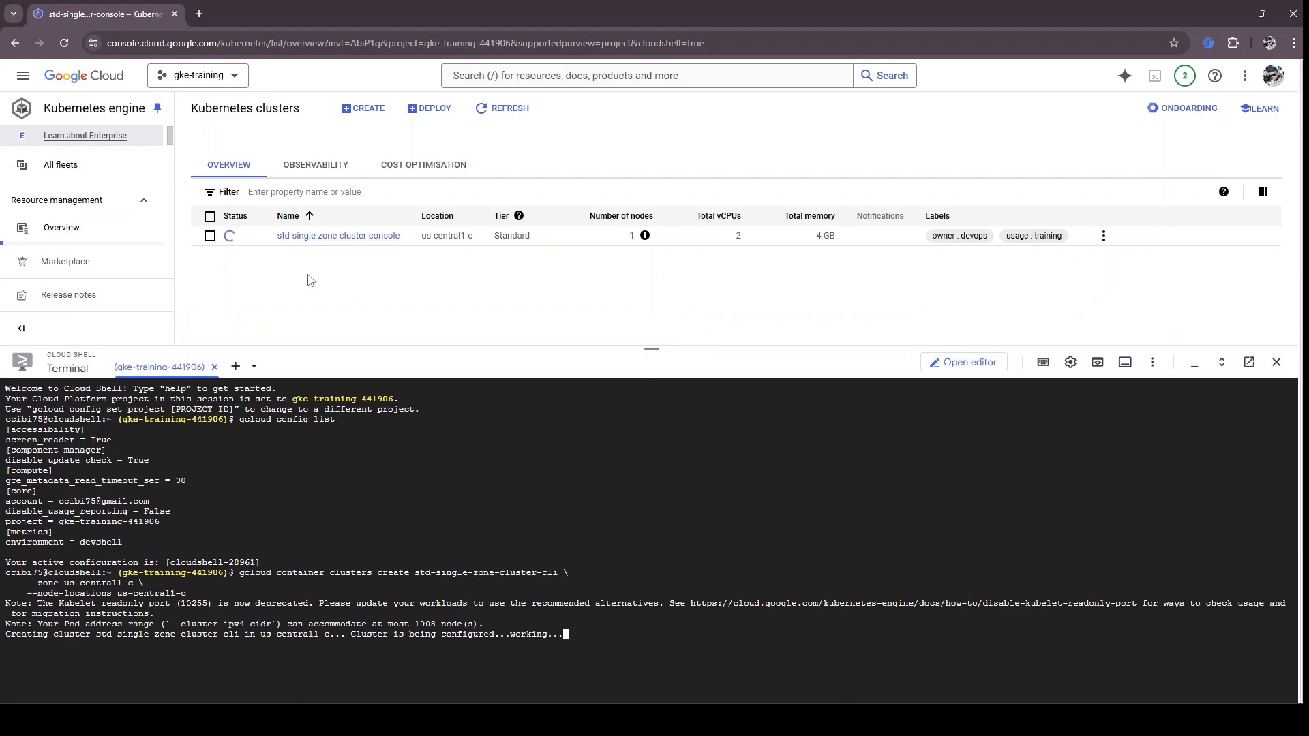
pyautogui.click(319, 238)
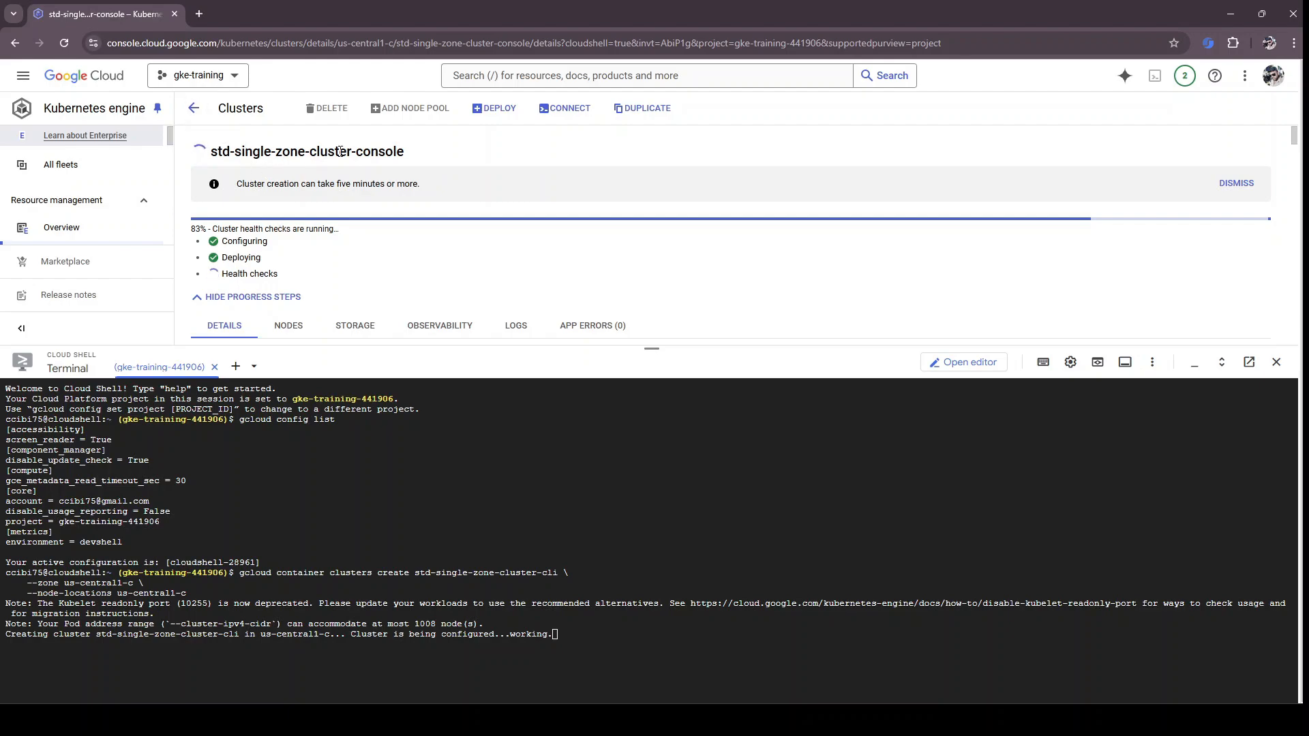
pyautogui.click(189, 115)
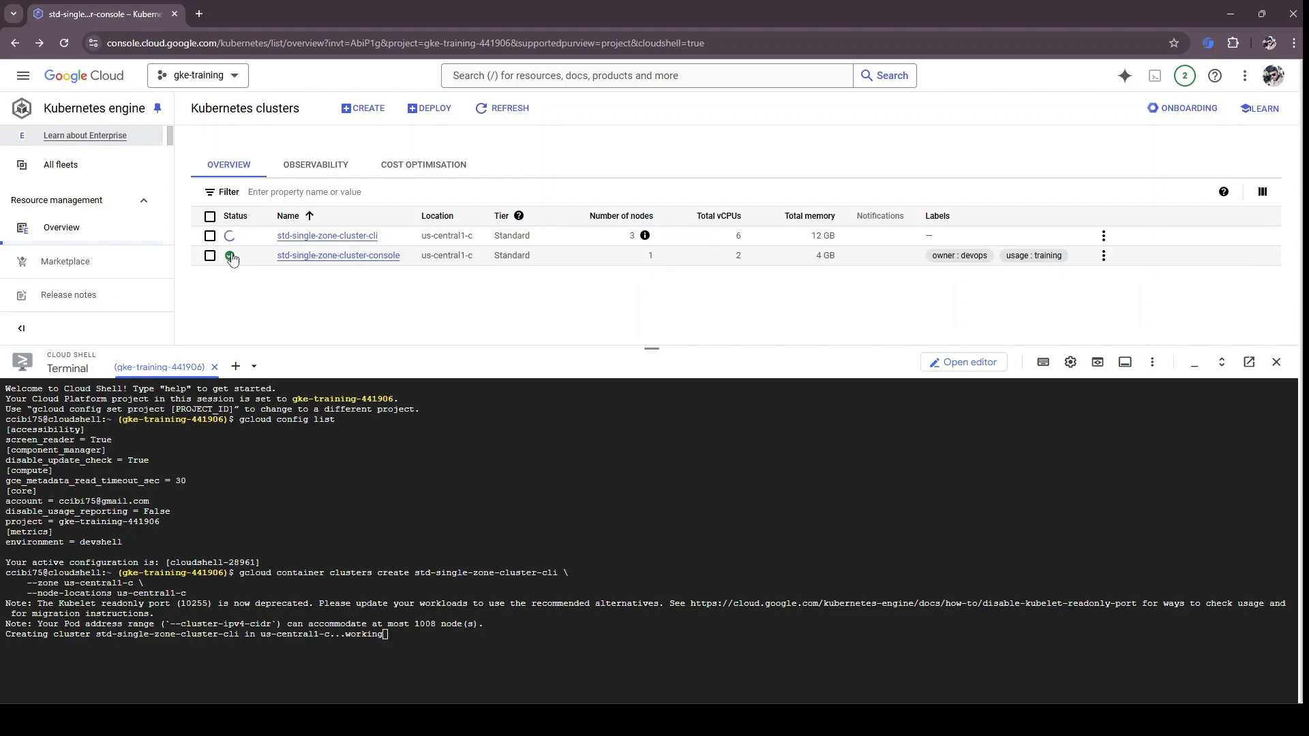
pyautogui.click(292, 258)
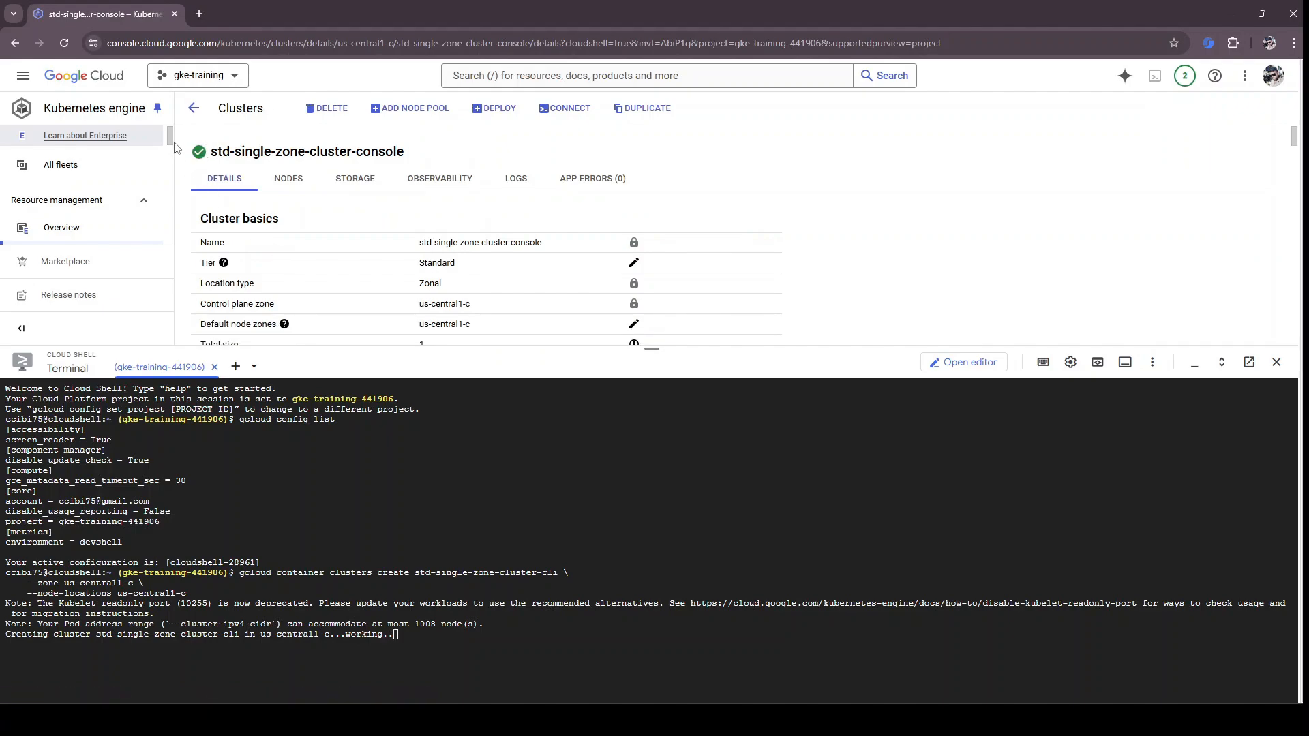
# Step: Open Cloud Shell in its own browser window, minimise the embedded terminal and switch to the separate shell
pyautogui.click(1248, 366)
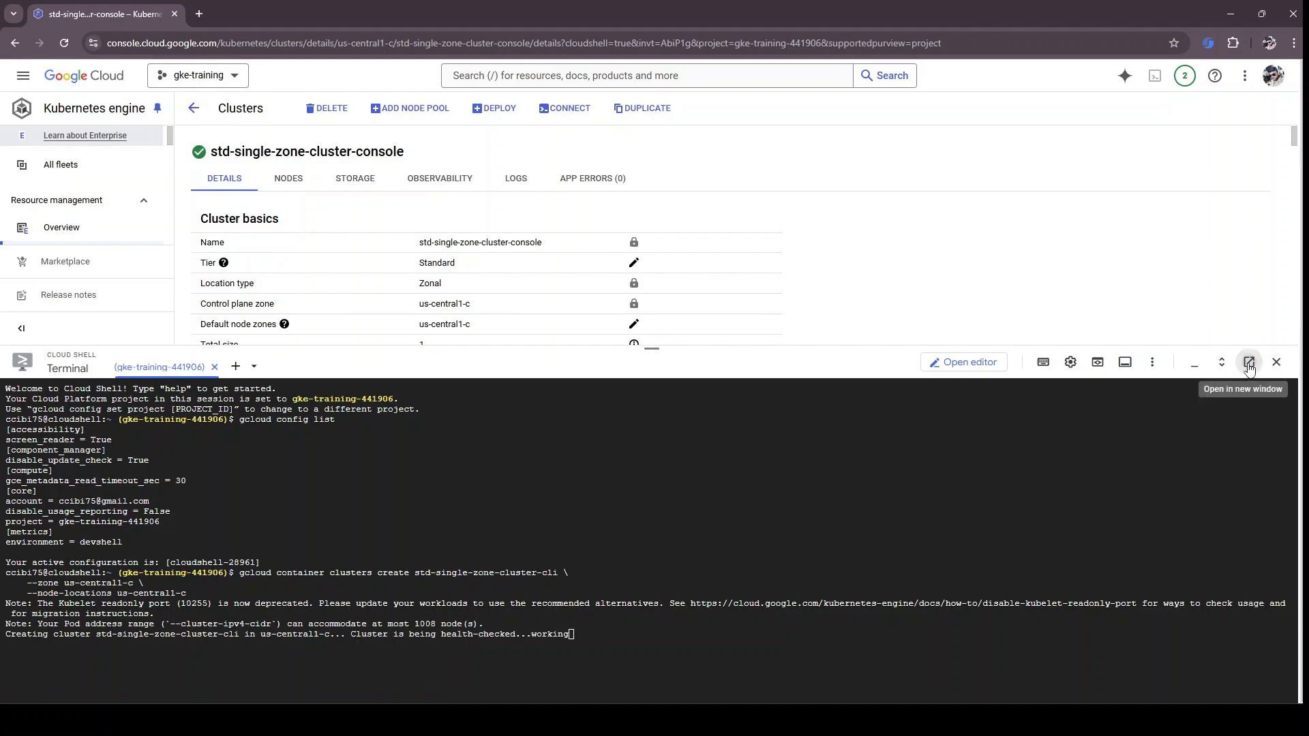
pyautogui.click(140, 10)
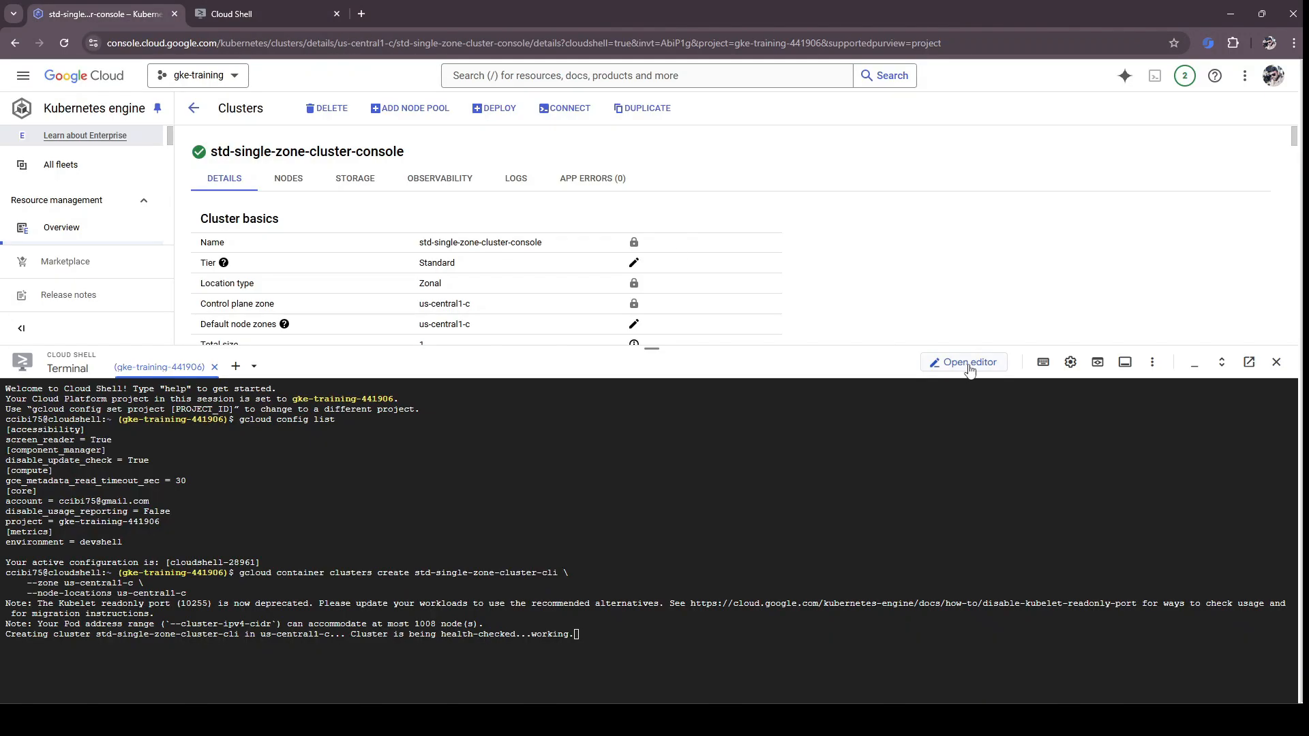
pyautogui.click(1194, 366)
pyautogui.click(272, 11)
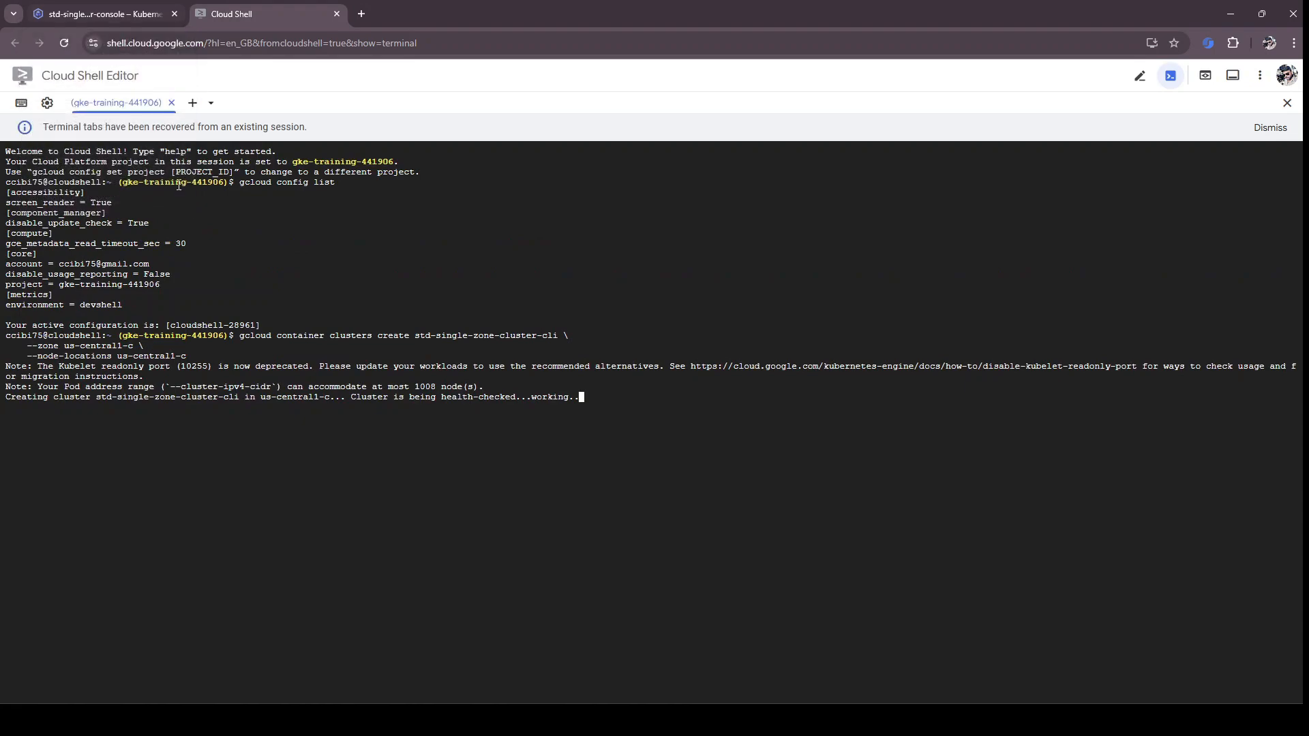
# Step: Return to the Kubernetes console, reopen the details of std-single-zone-cluster-console and check its control plane zone and default node zones
pyautogui.click(68, 8)
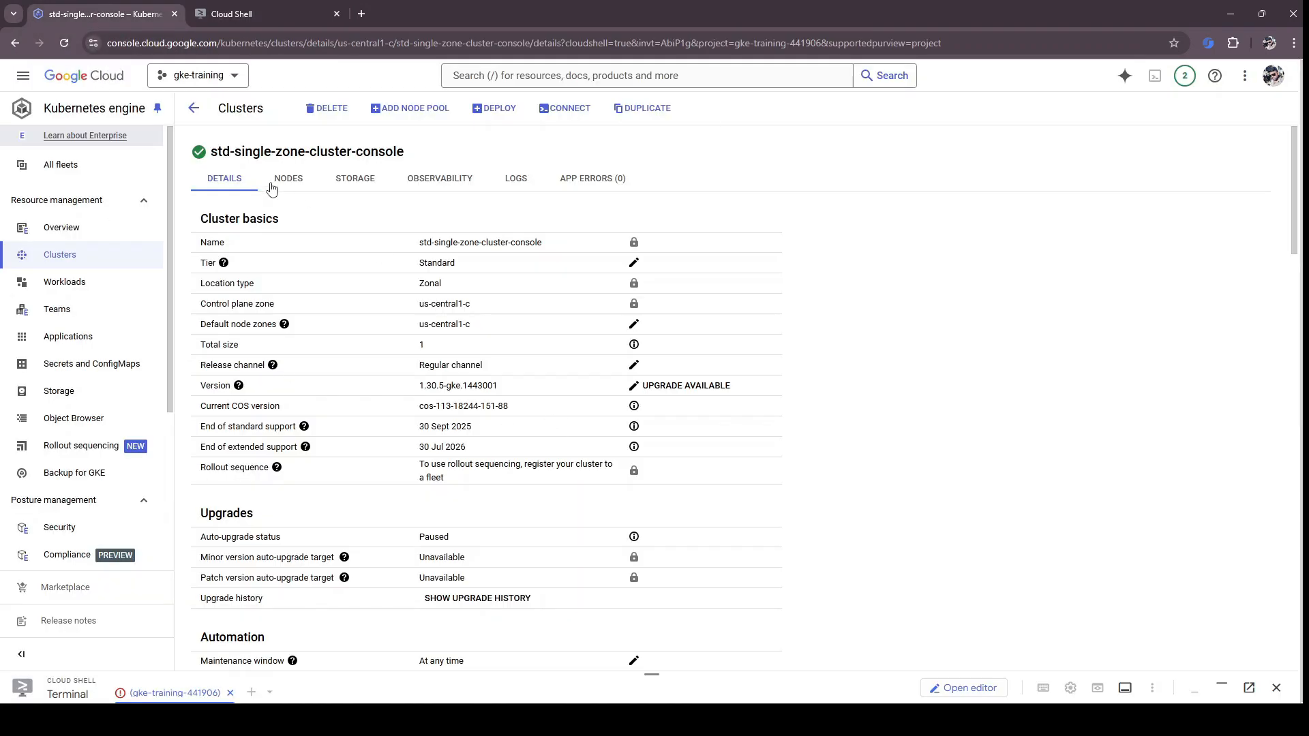
pyautogui.click(194, 107)
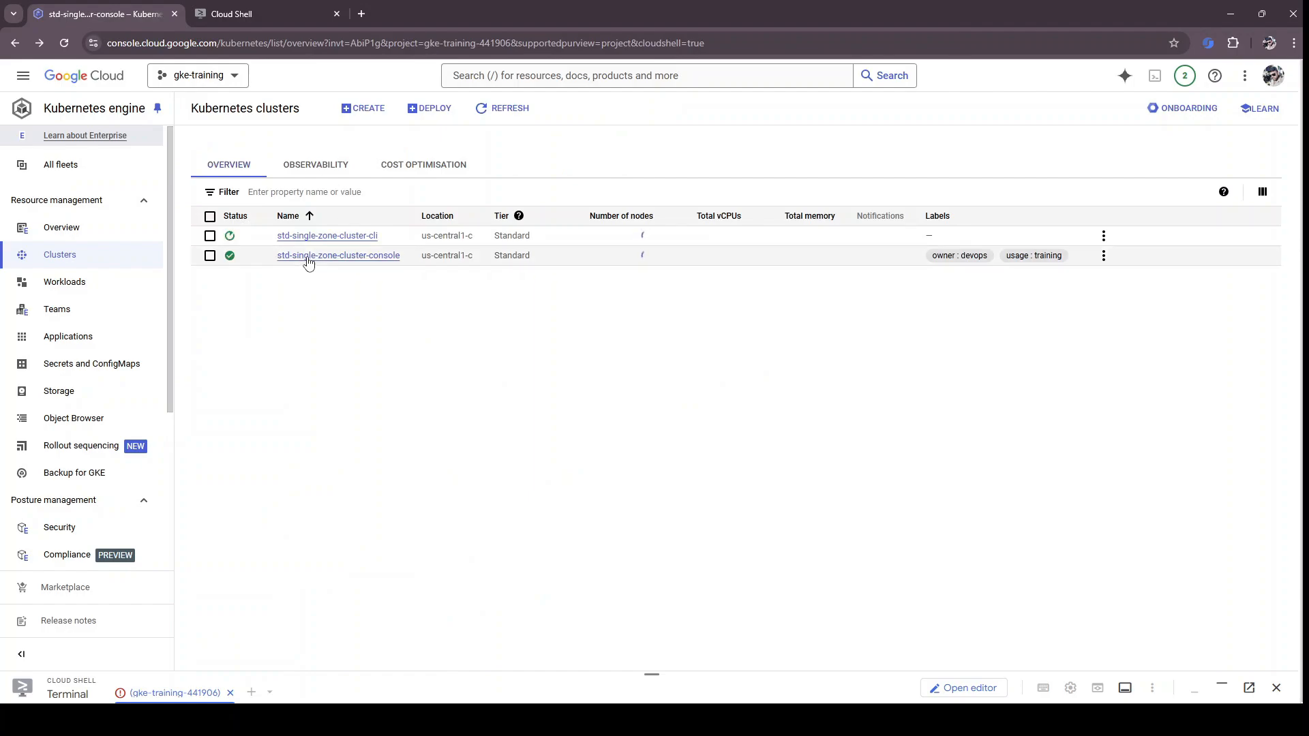
pyautogui.click(308, 257)
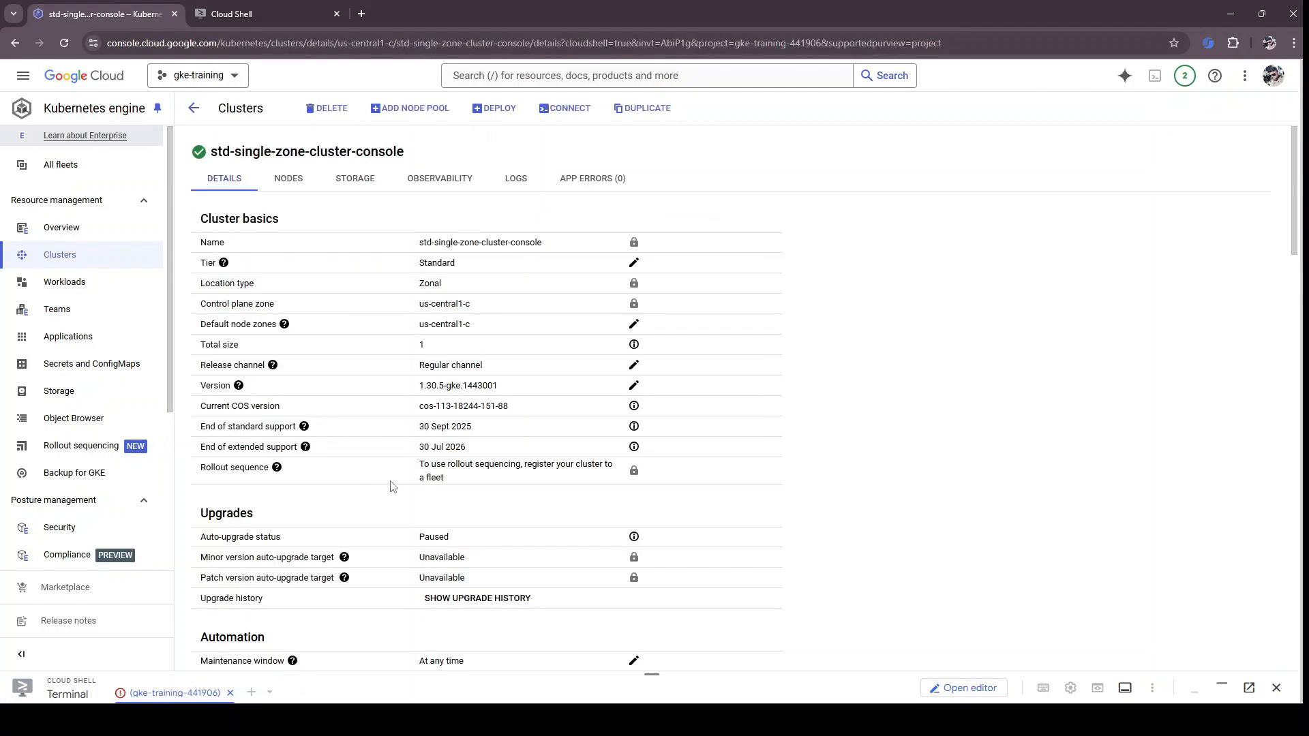
pyautogui.moveTo(419, 303); pyautogui.dragTo(475, 310)
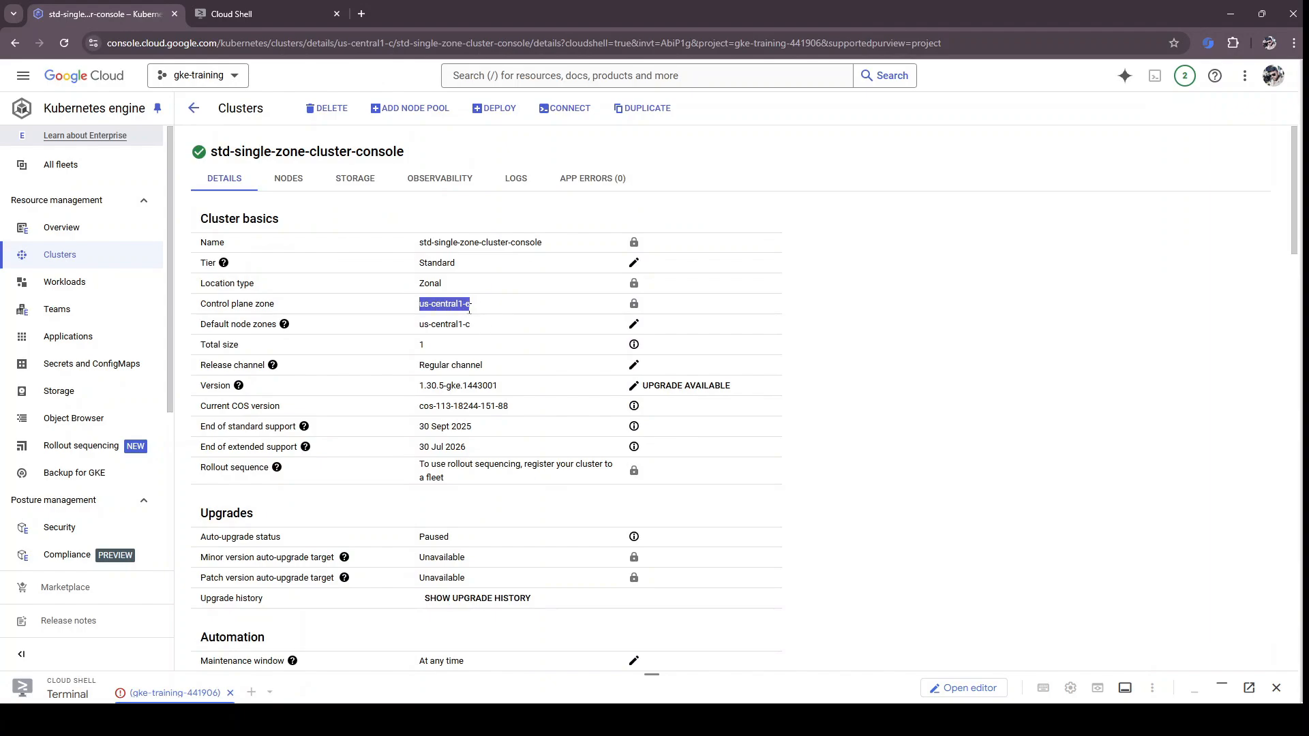
pyautogui.moveTo(418, 330); pyautogui.dragTo(475, 334)
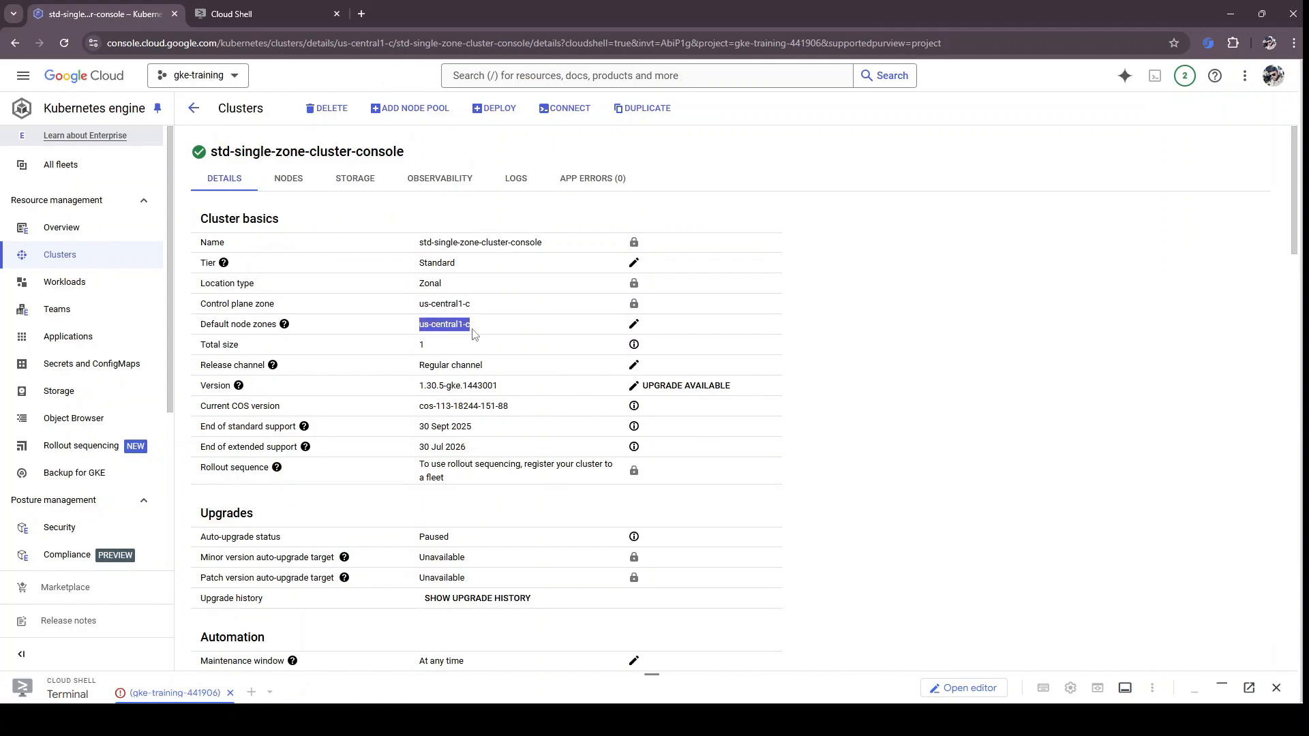
pyautogui.moveTo(285, 324)
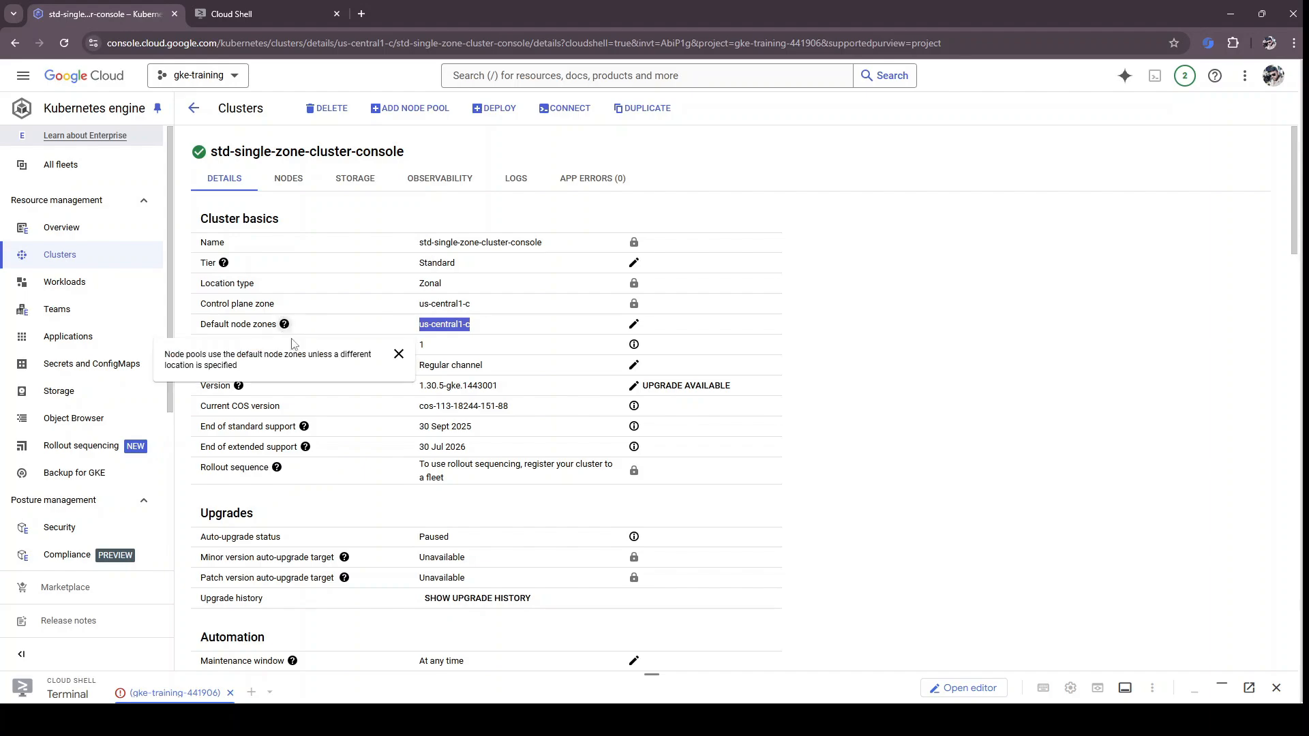
pyautogui.click(480, 332)
pyautogui.moveTo(418, 325); pyautogui.dragTo(475, 330)
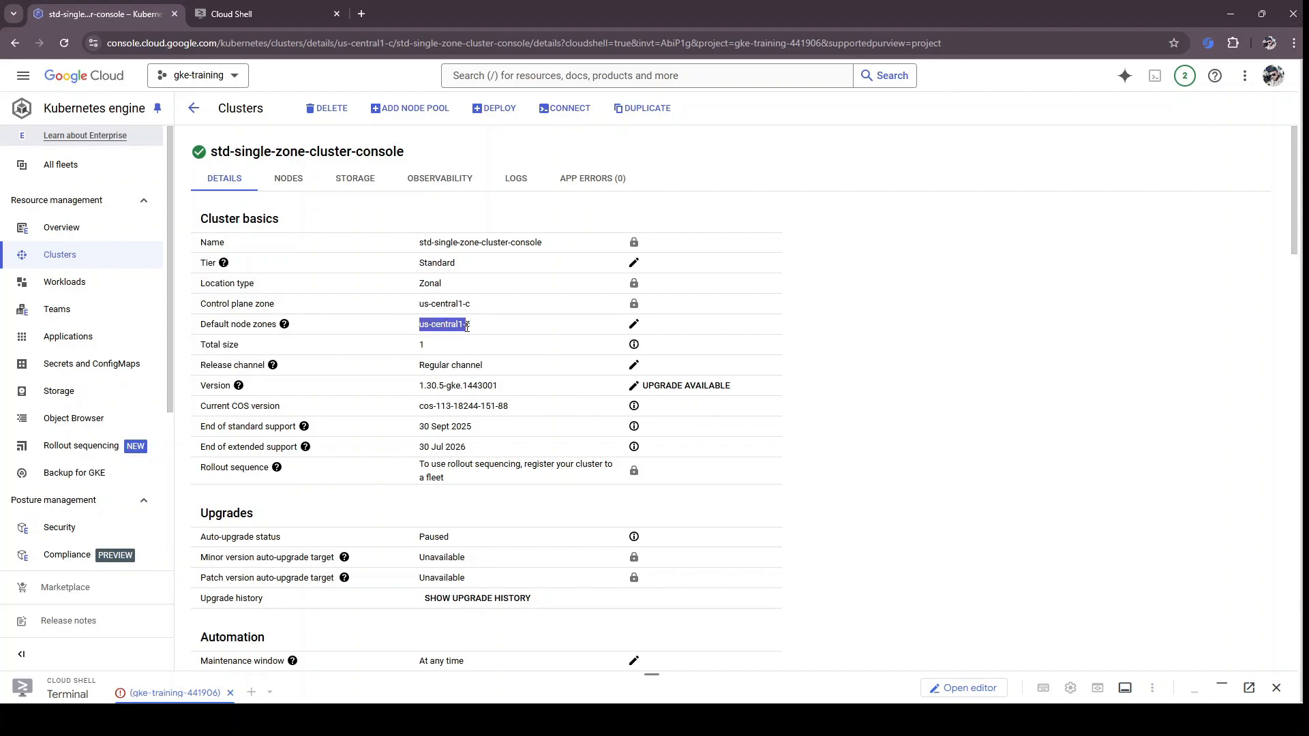
pyautogui.click(483, 332)
# Step: Review the cluster's upgrade, automation, networking, security, metadata and feature settings on its details page
pyautogui.scroll(-5, 792, 374)
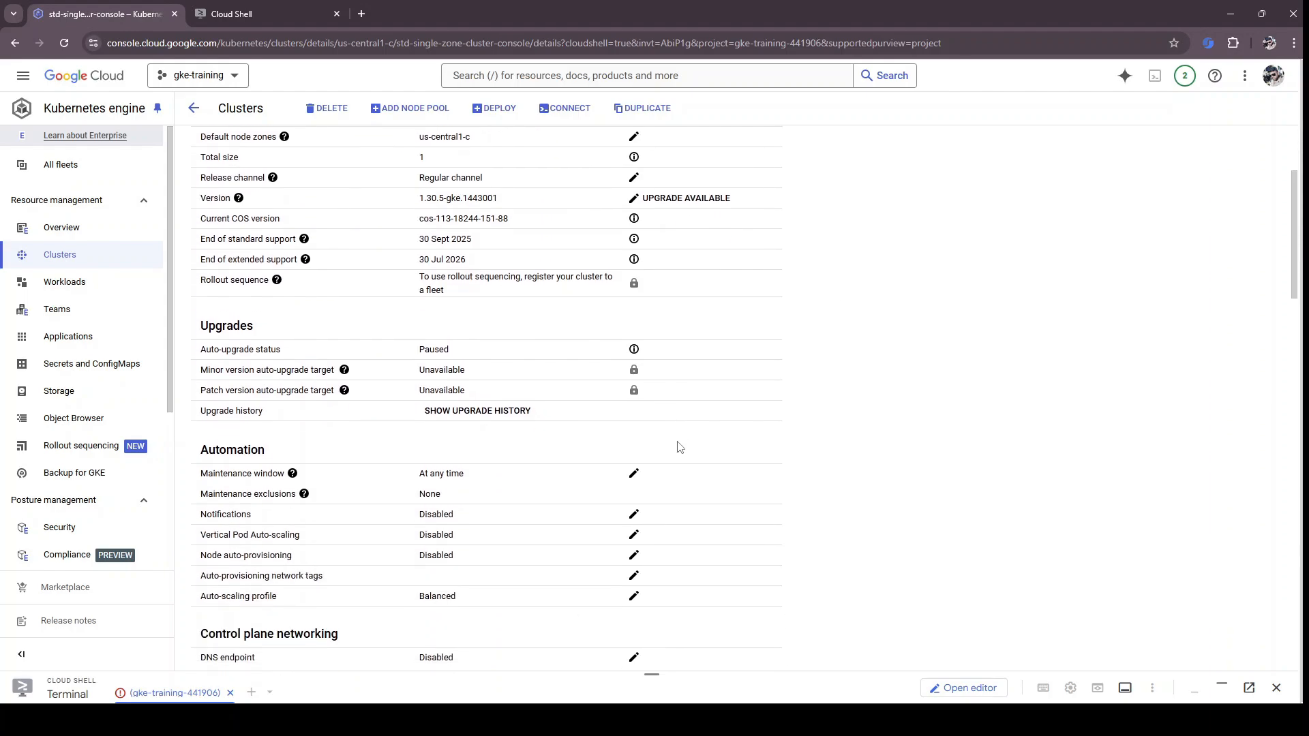
pyautogui.scroll(-9, 755, 381)
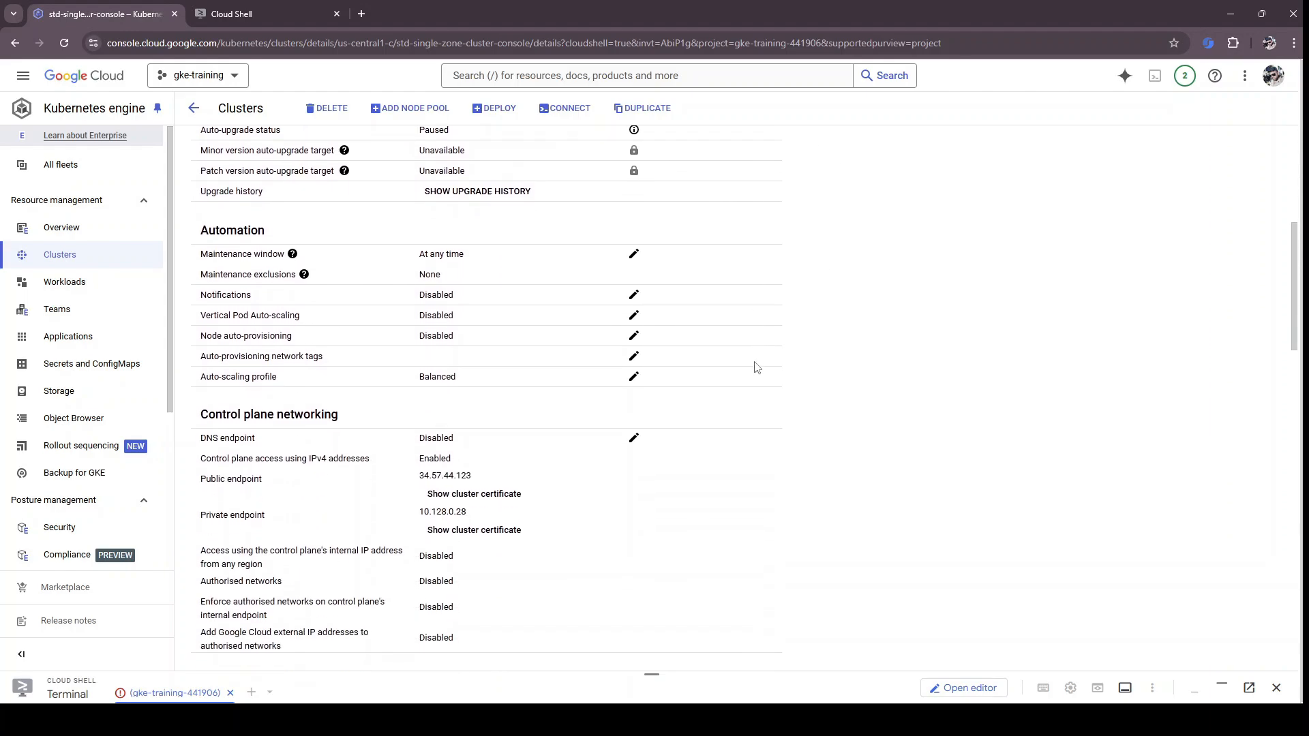
pyautogui.scroll(-7, 770, 326)
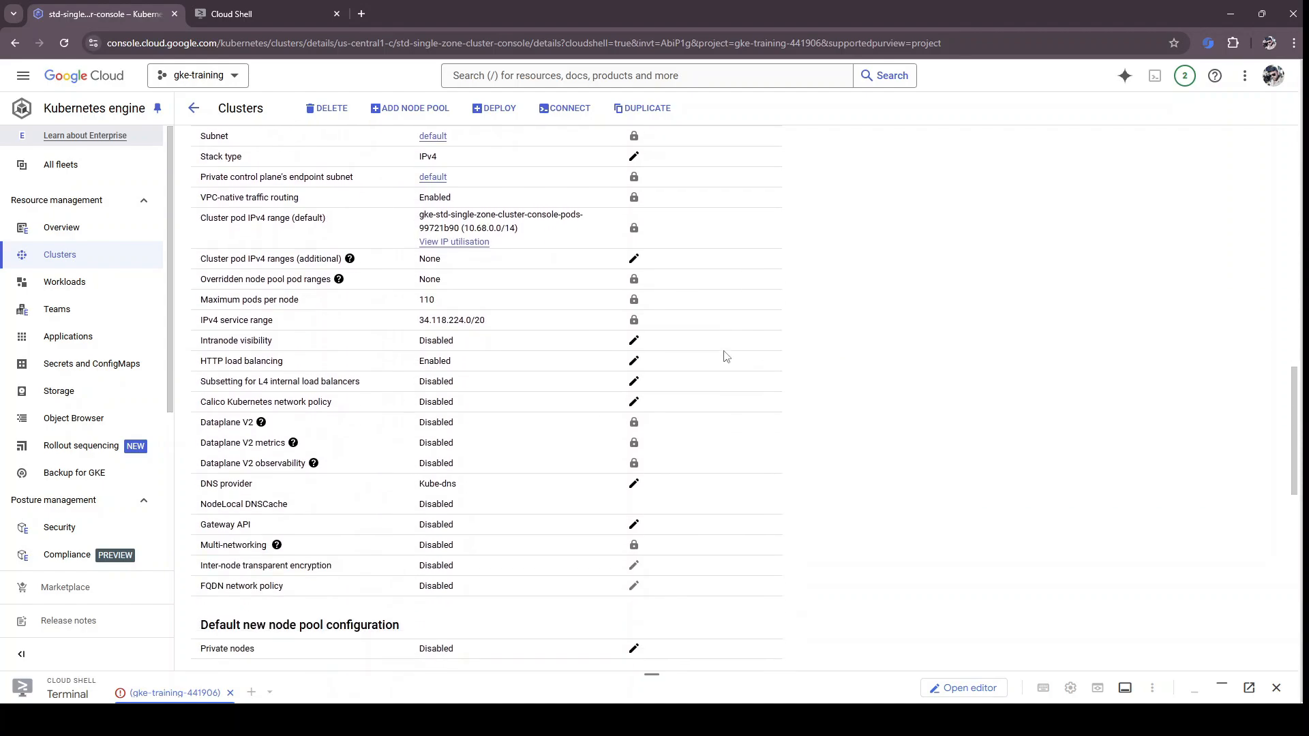
pyautogui.scroll(-5, 728, 347)
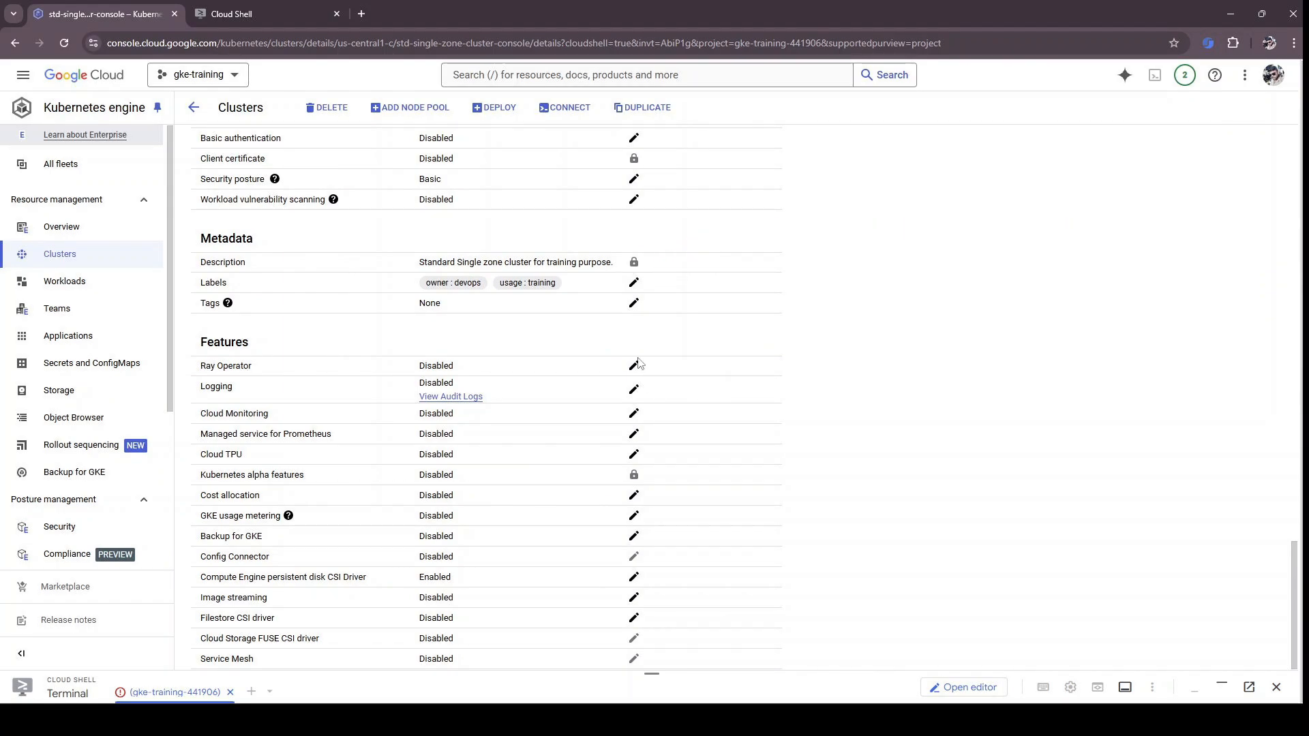
pyautogui.scroll(9, 701, 321)
pyautogui.scroll(15, 699, 320)
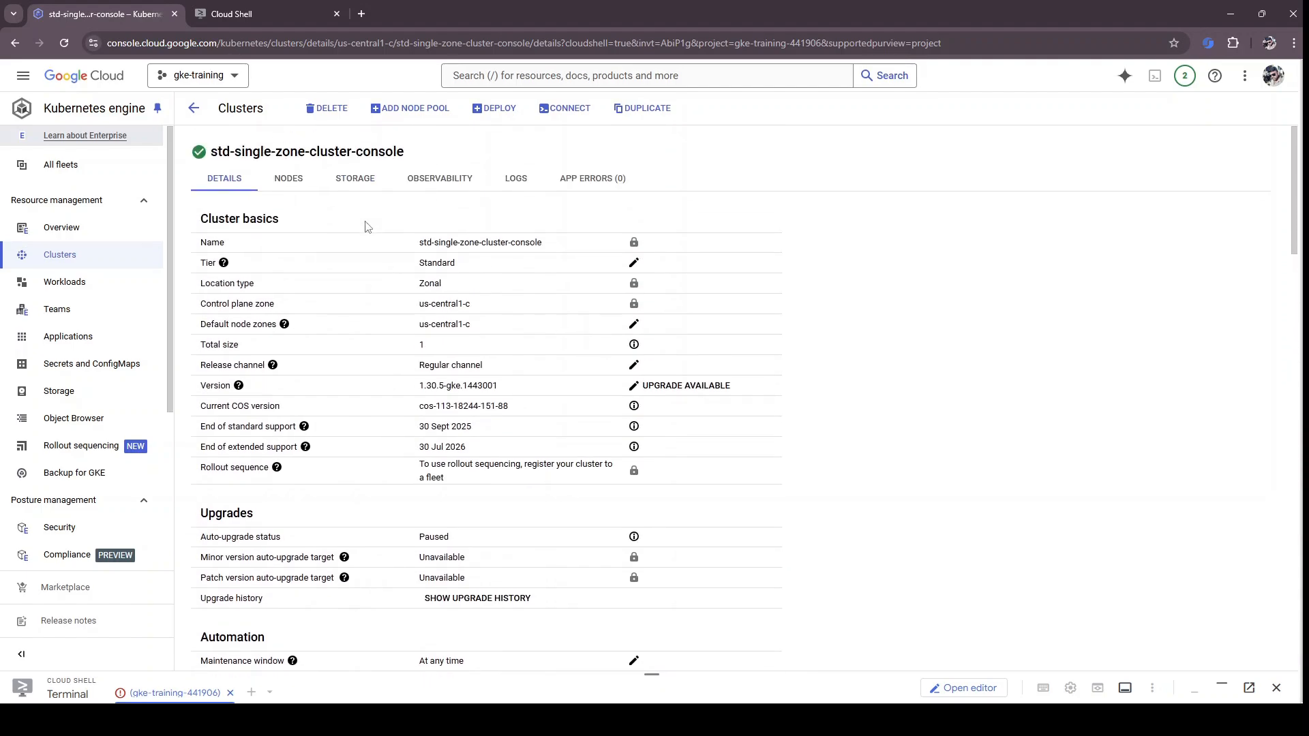
# Step: Open the default-pool node pool of std-single-zone-cluster-console and review its version, size, node, networking and security settings
pyautogui.click(290, 181)
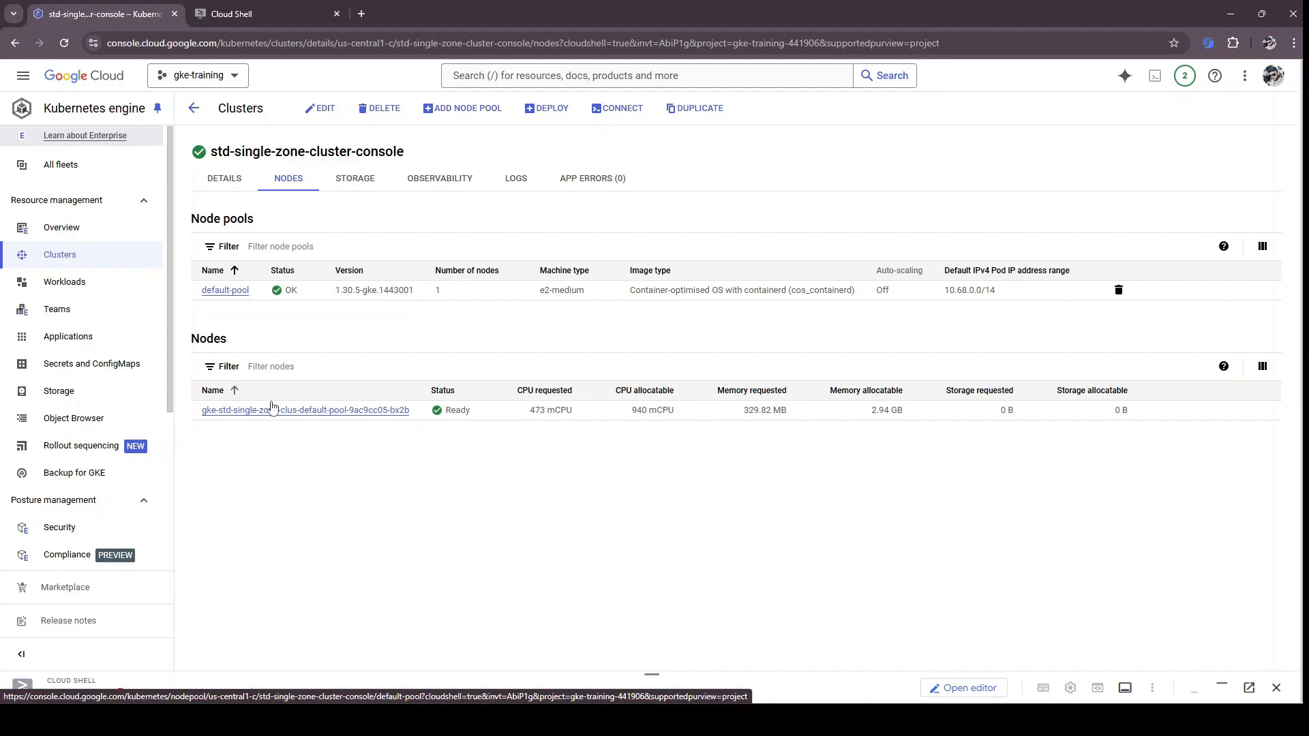
pyautogui.click(259, 293)
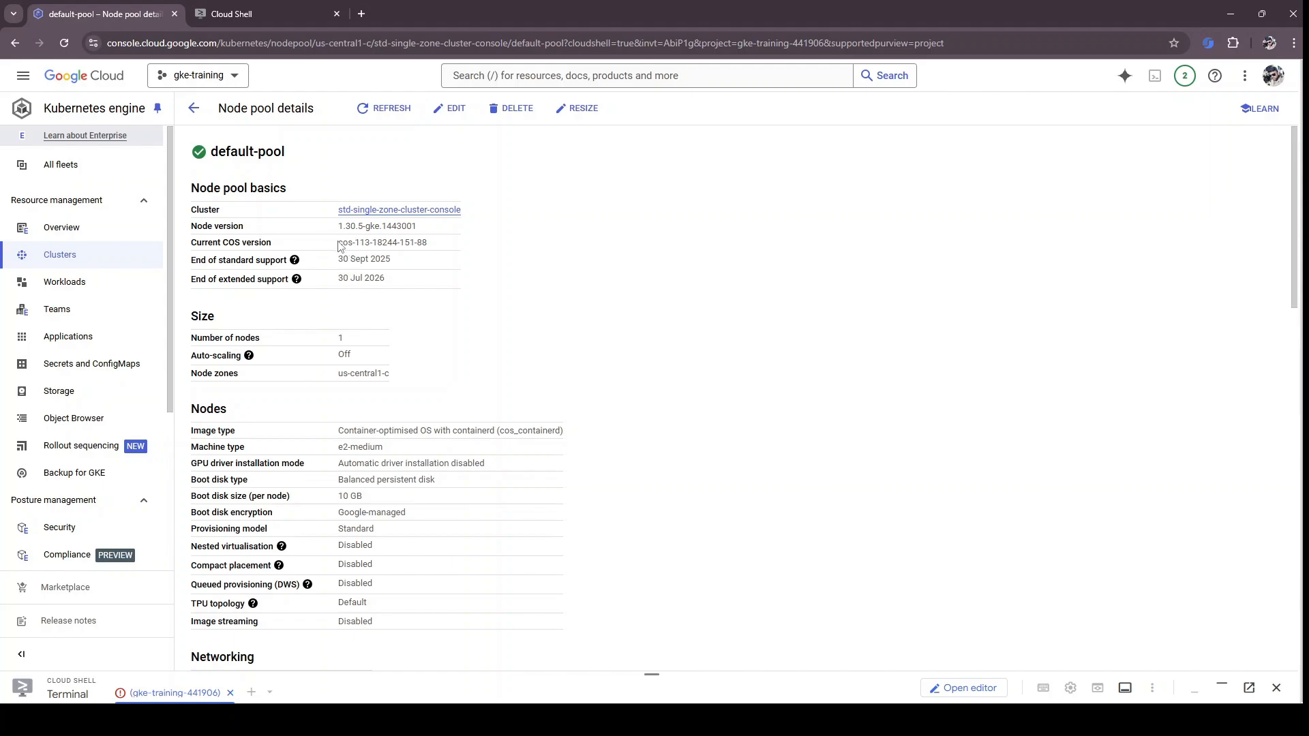
pyautogui.moveTo(339, 246); pyautogui.dragTo(437, 257)
pyautogui.click(543, 269)
pyautogui.scroll(-2, 545, 314)
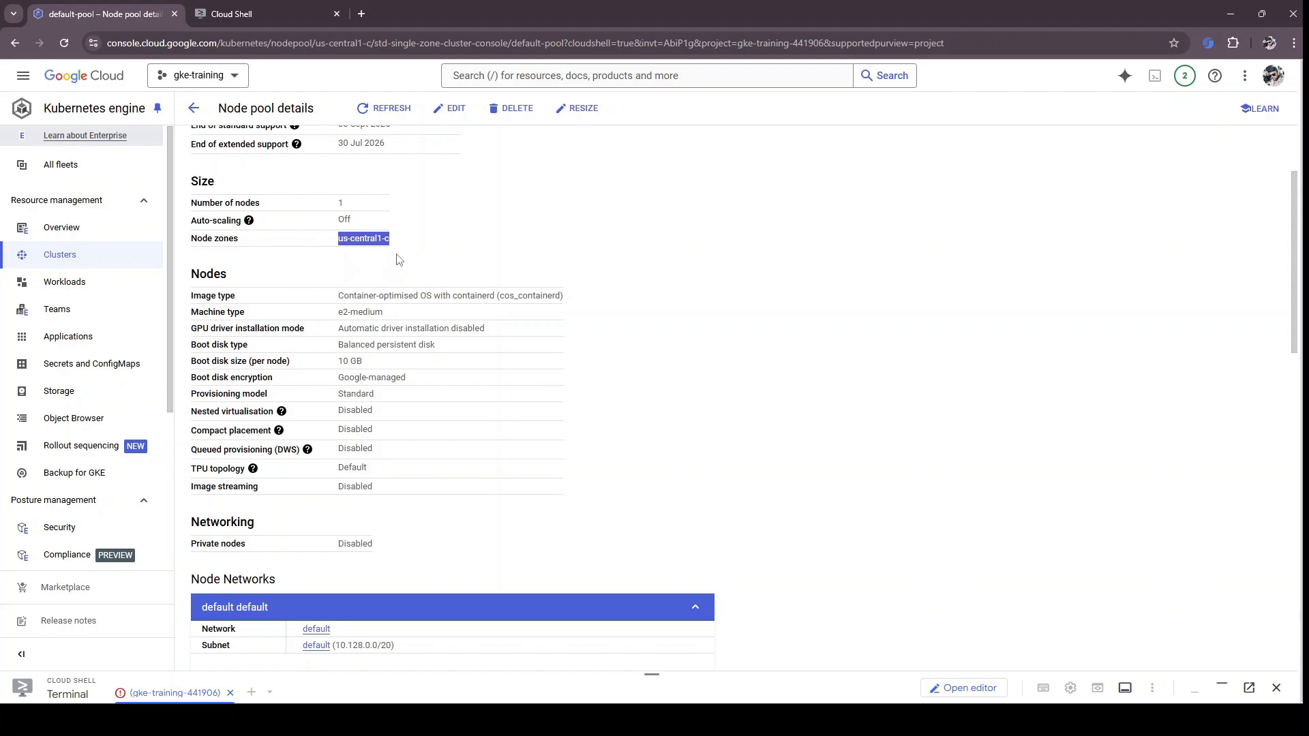
pyautogui.scroll(-1, 423, 325)
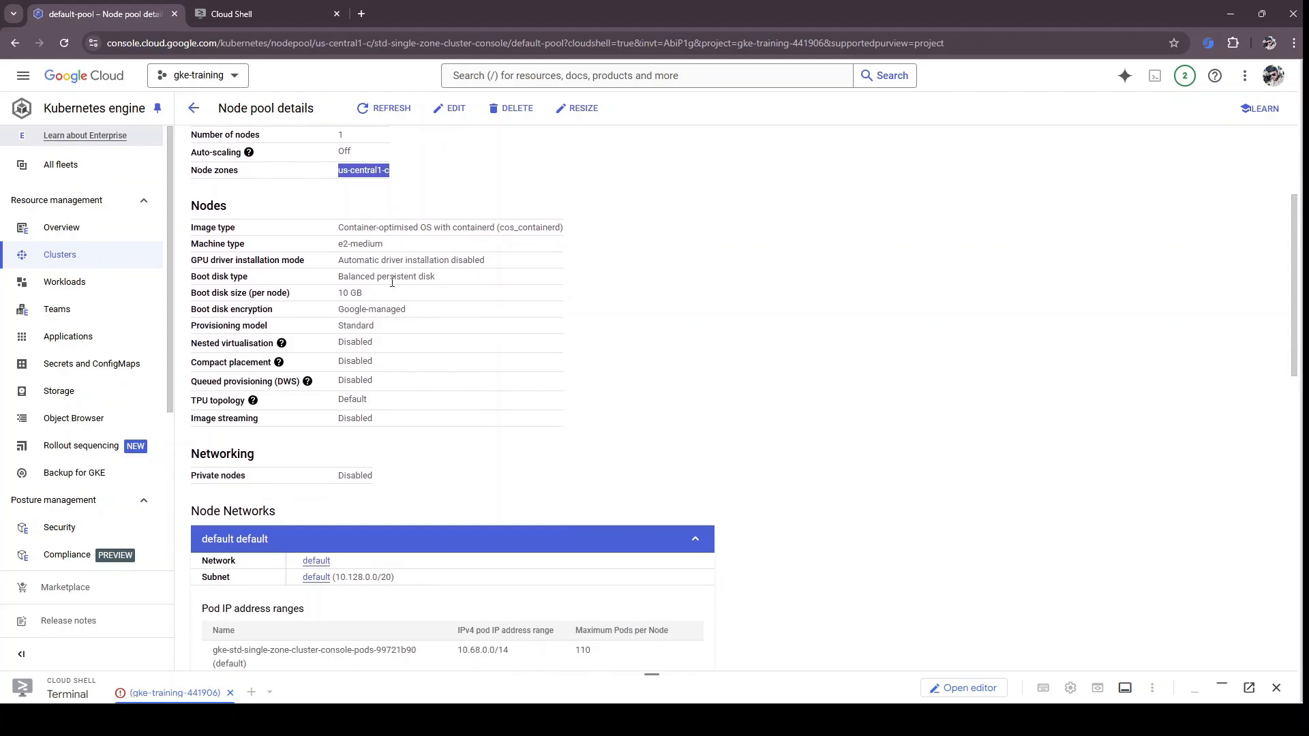
pyautogui.scroll(-7, 477, 340)
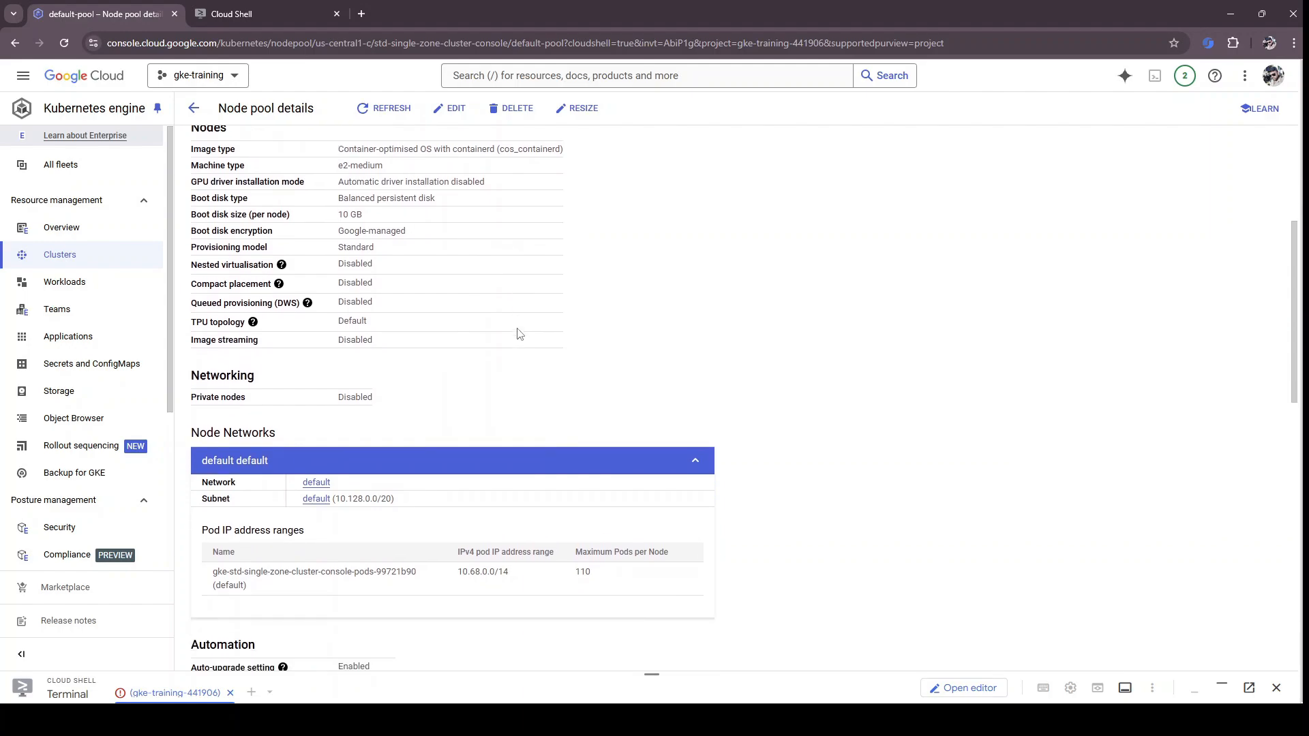
pyautogui.scroll(-5, 480, 393)
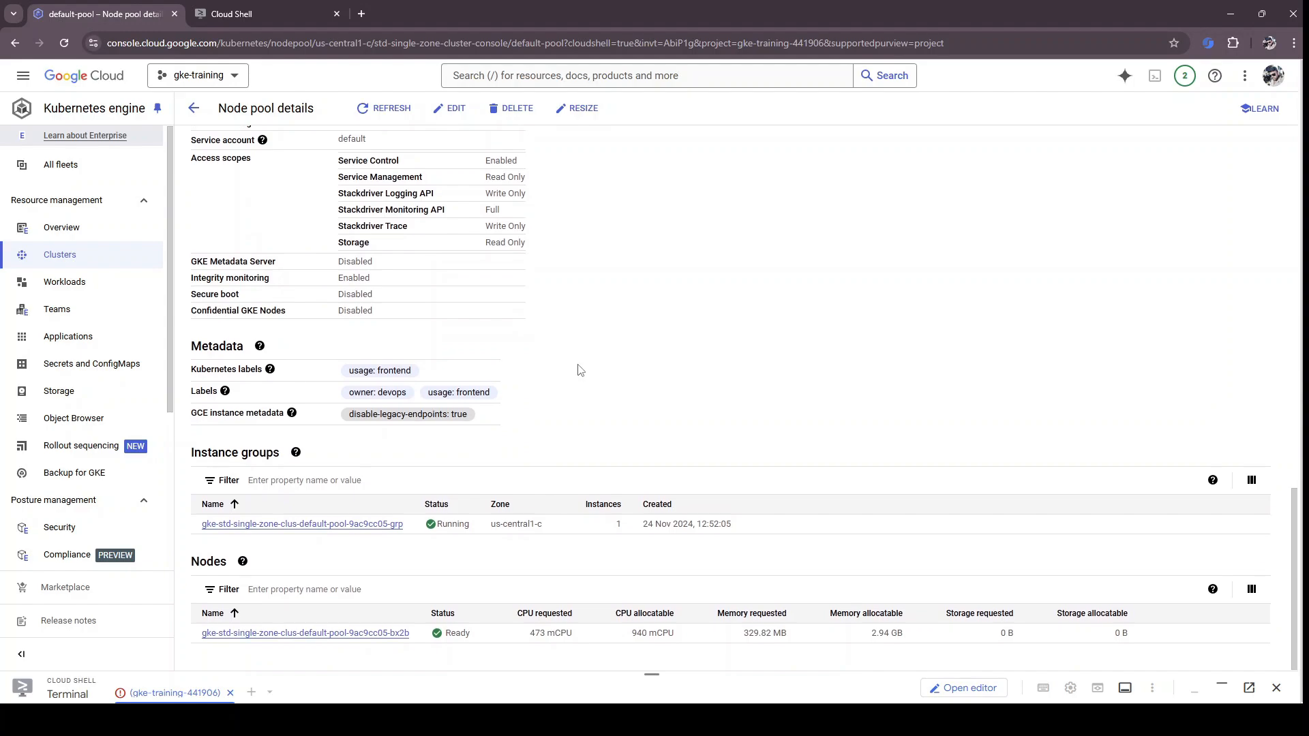
# Step: Check the explanation of the node pool's Kubernetes labels, then open the pool's single node
pyautogui.scroll(1, 576, 368)
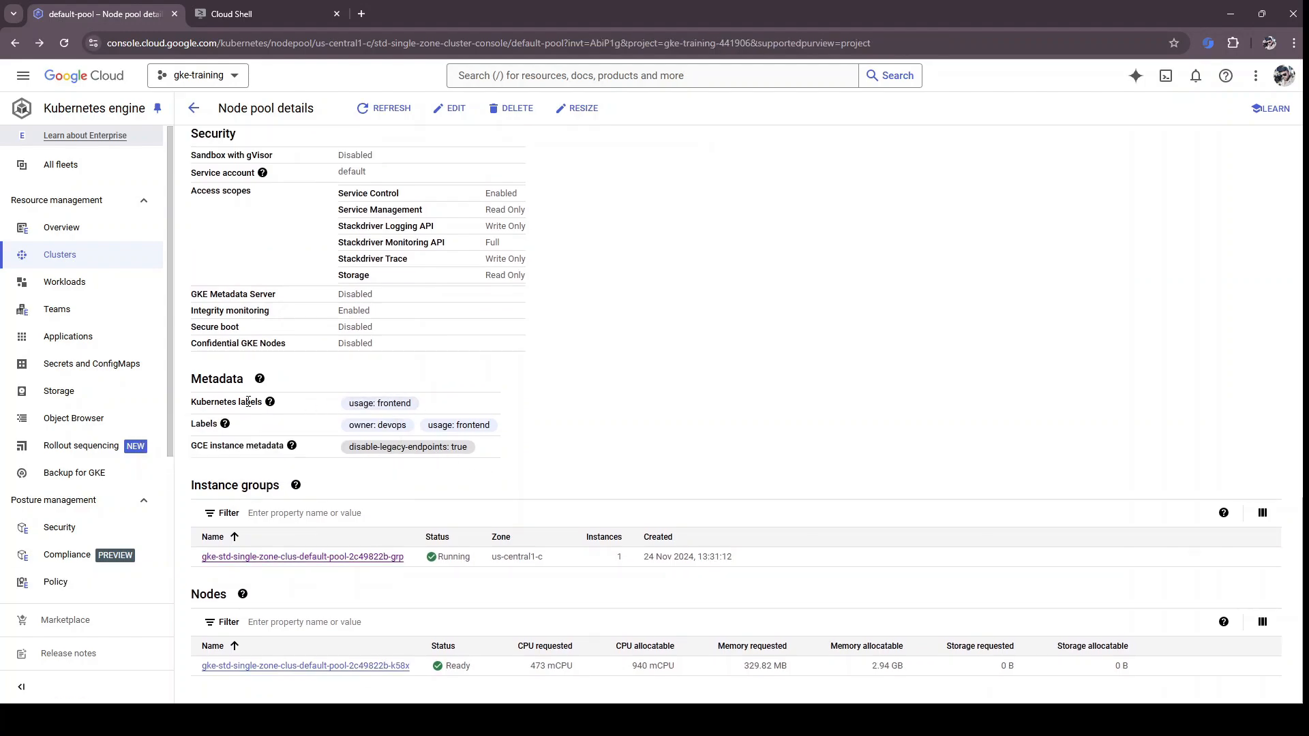
pyautogui.click(270, 404)
pyautogui.click(270, 404)
pyautogui.moveTo(372, 665); pyautogui.dragTo(364, 672)
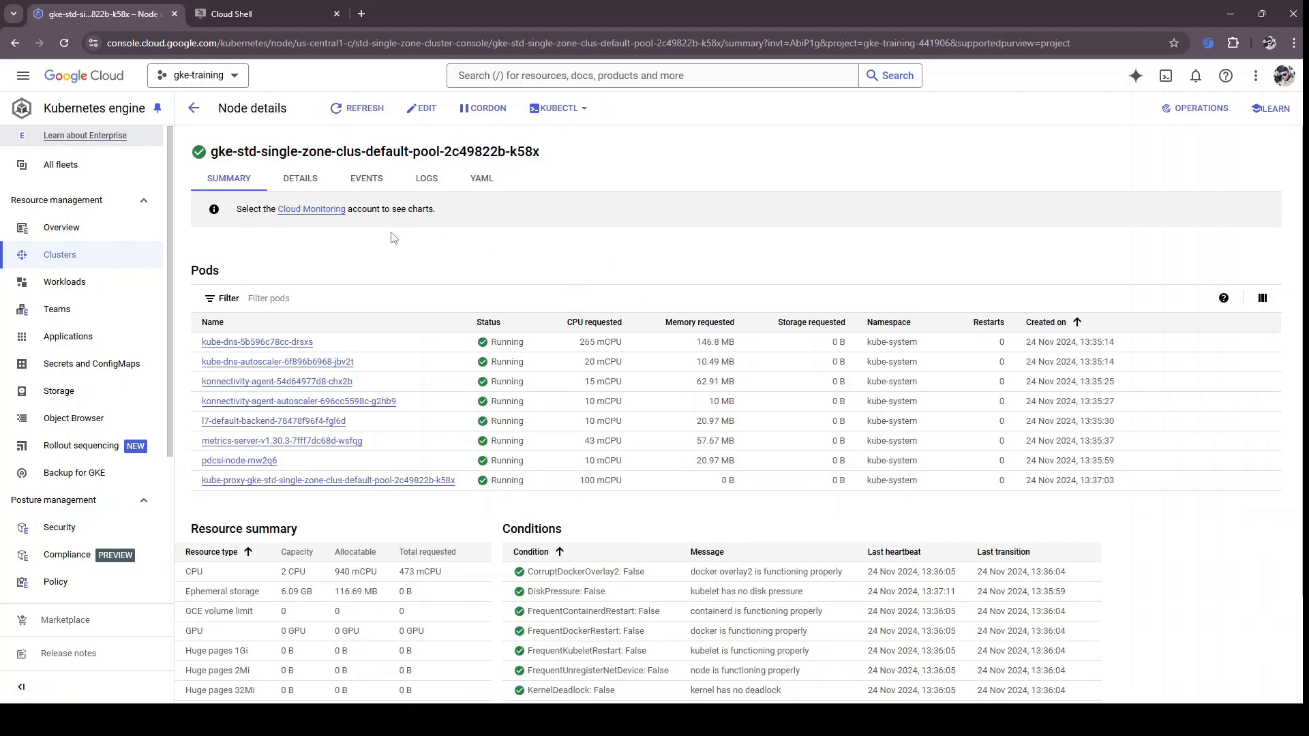
# Step: Search the node's details for "usage" to examine its labels and annotations, then leave the node page
pyautogui.click(298, 182)
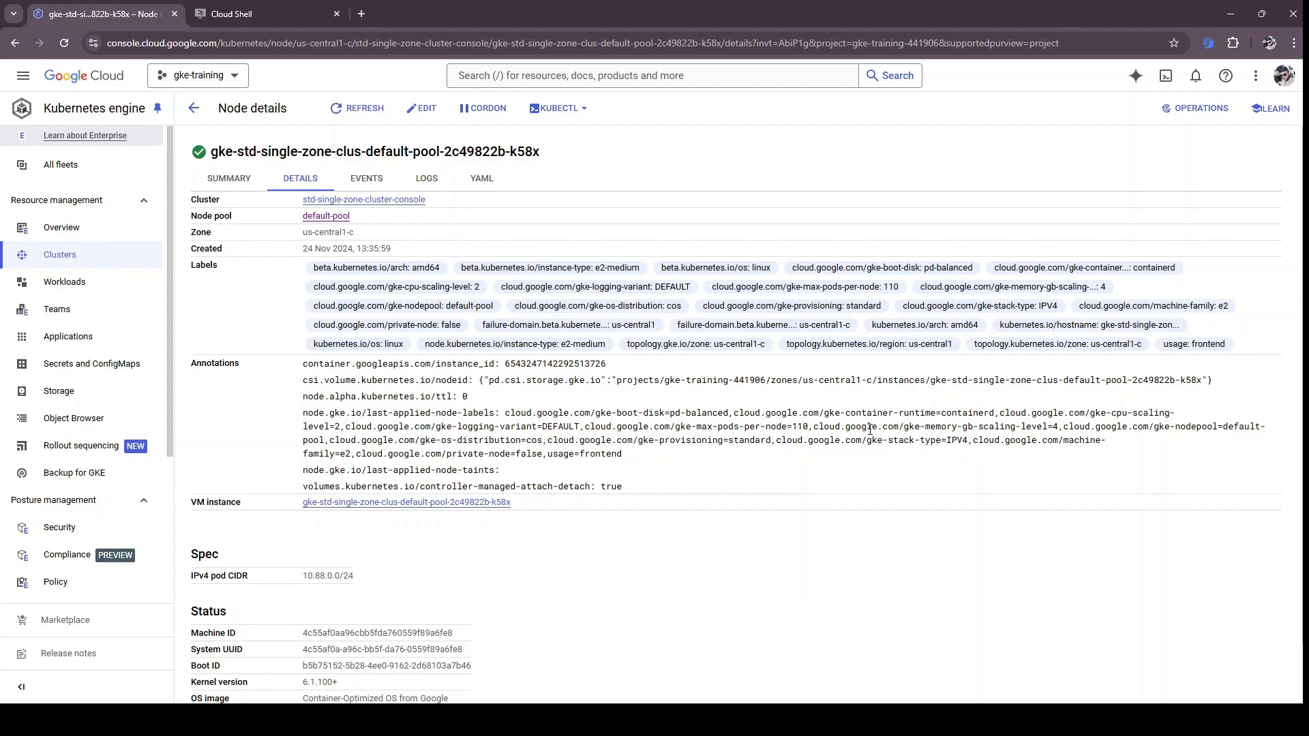
pyautogui.hotkey('ctrl', 'f')
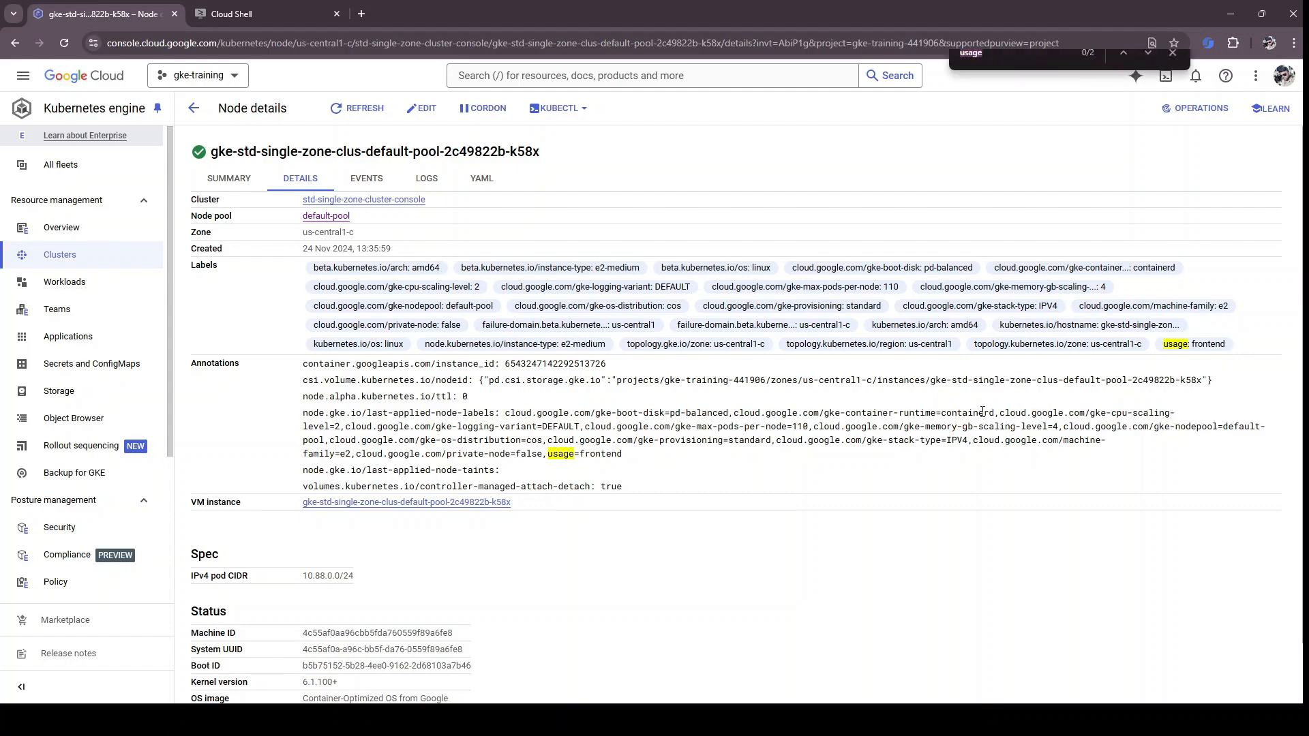
pyautogui.write('usage')
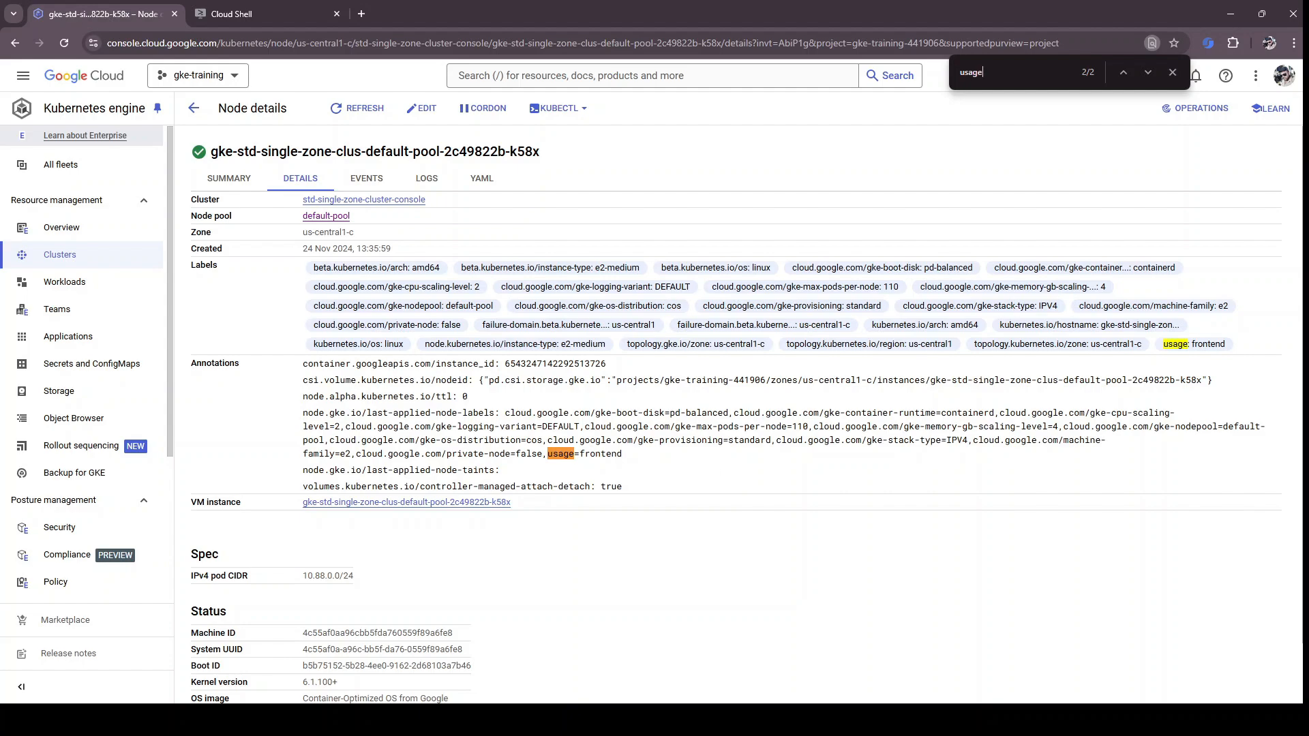
pyautogui.hotkey('alt', 'Tab')
pyautogui.moveTo(622, 454); pyautogui.dragTo(549, 453)
pyautogui.click(595, 427)
pyautogui.click(193, 107)
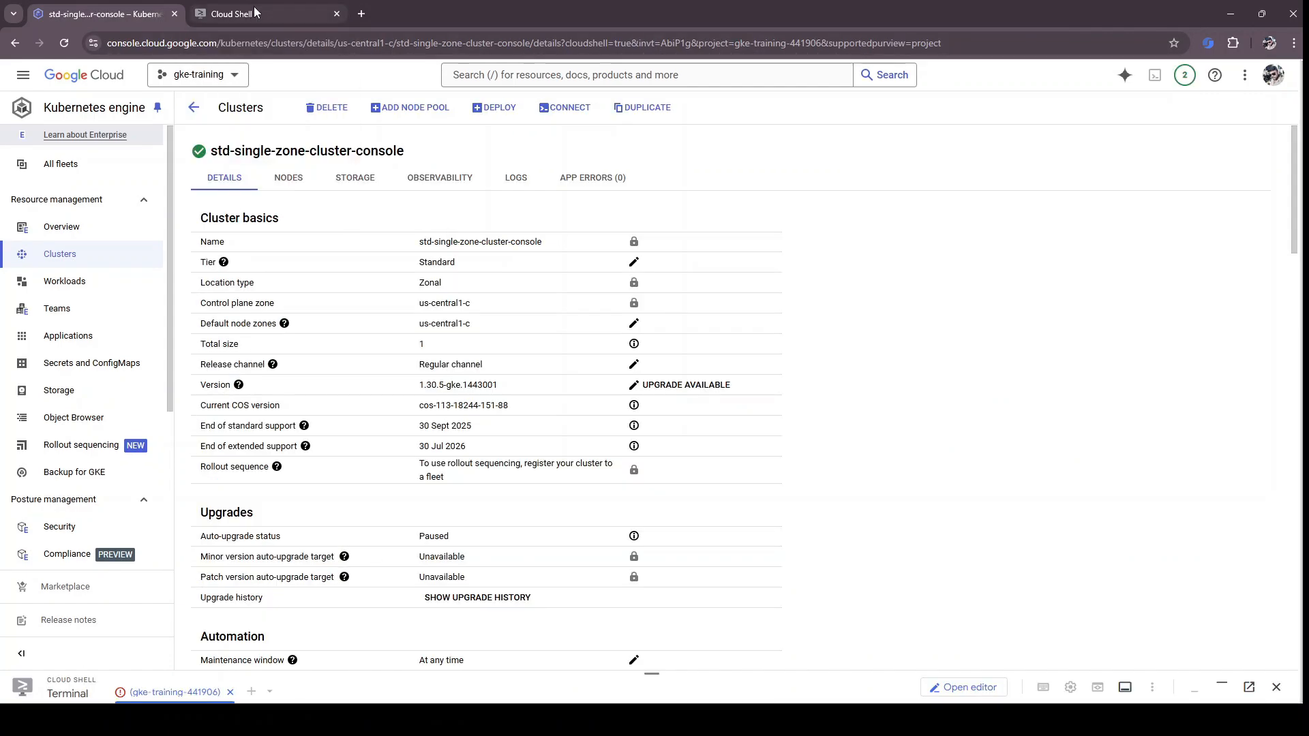
# Step: Switch to the separate Cloud Shell, open a second terminal session and clear its screen
pyautogui.click(249, 13)
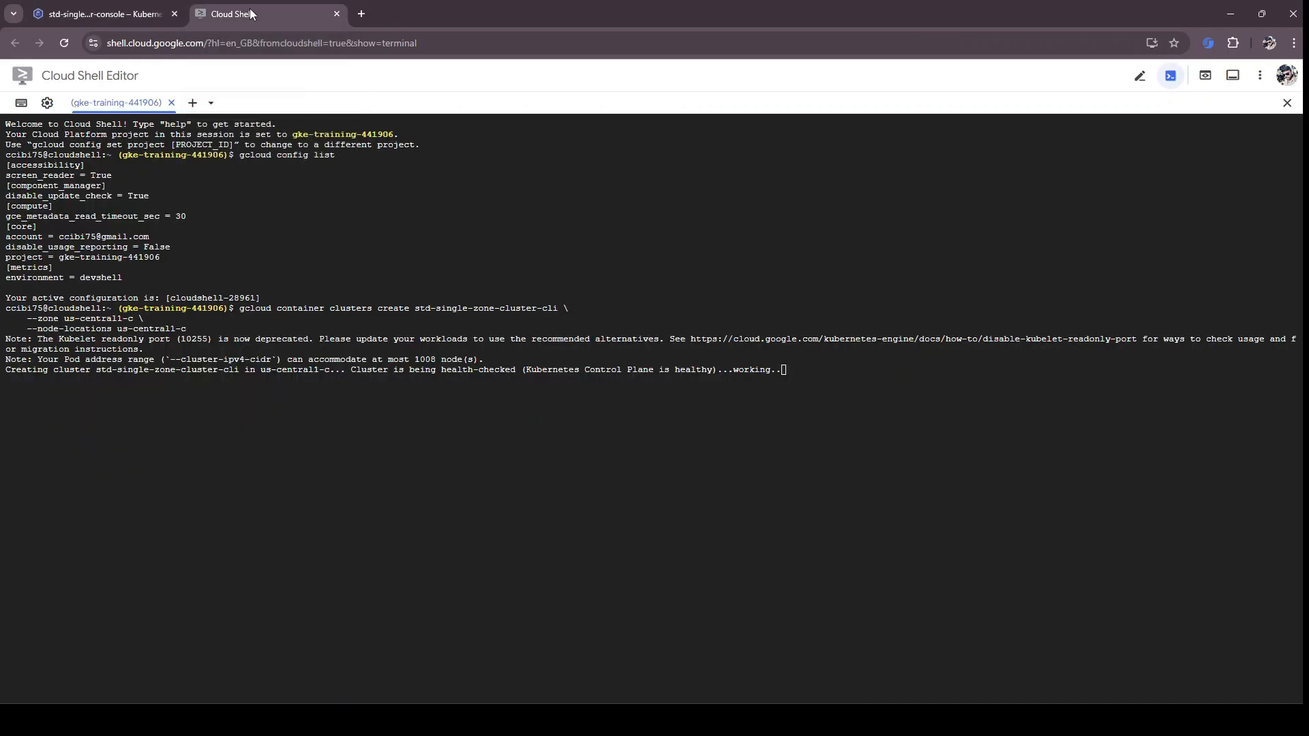
pyautogui.click(193, 103)
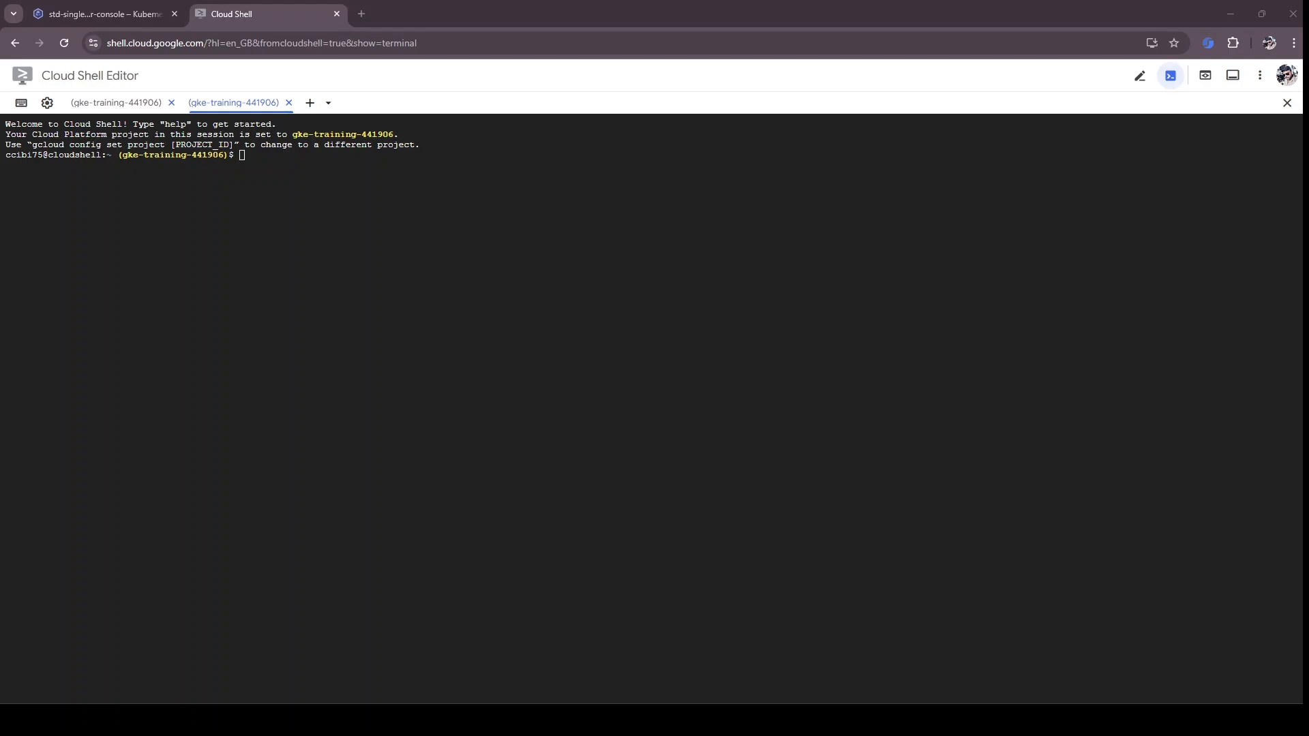
pyautogui.click(339, 238)
pyautogui.click(400, 266)
pyautogui.hotkey('ctrl', 'l')
# Step: Run gcloud container clusters get-credentials std-single-zone-cluster-console --location us-central1-c
pyautogui.hotkey('ctrl', 'v')
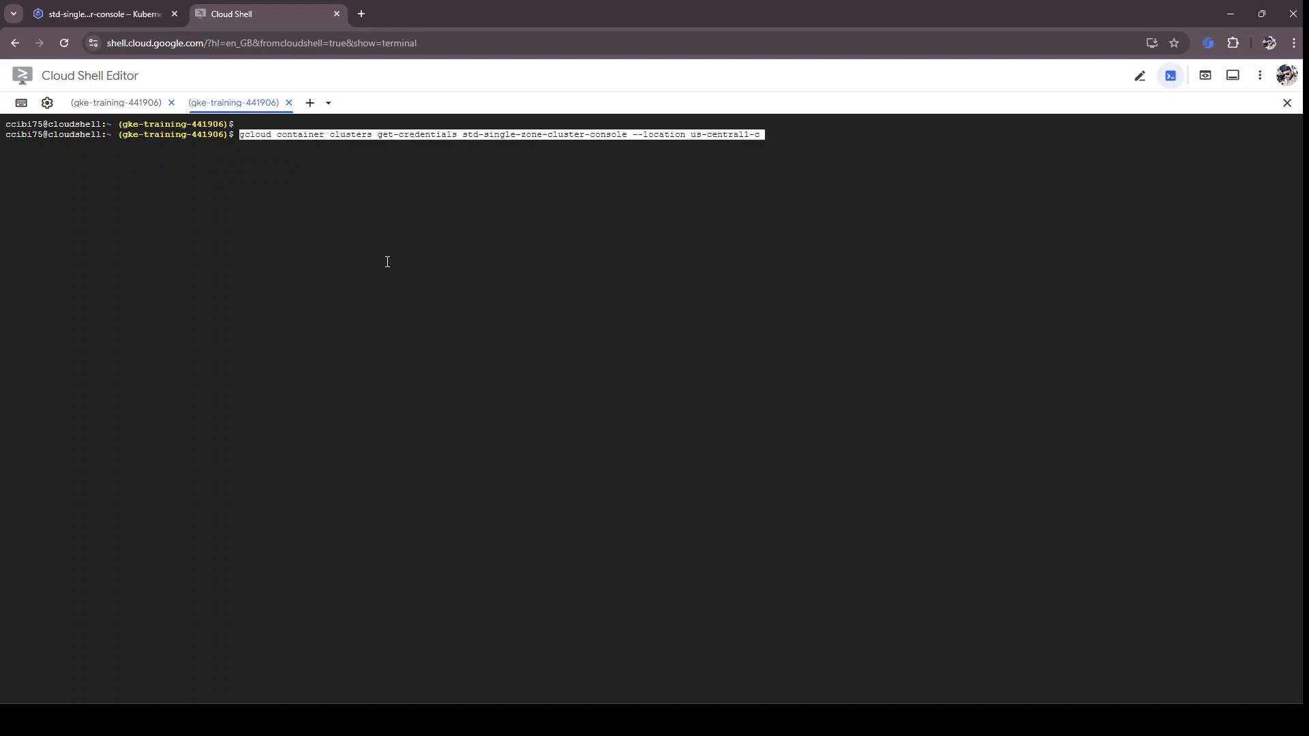
pyautogui.press('End')
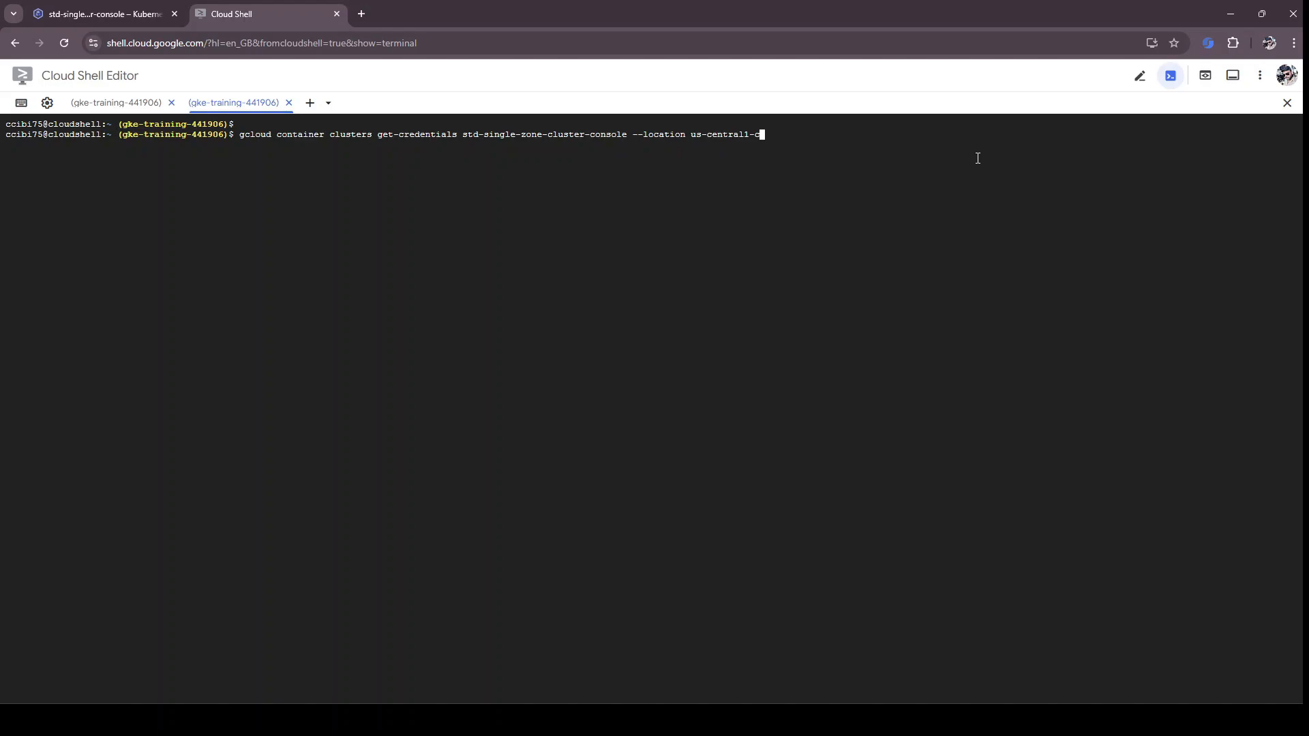
pyautogui.press('Return')
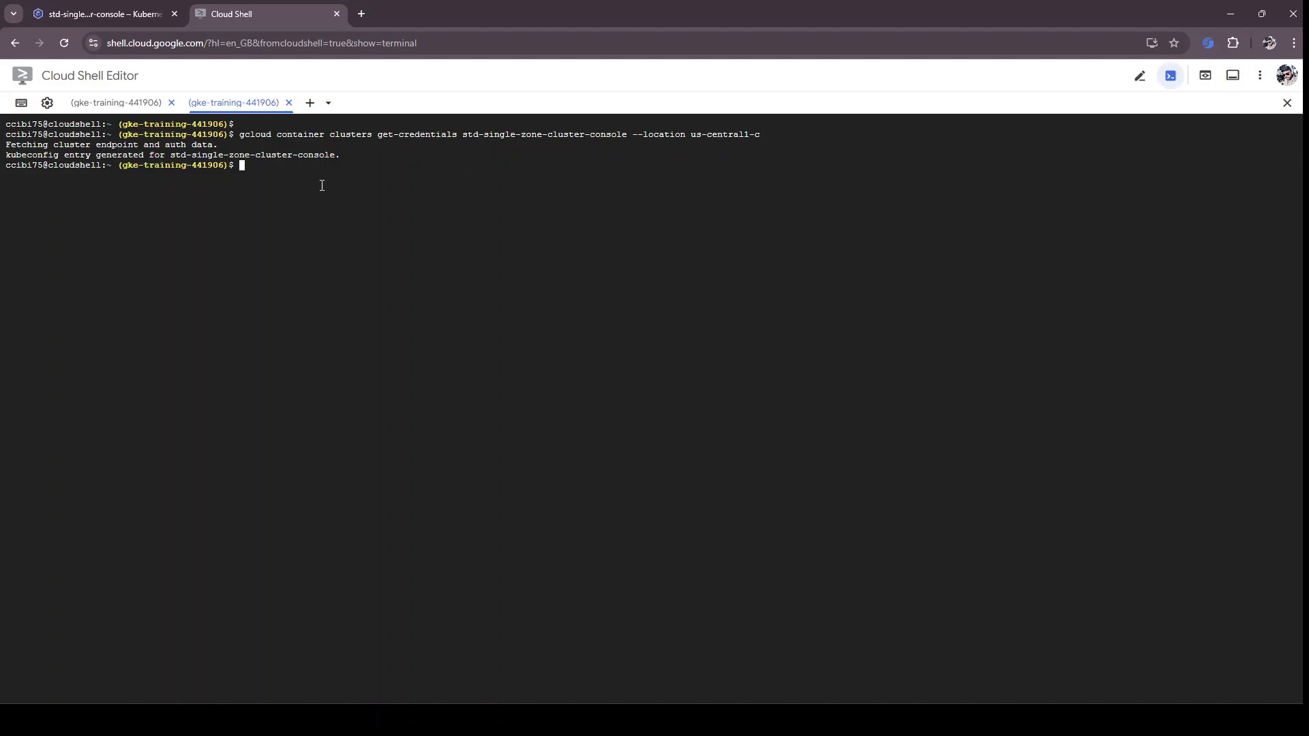
# Step: List the contents of ~/.kube/ with ls -l and print the ~/.kube/config file with cat
pyautogui.write('ls -l ~/.kube/')
pyautogui.press('Return')
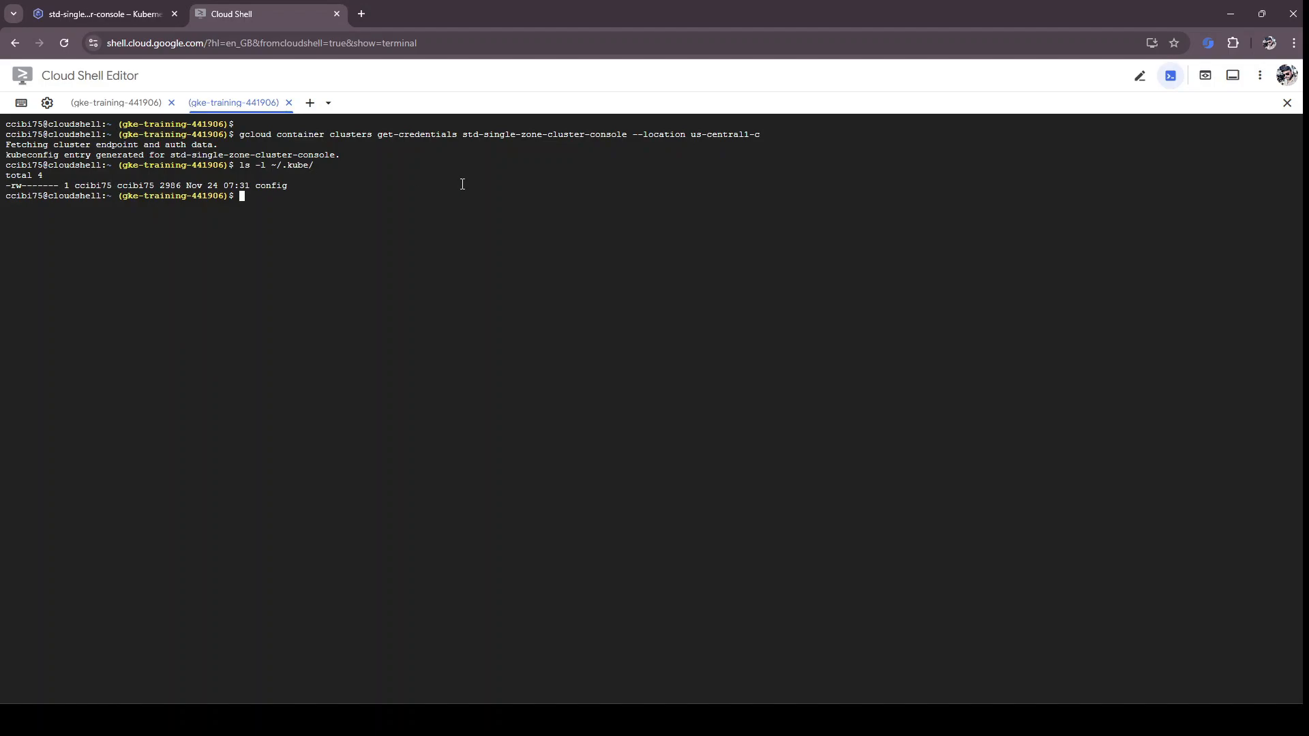
pyautogui.press('Up')
pyautogui.write('confi')
pyautogui.press('Home')
pyautogui.press('Delete')
pyautogui.press('Delete')
pyautogui.press('Delete')
pyautogui.press('Delete')
pyautogui.press('Delete')
pyautogui.write('cat')
pyautogui.press('Return')
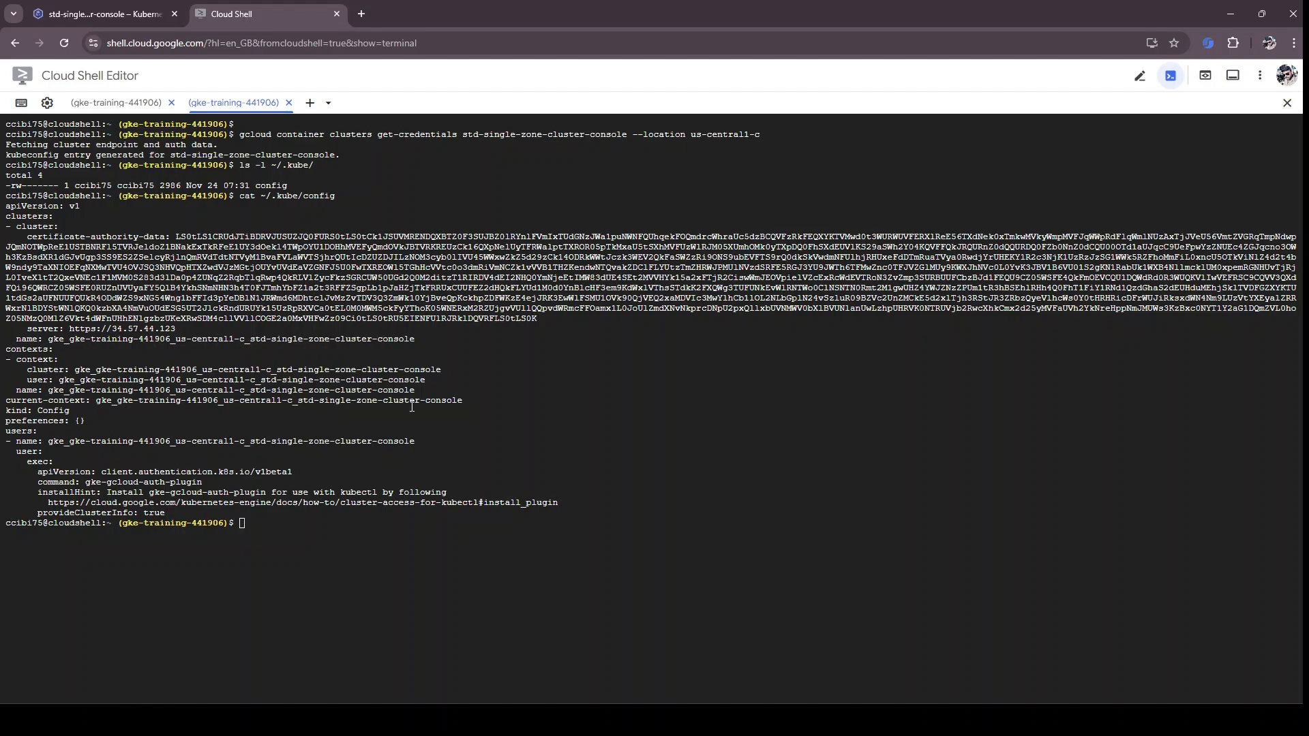
# Step: Examine the contexts, current context, user name and authentication plugin entries in the printed kubeconfig
pyautogui.moveTo(462, 402); pyautogui.dragTo(7, 349)
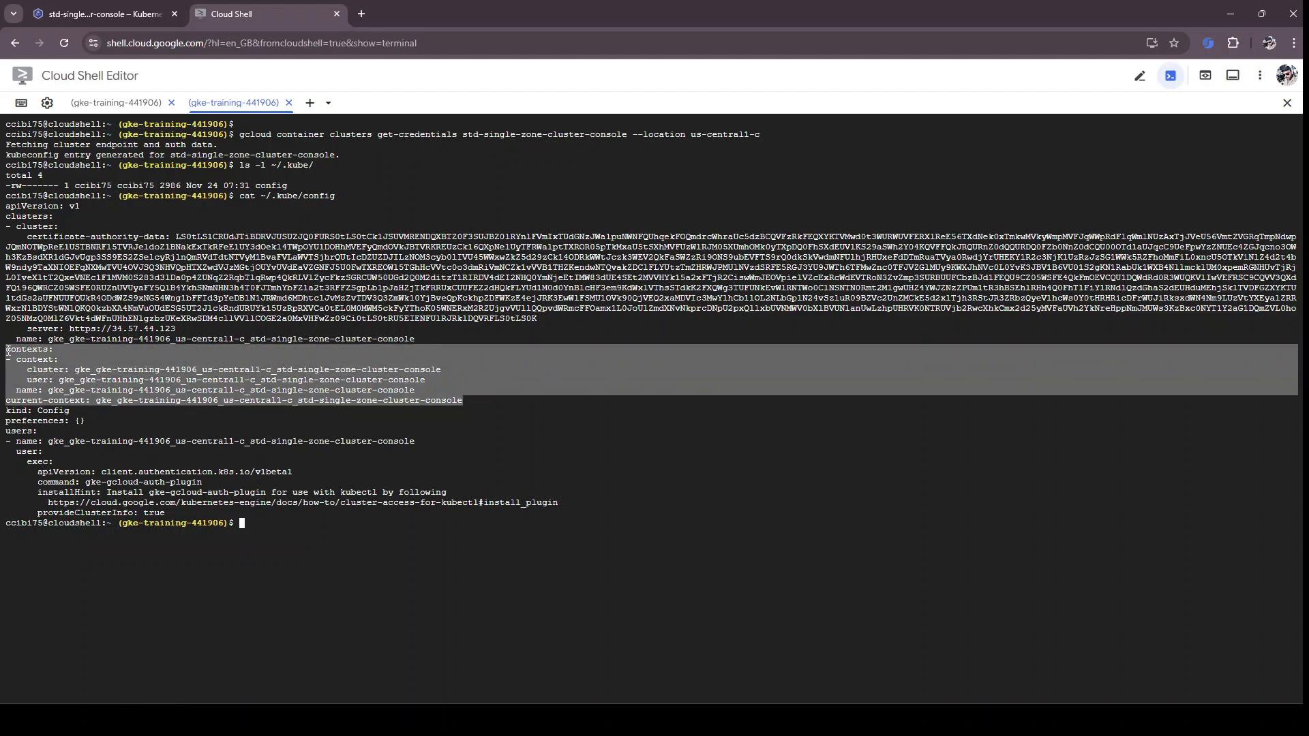
pyautogui.click(39, 417)
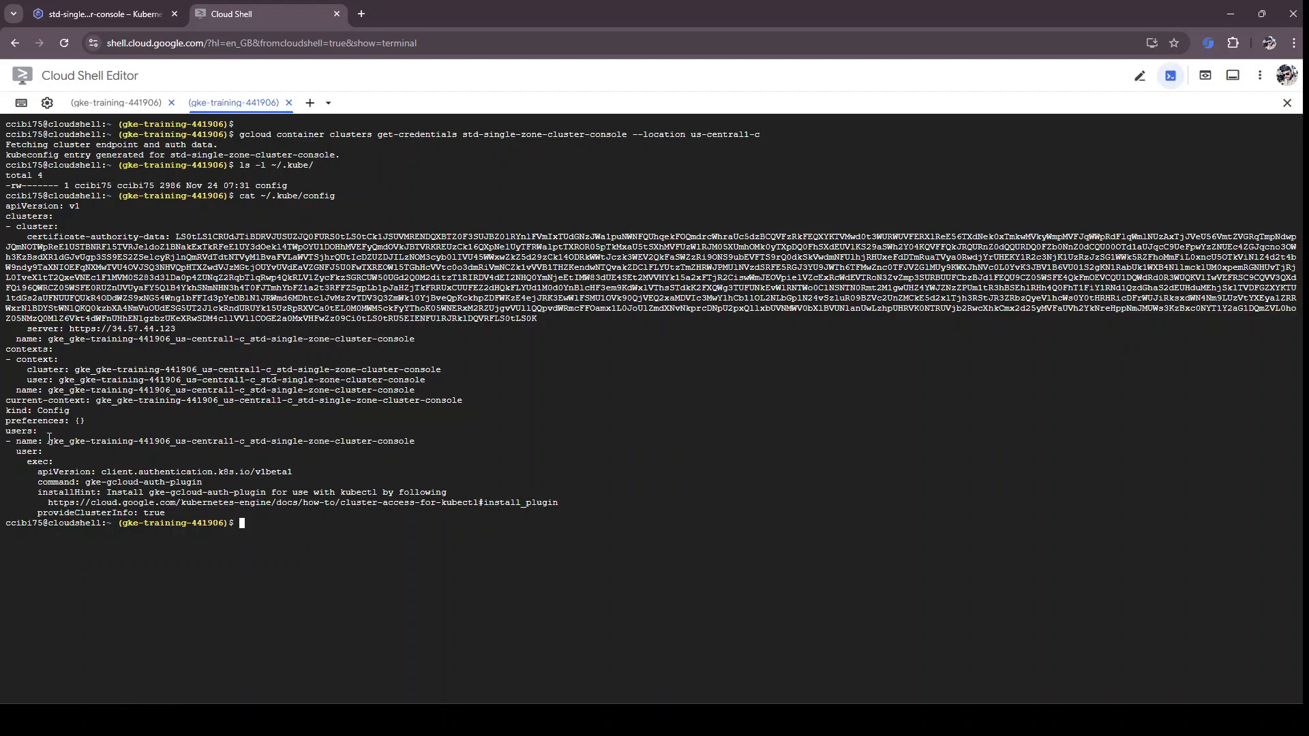
pyautogui.moveTo(48, 441); pyautogui.dragTo(412, 441)
pyautogui.moveTo(86, 482); pyautogui.dragTo(210, 487)
pyautogui.press('Return')
pyautogui.press('Return')
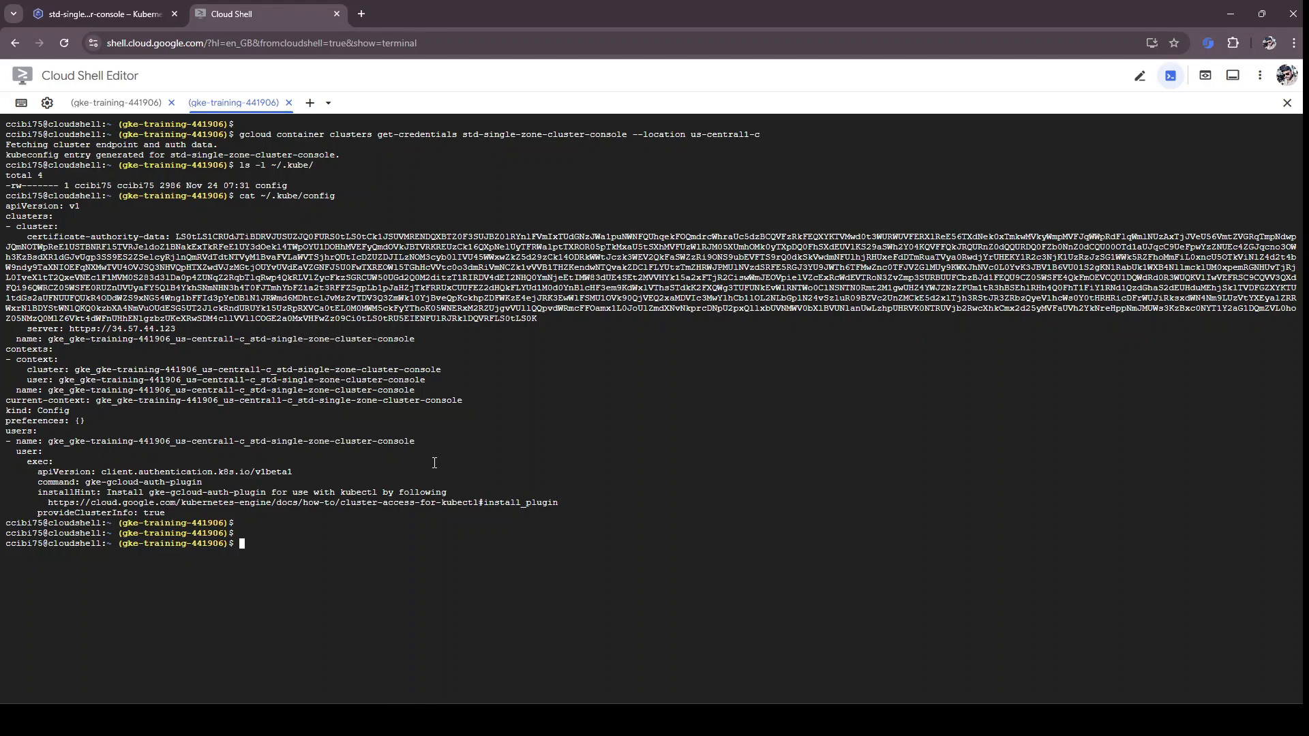
# Step: Query the active kubectl context with kubectl config current-context
pyautogui.write('kubectl config current-context')
pyautogui.press('Return')
pyautogui.press('Return')
pyautogui.press('Return')
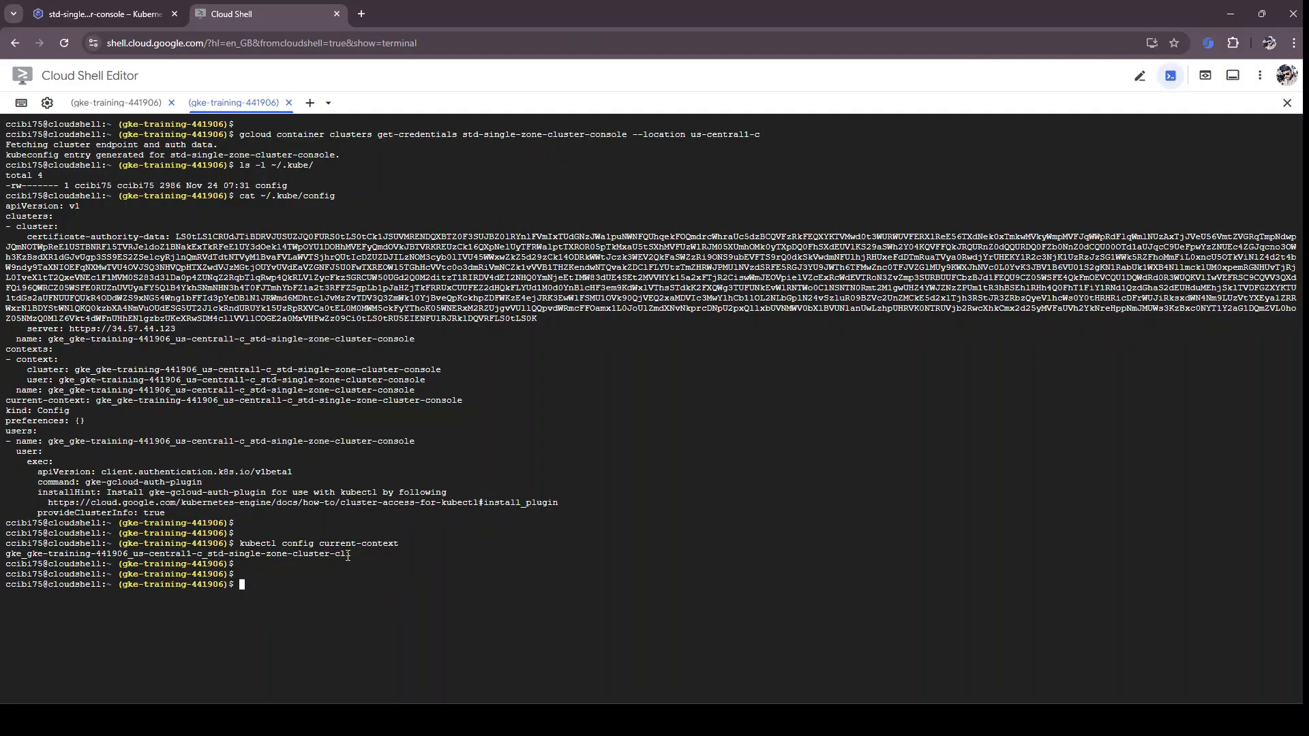
# Step: Switch to the context gke_gke-training-441906_us-central1-c_std-single-zone-cluster-console with kubectl config use-context, copying its name from the printed kubeconfig
pyautogui.moveTo(351, 554); pyautogui.dragTo(8, 553)
pyautogui.press('Up')
pyautogui.press('BackSpace')
pyautogui.press('BackSpace')
pyautogui.press('BackSpace')
pyautogui.press('BackSpace')
pyautogui.press('BackSpace')
pyautogui.press('BackSpace')
pyautogui.press('BackSpace')
pyautogui.press('BackSpace')
pyautogui.press('BackSpace')
pyautogui.press('BackSpace')
pyautogui.press('BackSpace')
pyautogui.press('BackSpace')
pyautogui.press('BackSpace')
pyautogui.press('BackSpace')
pyautogui.press('BackSpace')
pyautogui.press('BackSpace')
pyautogui.press('BackSpace')
pyautogui.write('g use-context')
pyautogui.moveTo(49, 390); pyautogui.dragTo(415, 390)
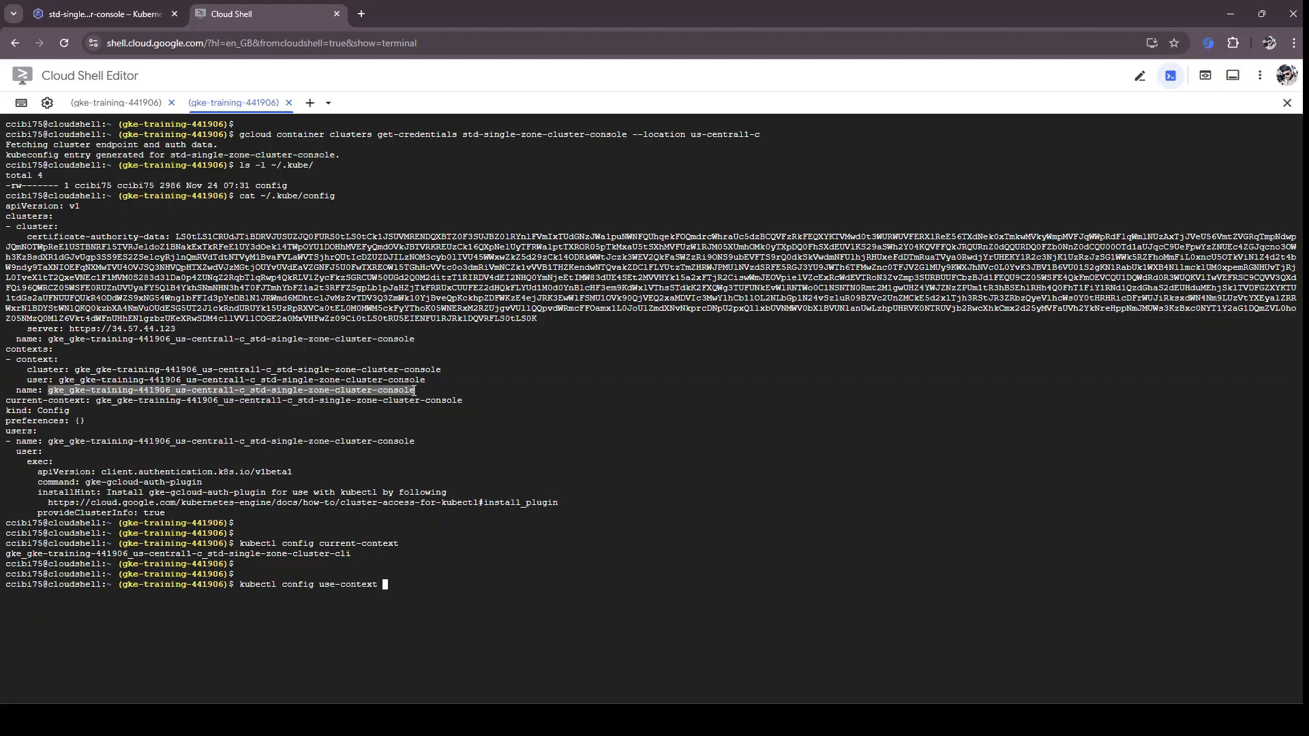
pyautogui.hotkey('ctrl', 'c')
pyautogui.hotkey('ctrl', 'v')
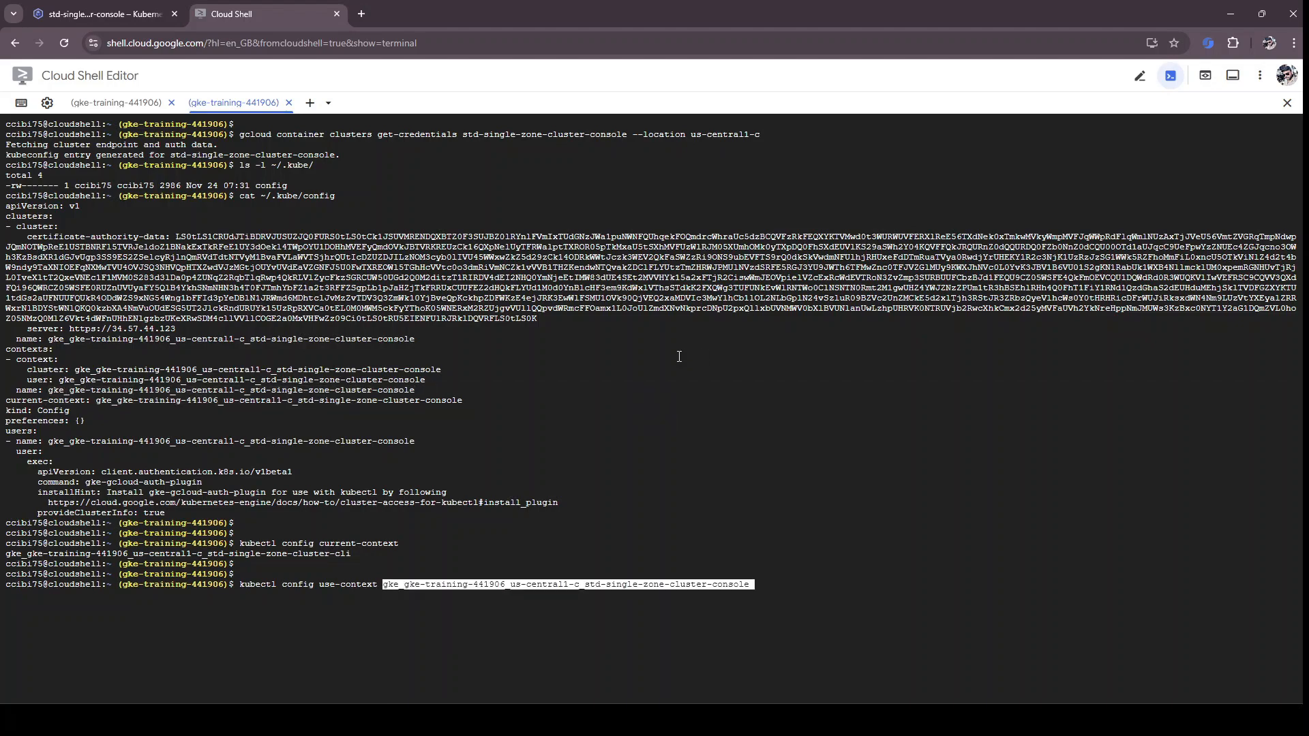
pyautogui.press('Return')
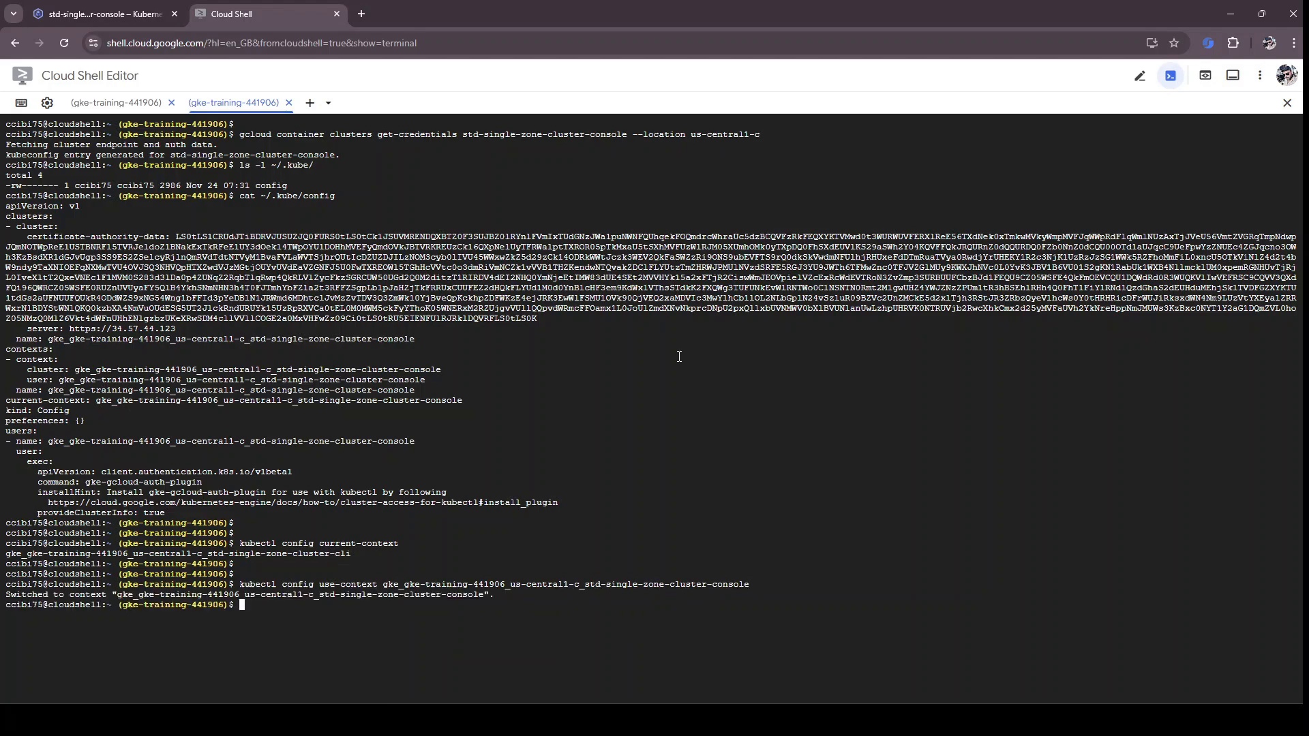
# Step: Check the active context again by rerunning kubectl config current-context
pyautogui.press('Return')
pyautogui.press('Return')
pyautogui.press('Up')
pyautogui.press('Up')
pyautogui.press('Return')
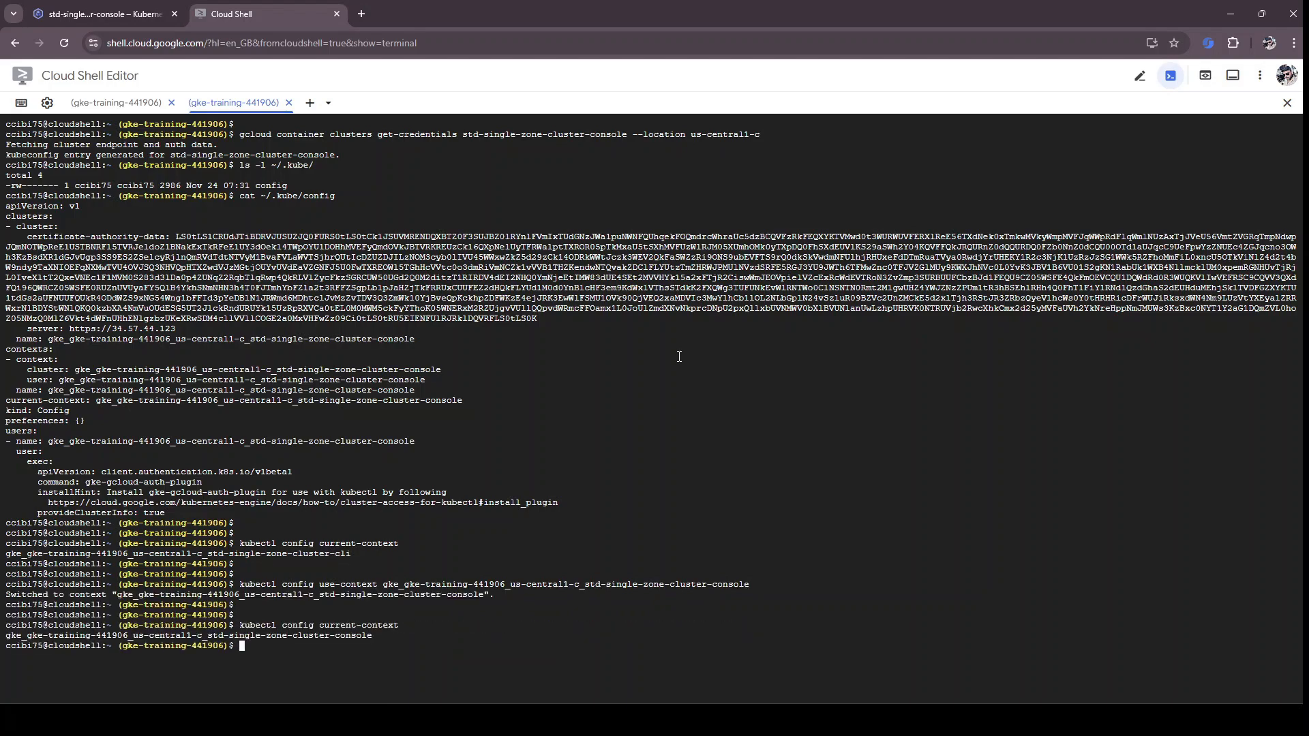
# Step: List the namespaces of the console-created cluster with kubectl get ns
pyautogui.press('Return')
pyautogui.write('kubectl')
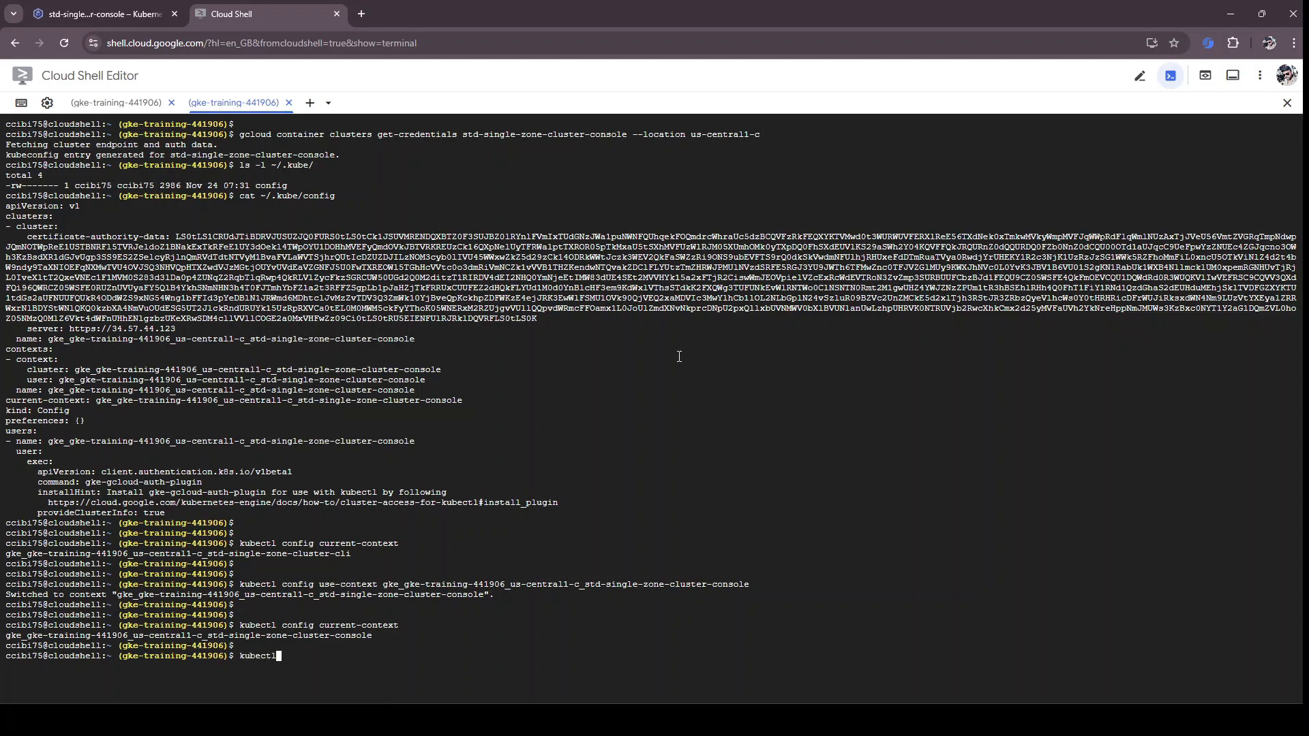
pyautogui.write(' get ns')
pyautogui.press('Return')
pyautogui.press('Return')
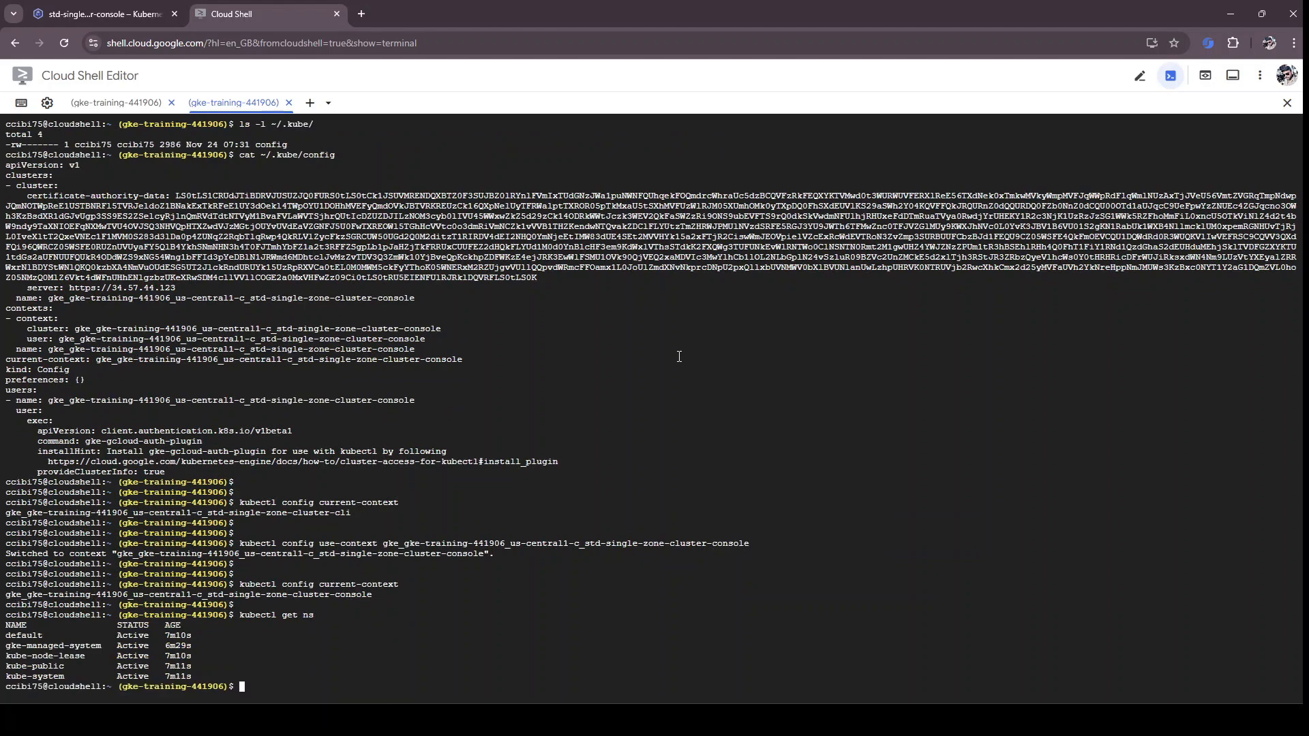
pyautogui.press('Return')
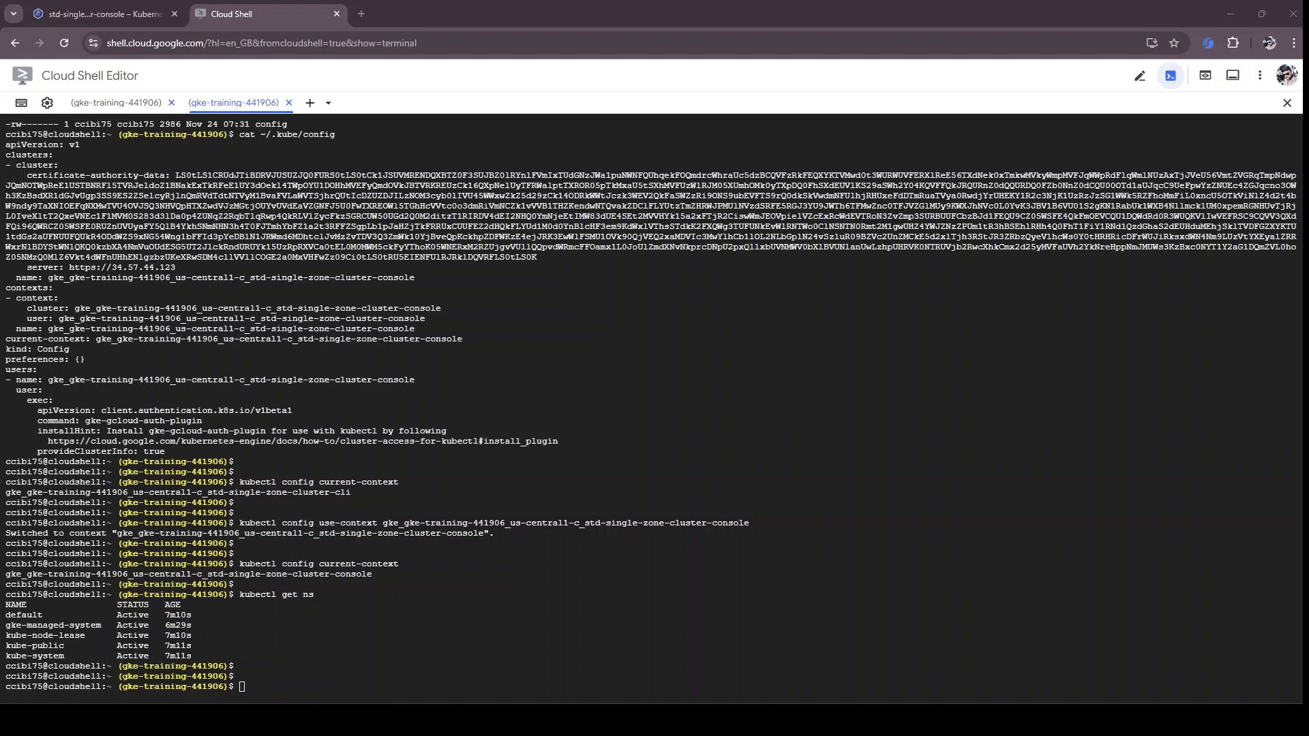
# Step: Create an nginx deployment by running kubectl create deploy nginx --image=nginx:latest
pyautogui.click(526, 646)
pyautogui.hotkey('ctrl', 'v')
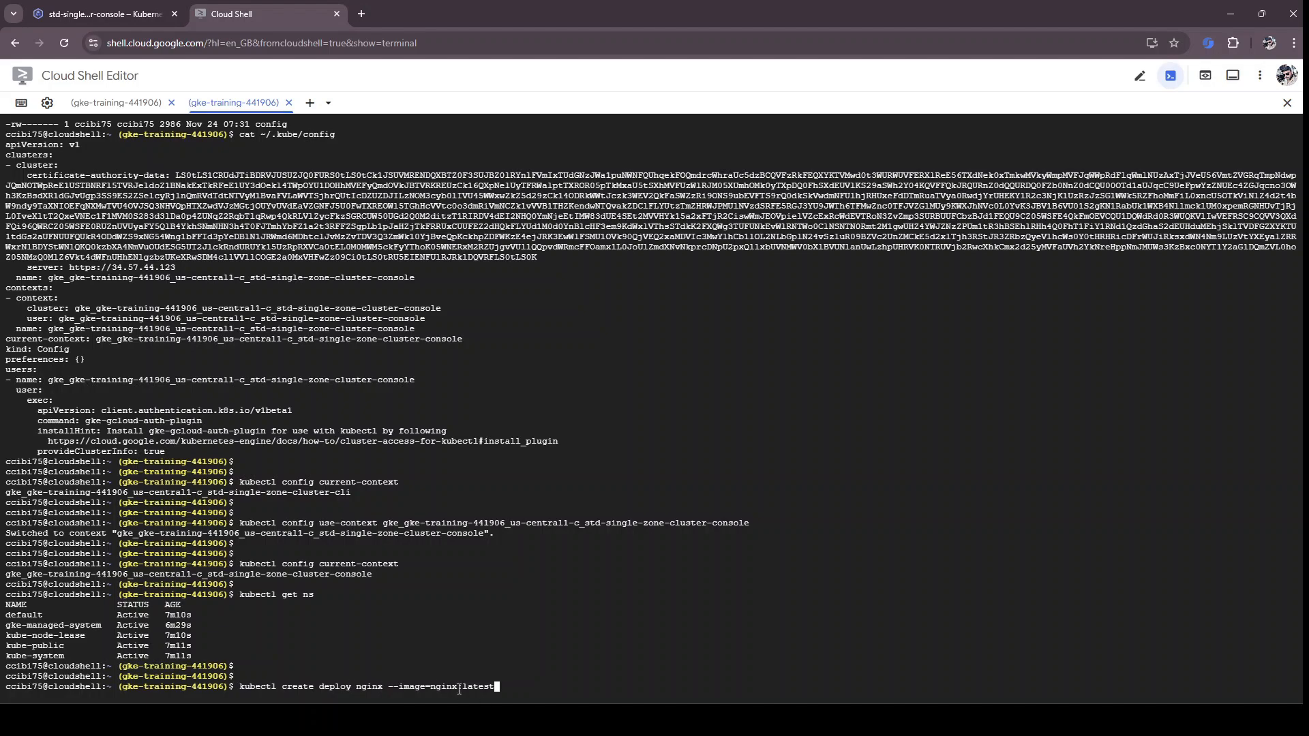
pyautogui.press('Return')
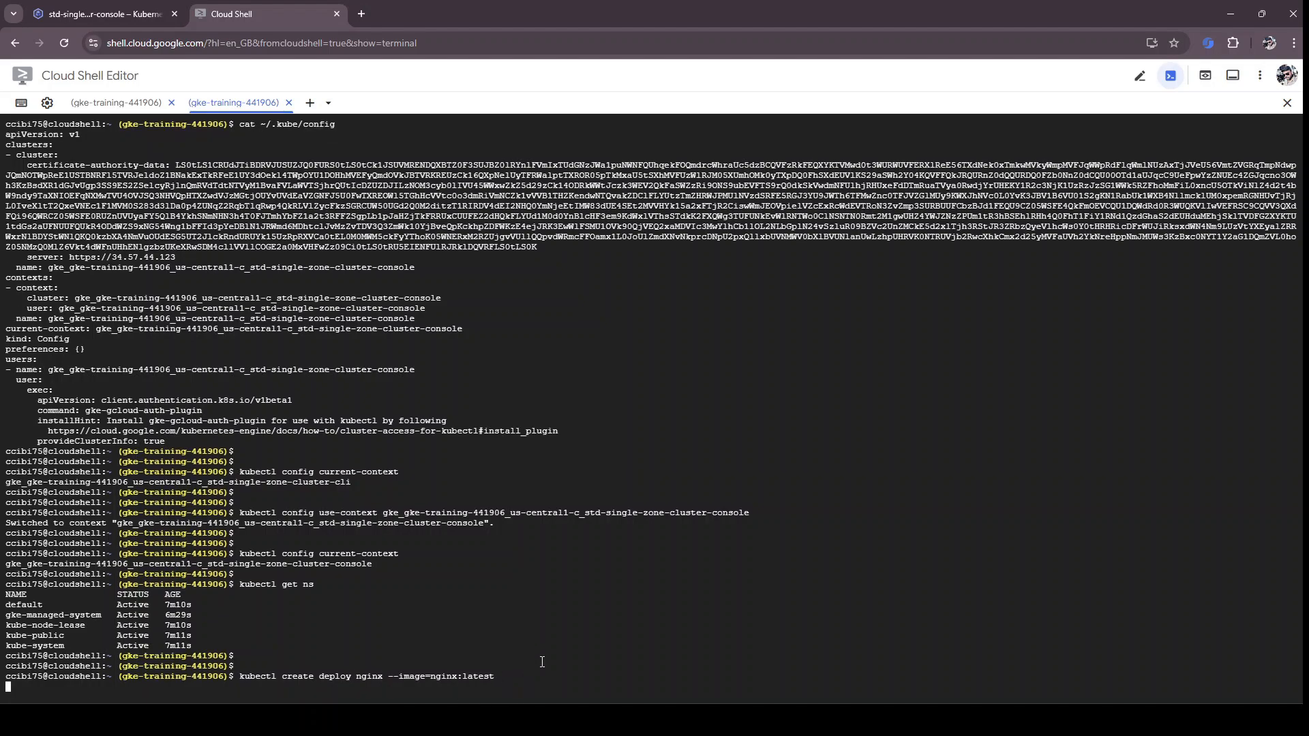
pyautogui.press('Return')
pyautogui.press('Return')
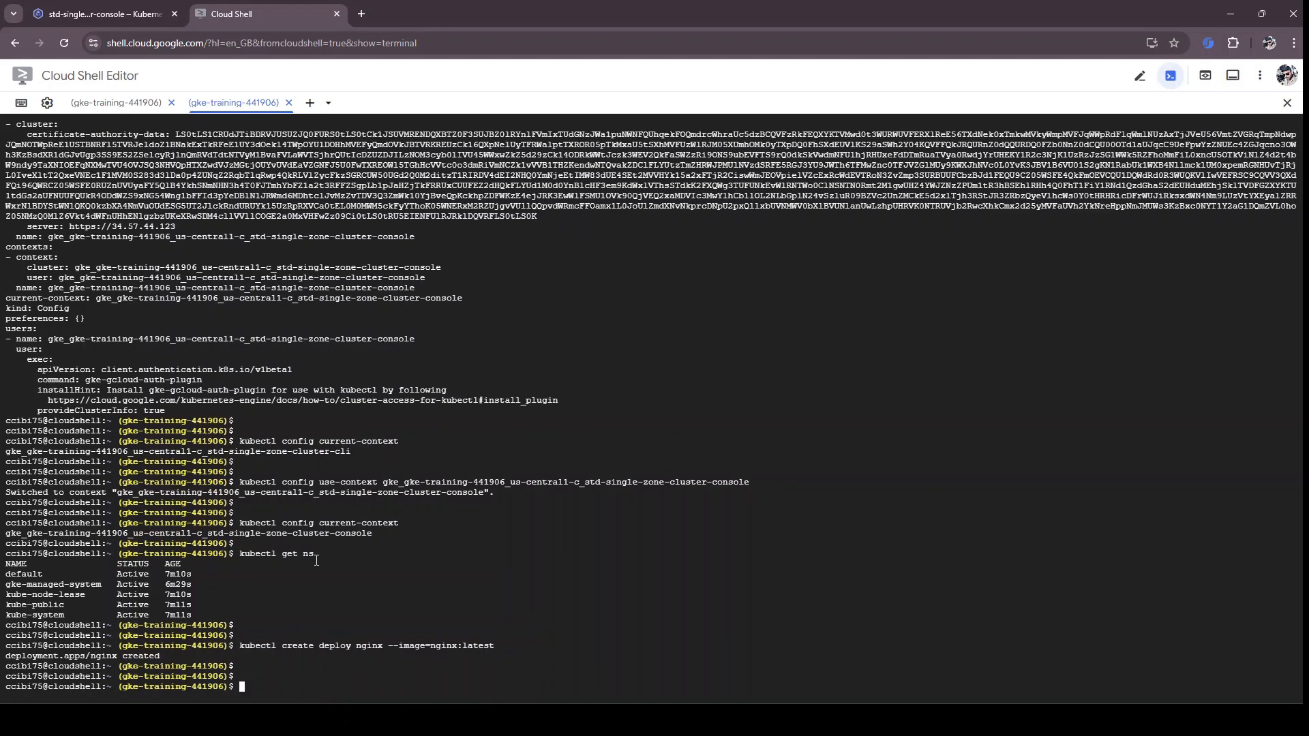
# Step: Run kubectl get deploy,pods and check the readiness and status of the nginx deployment and its pod
pyautogui.write('kubectl get deploy,pods')
pyautogui.press('Return')
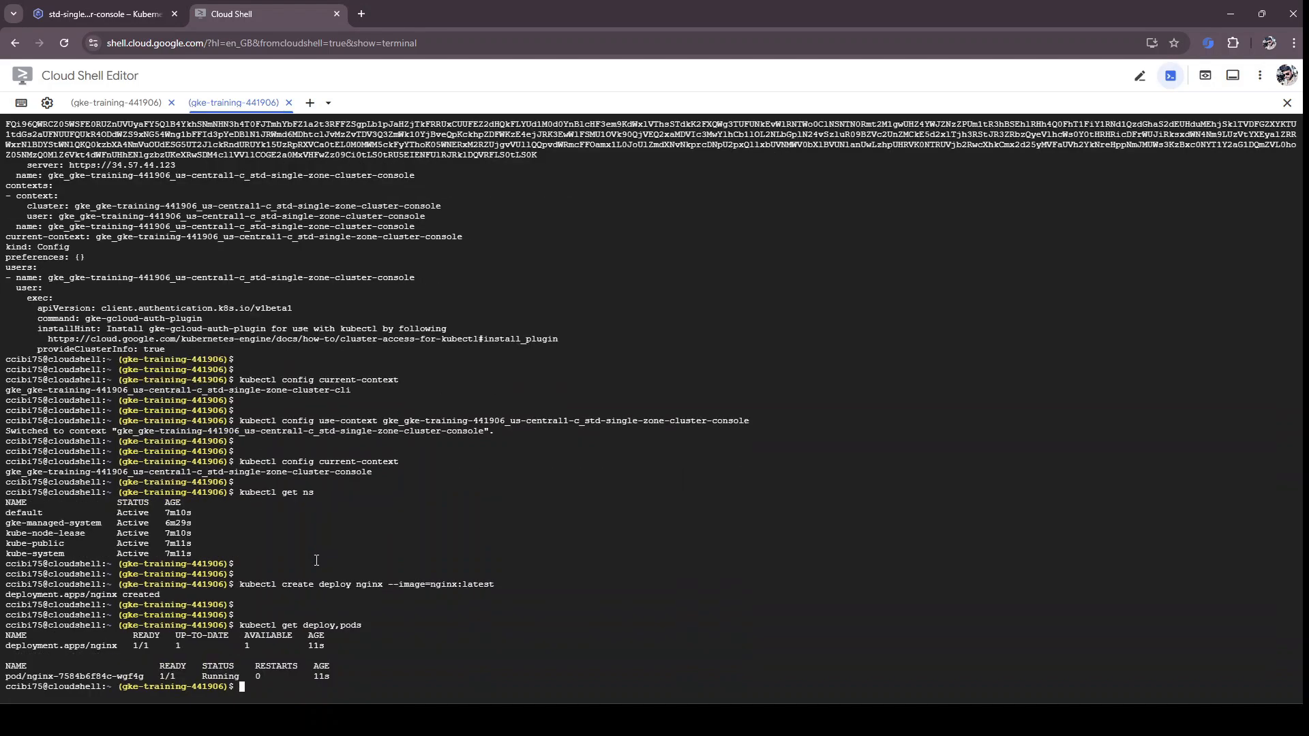
pyautogui.press('Return')
pyautogui.press('Return')
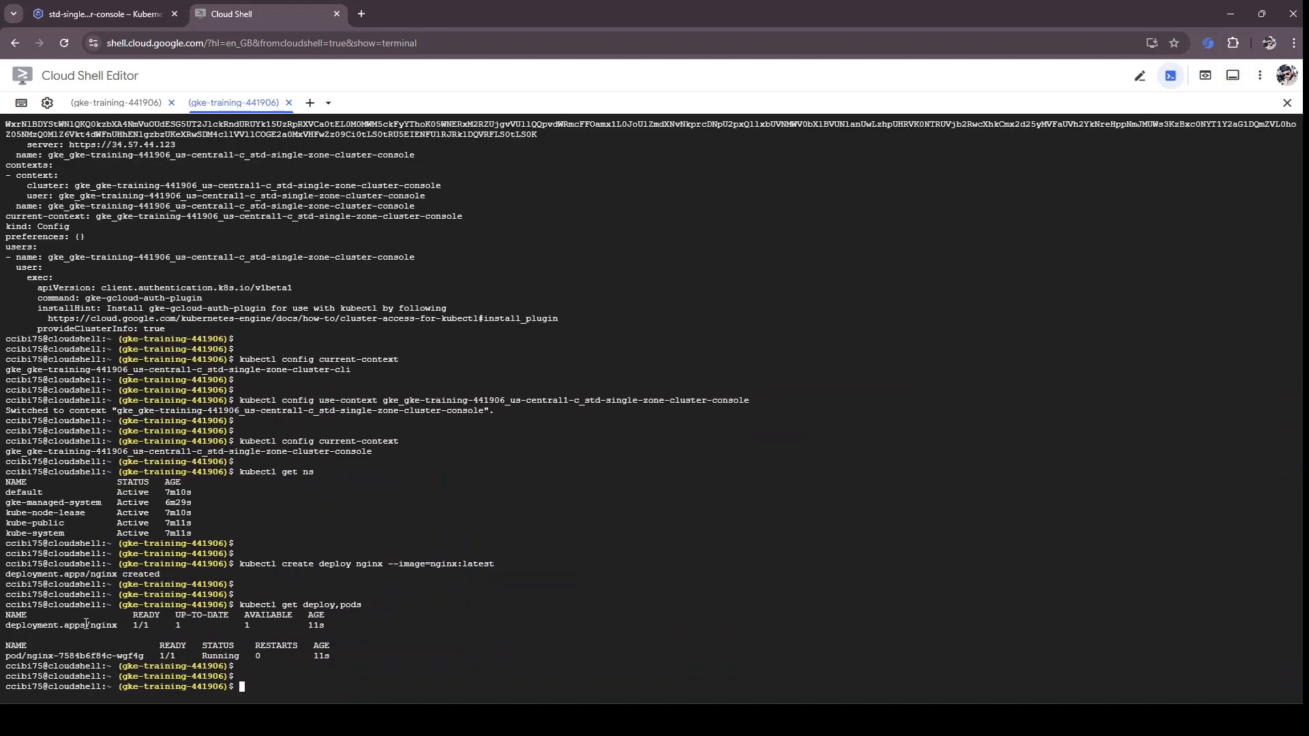
pyautogui.moveTo(86, 624); pyautogui.dragTo(333, 626)
pyautogui.moveTo(27, 655); pyautogui.dragTo(340, 655)
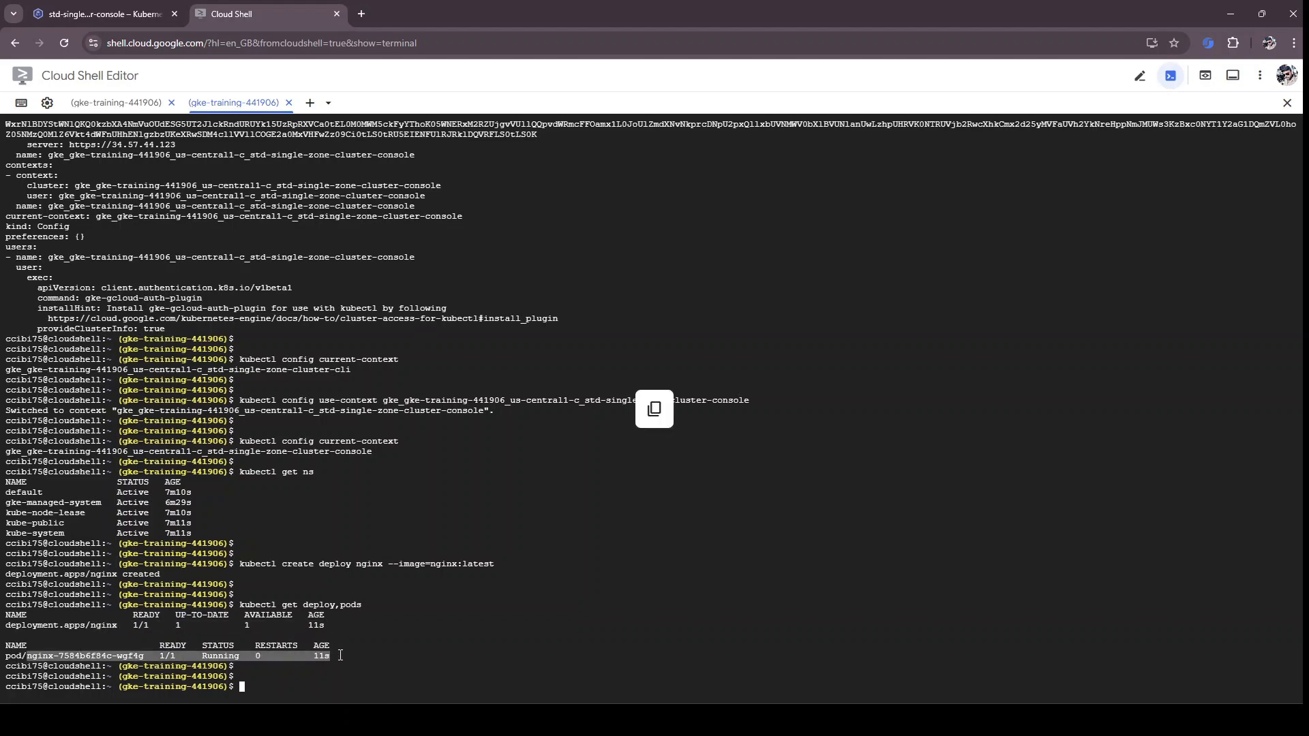
pyautogui.click(340, 655)
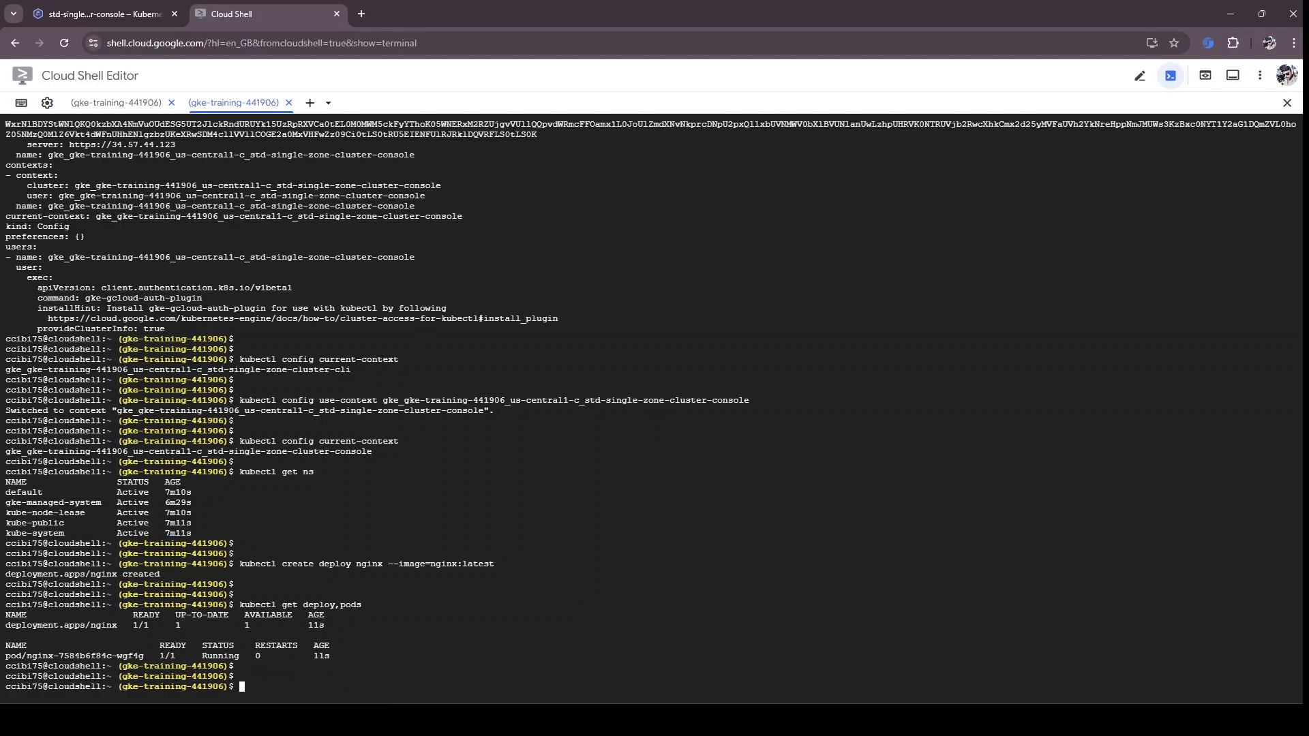
# Step: Expose the nginx deployment by running kubectl expose deploy nginx --port=80 --target-port=80 --type='LoadBalancer'
pyautogui.hotkey('alt', 'Tab')
pyautogui.click(429, 501)
pyautogui.write("kubectl expose deploy nginx --port=80 --target-port=80 --type='LoadBalancer'")
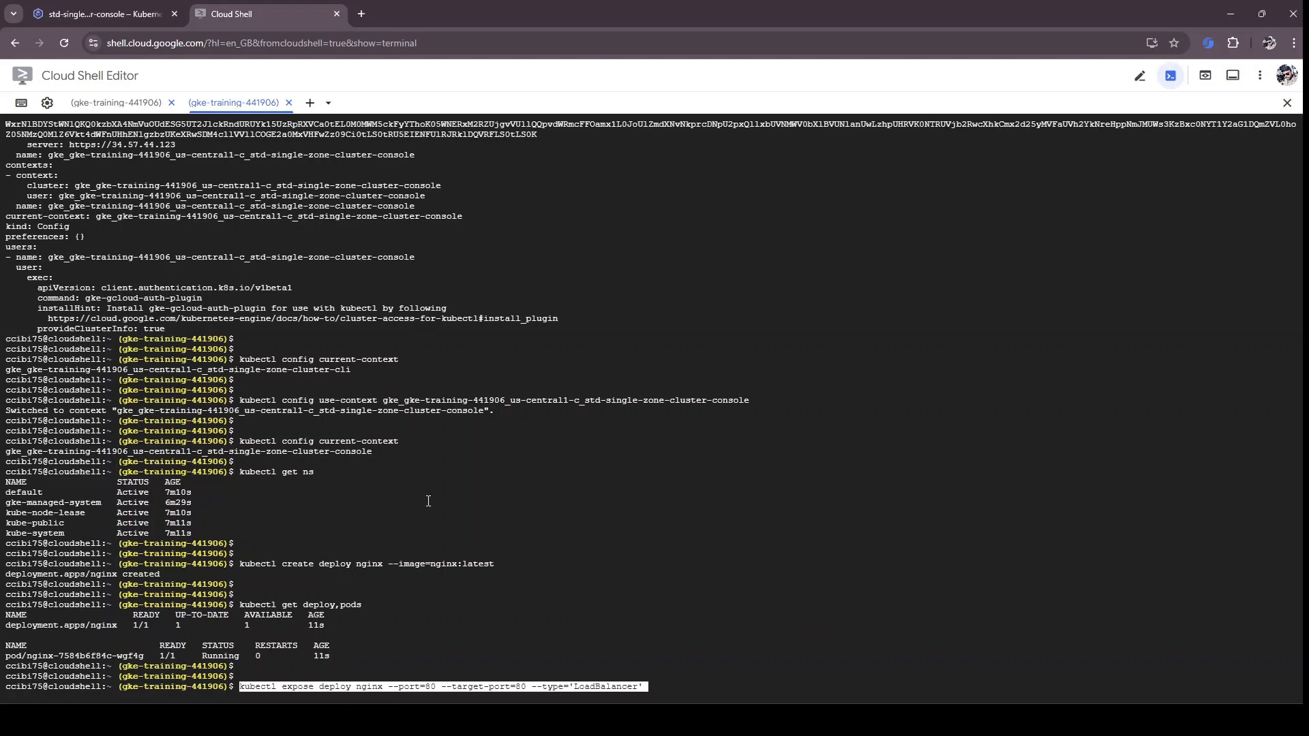
pyautogui.press('Left')
pyautogui.press('Right')
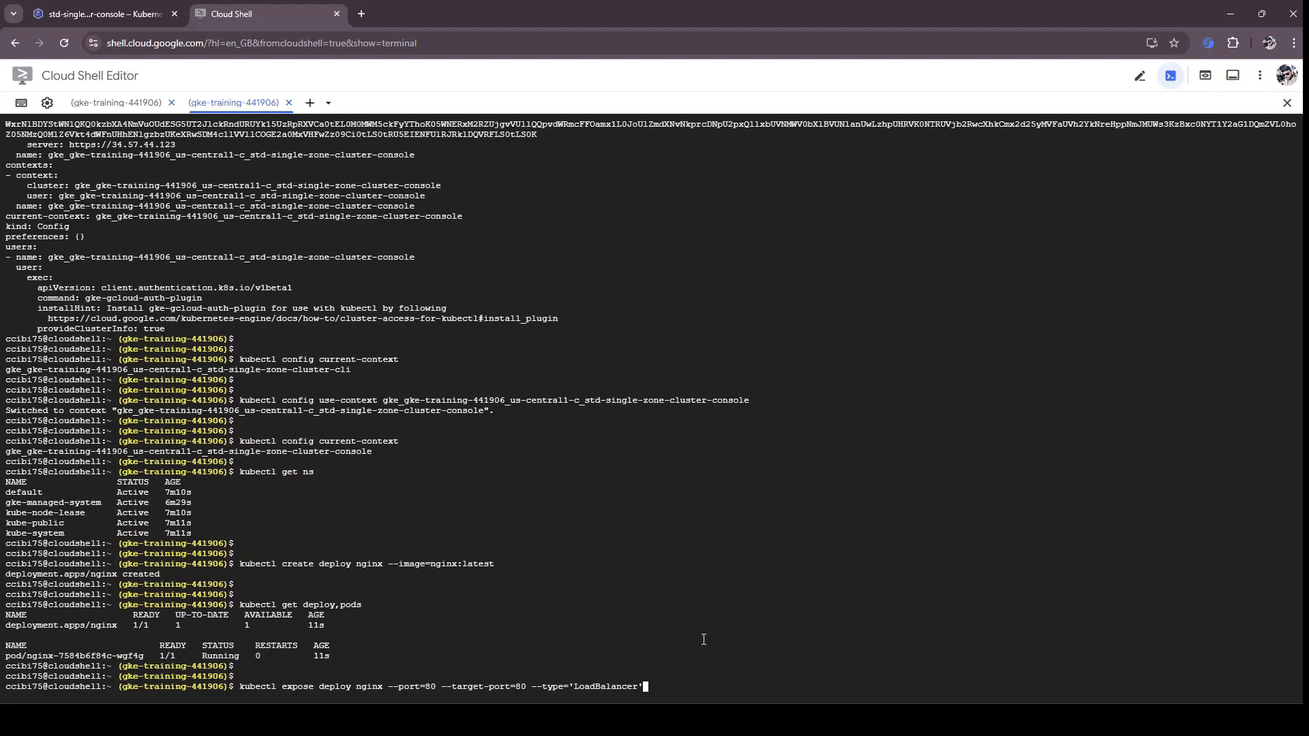
pyautogui.press('Return')
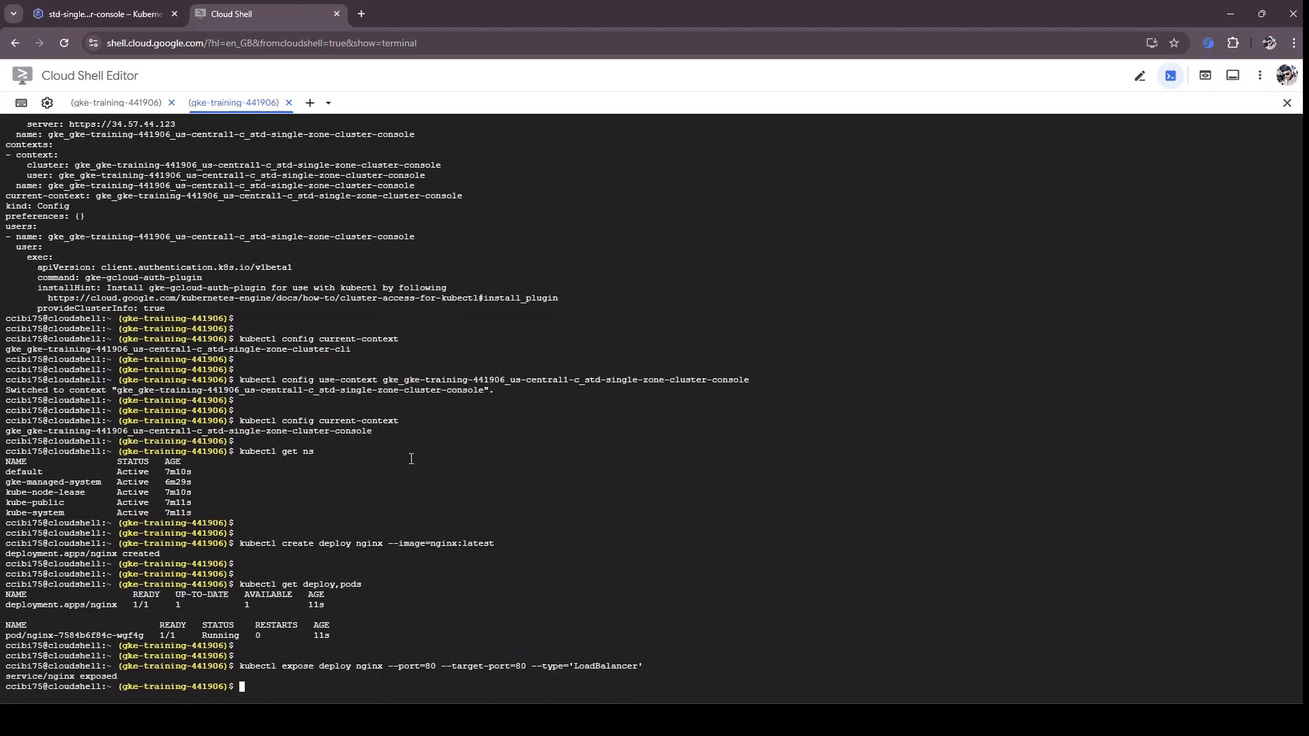
# Step: Run kubectl get deploy,pods,svc and check the external IP of the nginx service
pyautogui.press('Return')
pyautogui.write('kubectl get deploy,pods,svc')
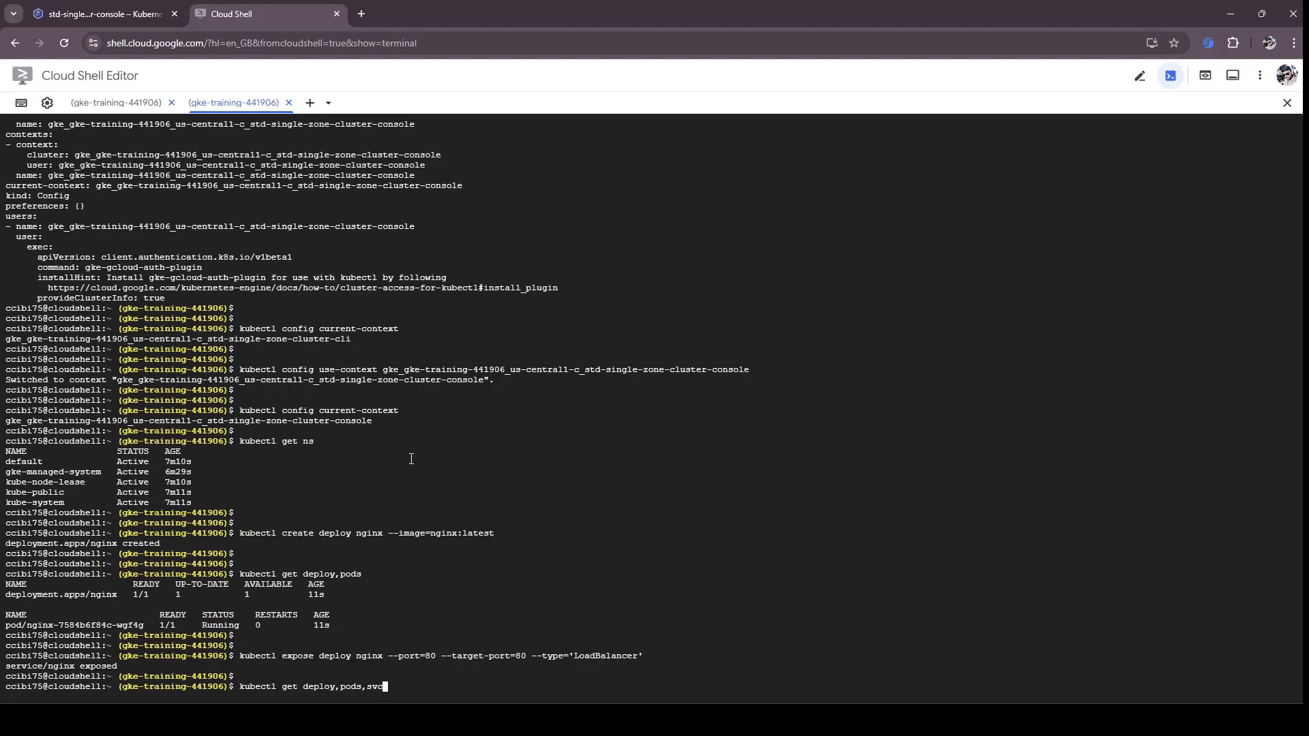
pyautogui.press('Return')
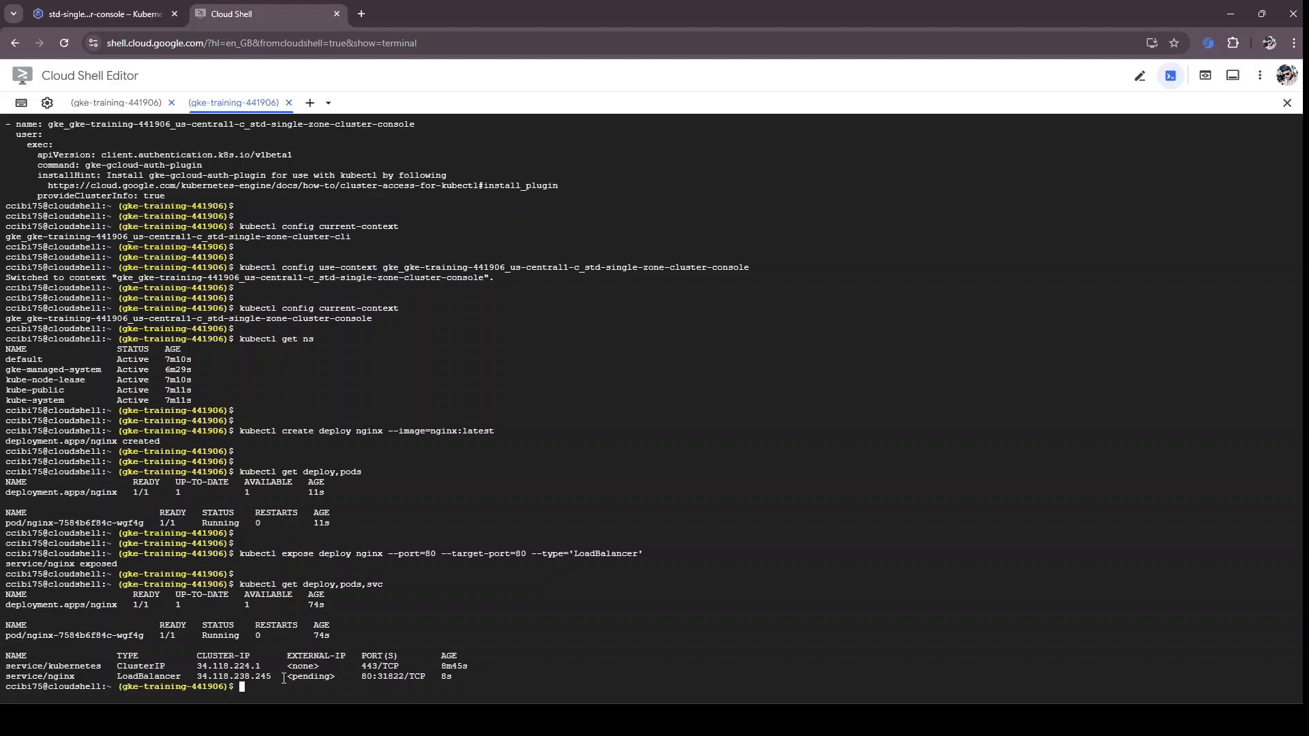
pyautogui.moveTo(287, 676); pyautogui.dragTo(340, 676)
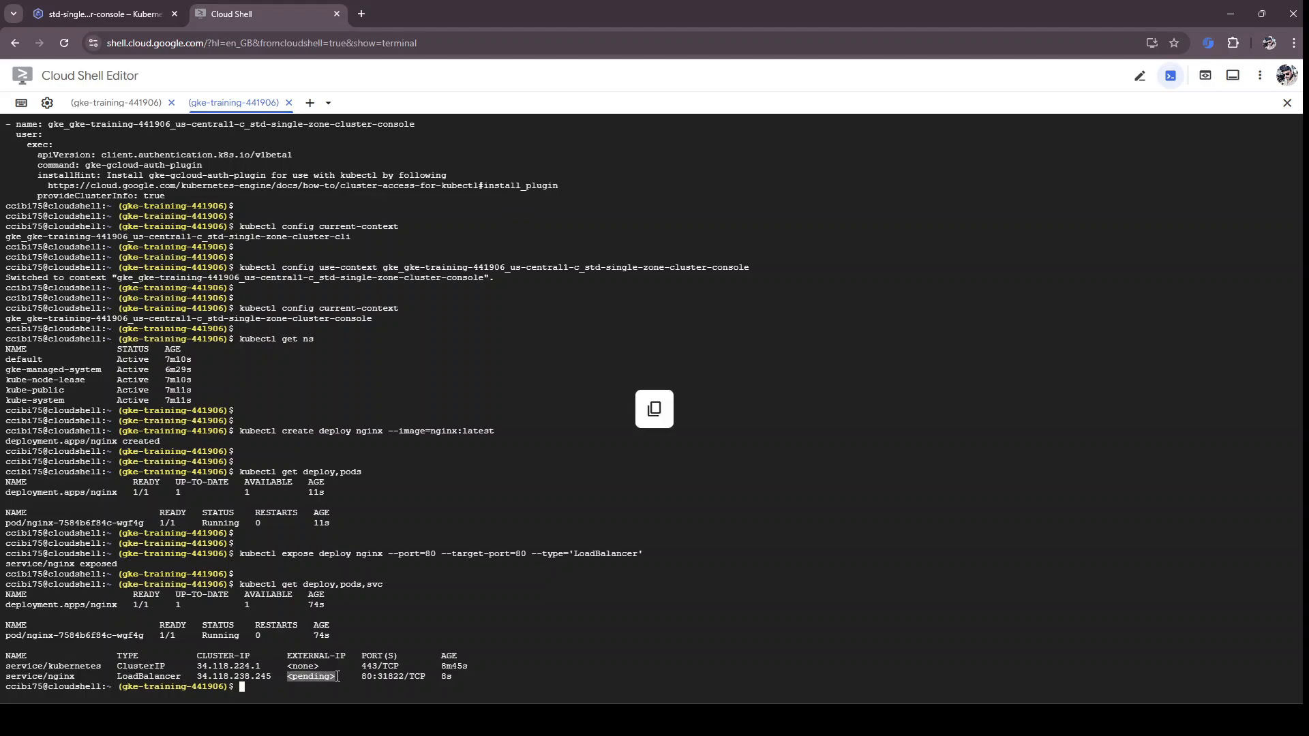
pyautogui.click(82, 9)
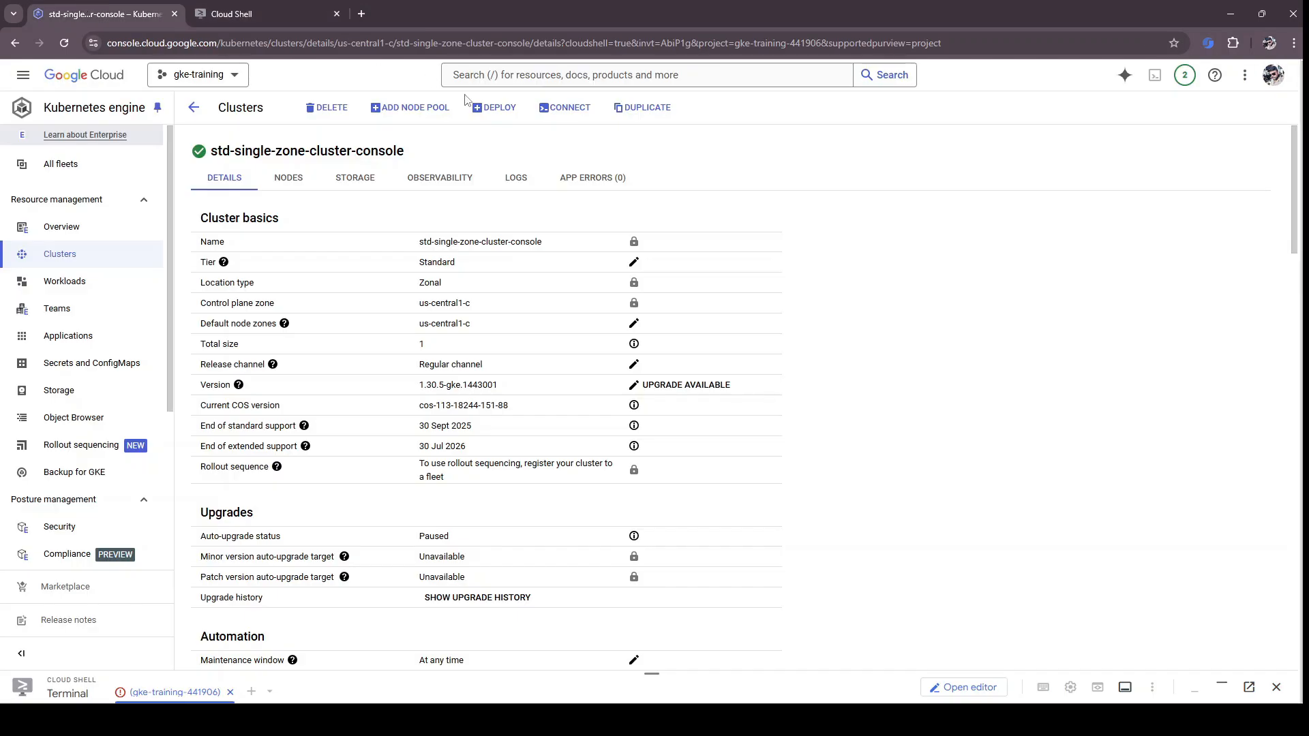
pyautogui.click(477, 78)
pyautogui.click(225, 147)
# Step: Examine the std-single-zone-cluster-cli creation summary in the first Cloud Shell session: location, master version and IP, machine type, node version, node count and status
pyautogui.click(229, 14)
pyautogui.click(116, 102)
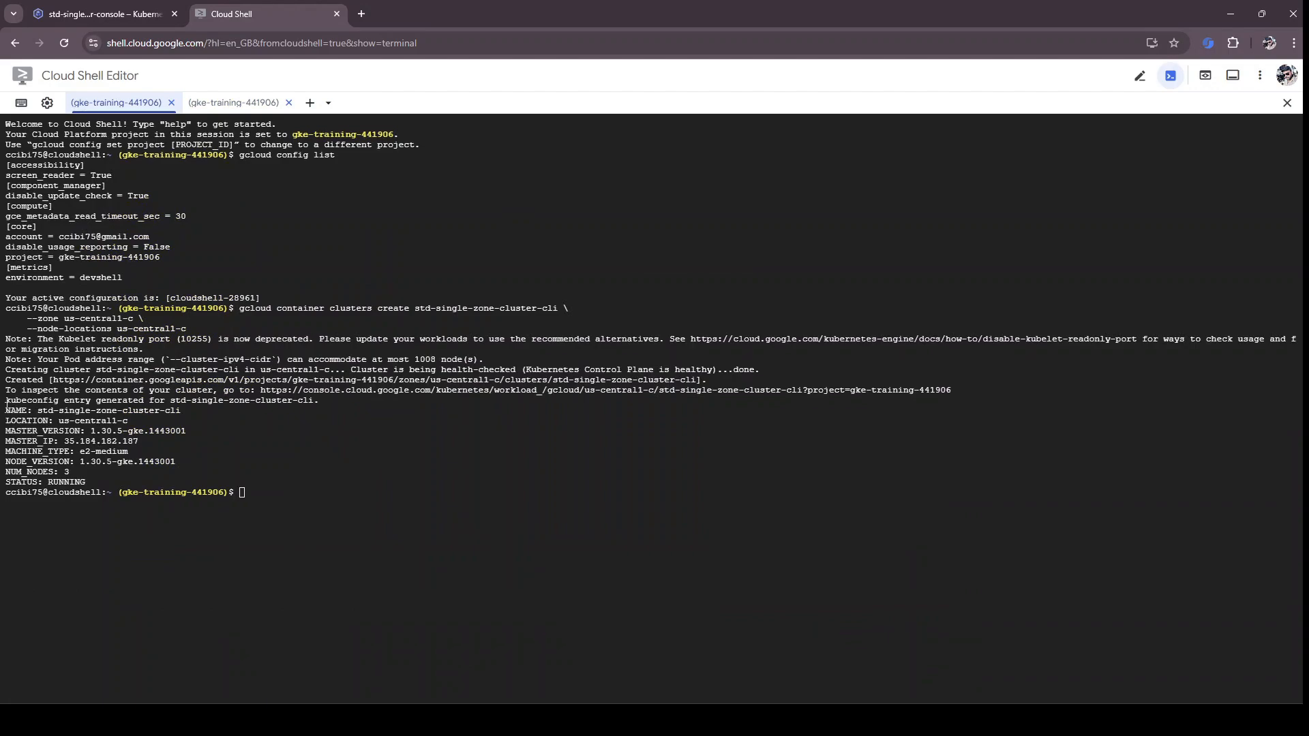
pyautogui.moveTo(7, 407); pyautogui.dragTo(86, 482)
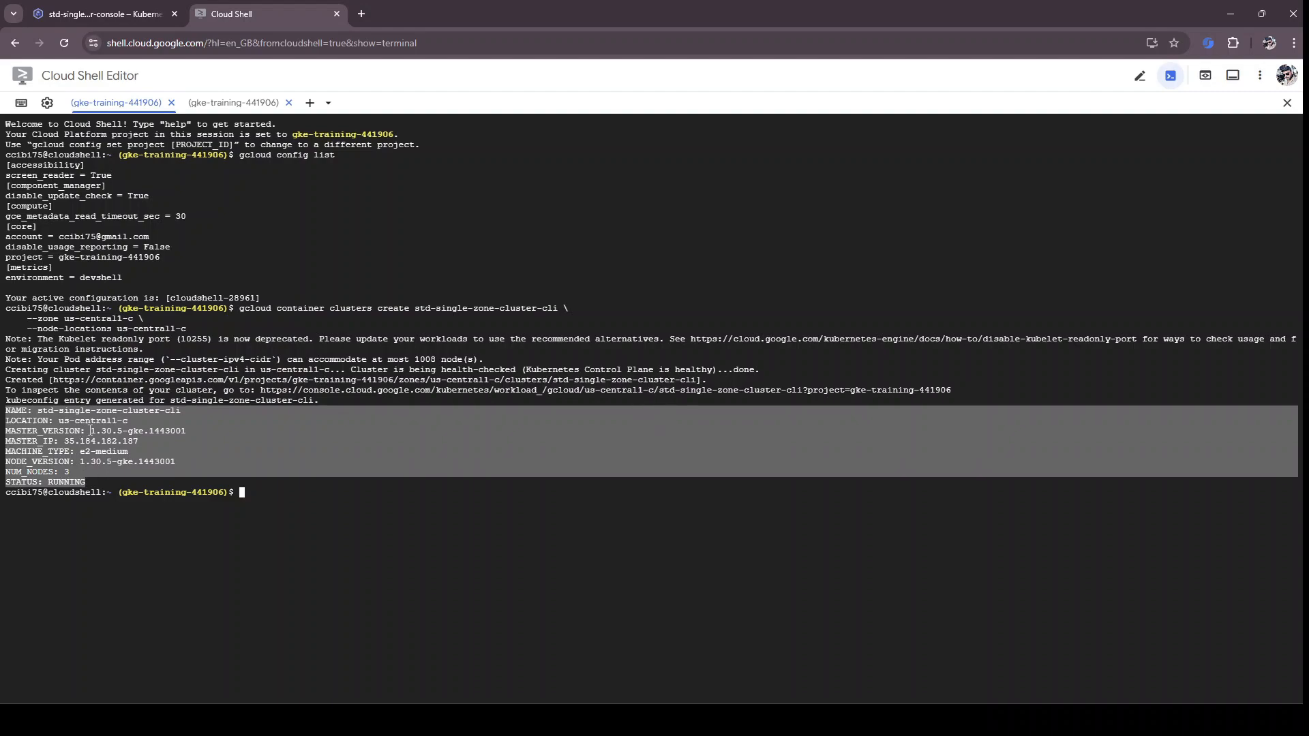
pyautogui.click(52, 462)
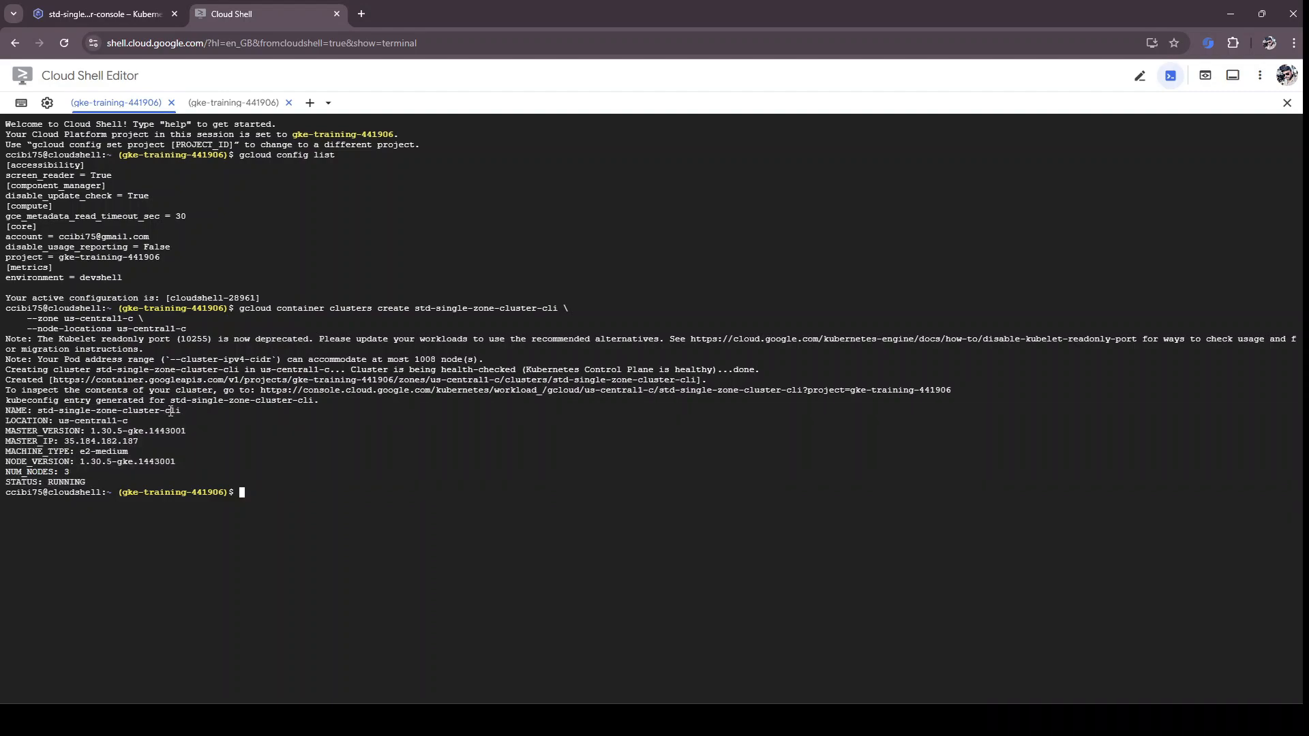
pyautogui.moveTo(143, 423); pyautogui.dragTo(63, 422)
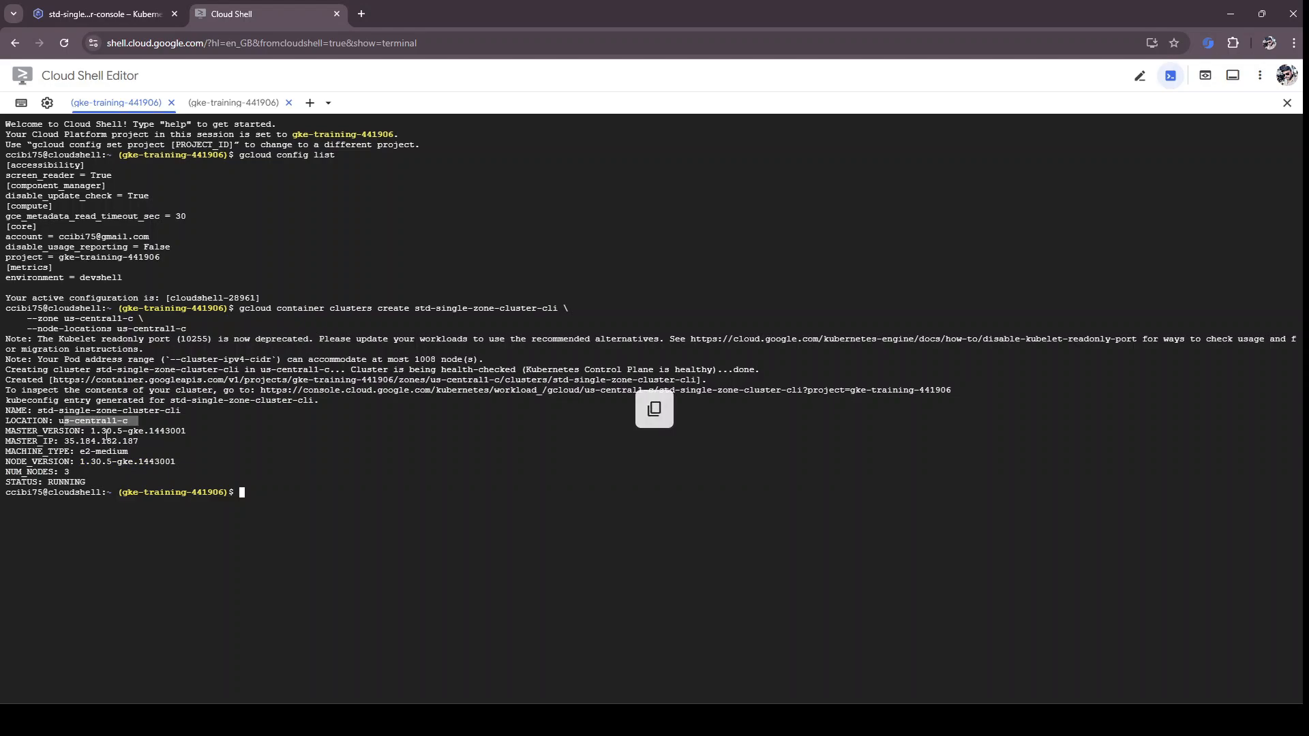
pyautogui.click(94, 433)
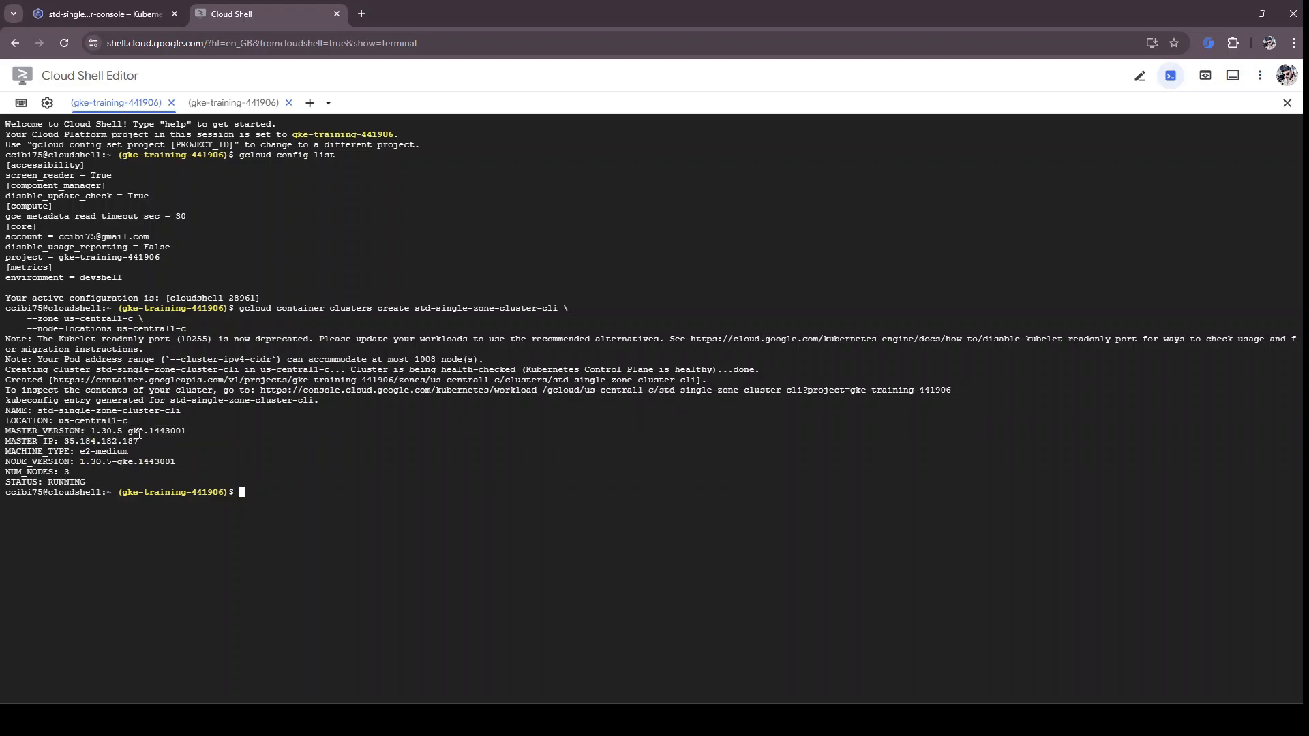
pyautogui.doubleClick(29, 441)
pyautogui.doubleClick(34, 451)
pyautogui.doubleClick(31, 461)
pyautogui.doubleClick(29, 472)
pyautogui.doubleClick(25, 482)
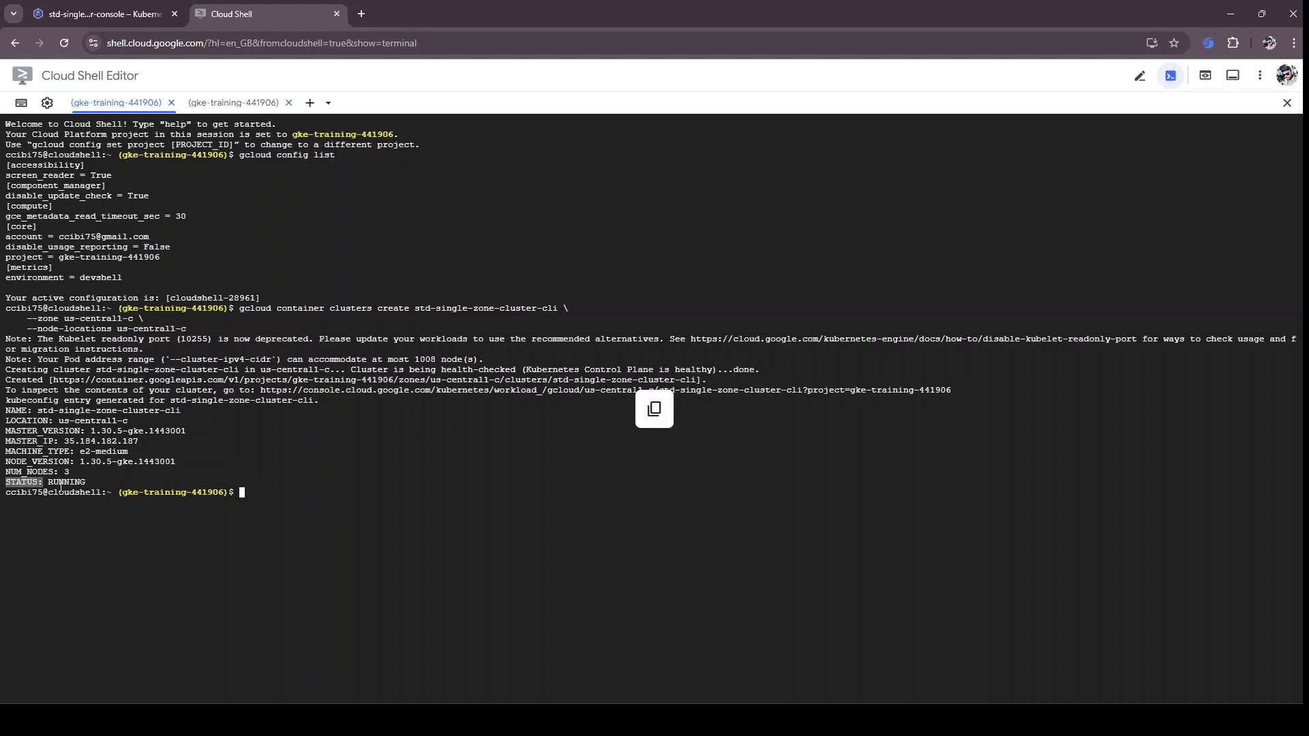
pyautogui.click(86, 474)
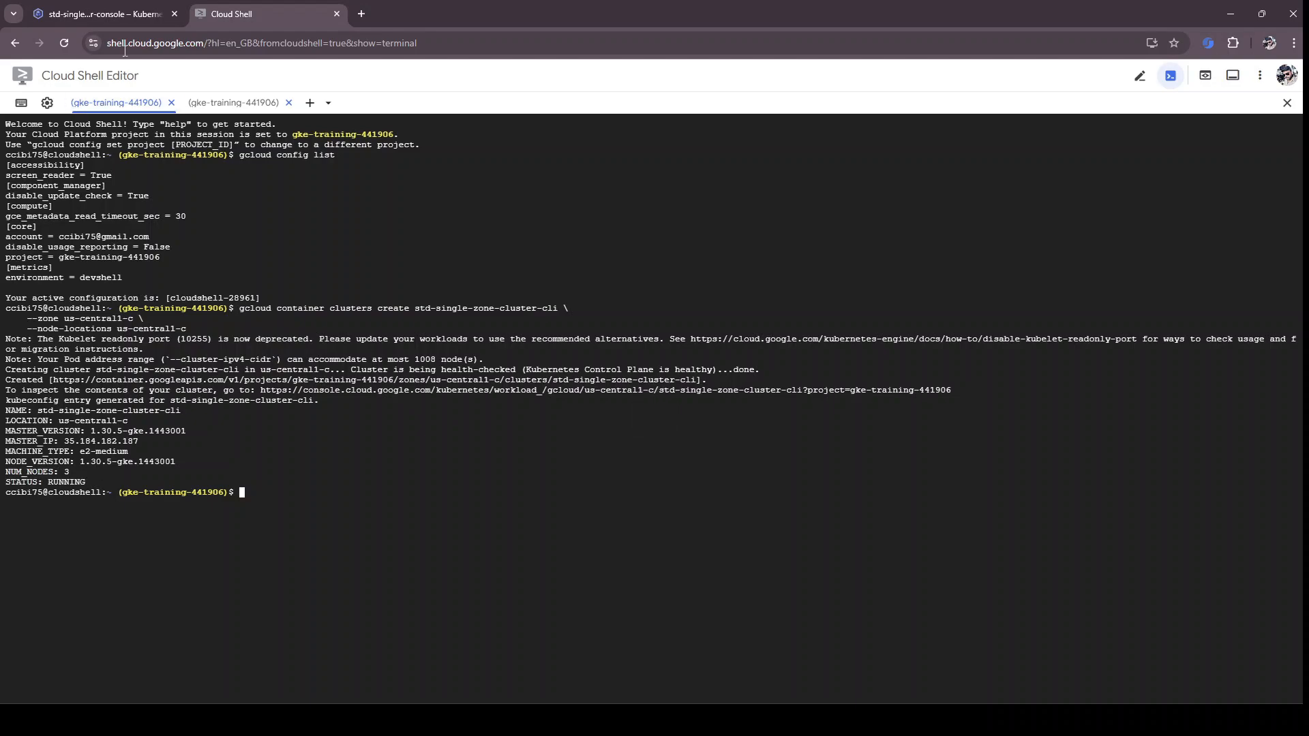
# Step: Open the std-single-zone-cluster-cli details in the Google Cloud console and check its control plane zone and default node zones
pyautogui.click(102, 13)
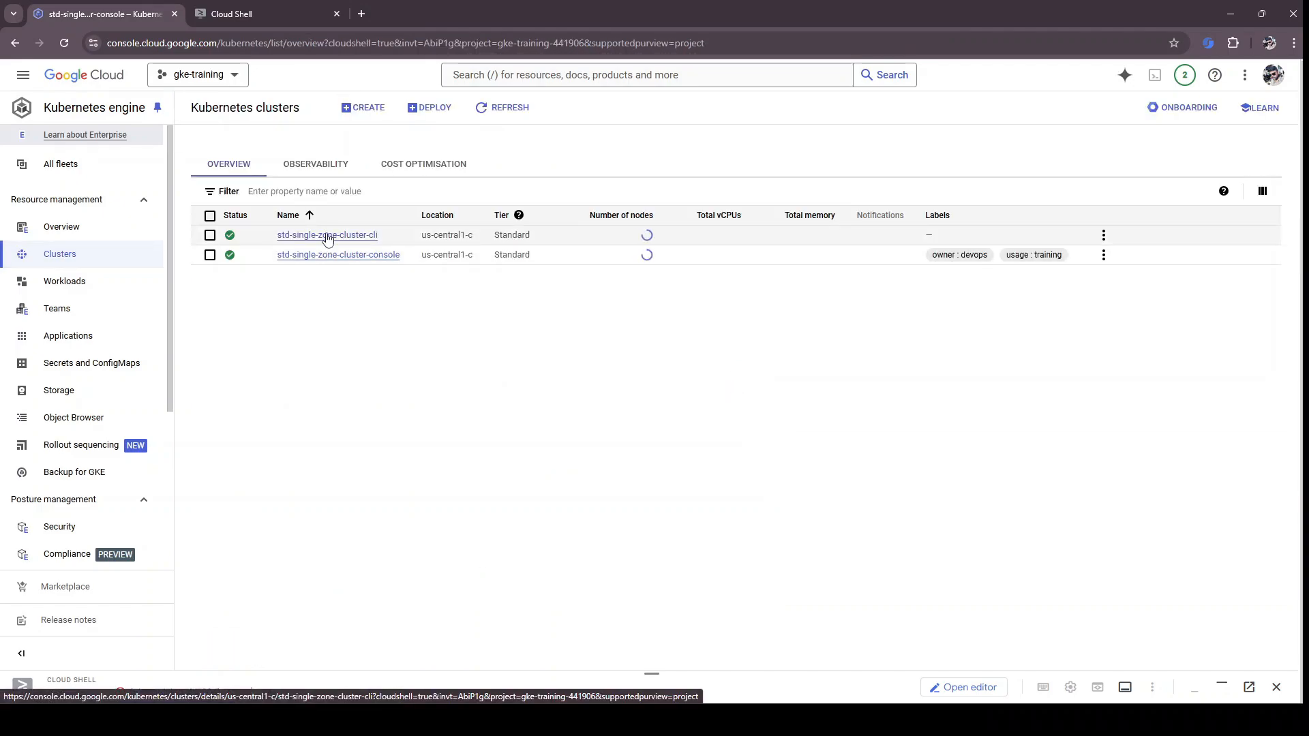
pyautogui.click(328, 235)
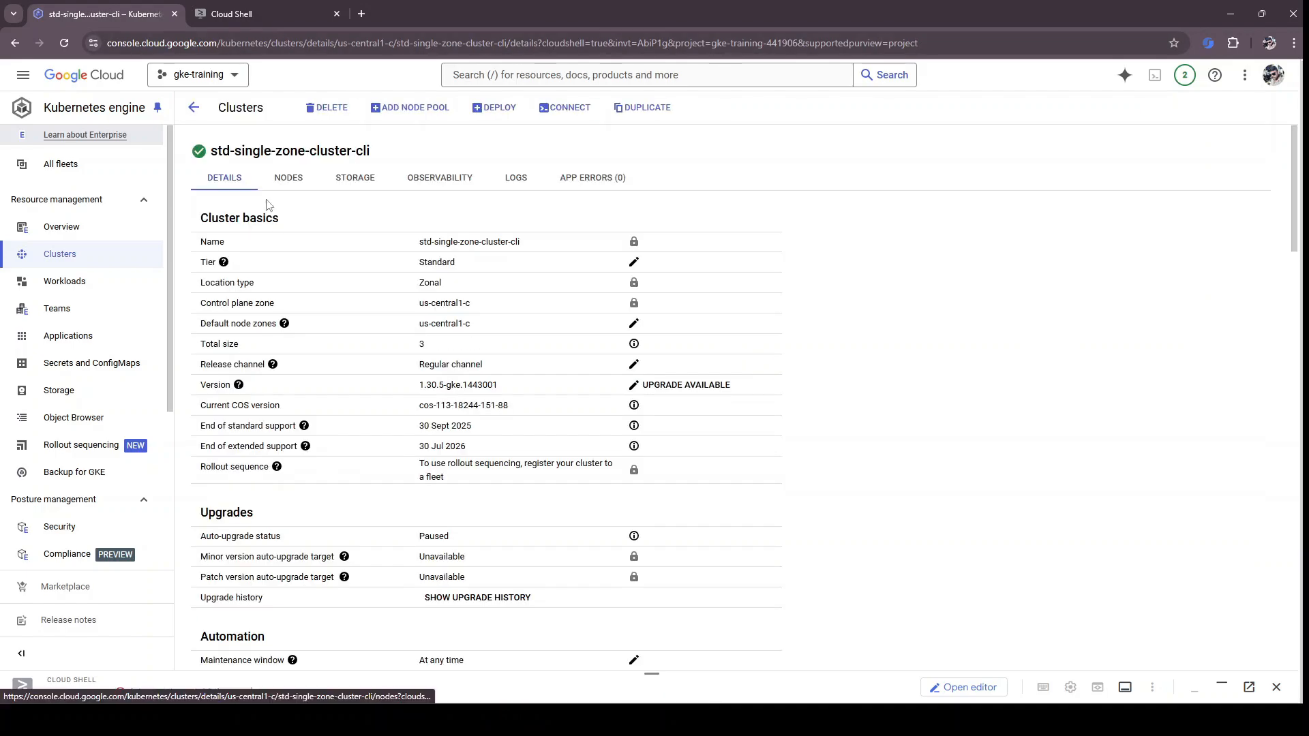
pyautogui.moveTo(378, 156); pyautogui.dragTo(351, 154)
pyautogui.click(366, 196)
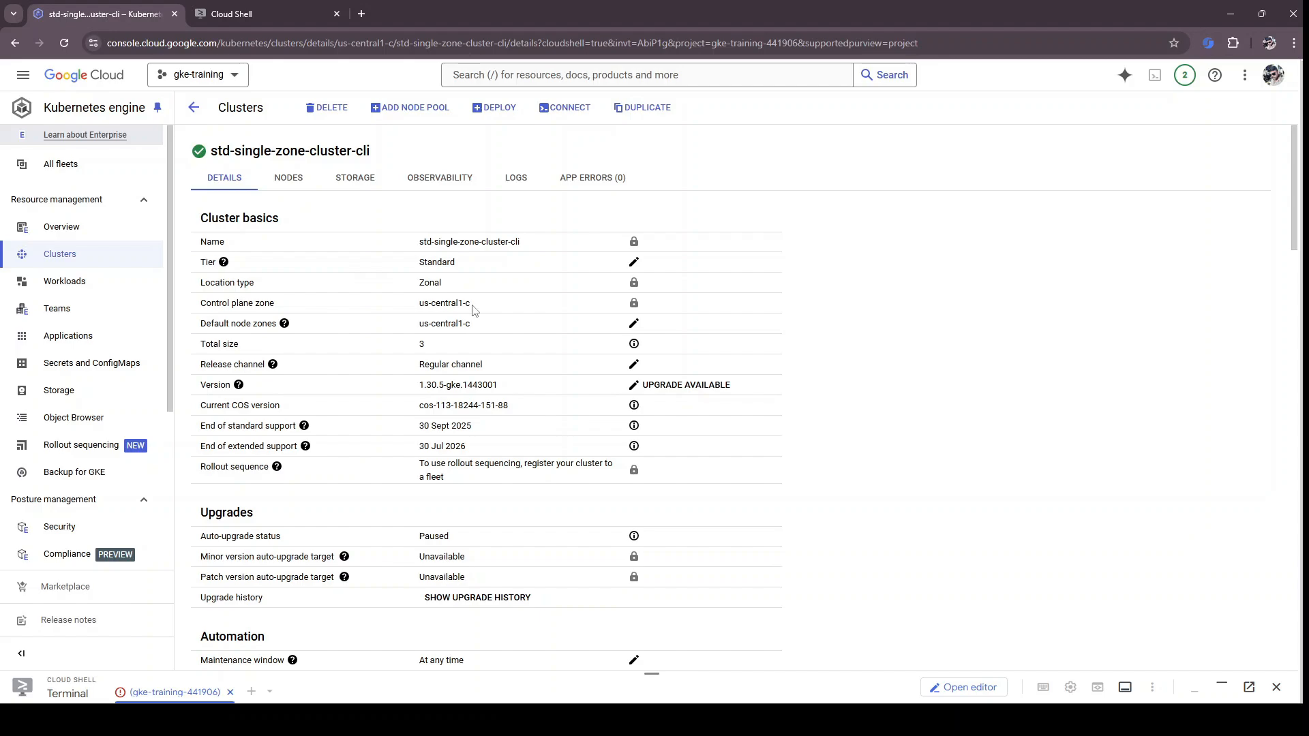
pyautogui.moveTo(477, 306); pyautogui.dragTo(426, 338)
pyautogui.click(425, 338)
# Step: Open the default-pool details from the nodes view of std-single-zone-cluster-cli and review its node zones, node settings, instance groups and nodes
pyautogui.click(287, 185)
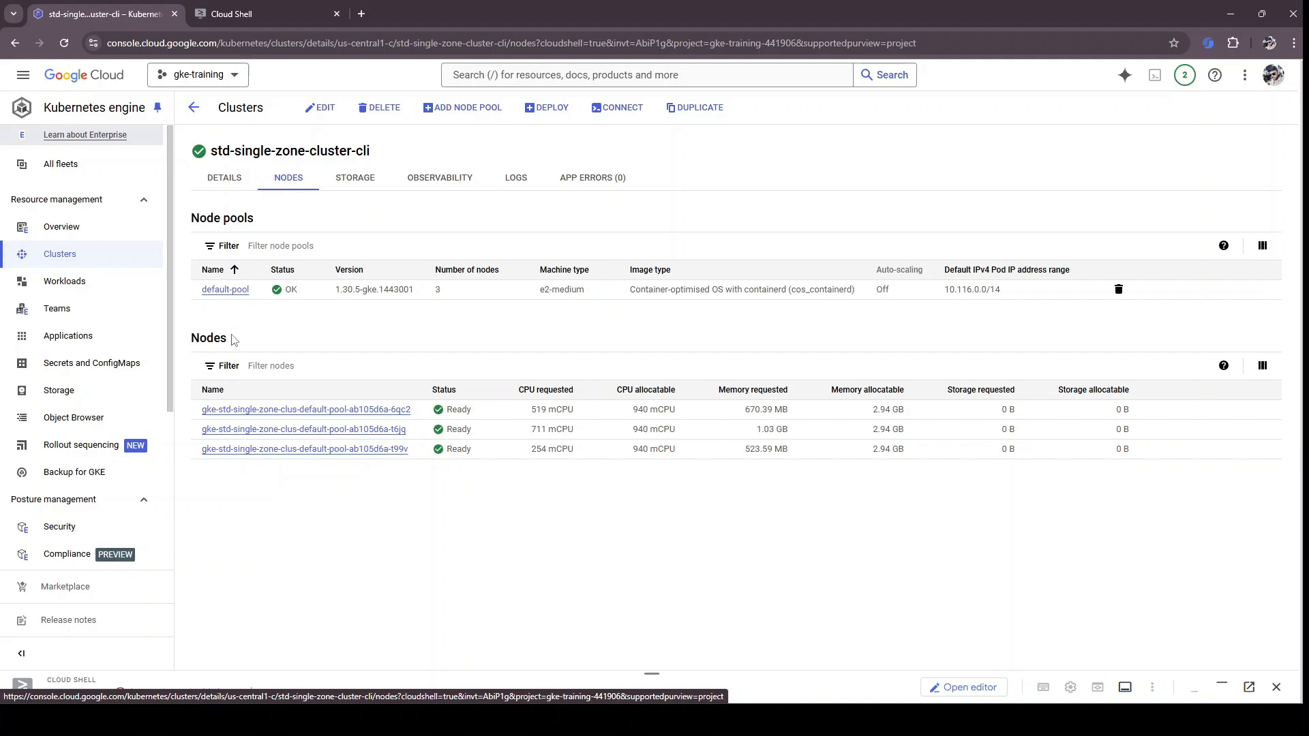
pyautogui.click(227, 290)
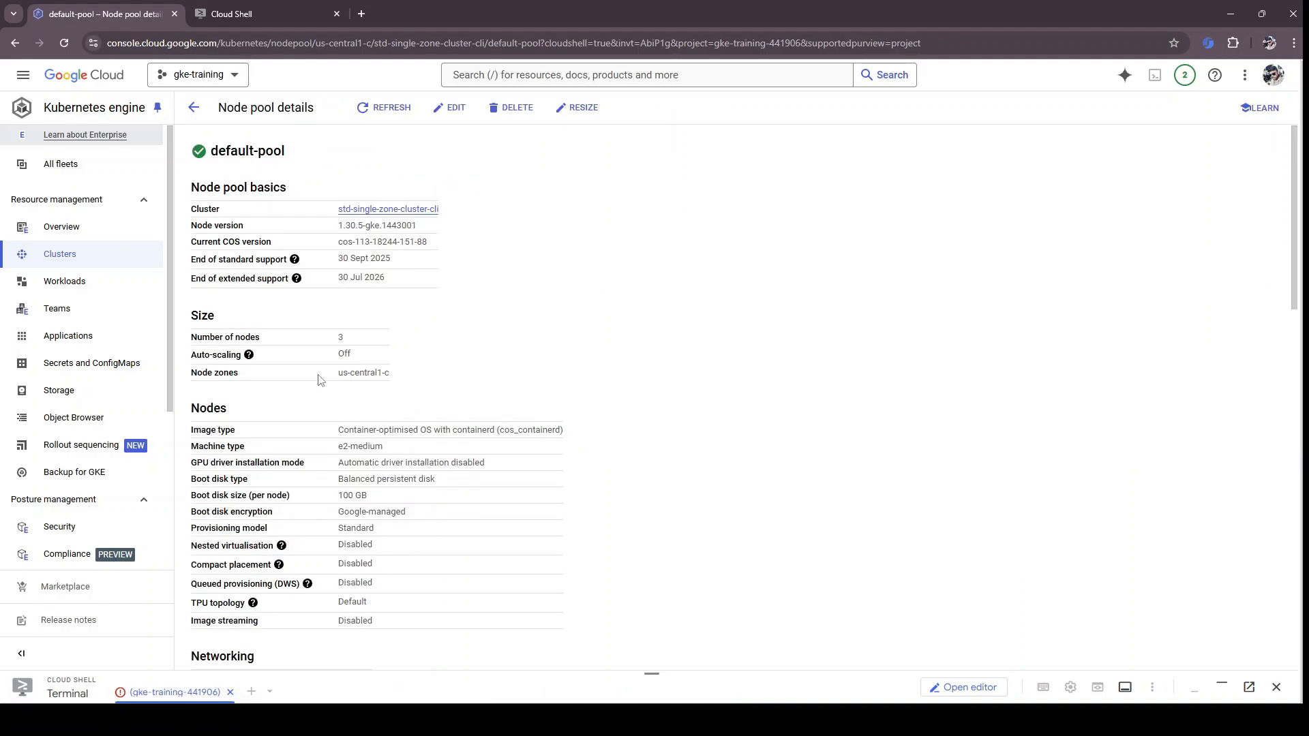
pyautogui.moveTo(339, 373); pyautogui.dragTo(409, 379)
pyautogui.click(409, 379)
pyautogui.scroll(-2, 429, 377)
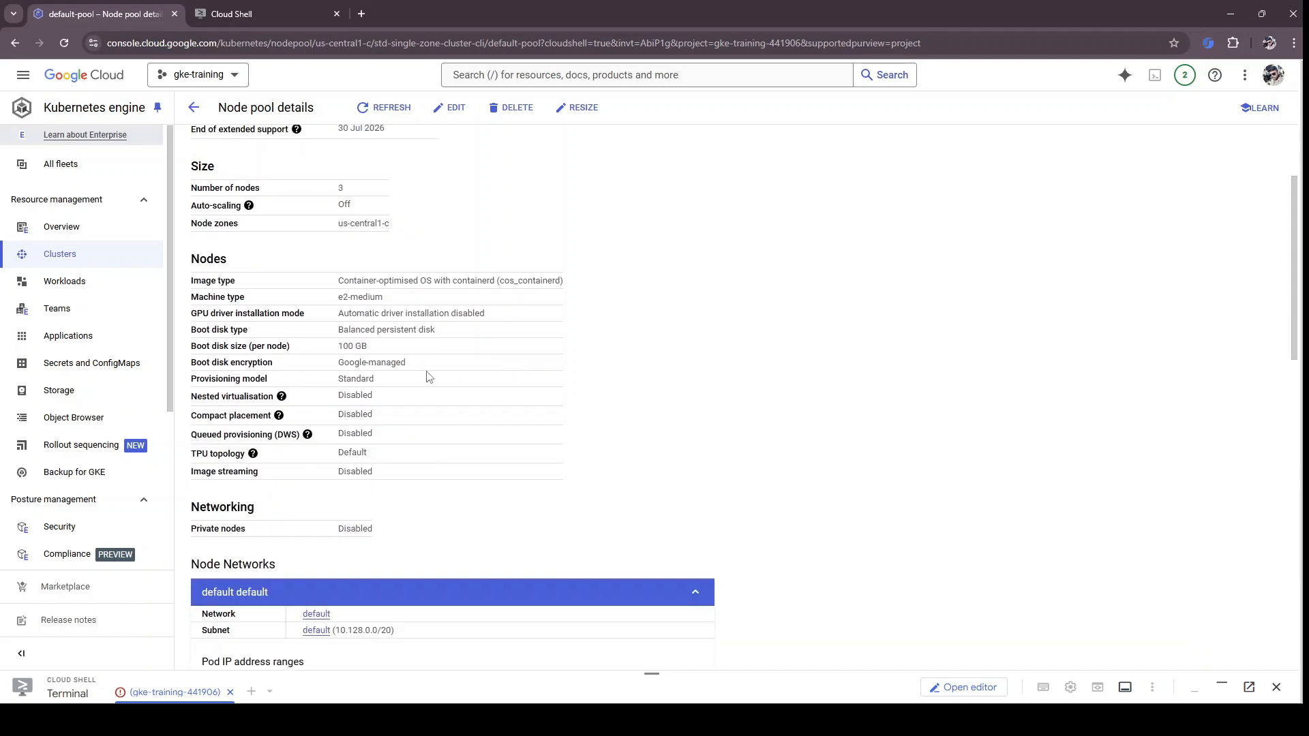
pyautogui.scroll(-13, 429, 377)
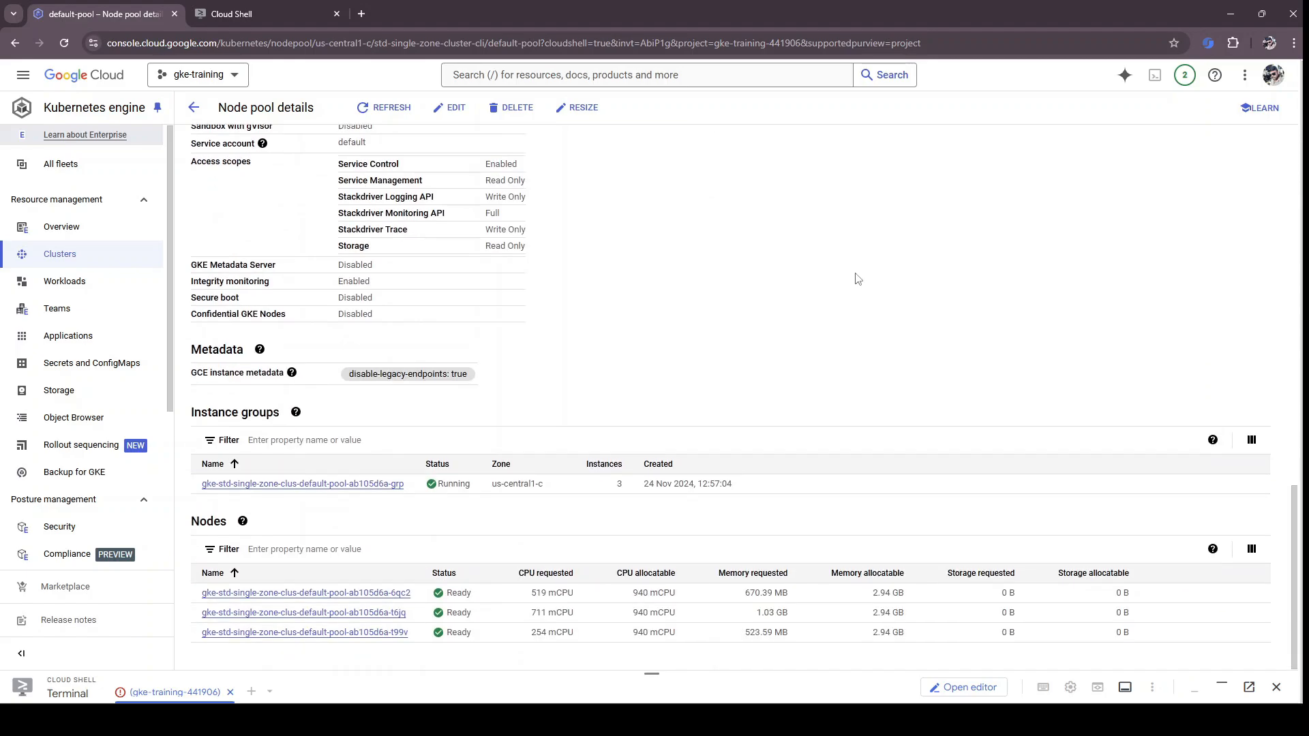
# Step: Leave the default-pool details and return to the list of Kubernetes clusters
pyautogui.scroll(15, 752, 232)
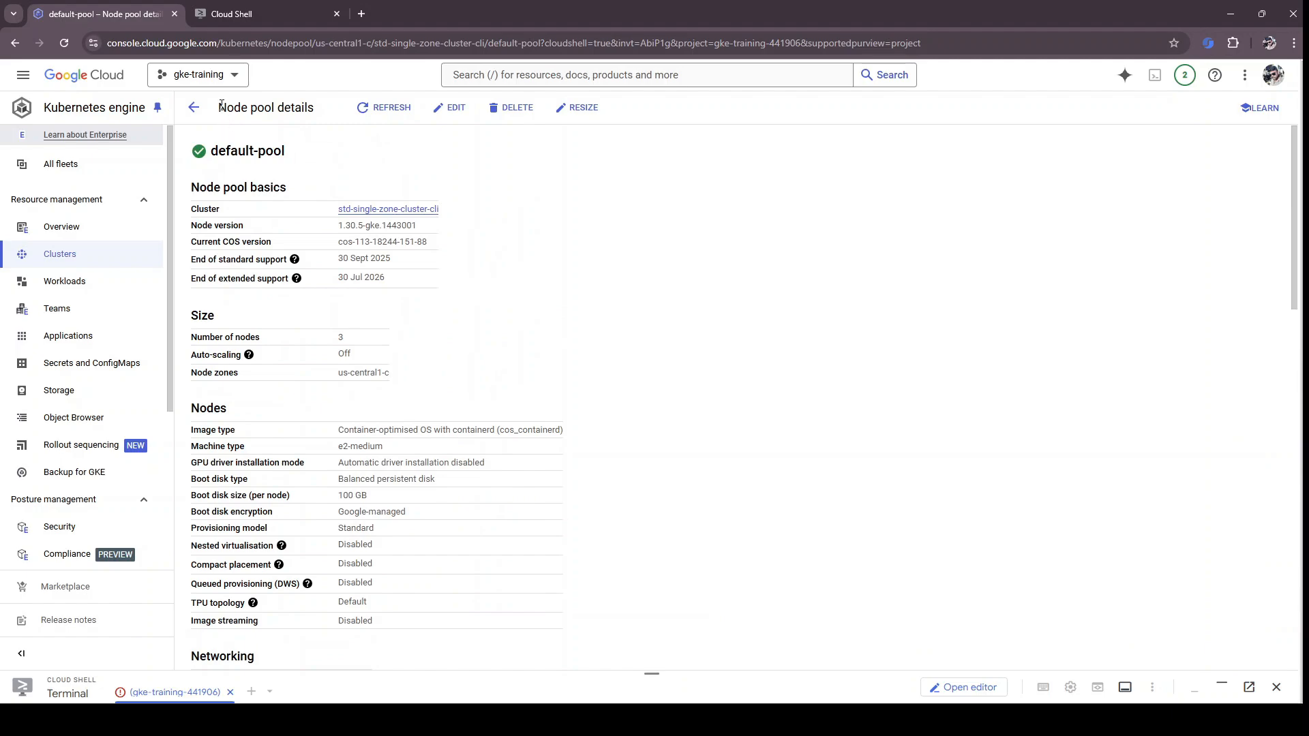
pyautogui.click(194, 107)
pyautogui.click(68, 256)
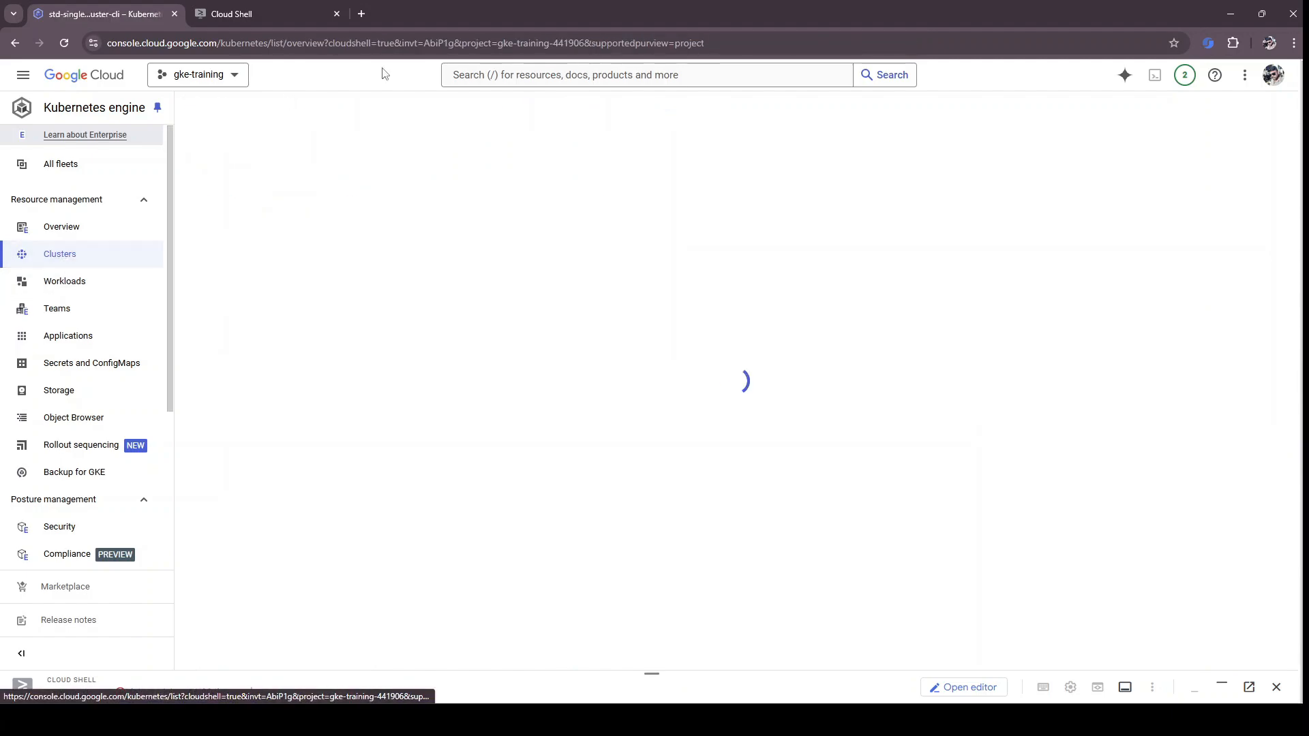
# Step: Rerun kubectl get deploy,pods,svc in the second Cloud Shell session and copy the external IP of the nginx service
pyautogui.click(267, 23)
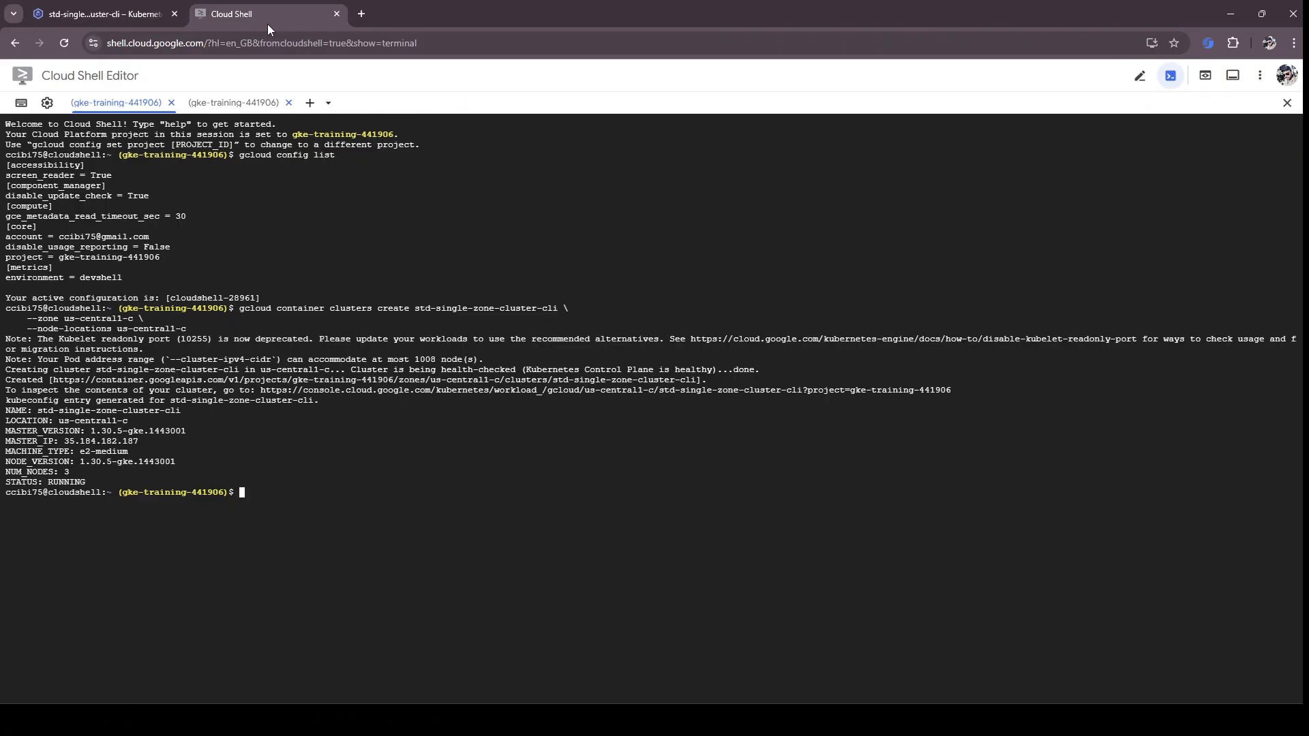
pyautogui.click(237, 106)
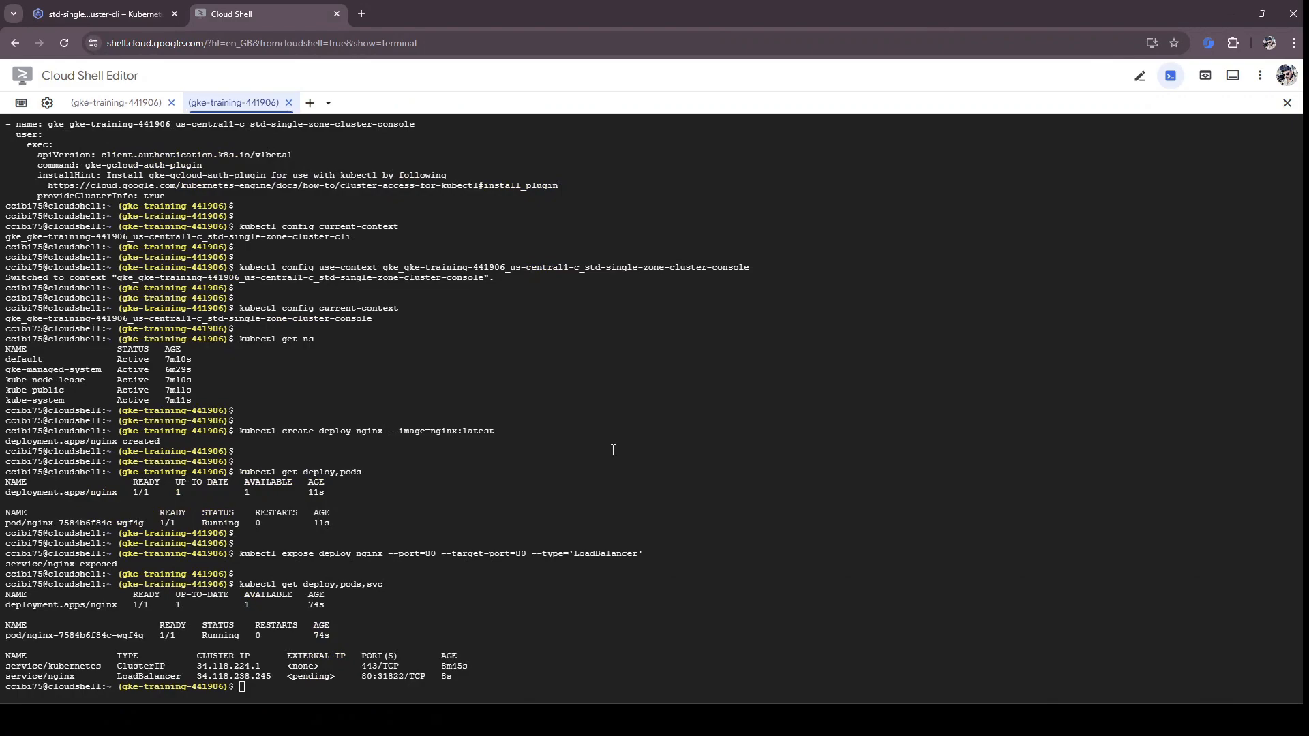
pyautogui.press('Up')
pyautogui.press('Return')
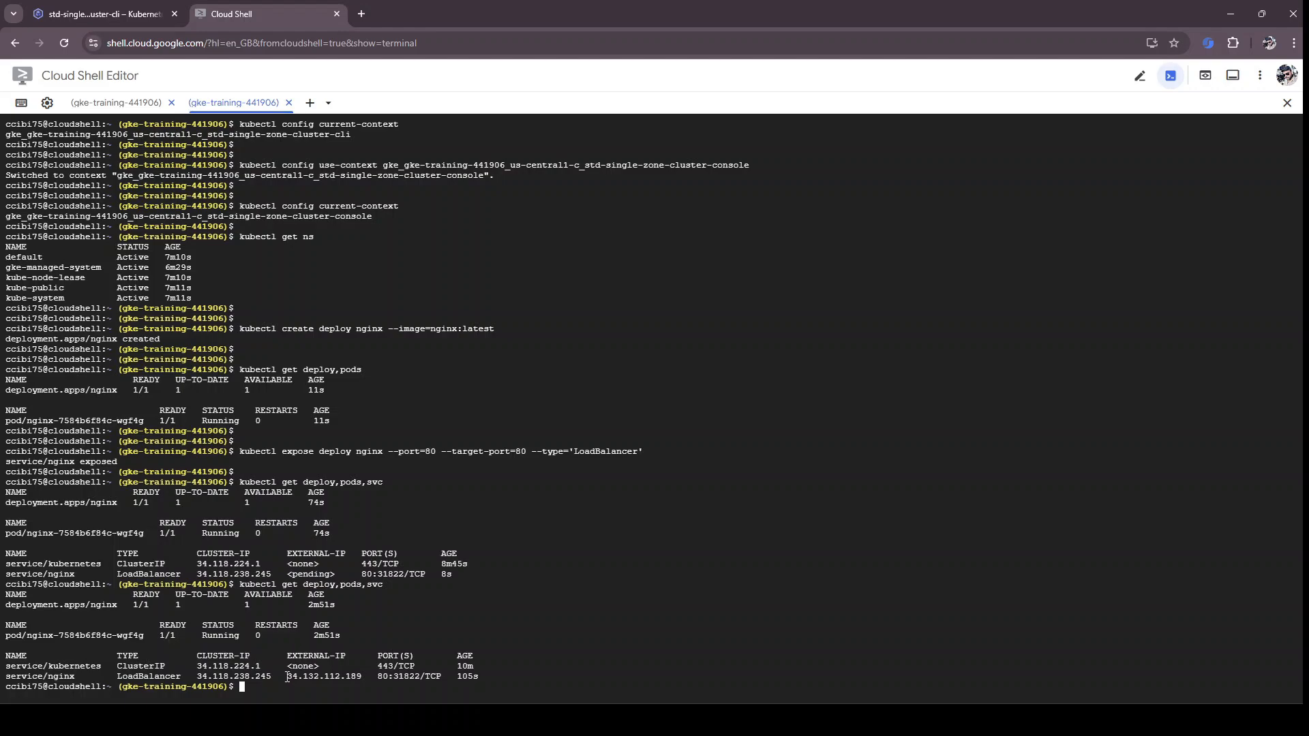
pyautogui.moveTo(287, 676); pyautogui.dragTo(359, 674)
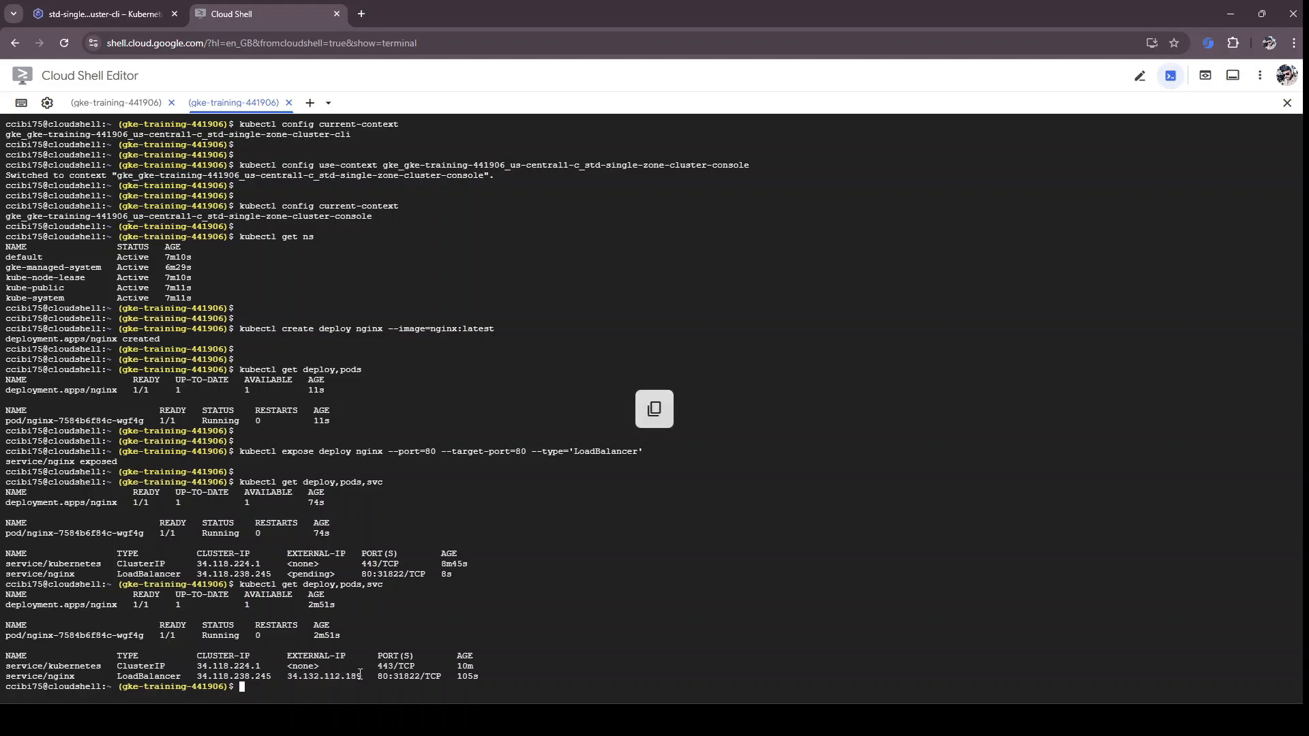
# Step: Open the nginx service's external IP in a new browser tab, compare it with the Cloud Shell output, and close the page
pyautogui.click(362, 14)
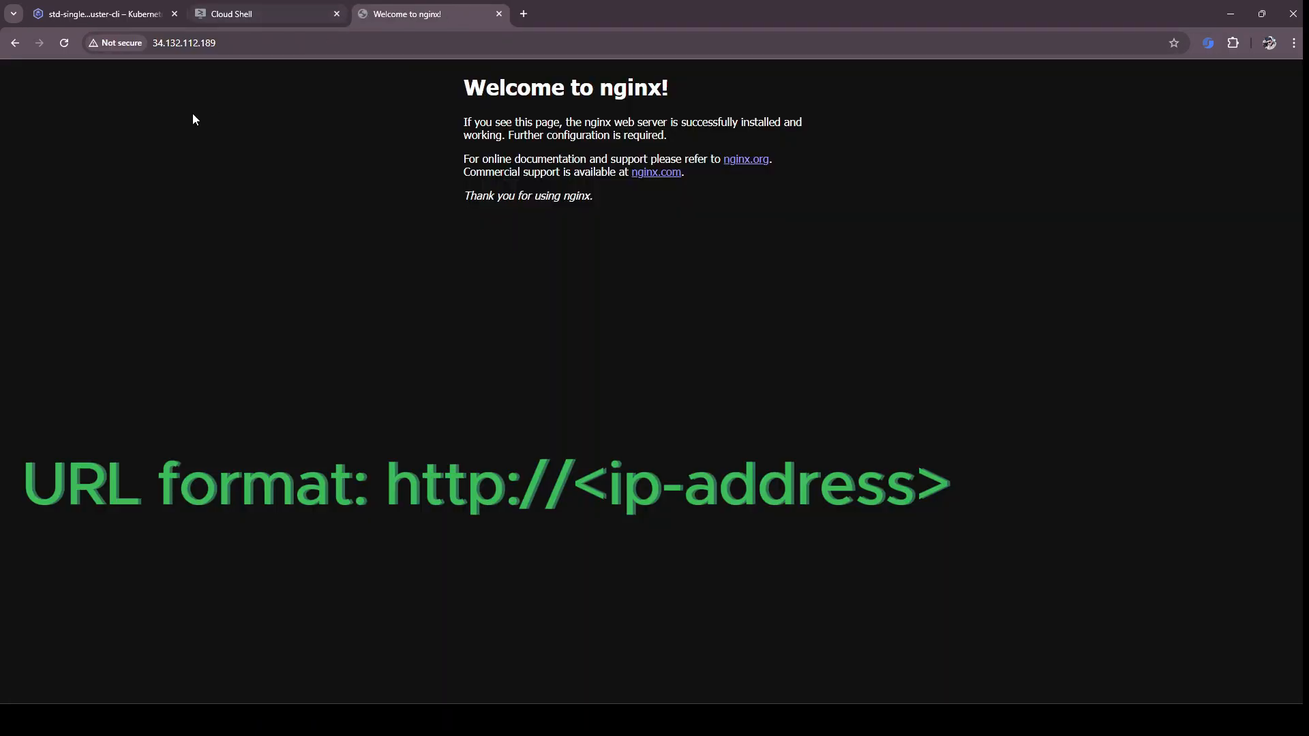
pyautogui.moveTo(468, 87); pyautogui.dragTo(599, 199)
pyautogui.click(598, 198)
pyautogui.click(204, 45)
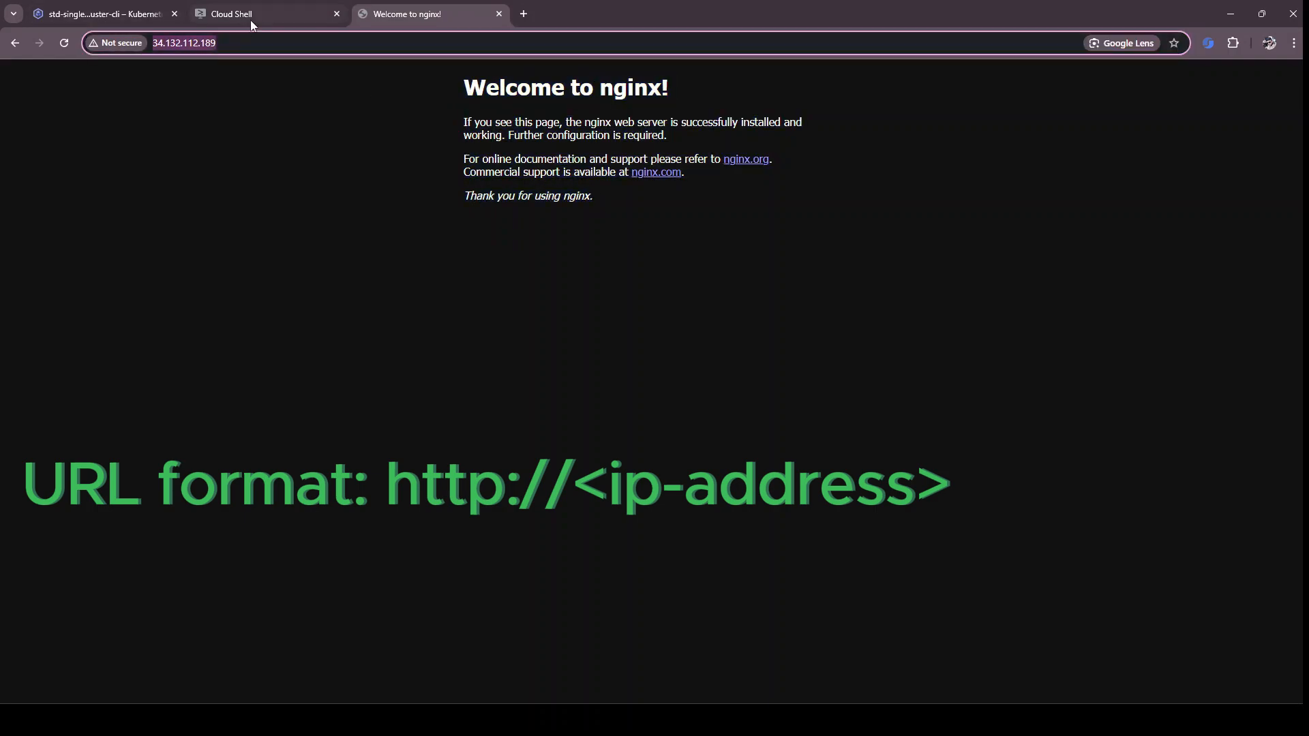
pyautogui.click(251, 15)
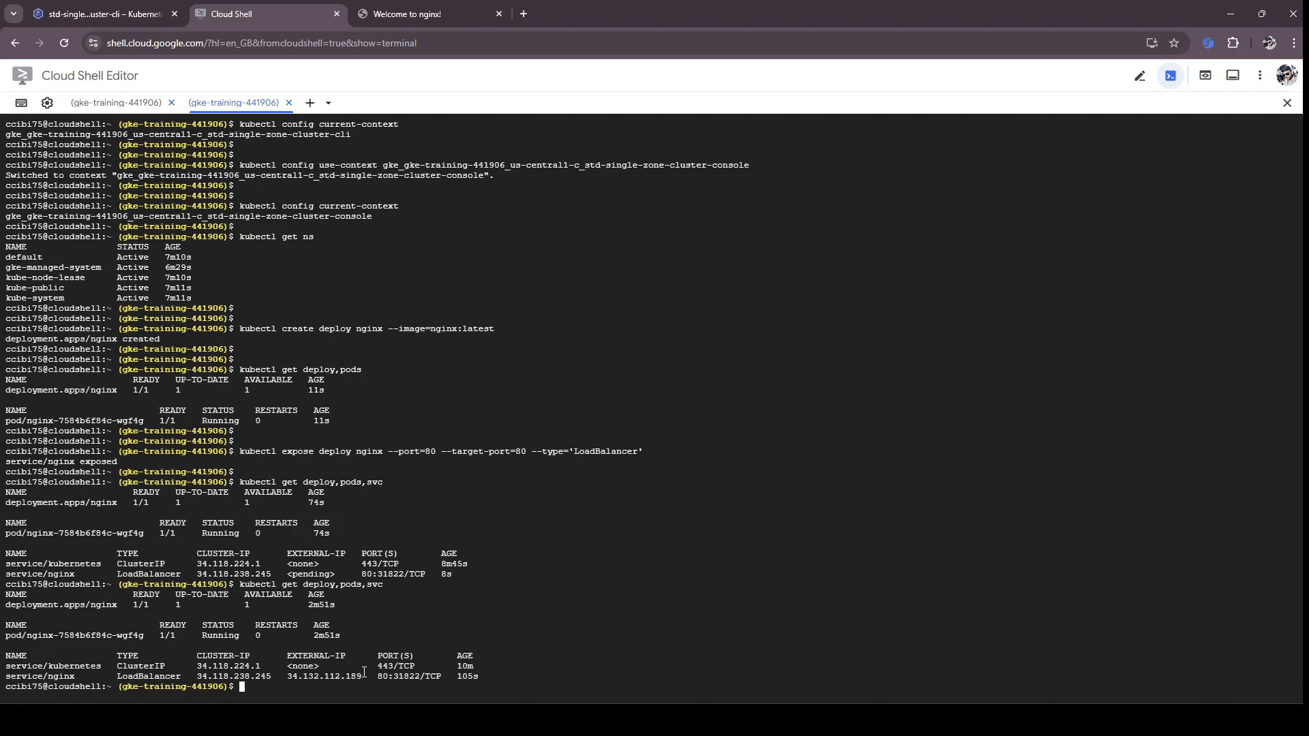
pyautogui.click(422, 10)
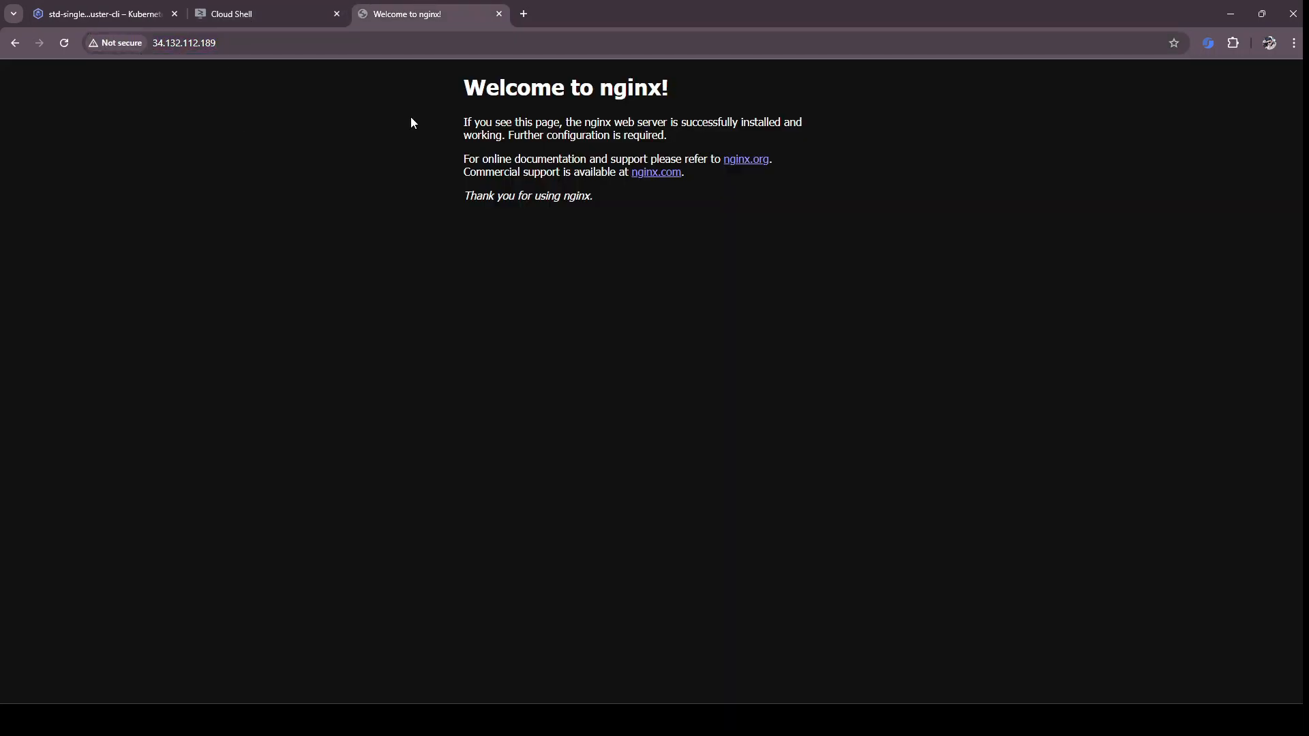
pyautogui.click(498, 15)
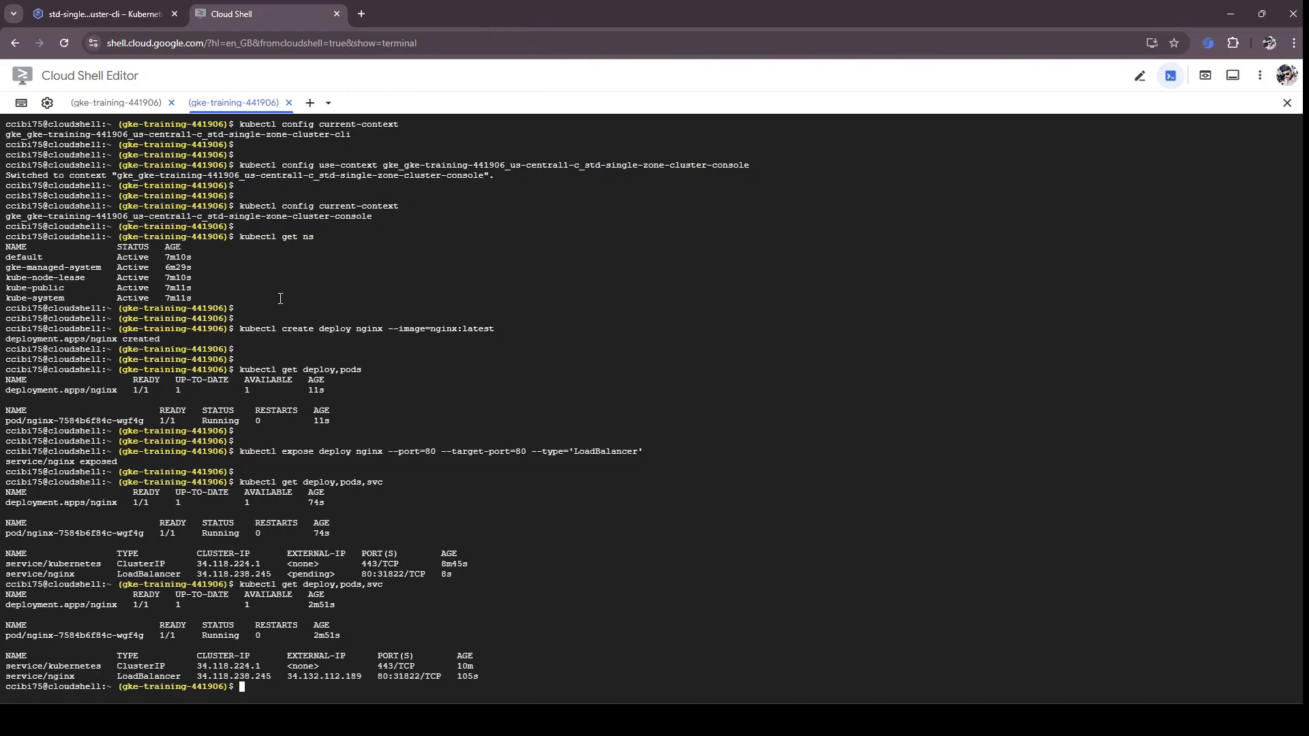
# Step: Delete the cluster std-single-zone-cluster-console from its details page in the Google Cloud console, confirming with the cluster name
pyautogui.click(139, 8)
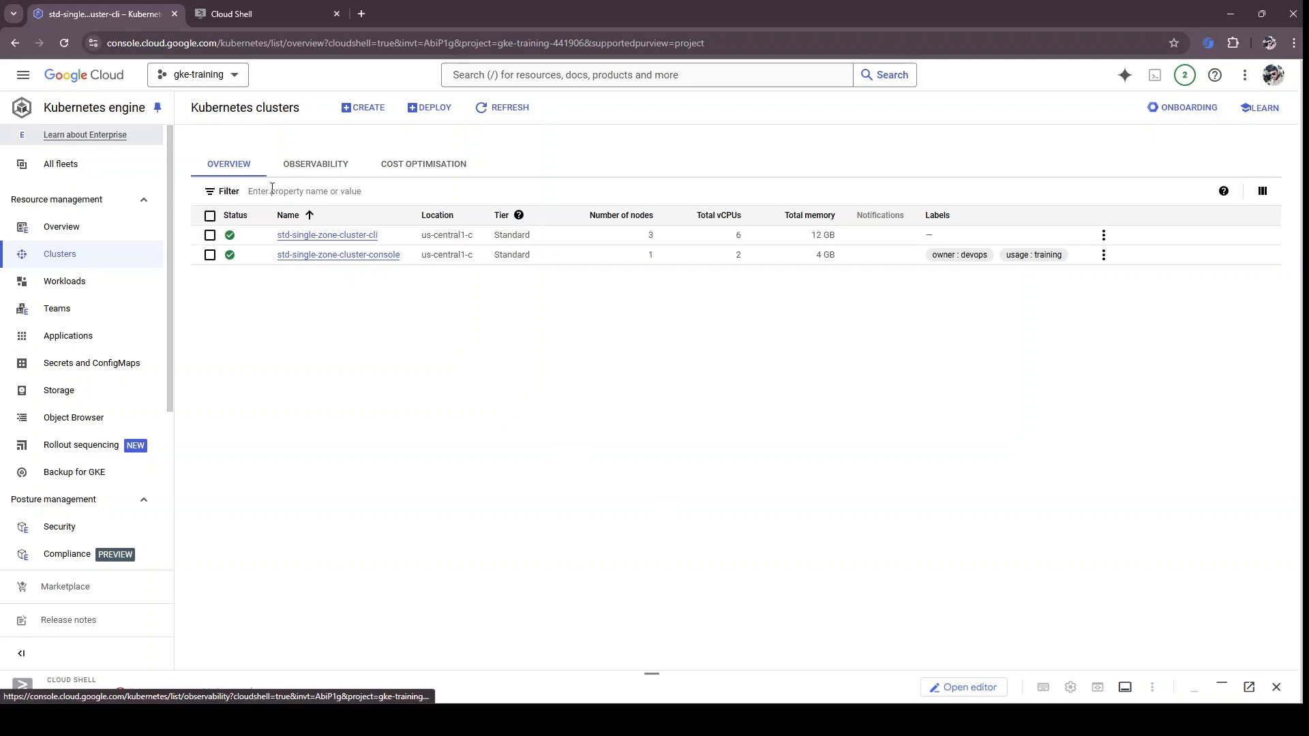
pyautogui.click(321, 256)
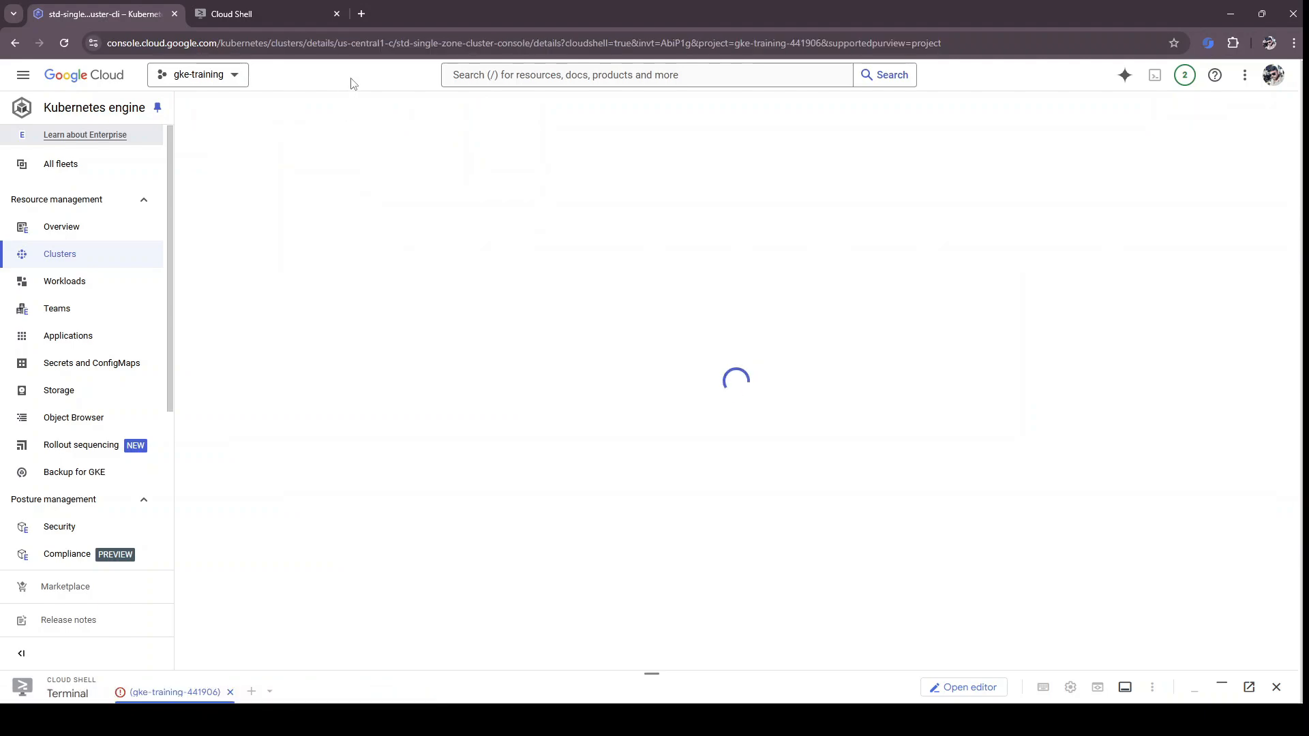
pyautogui.click(325, 107)
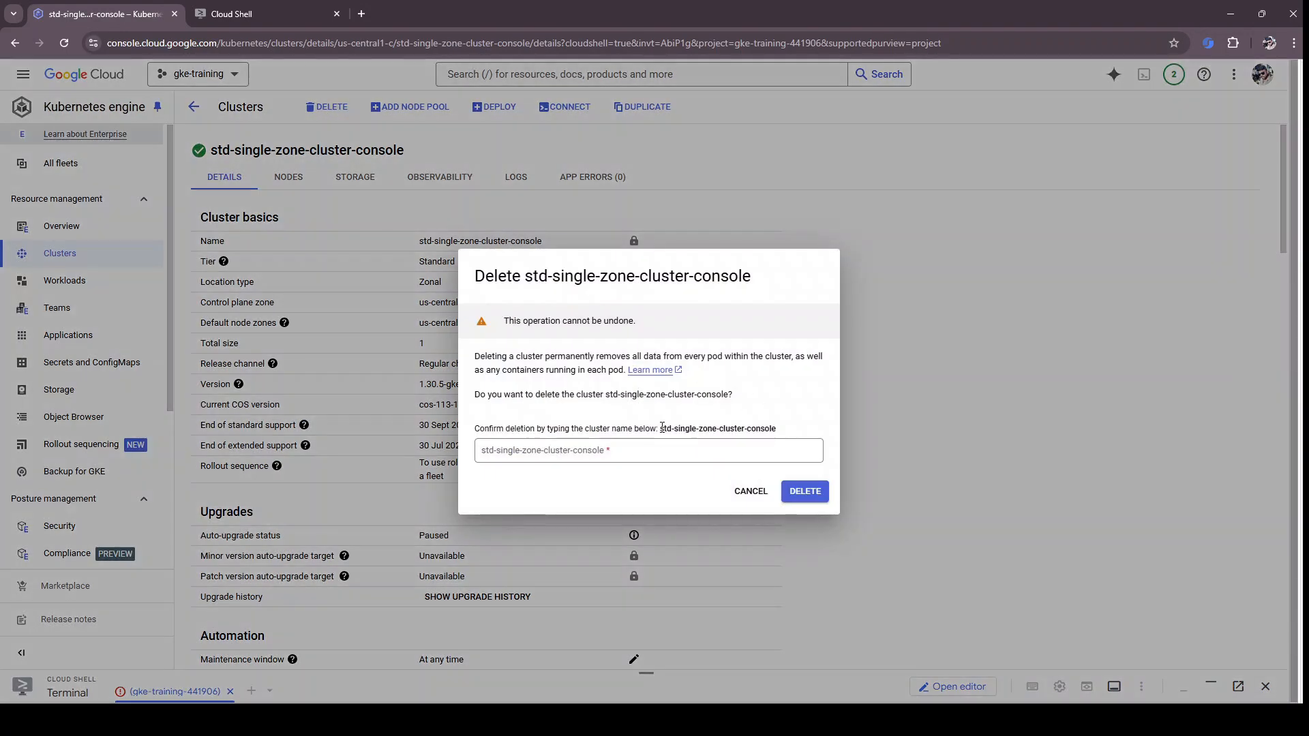
pyautogui.moveTo(662, 428); pyautogui.dragTo(780, 428)
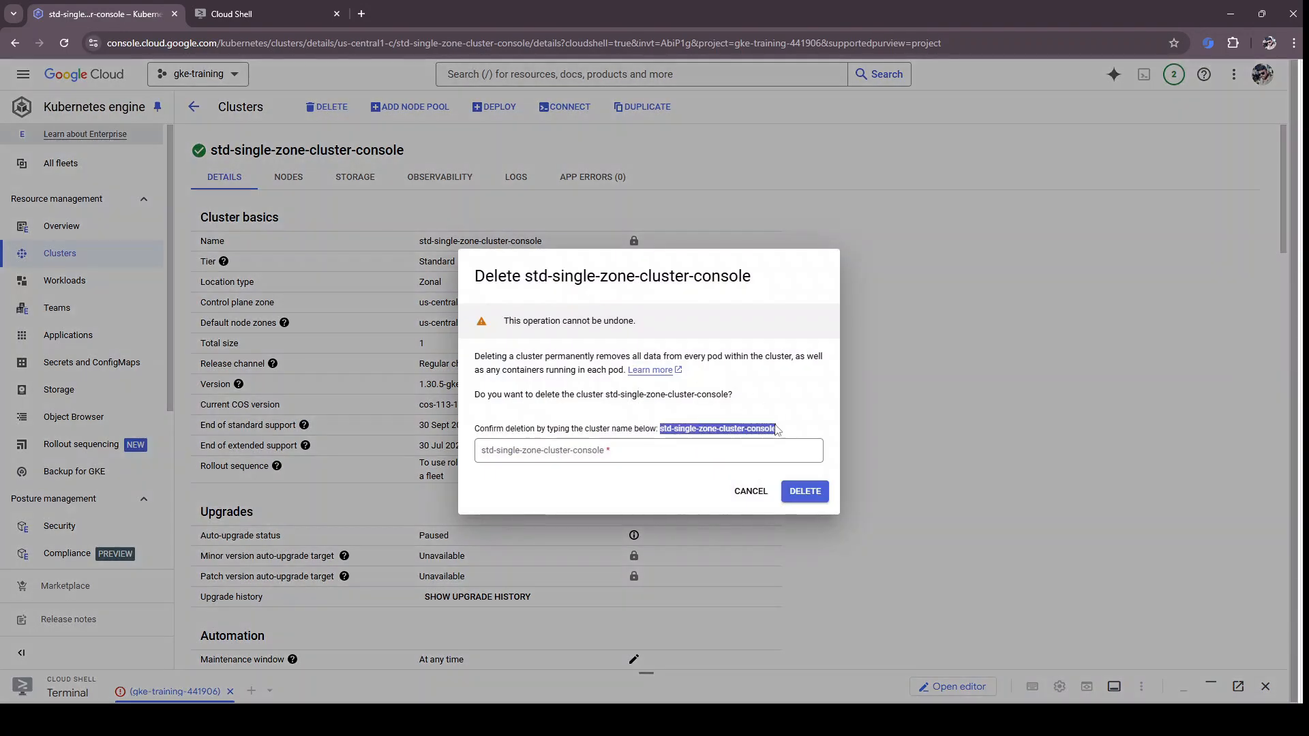
pyautogui.click(730, 457)
pyautogui.write('std-single-zone-cluster-console')
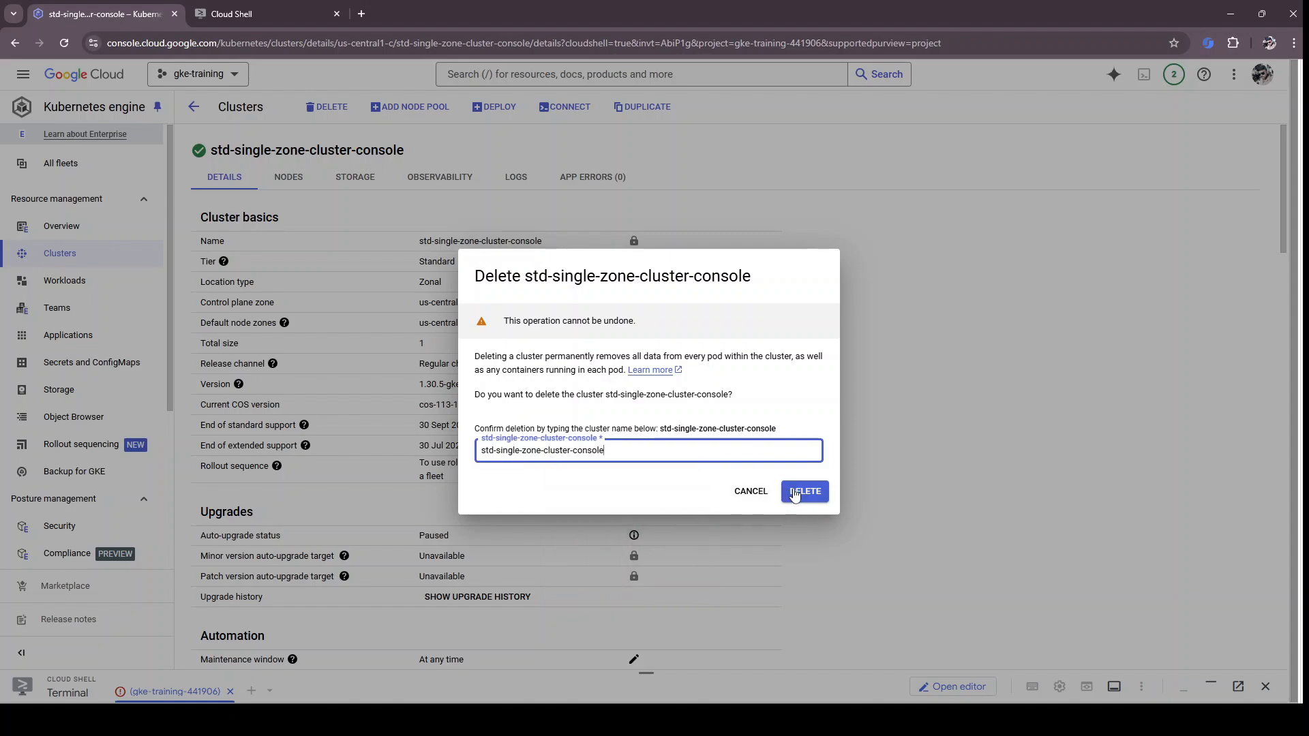
pyautogui.click(795, 493)
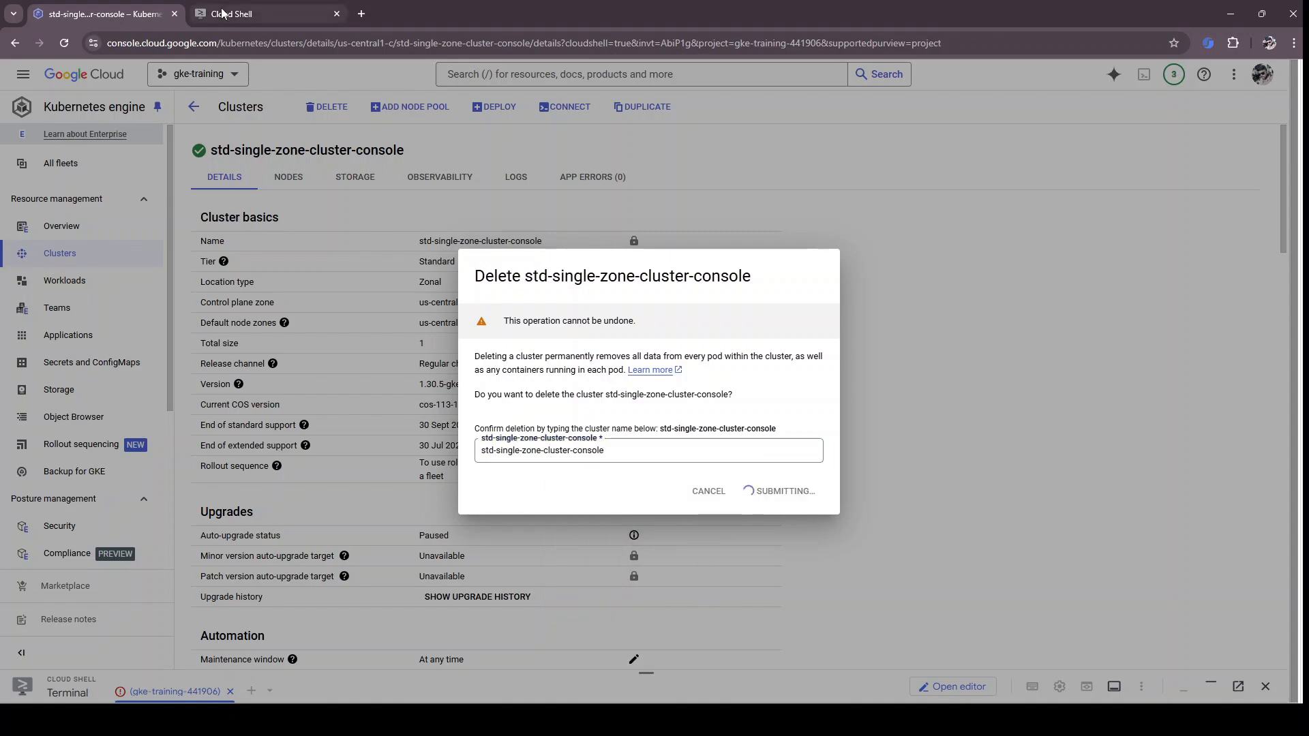
# Step: Switch to Cloud Shell and try to run gcloud container cluster delete std-single-zone-cluster-cli --location us-central1-c
pyautogui.moveTo(254, 7)
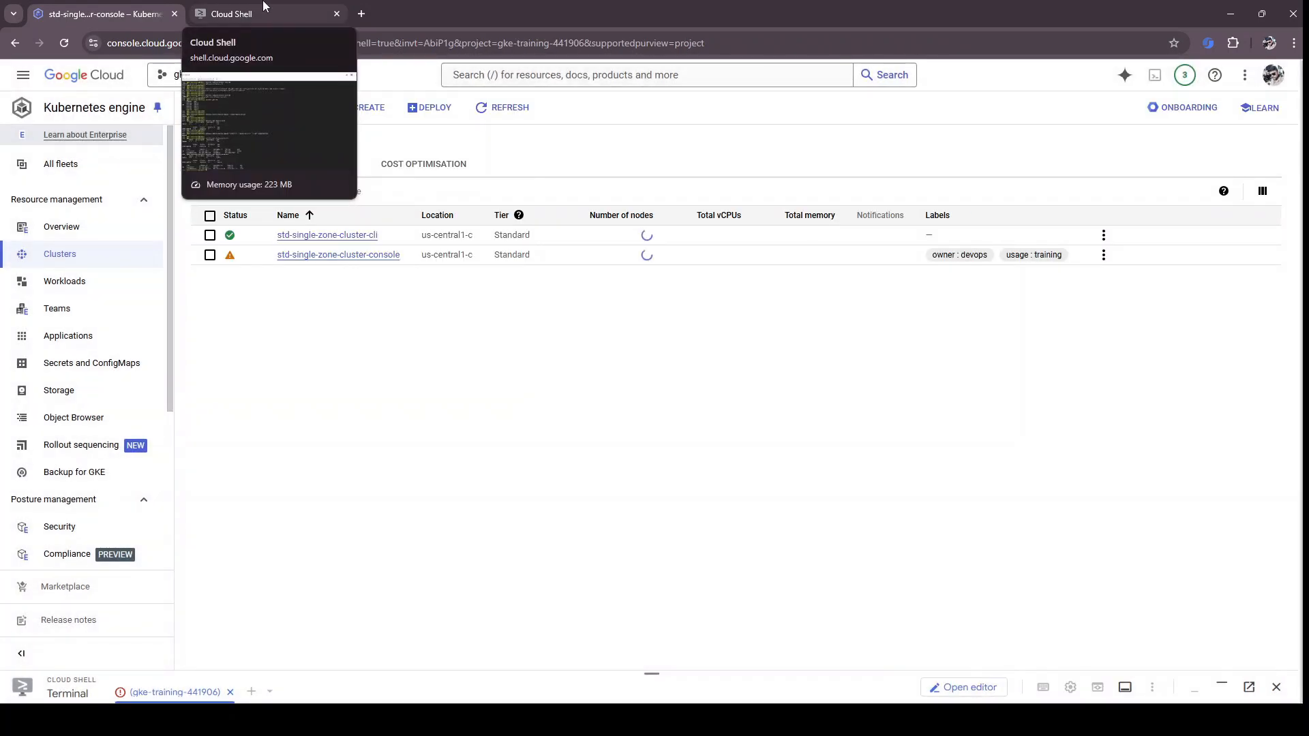
pyautogui.click(266, 6)
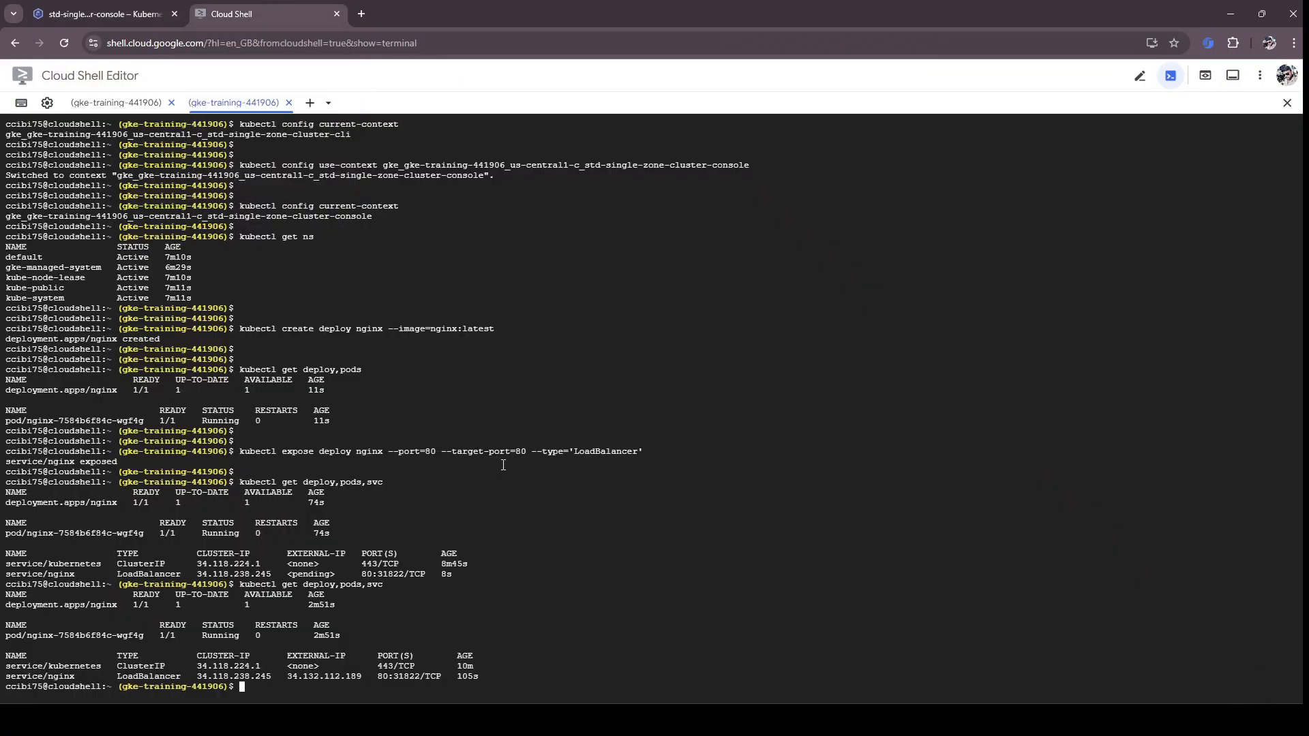
pyautogui.press('Return')
pyautogui.press('Return')
pyautogui.press('Return')
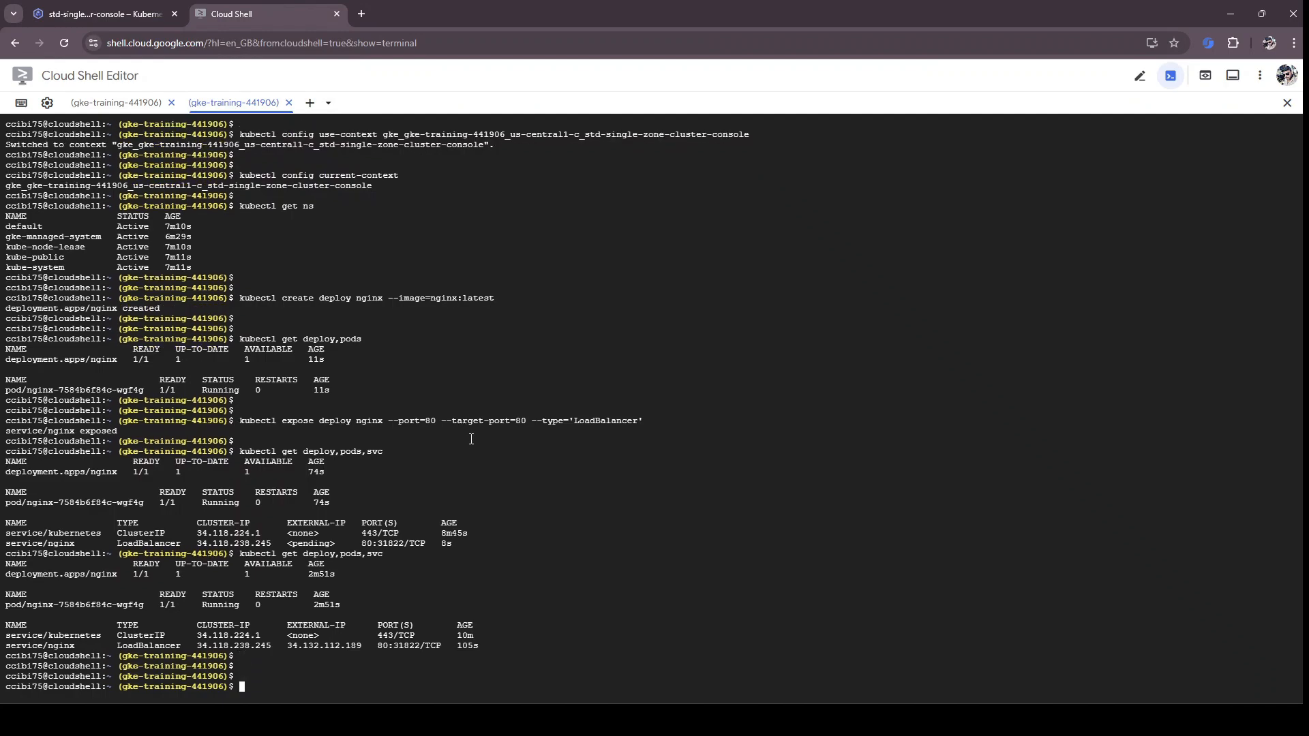
pyautogui.hotkey('alt', 'Tab')
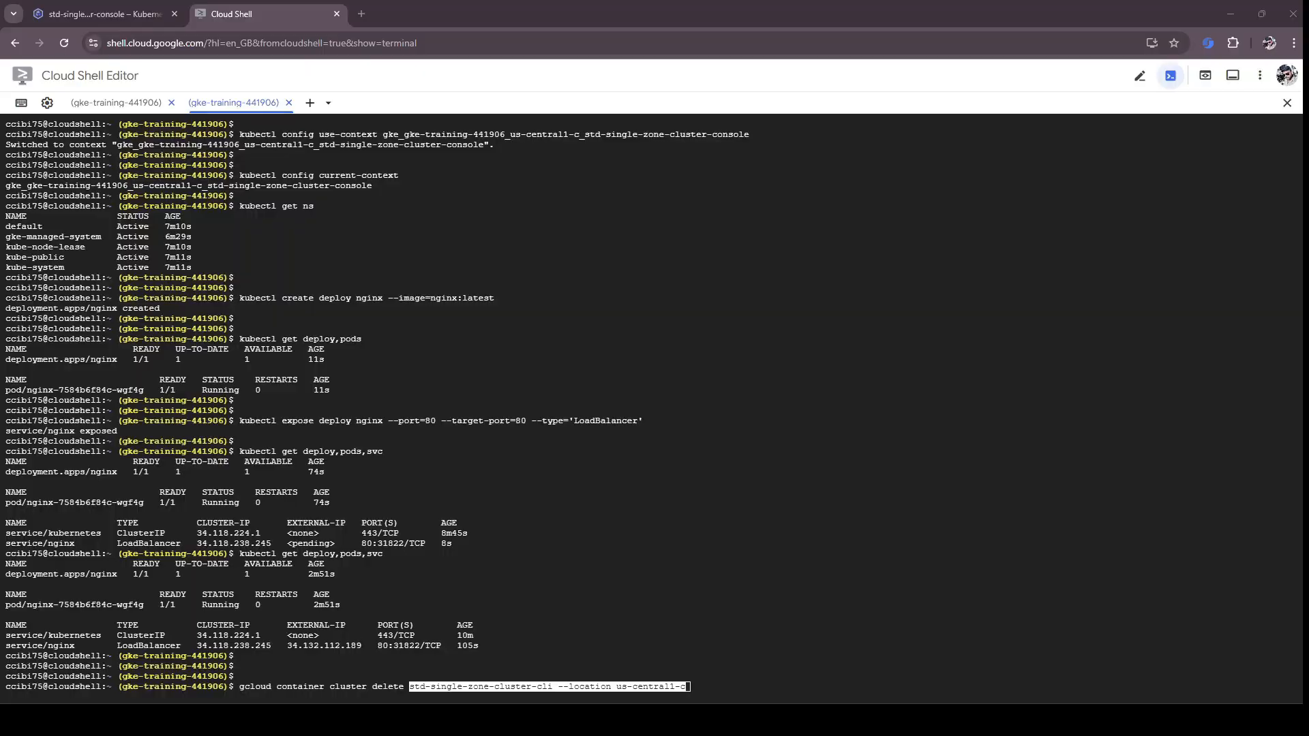
pyautogui.click(688, 440)
pyautogui.press('Right')
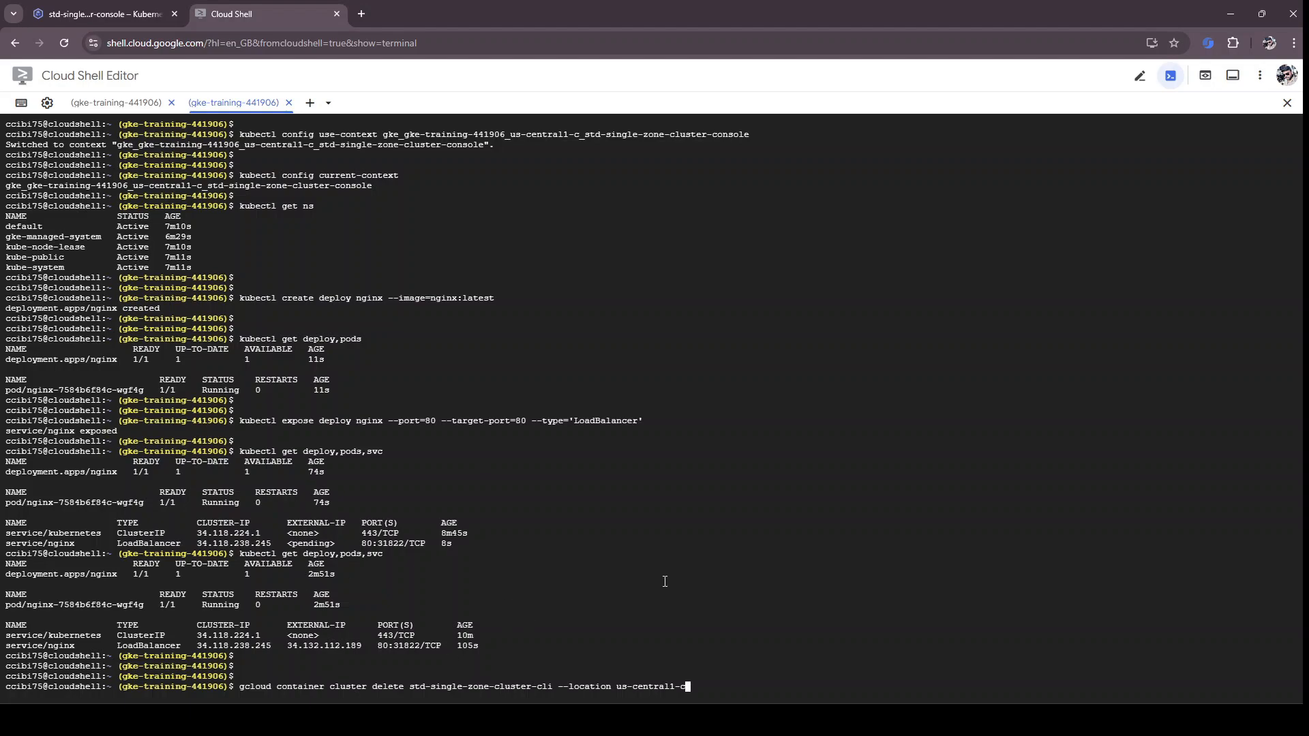
pyautogui.press('Return')
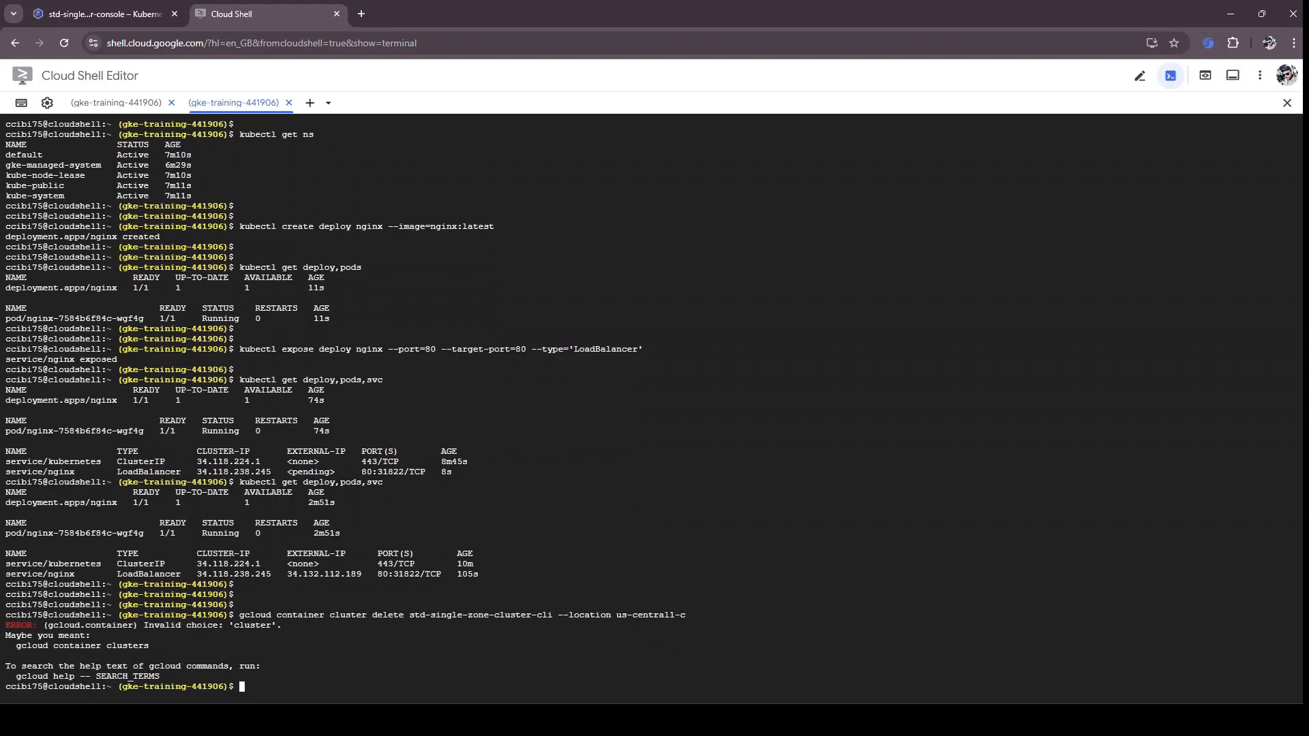
# Step: Correct cluster to clusters in the gcloud delete command for std-single-zone-cluster-cli, run it, and confirm the deletion with Y
pyautogui.press('Up')
pyautogui.press('Left')
pyautogui.press('Left')
pyautogui.press('Left')
pyautogui.press('Left')
pyautogui.press('Left')
pyautogui.press('Left')
pyautogui.press('Left')
pyautogui.press('Left')
pyautogui.press('Left')
pyautogui.press('Left')
pyautogui.press('Left')
pyautogui.press('Left')
pyautogui.press('Left')
pyautogui.press('Left')
pyautogui.press('Left')
pyautogui.press('Left')
pyautogui.press('Left')
pyautogui.press('Left')
pyautogui.press('Left')
pyautogui.press('Left')
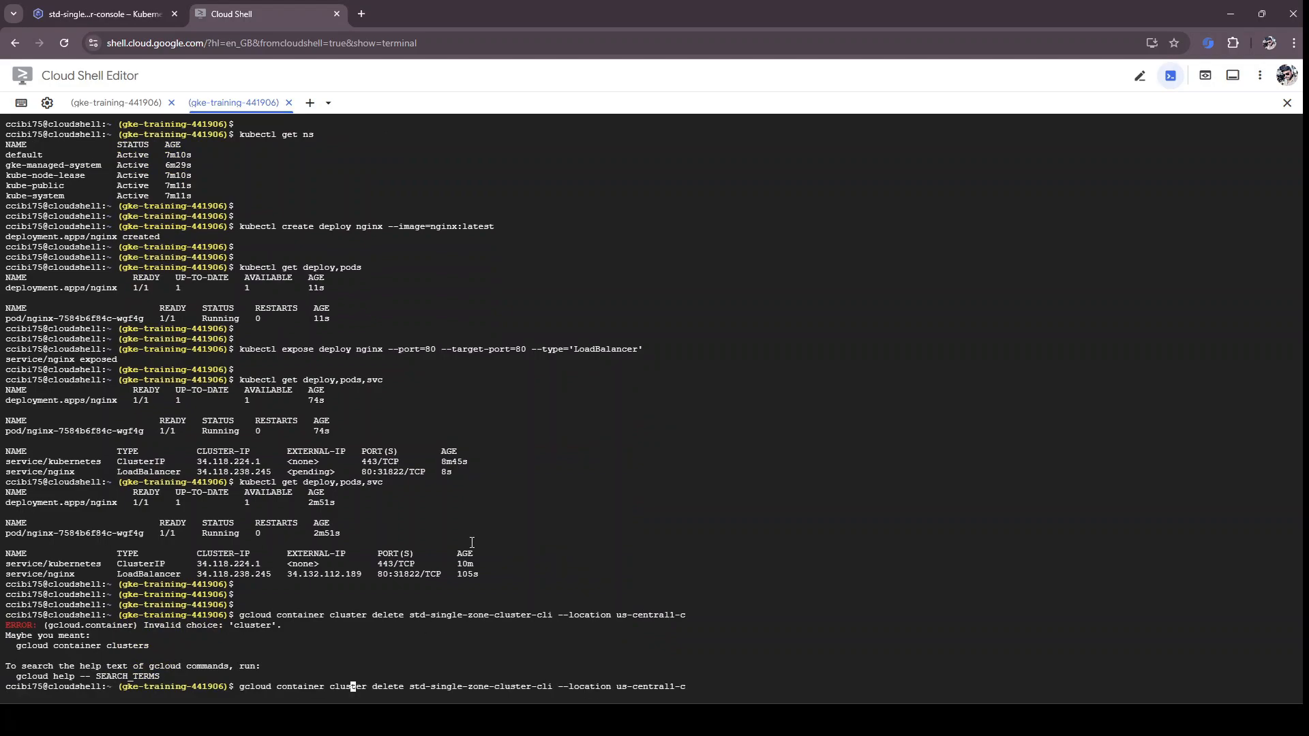
pyautogui.press('Right')
pyautogui.press('Right')
pyautogui.write('s')
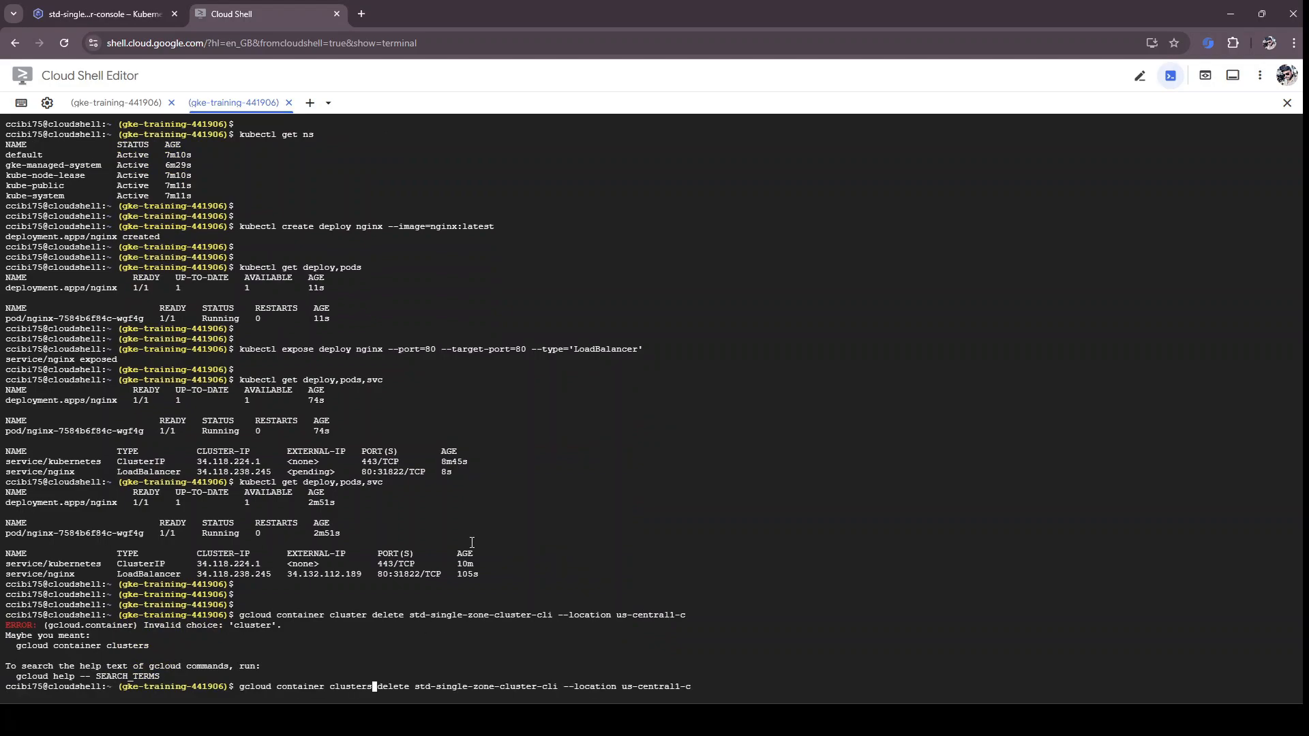
pyautogui.press('Return')
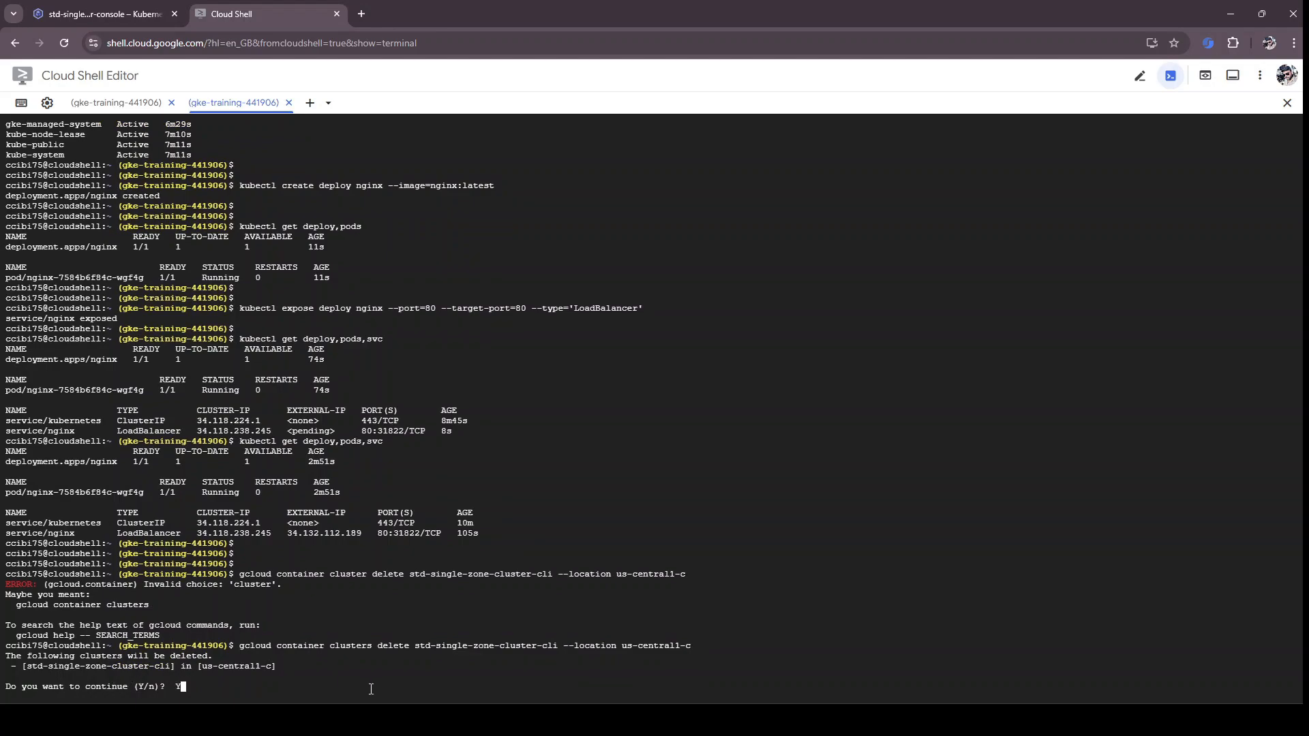
pyautogui.press('Return')
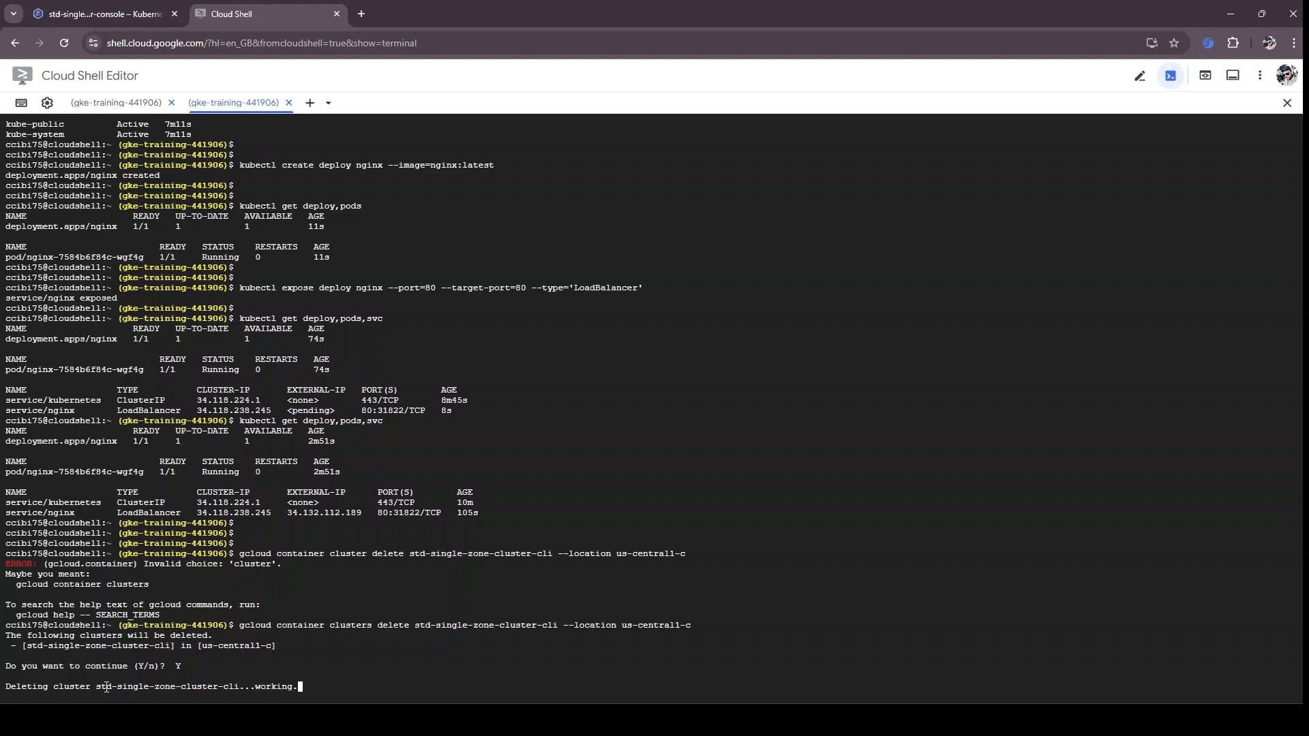
# Step: Refresh the clusters list in the Google Cloud console and start configuring a new Standard cluster
pyautogui.click(96, 8)
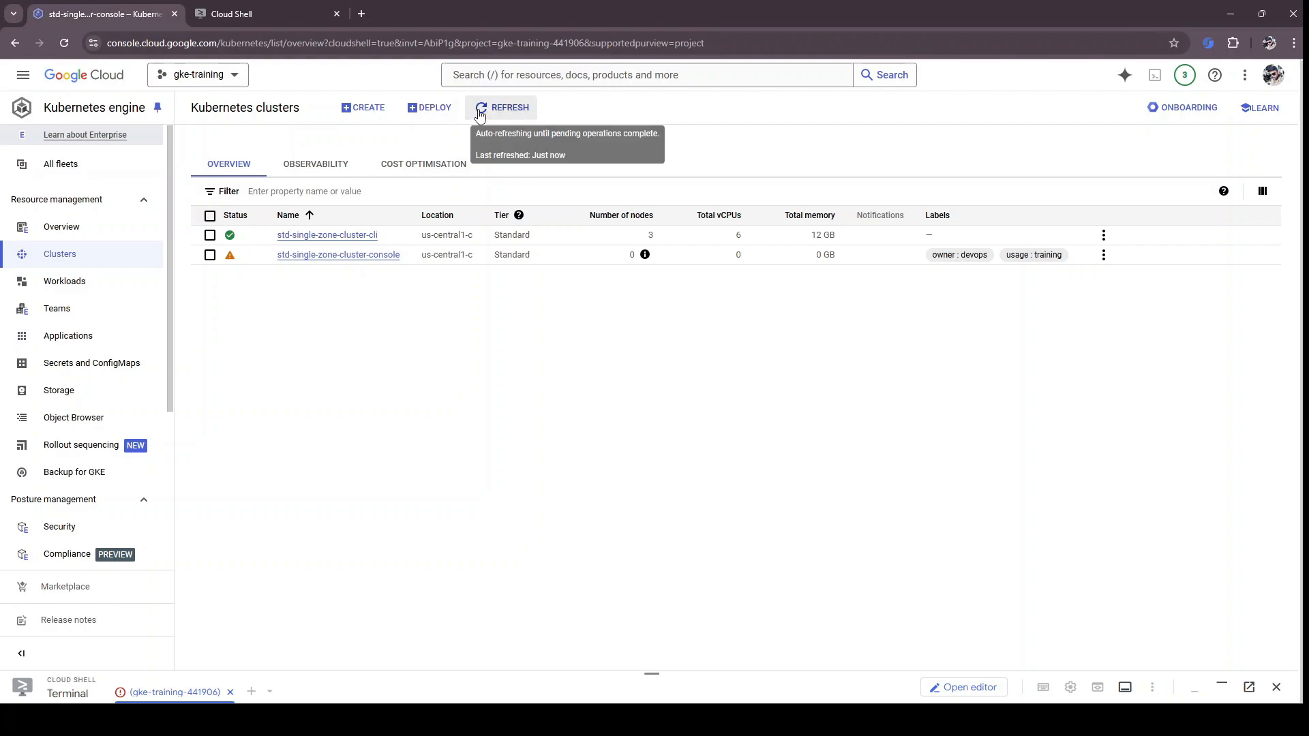
pyautogui.click(480, 110)
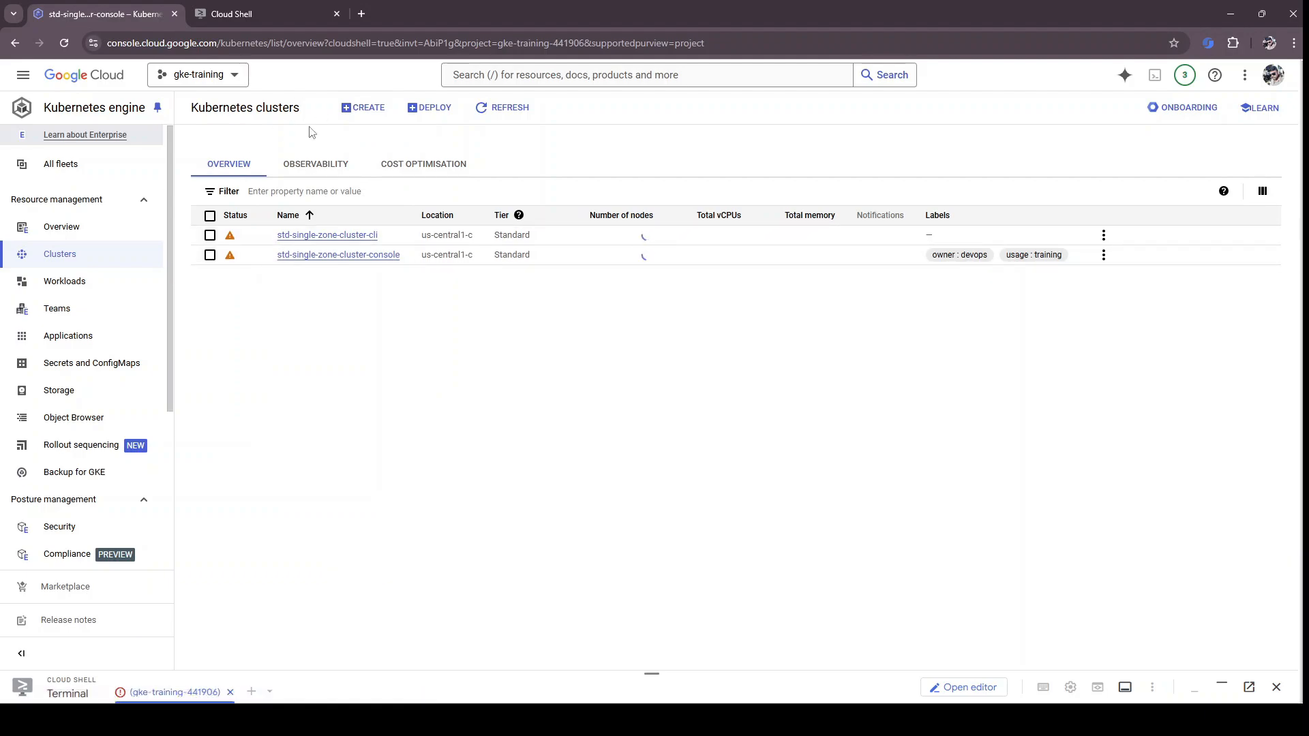
pyautogui.click(367, 108)
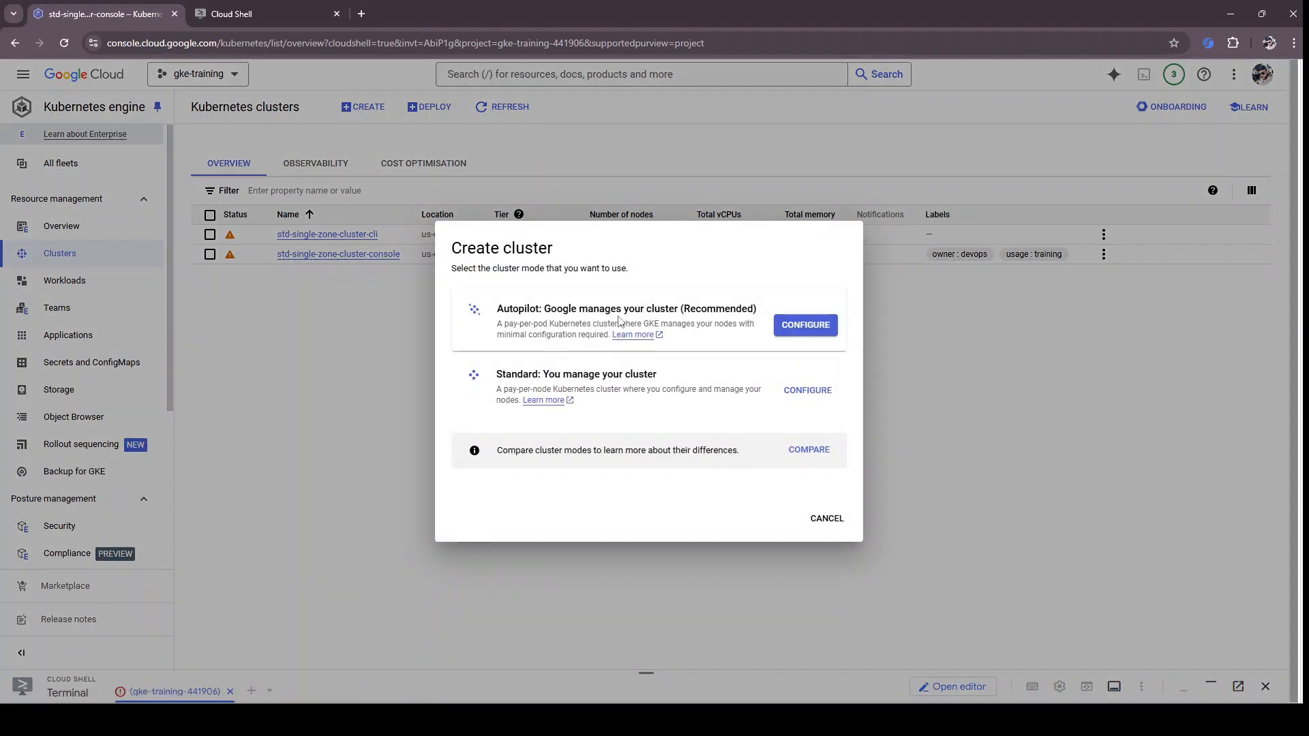
pyautogui.click(808, 391)
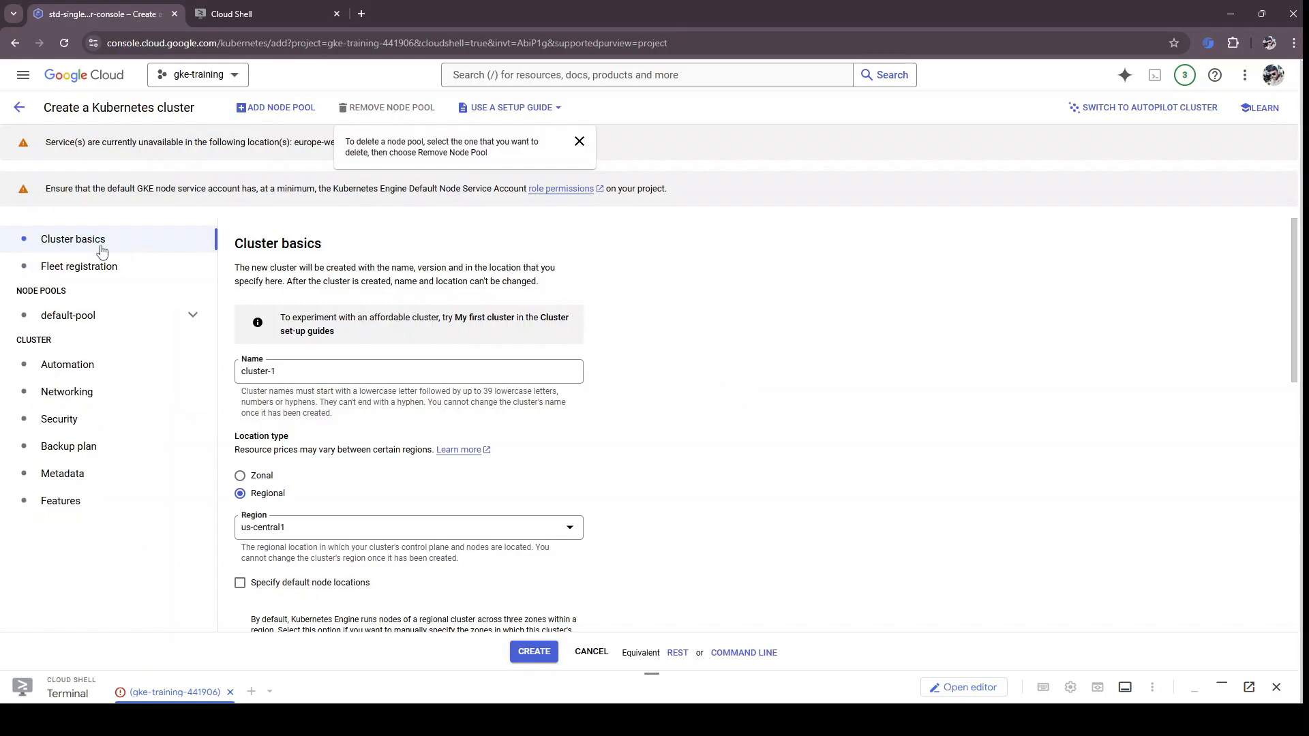
# Step: Name the new cluster std-multi-zone-cluster-console
pyautogui.moveTo(290, 375); pyautogui.dragTo(228, 381)
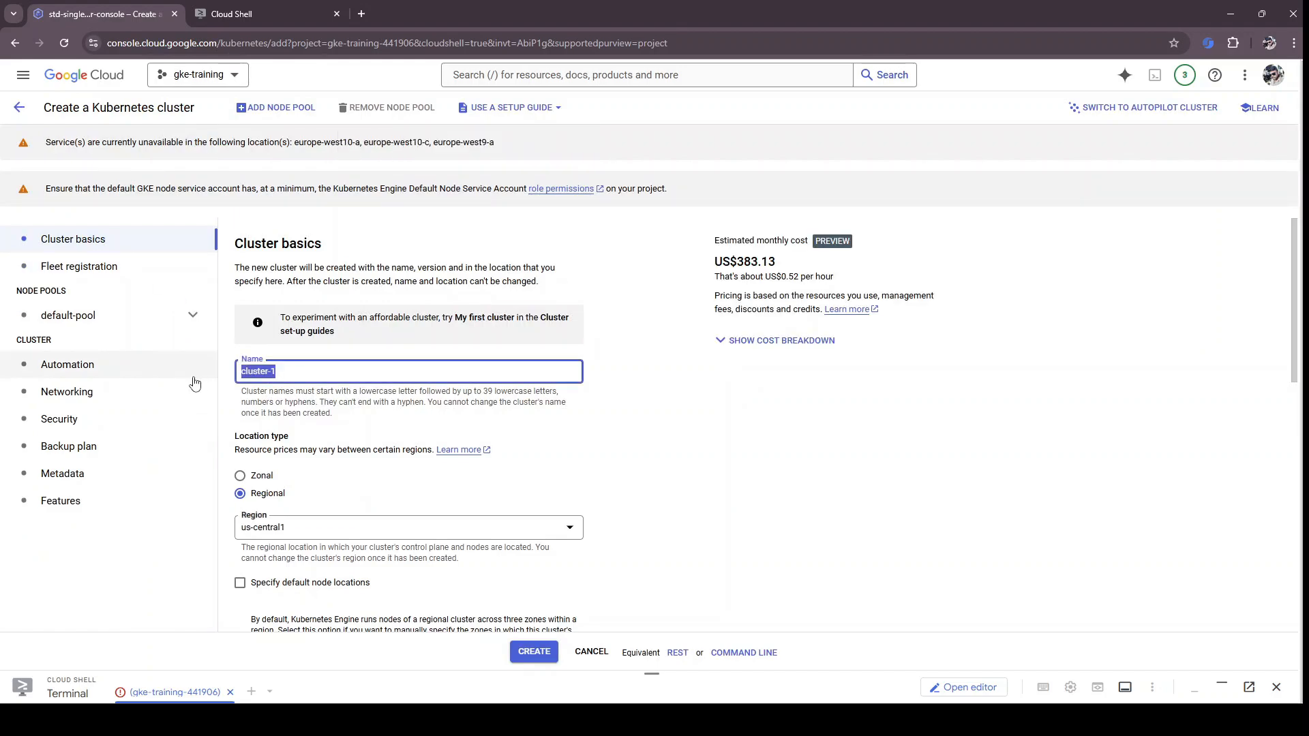
pyautogui.write('std-')
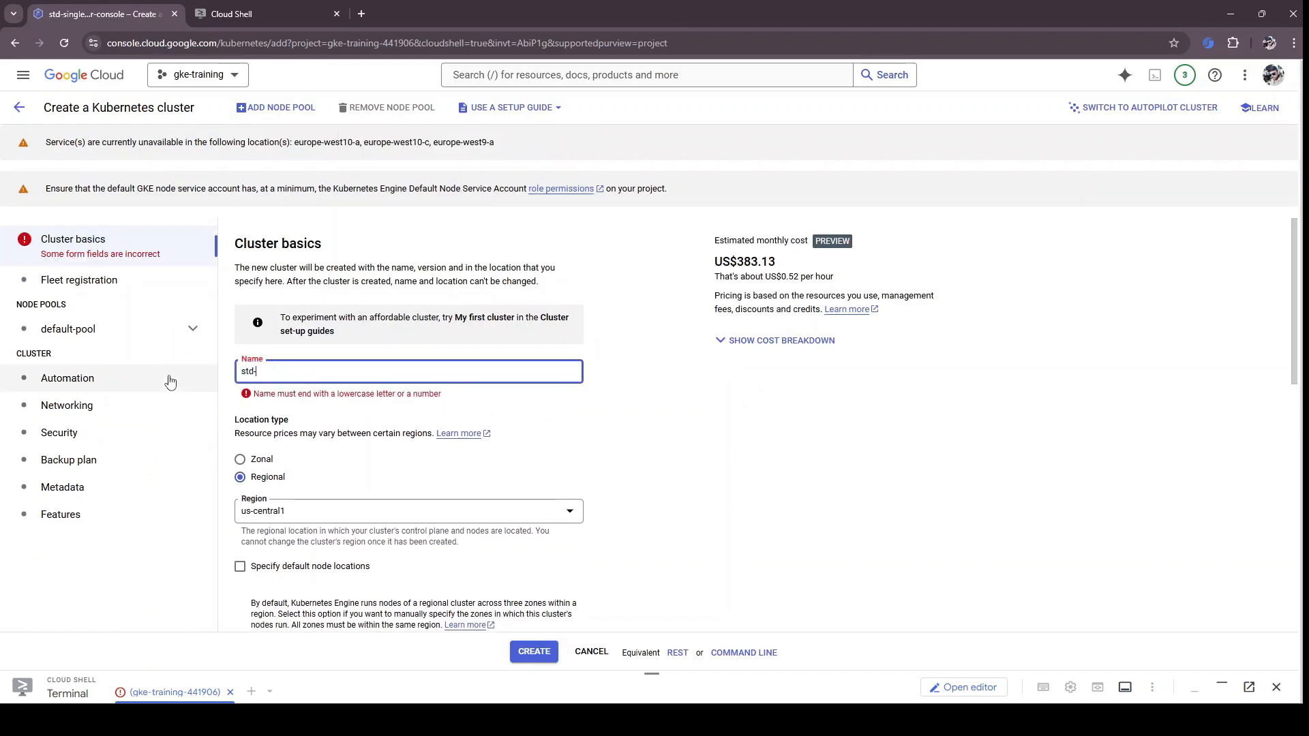
pyautogui.write('mulit')
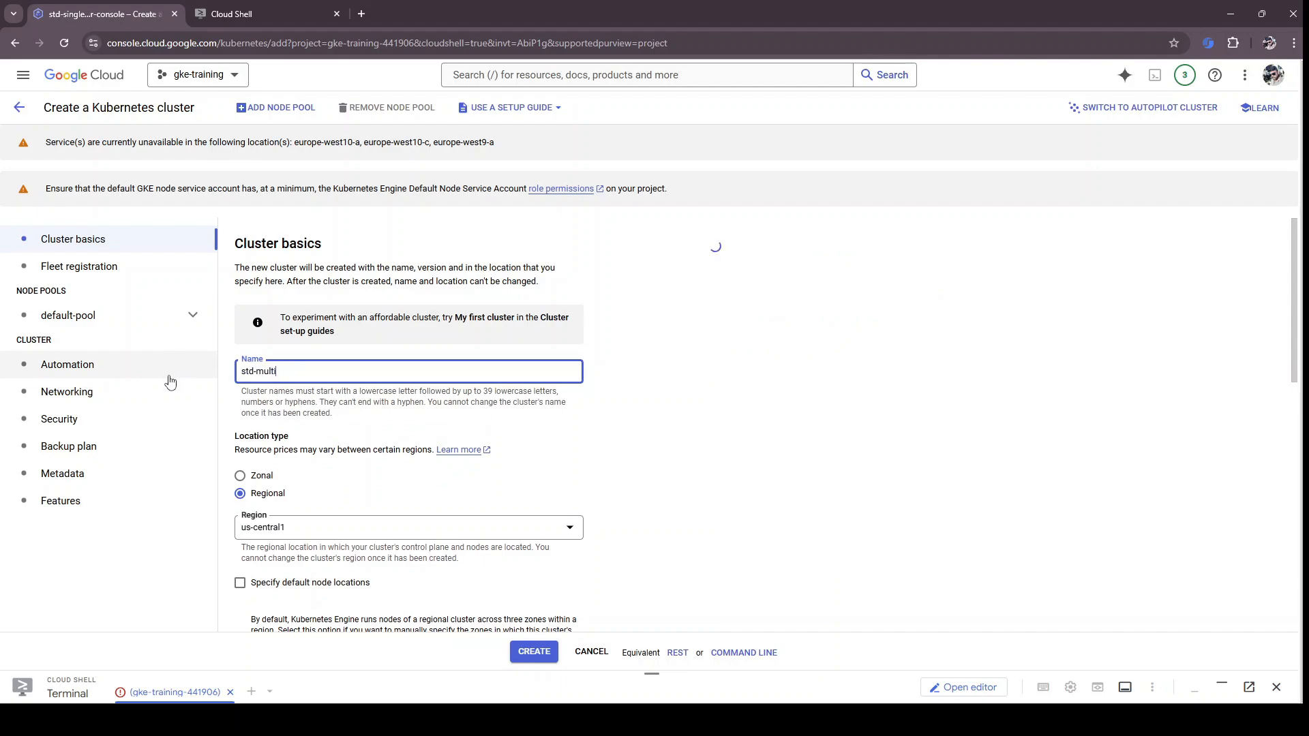
pyautogui.write('-zon')
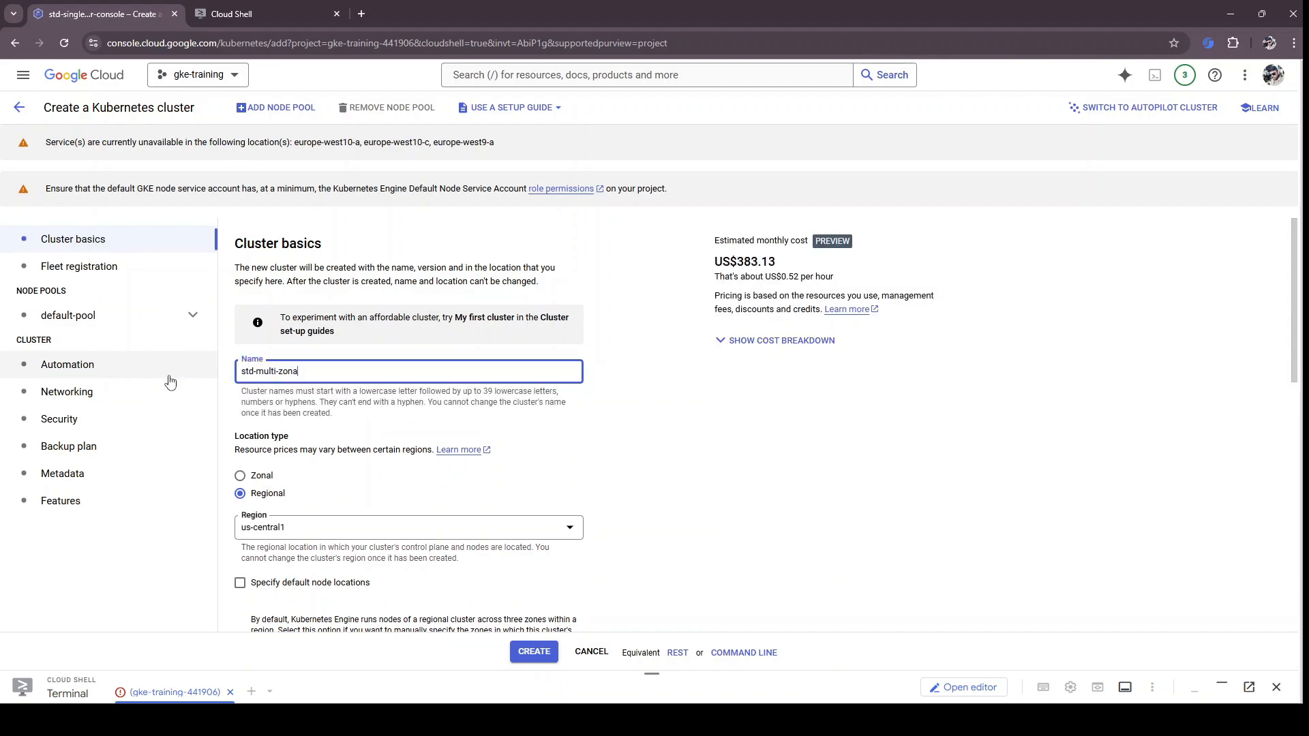
pyautogui.write('e-cluster-console')
pyautogui.hotkey('ctrl', 'a')
pyautogui.click(563, 417)
# Step: Set the cluster's location type to Zonal with us-central1-c as its zone
pyautogui.scroll(-1, 563, 418)
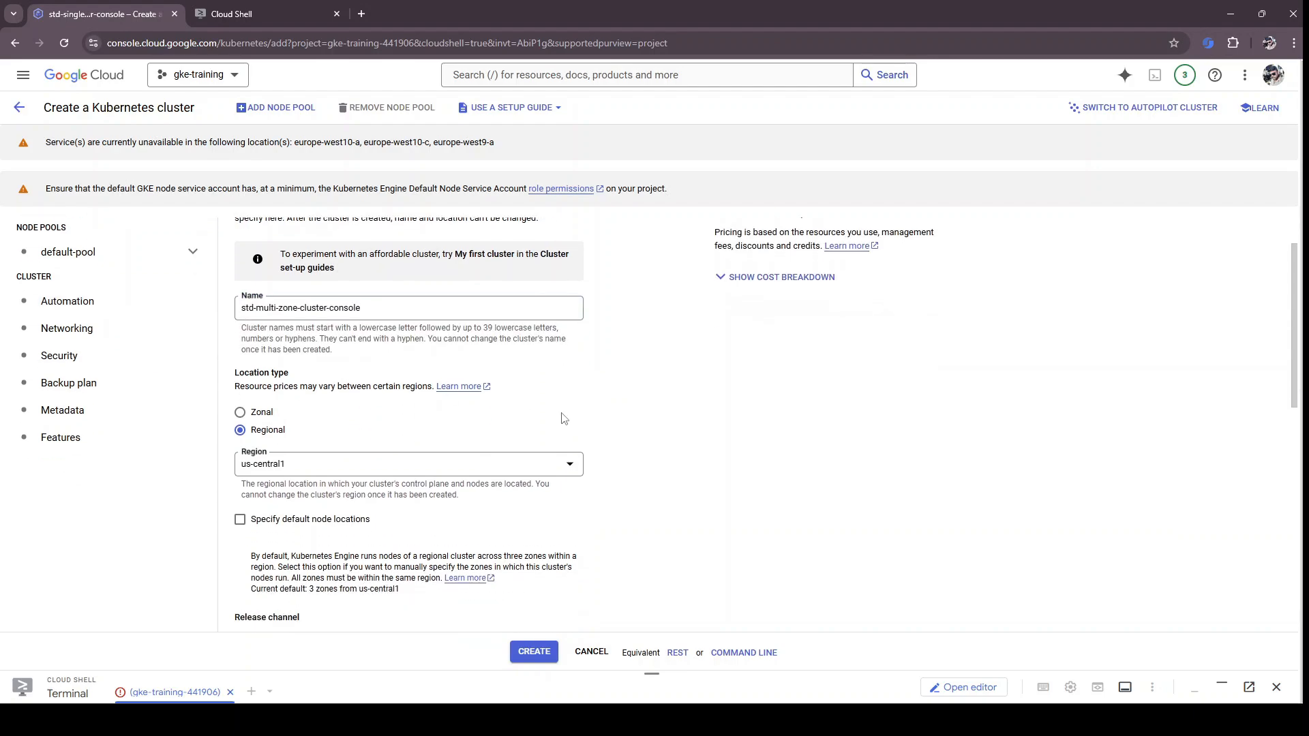
pyautogui.scroll(-1, 564, 417)
pyautogui.click(241, 339)
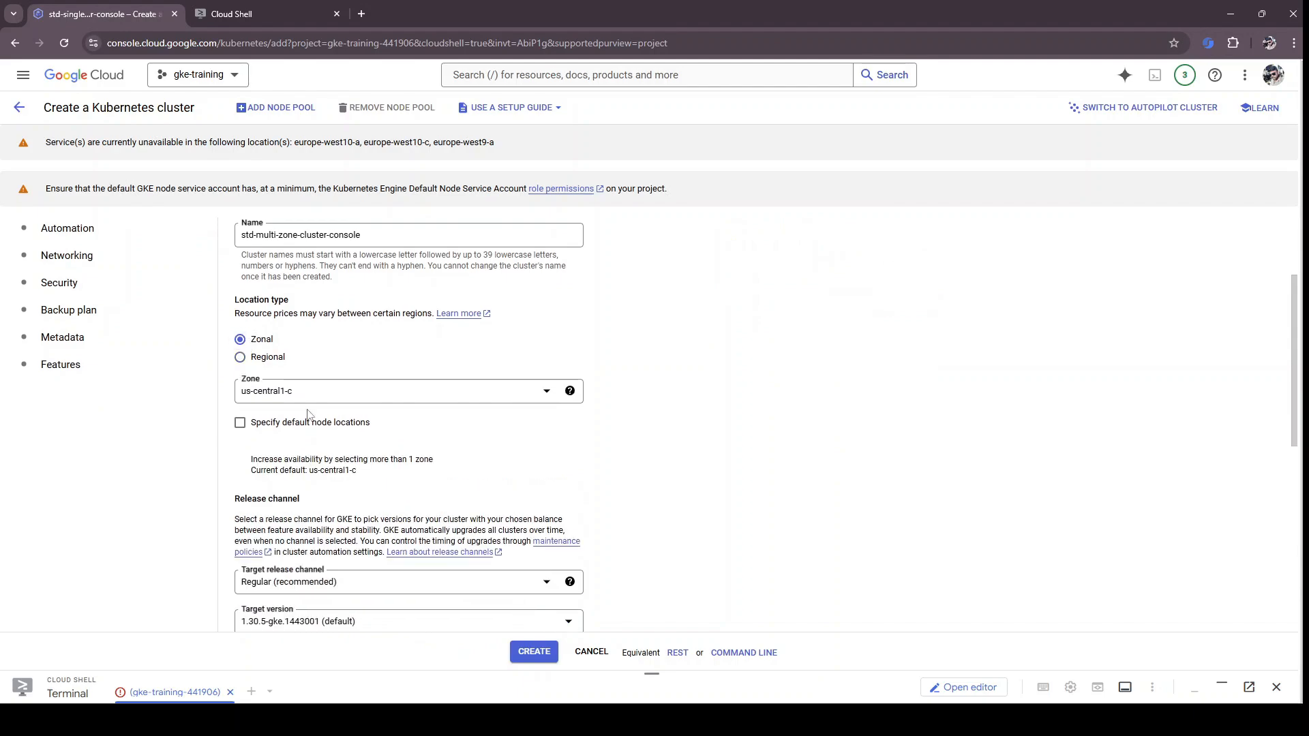
pyautogui.click(315, 392)
pyautogui.click(340, 379)
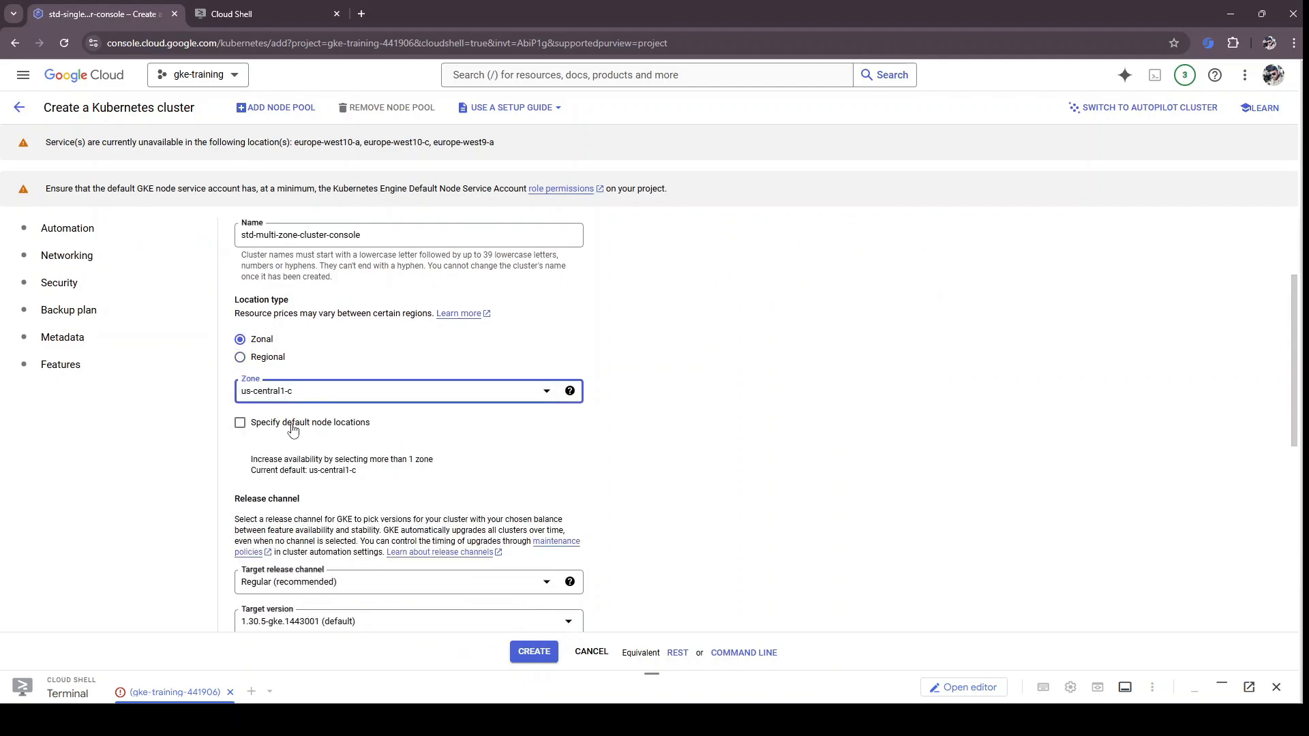
pyautogui.click(637, 431)
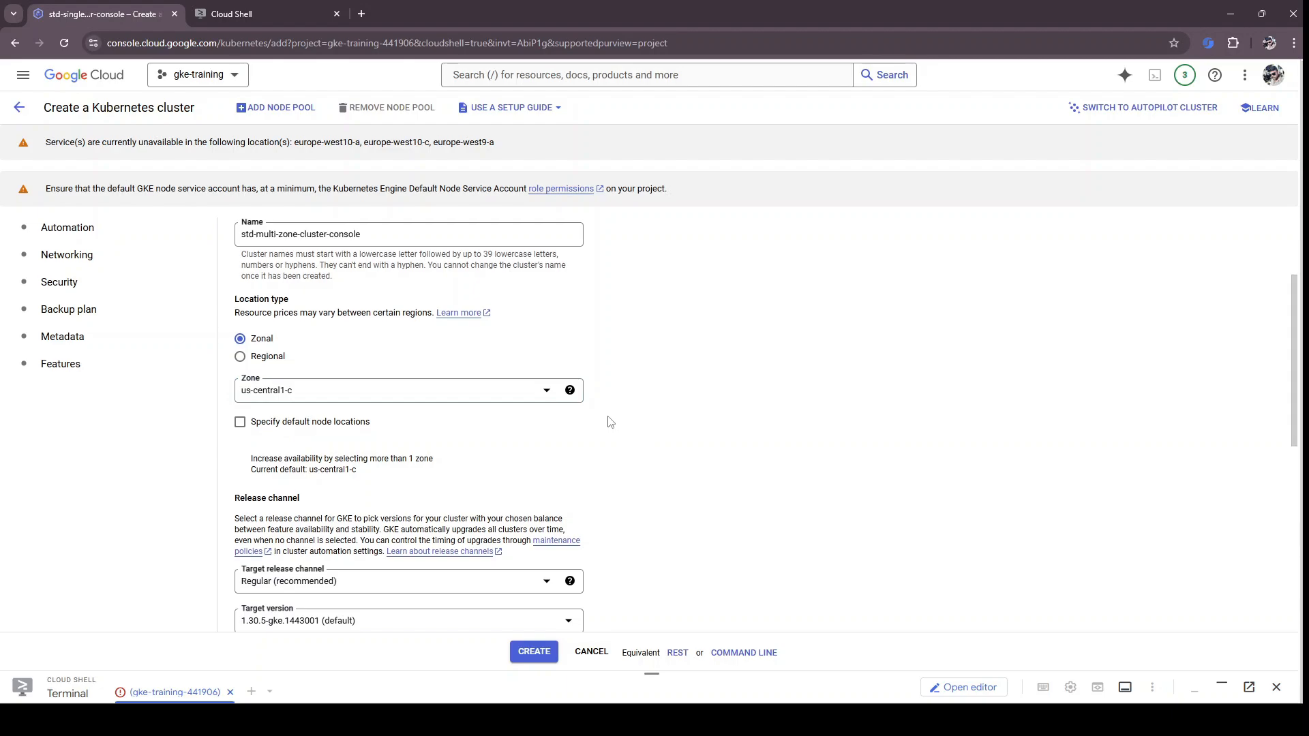
# Step: Specify default node locations for the cluster, adding us-central1-a and us-central1-b to the control plane zone
pyautogui.scroll(-1, 610, 422)
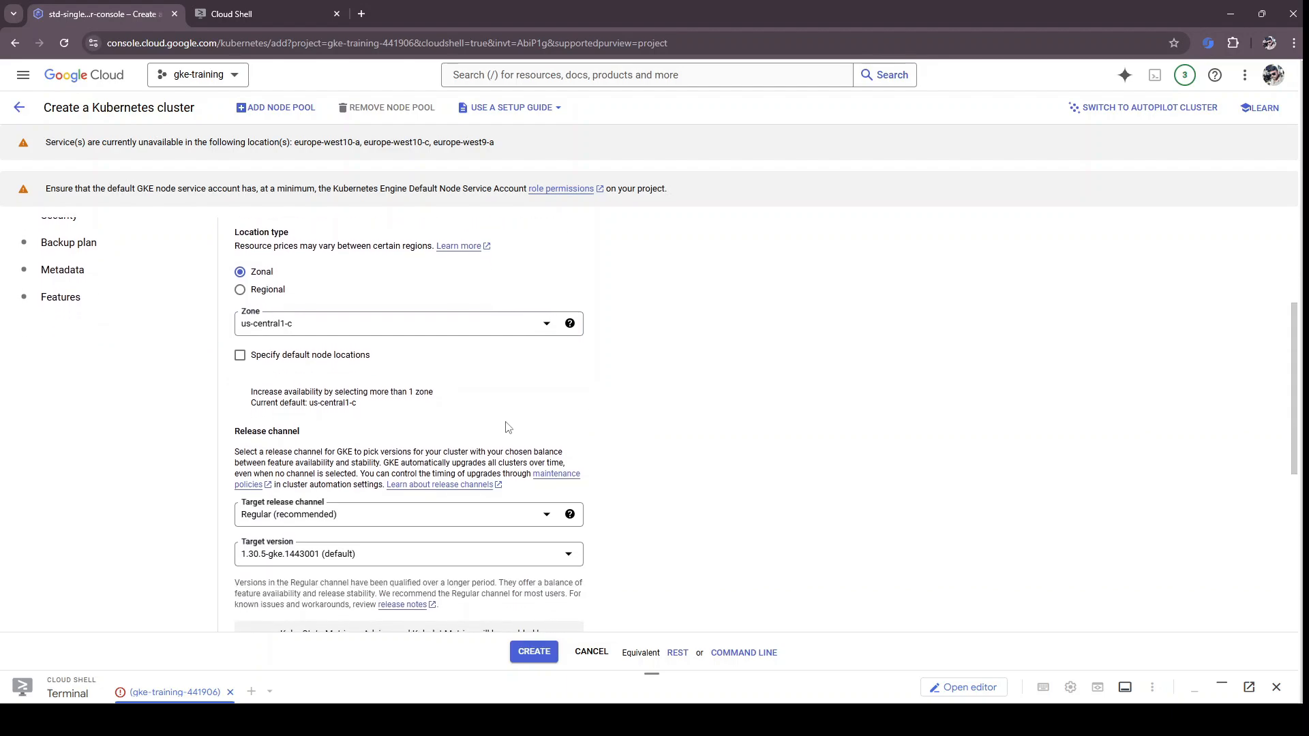
pyautogui.click(240, 355)
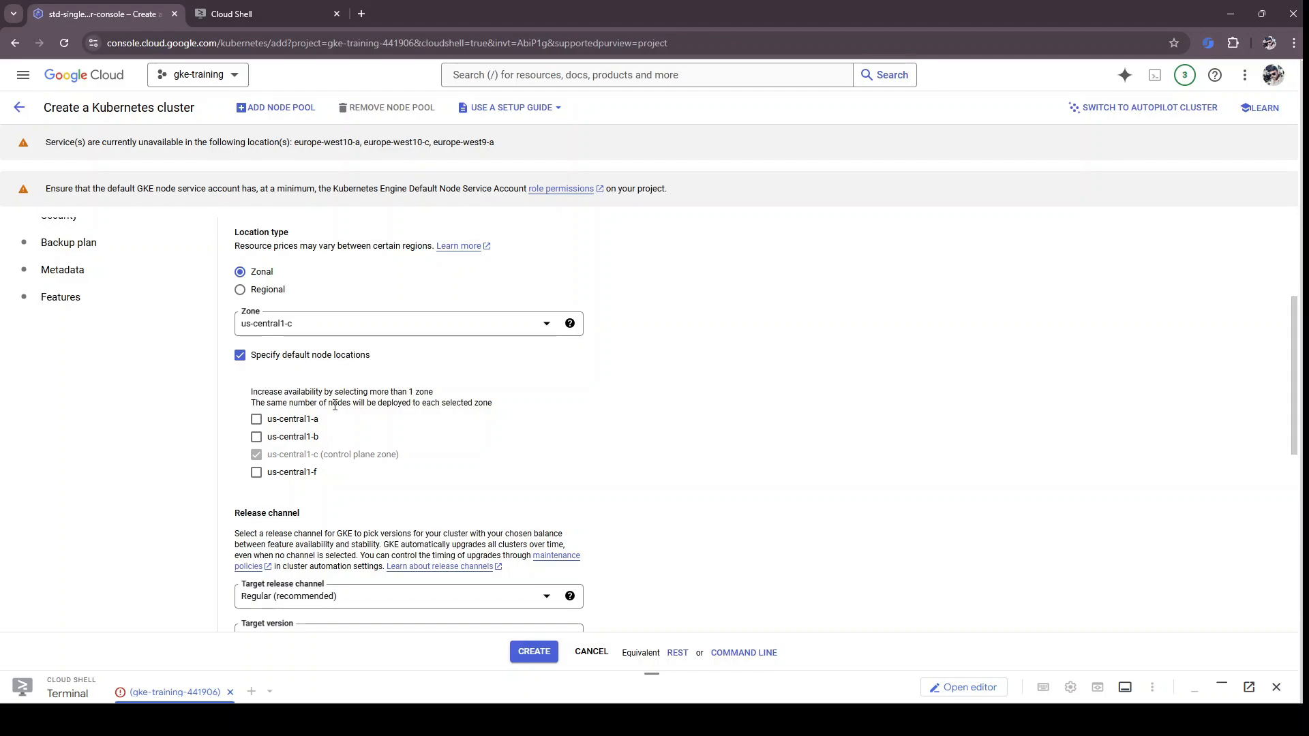
pyautogui.click(293, 423)
pyautogui.click(292, 438)
pyautogui.scroll(-1, 624, 405)
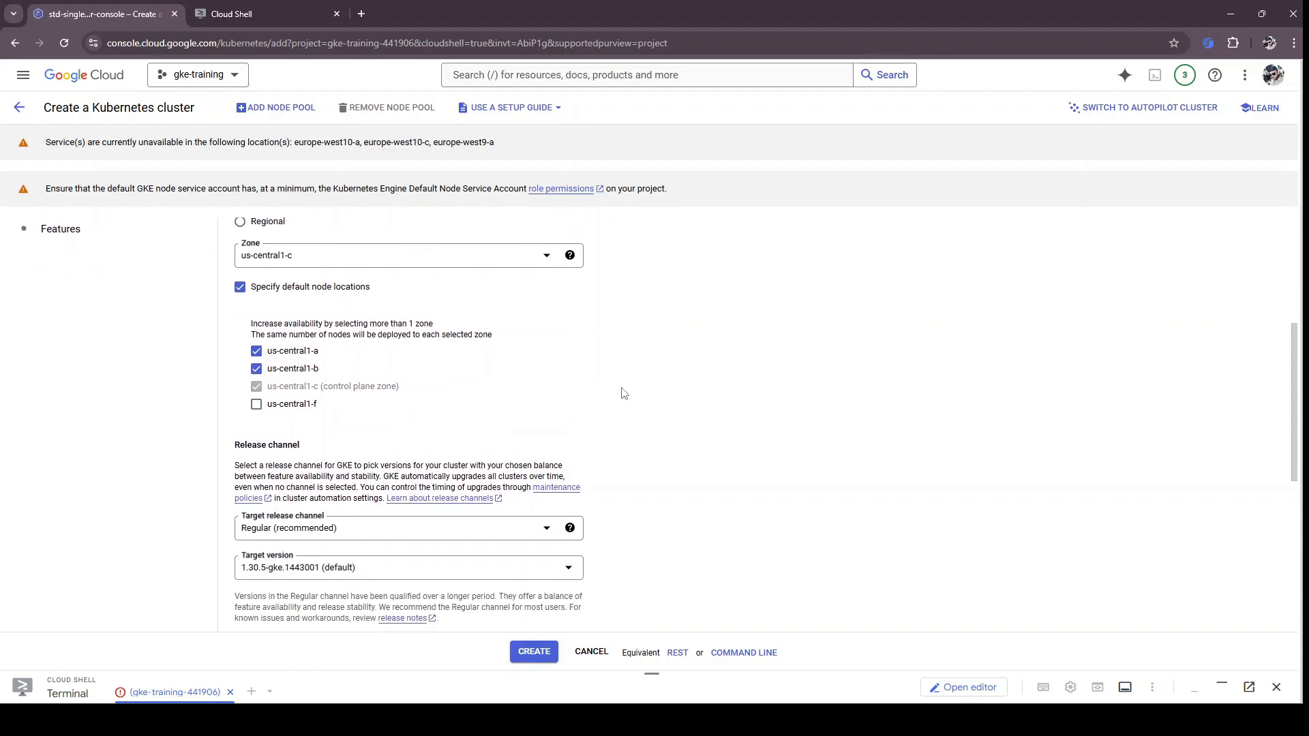
pyautogui.scroll(-1, 624, 394)
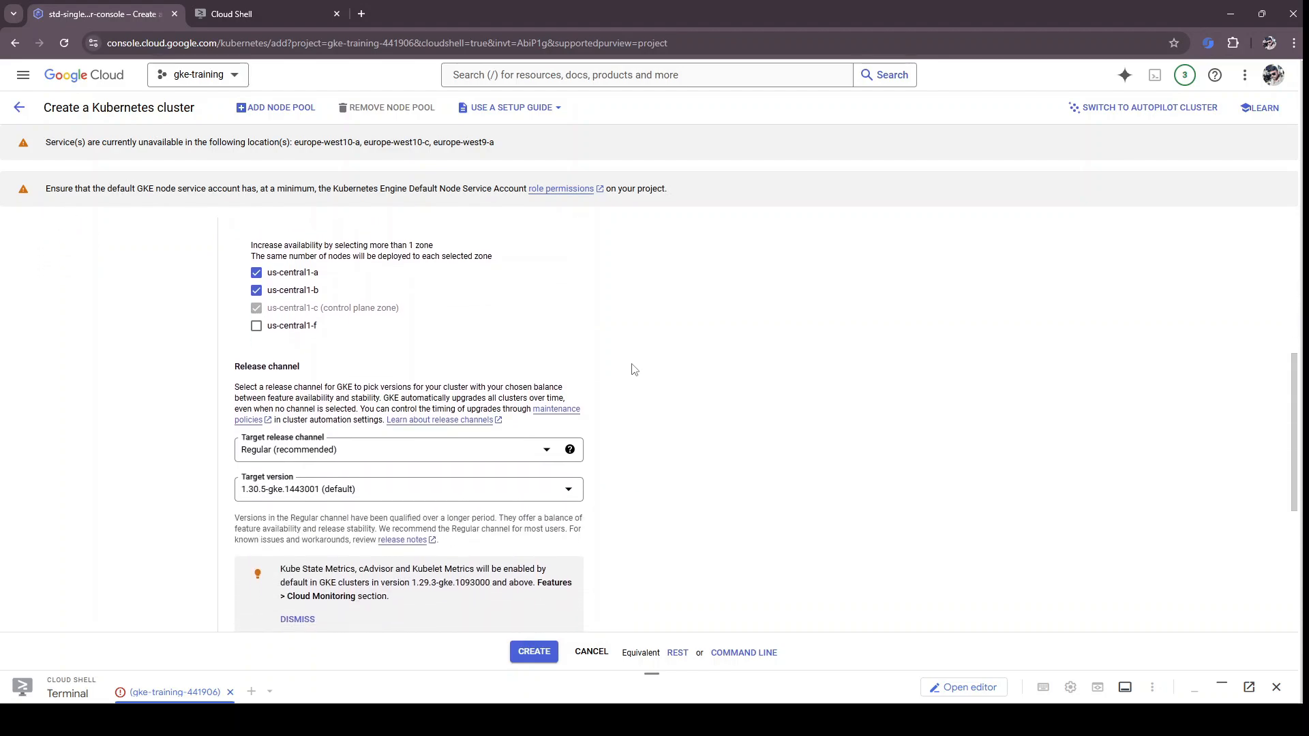
pyautogui.scroll(-4, 631, 369)
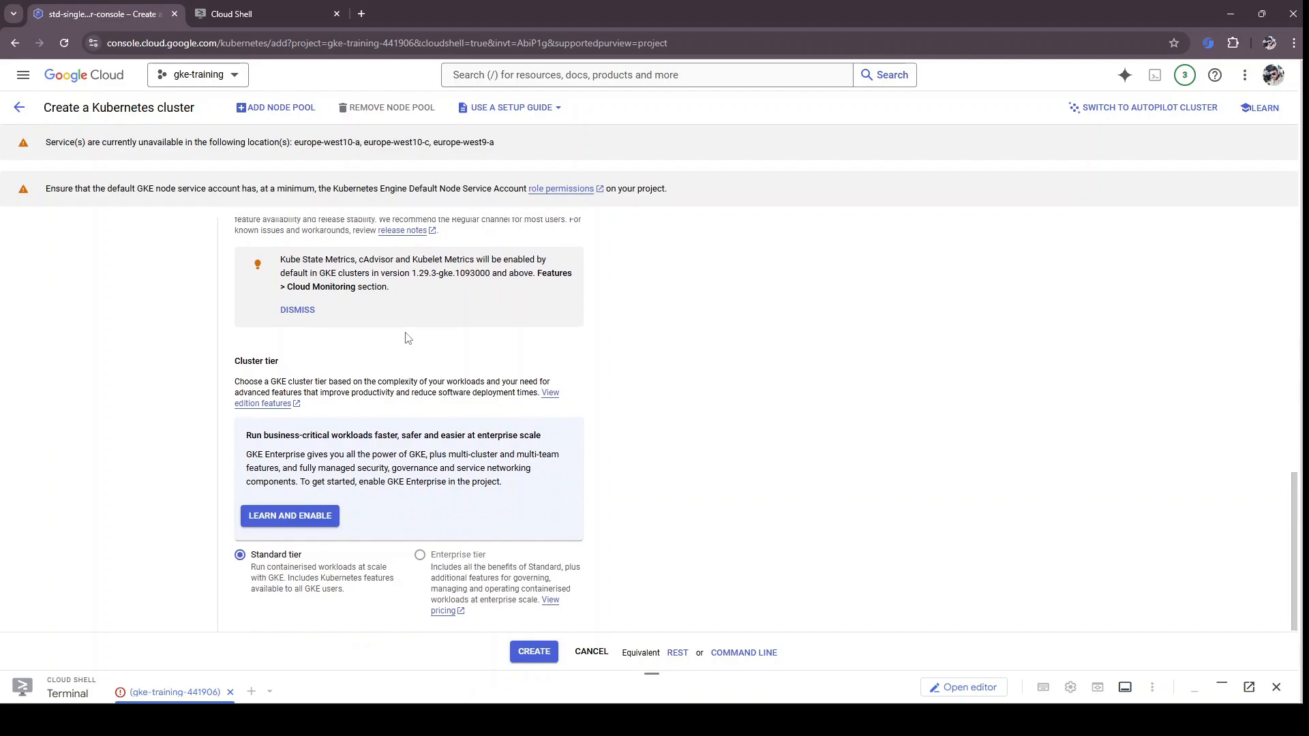
pyautogui.scroll(6, 354, 368)
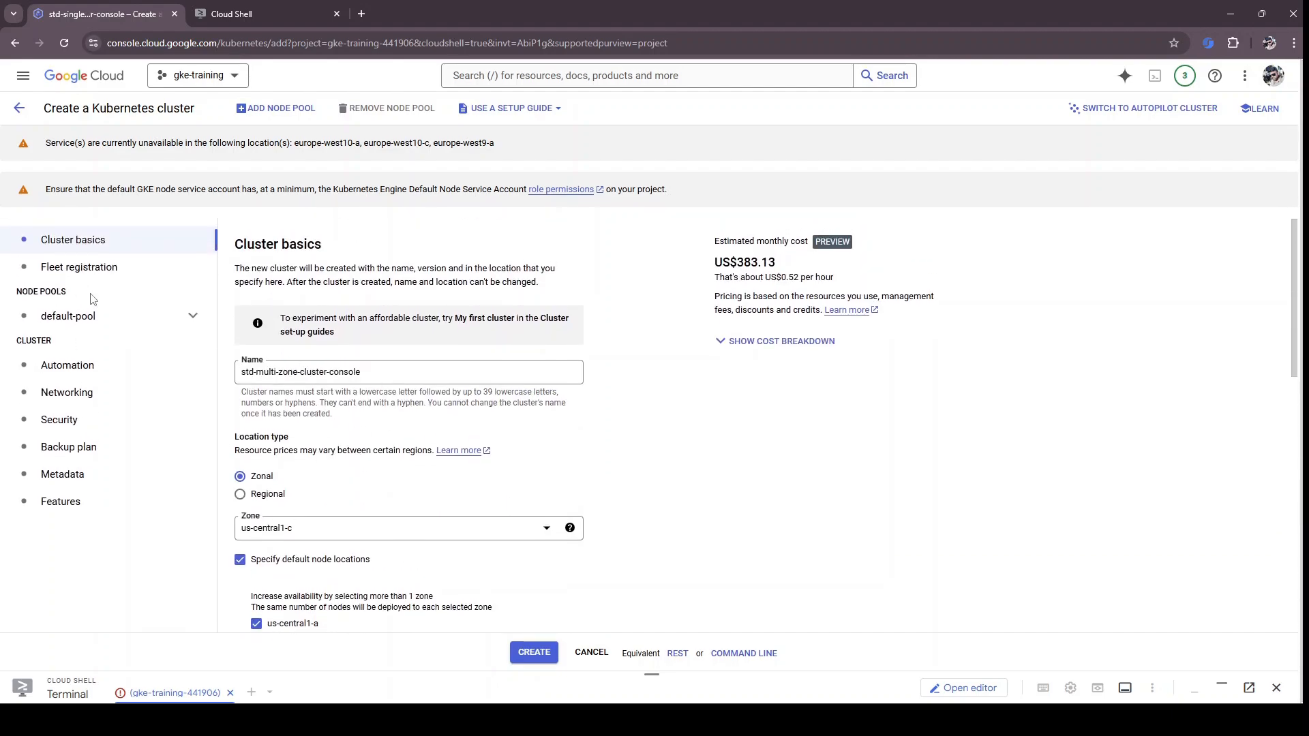
# Step: Look at the fleet registration settings and set the default-pool's number of nodes per zone to 1
pyautogui.click(98, 267)
pyautogui.click(107, 317)
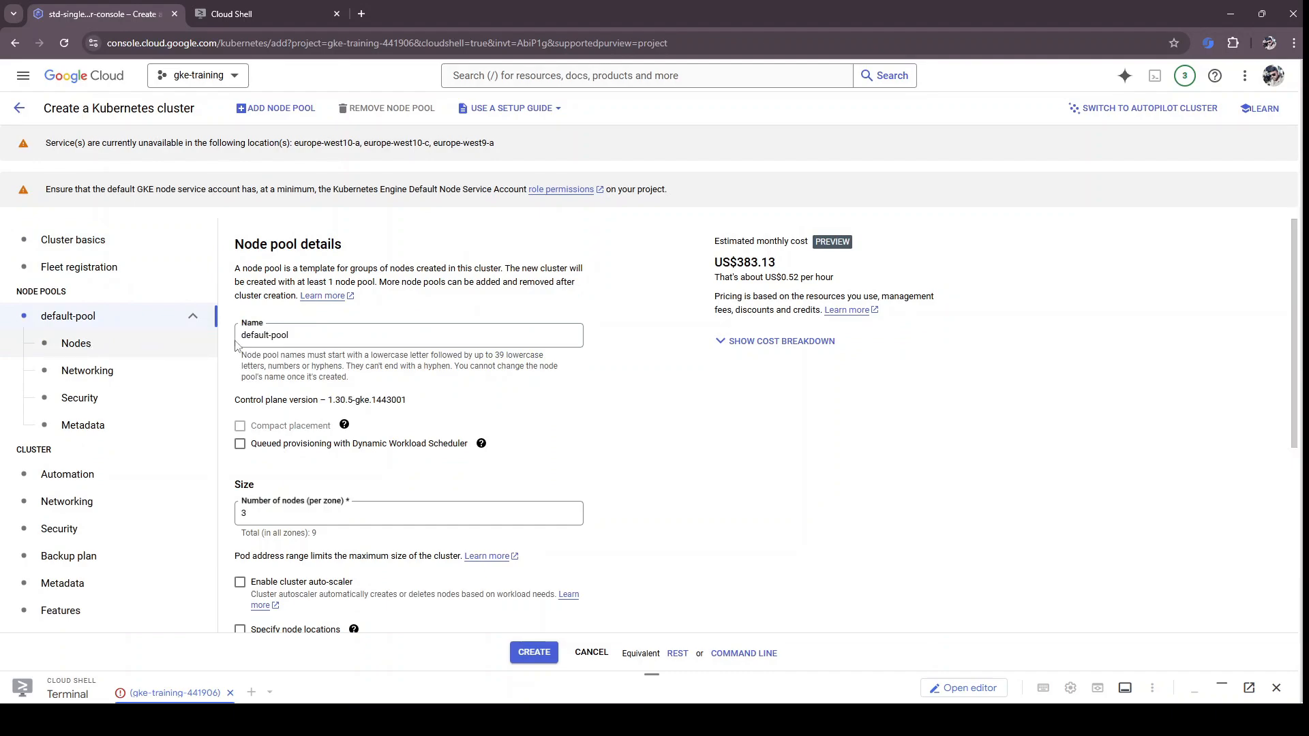
pyautogui.click(375, 334)
pyautogui.scroll(-1, 431, 411)
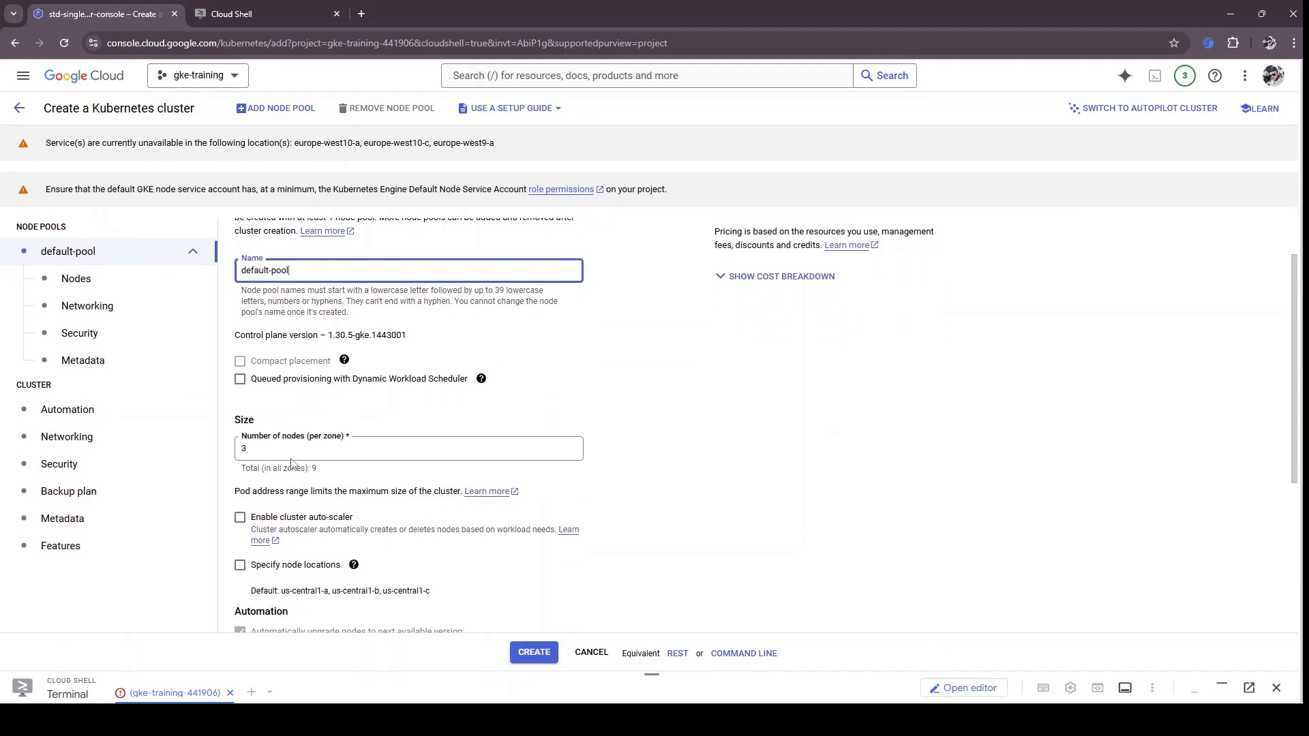
pyautogui.click(292, 447)
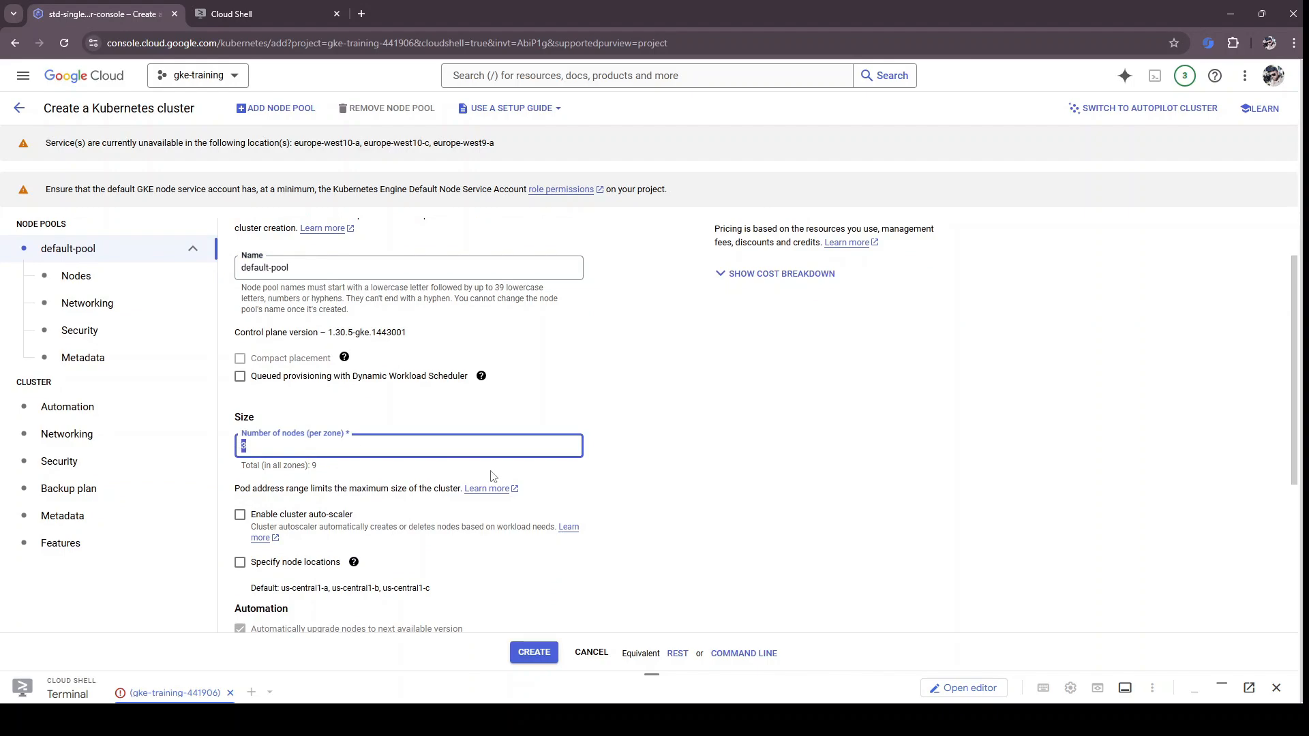
pyautogui.write('1')
pyautogui.click(638, 450)
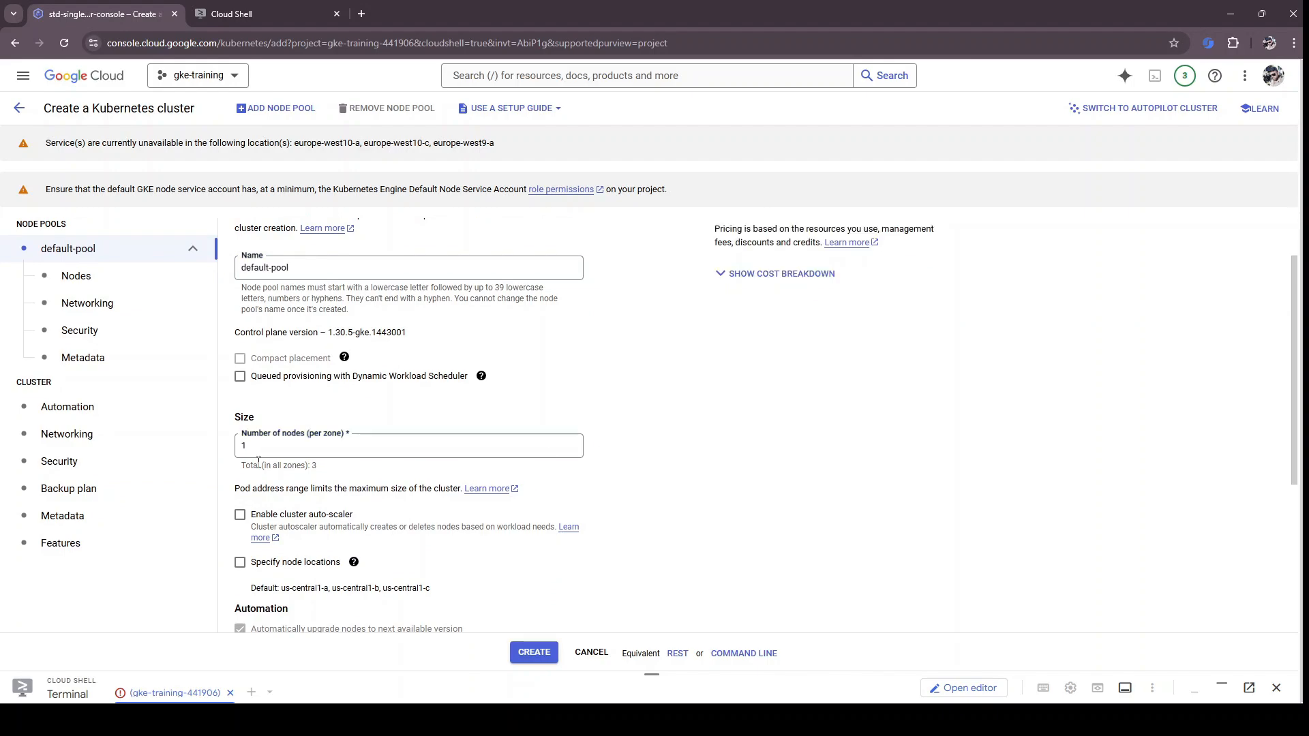
# Step: Examine the default-pool's total node count across zones, its default node locations, and its automation and upgrade strategy settings
pyautogui.moveTo(240, 471)
pyautogui.mouseDown()
pyautogui.moveTo(317, 465)
pyautogui.moveTo(238, 475)
pyautogui.mouseUp()
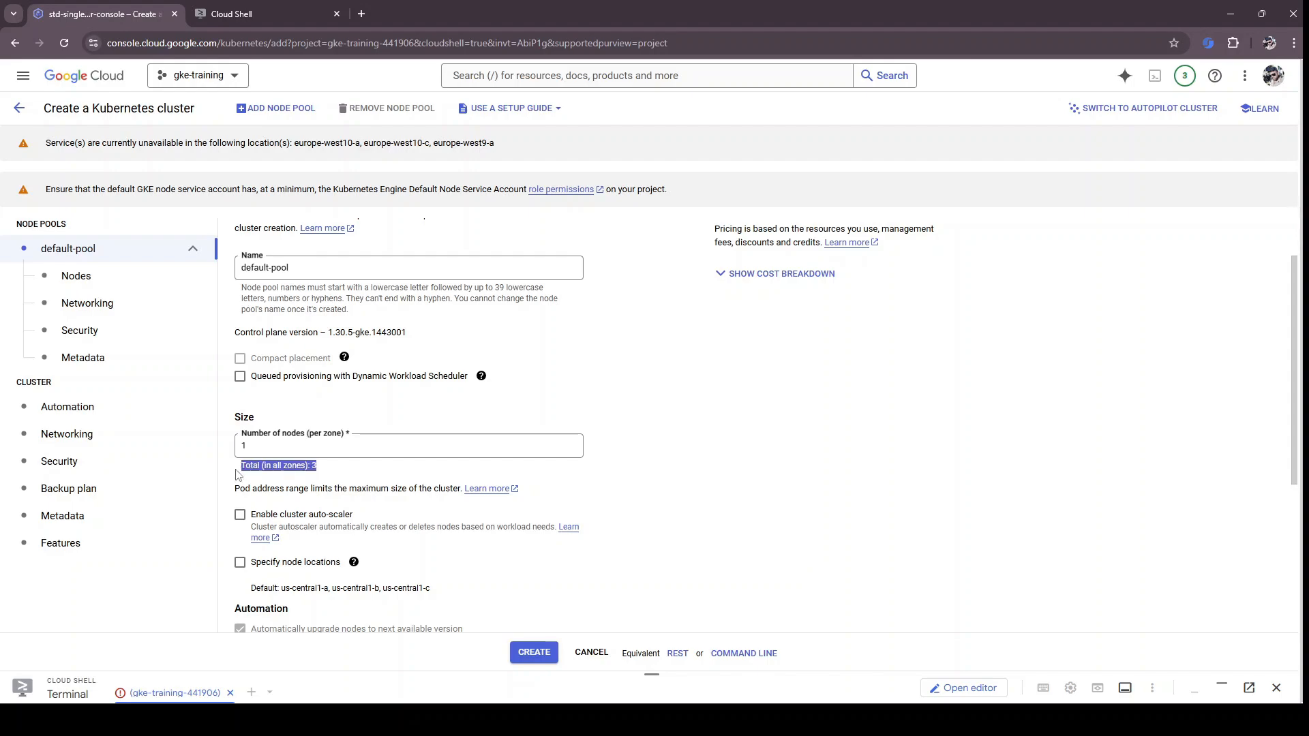
pyautogui.click(393, 481)
pyautogui.scroll(-2, 622, 424)
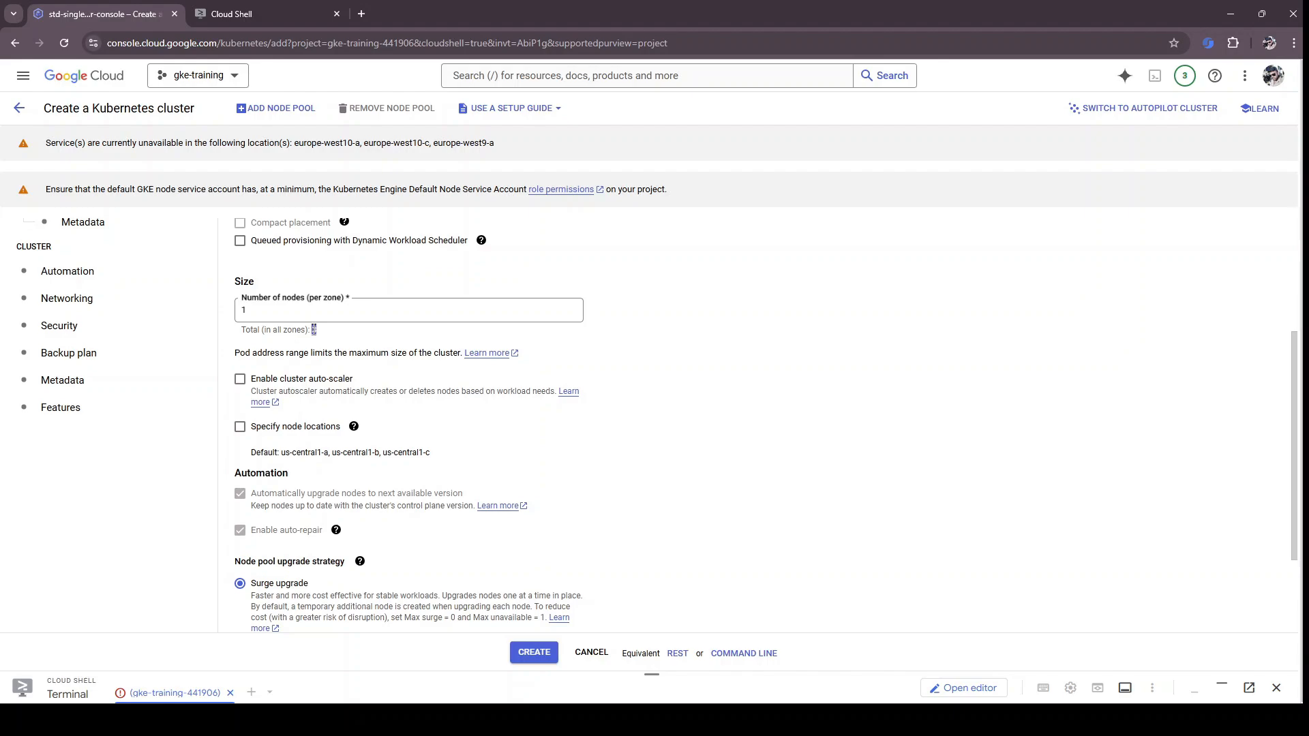
pyautogui.click(306, 481)
pyautogui.scroll(-1, 297, 466)
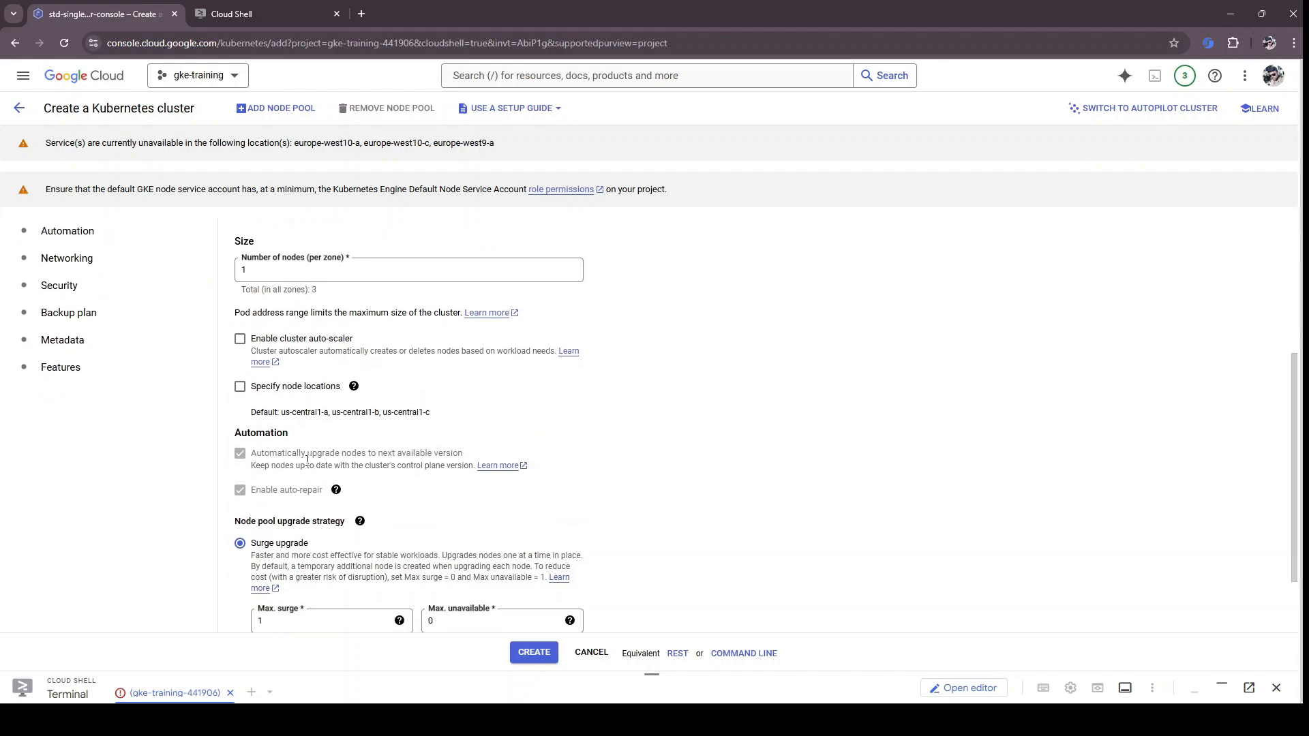
pyautogui.scroll(1, 287, 450)
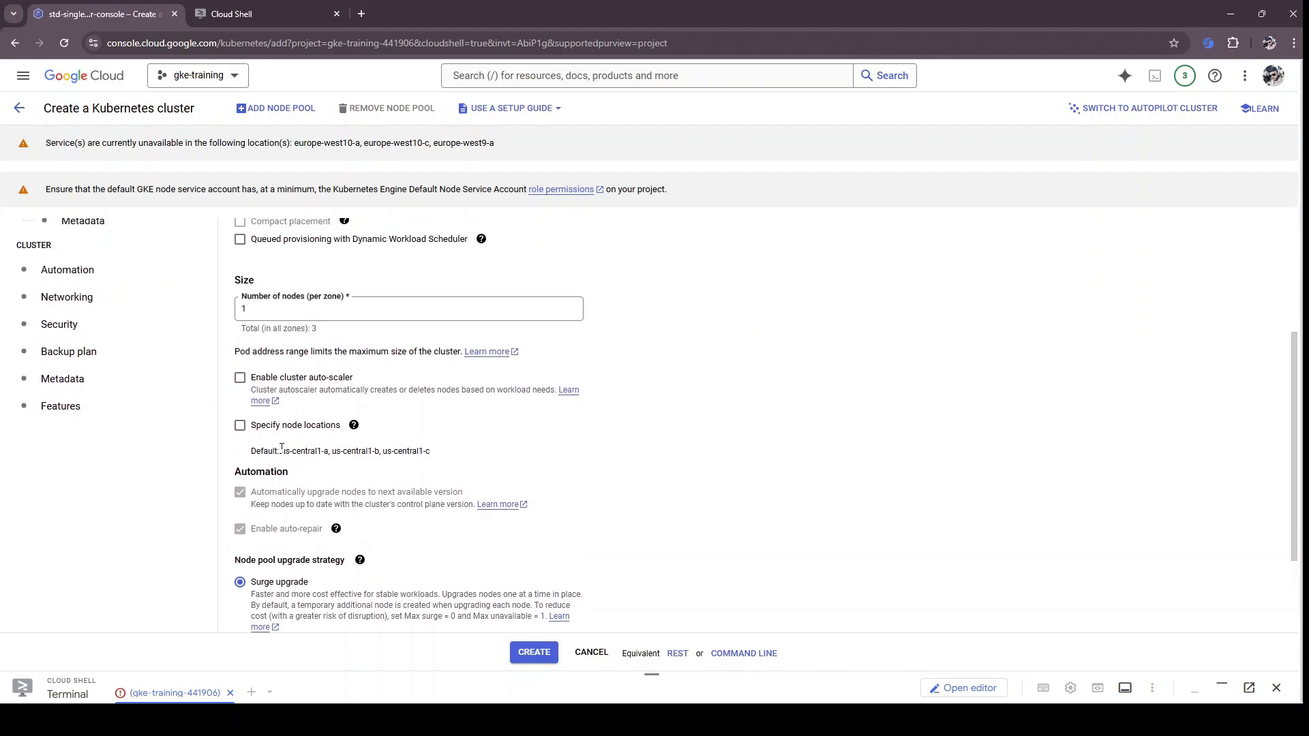
pyautogui.moveTo(280, 448); pyautogui.dragTo(442, 462)
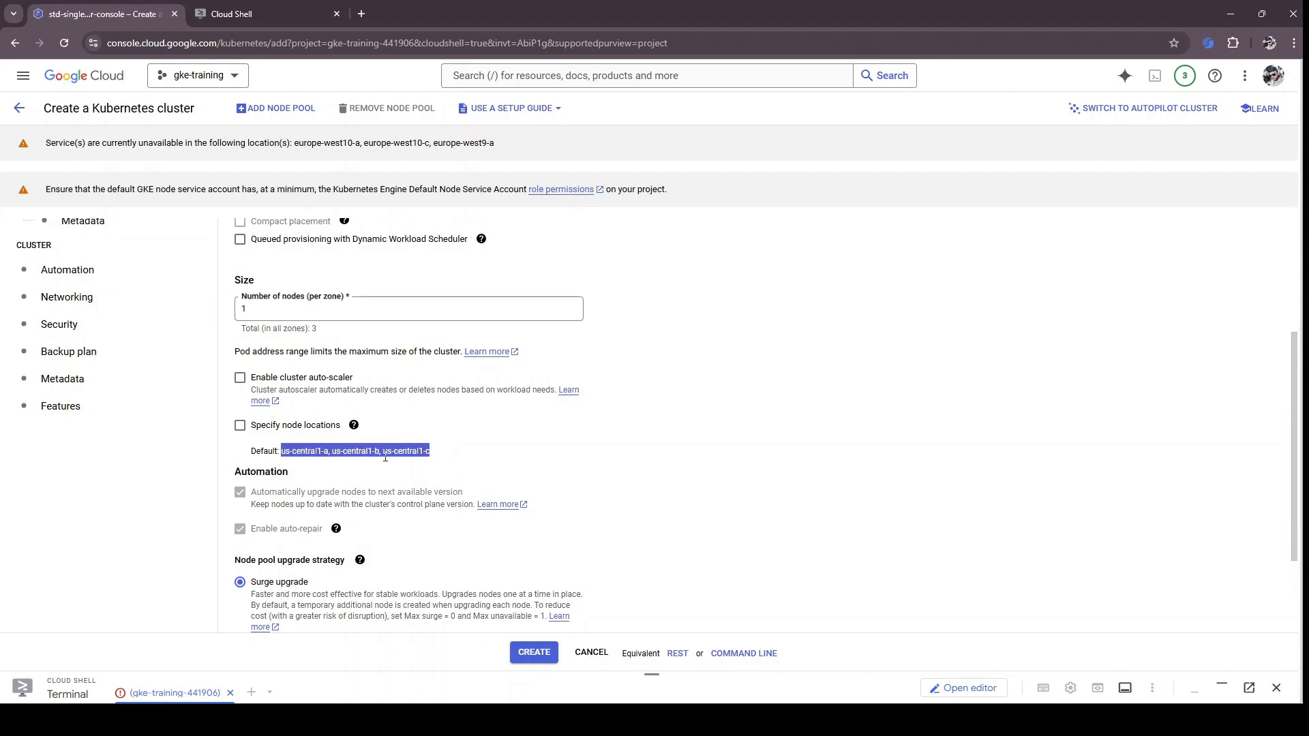
pyautogui.click(434, 458)
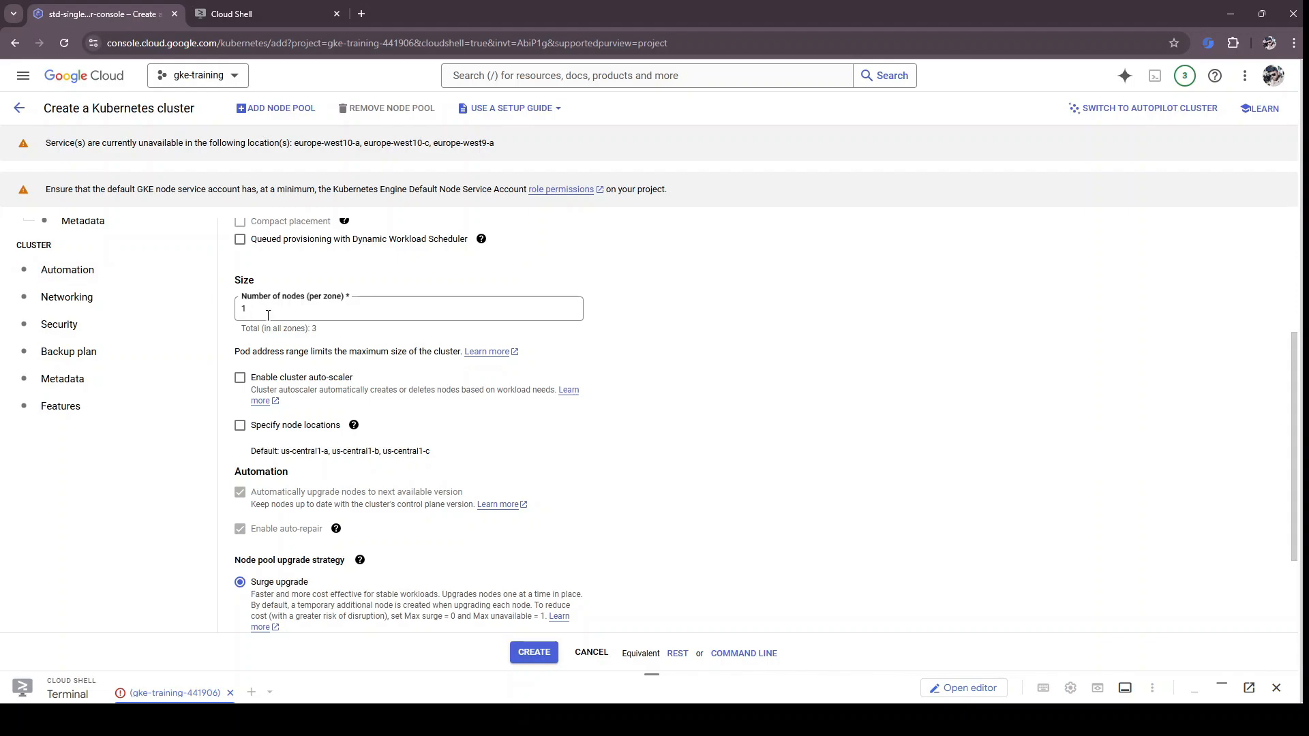
pyautogui.scroll(-2, 692, 364)
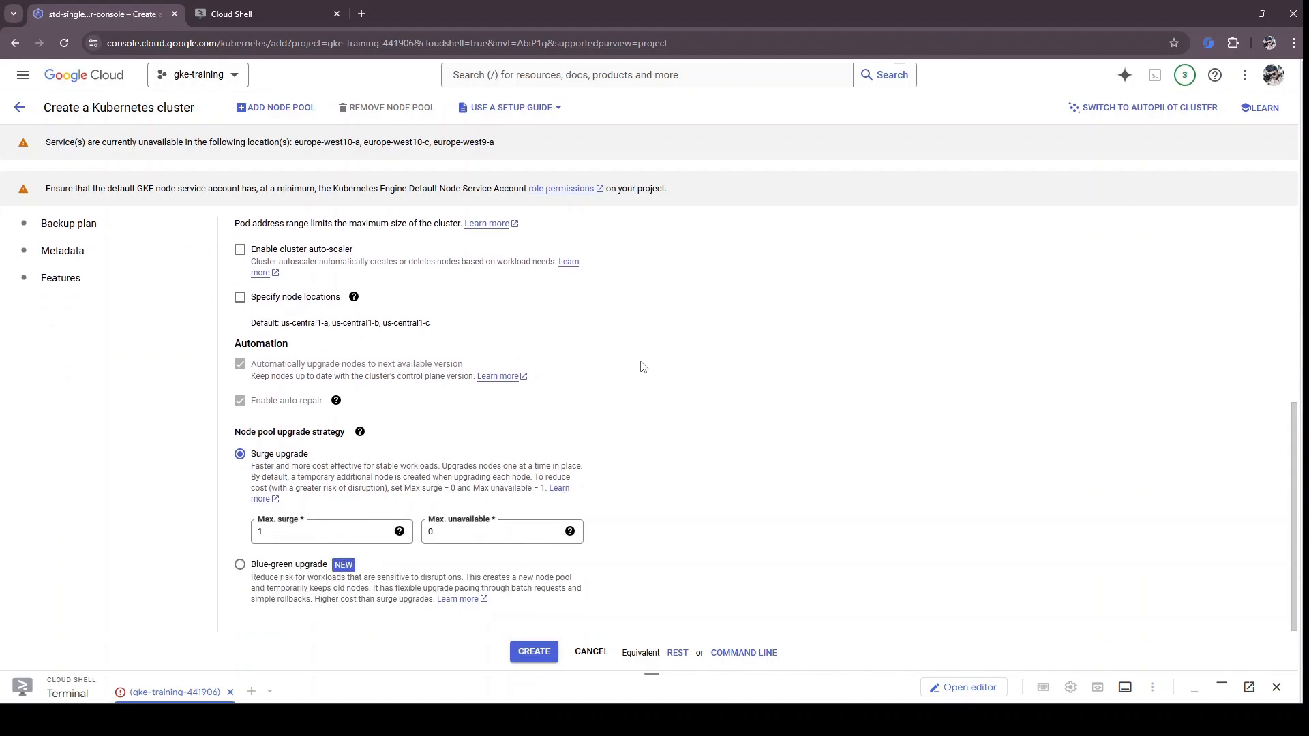
# Step: Set the boot disk size of the default-pool's nodes to 10 GB
pyautogui.scroll(2, 47, 364)
pyautogui.click(78, 277)
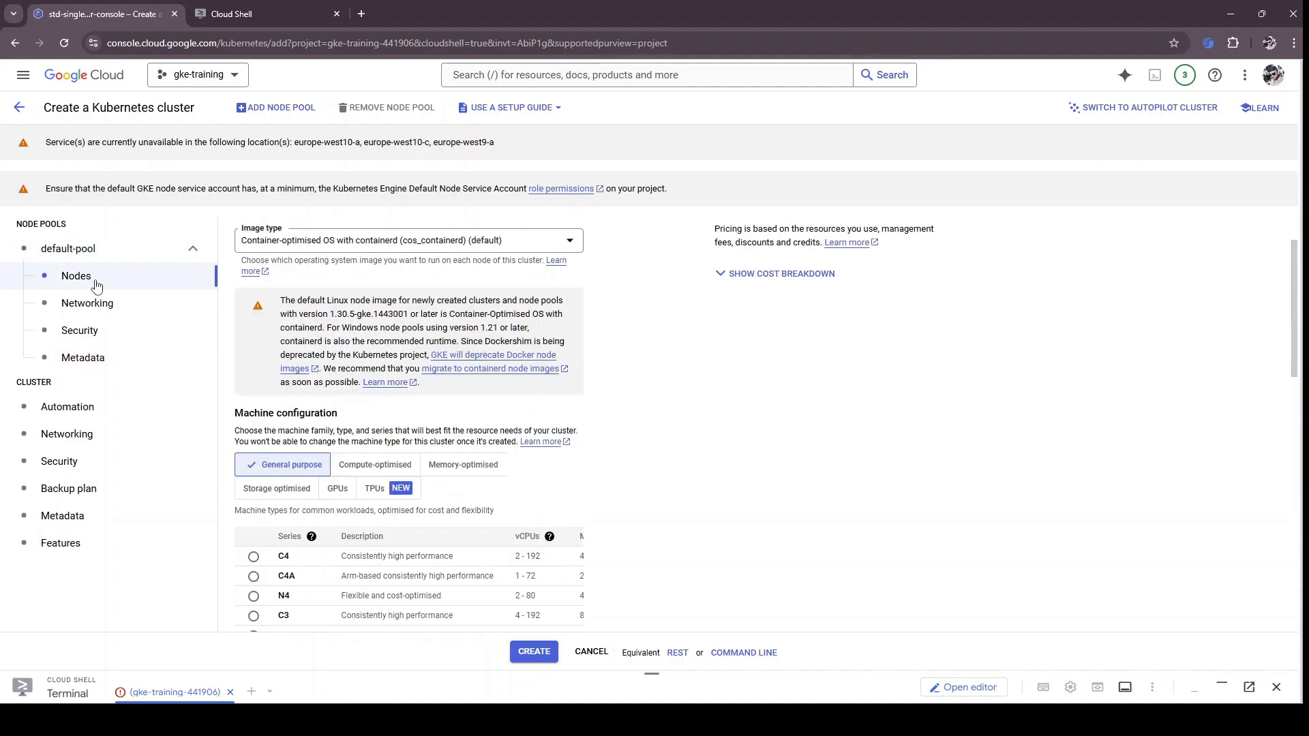
pyautogui.scroll(-10, 540, 366)
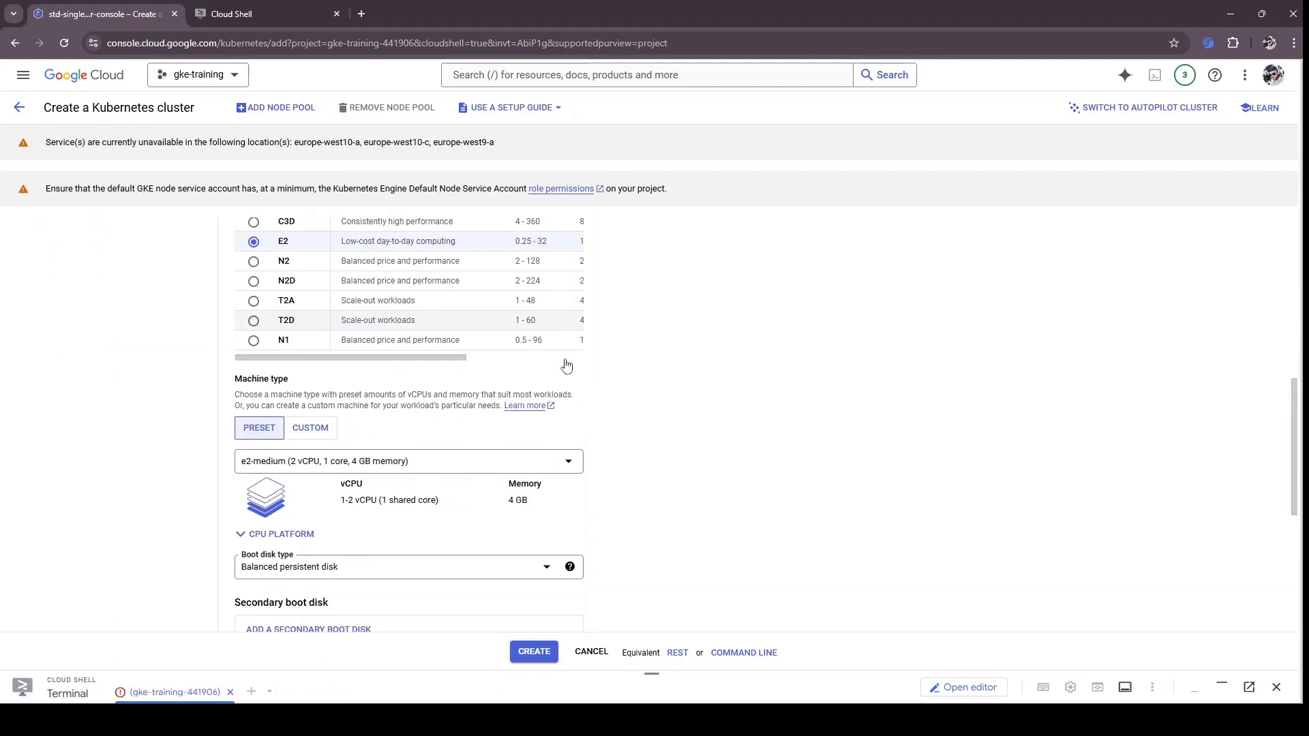
pyautogui.click(265, 470)
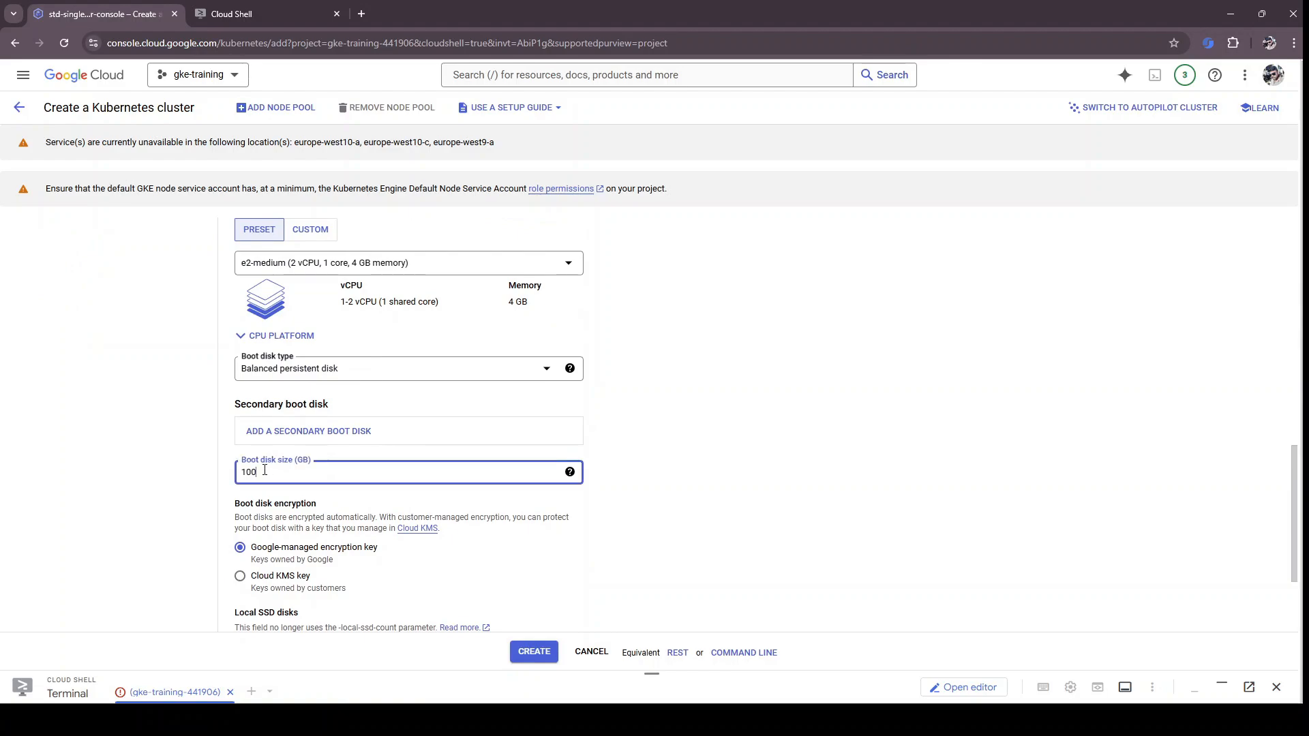
pyautogui.click(652, 313)
pyautogui.scroll(6, 651, 314)
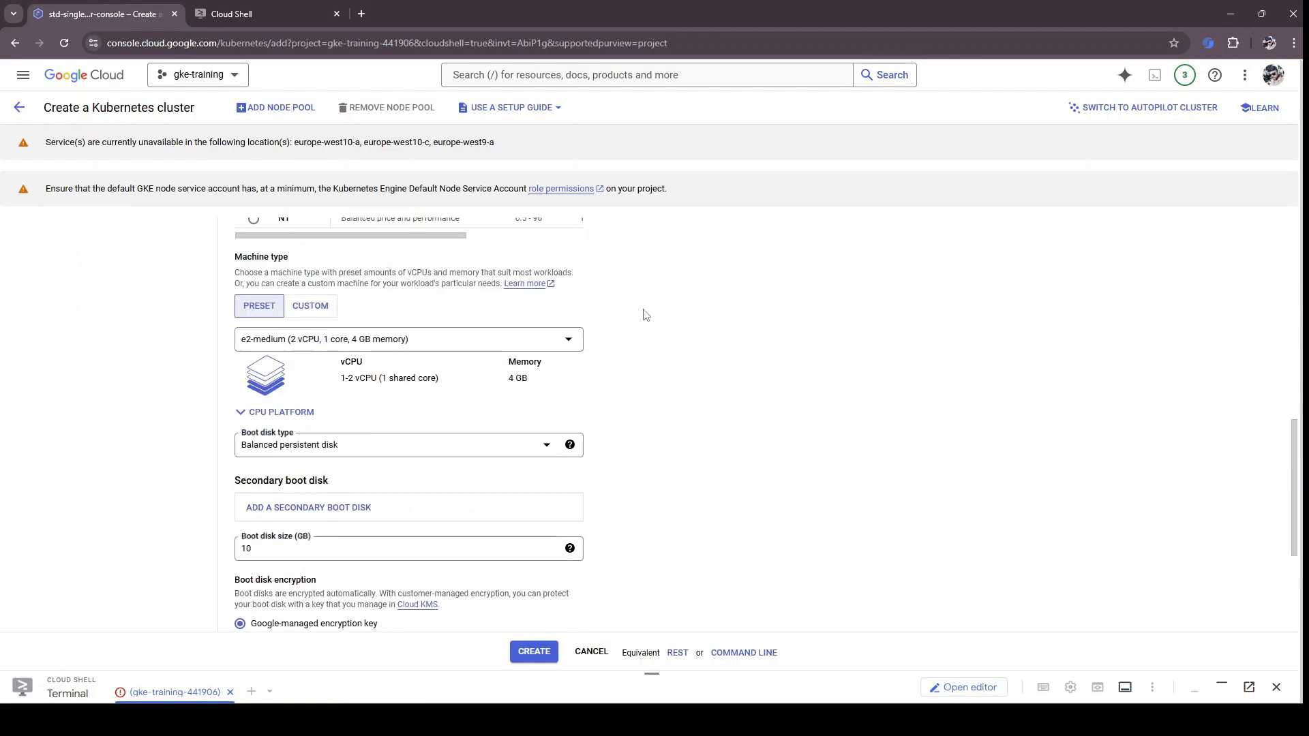
# Step: Review the default-pool's networking, security and metadata settings and the cluster's automation settings
pyautogui.scroll(2, 120, 360)
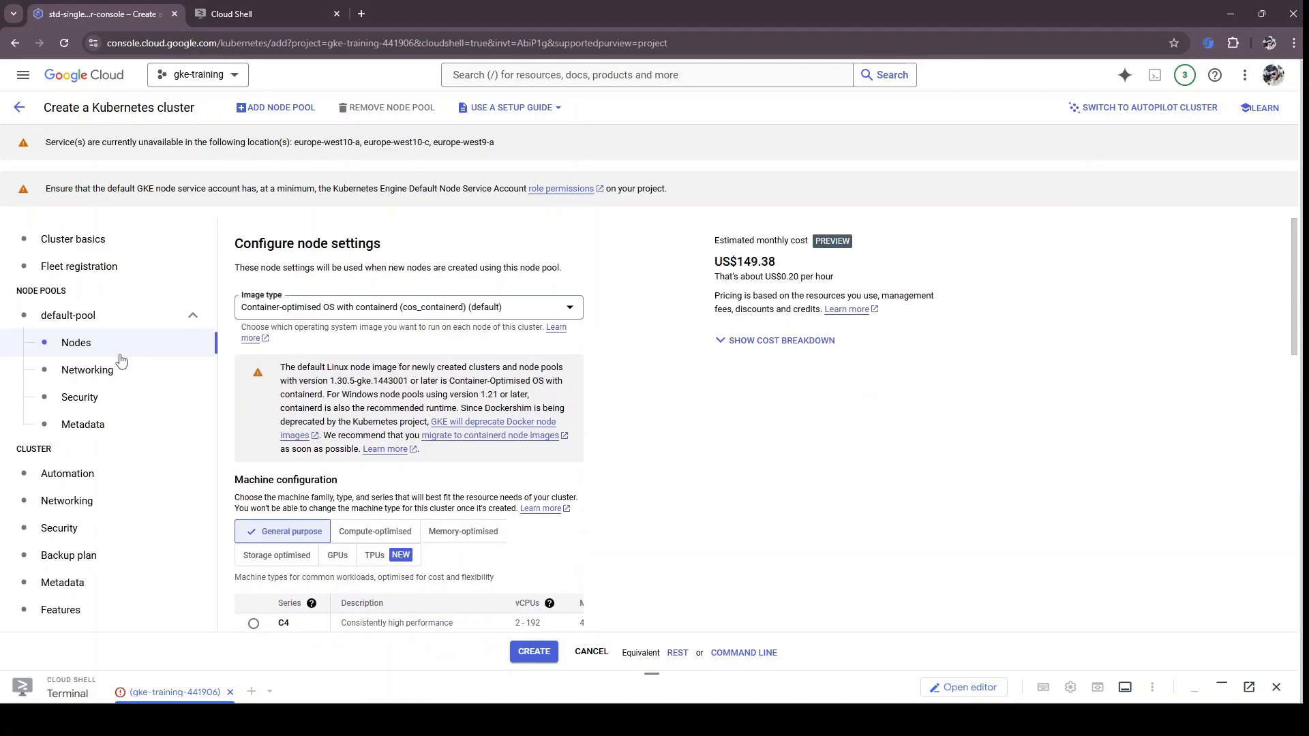
pyautogui.click(96, 370)
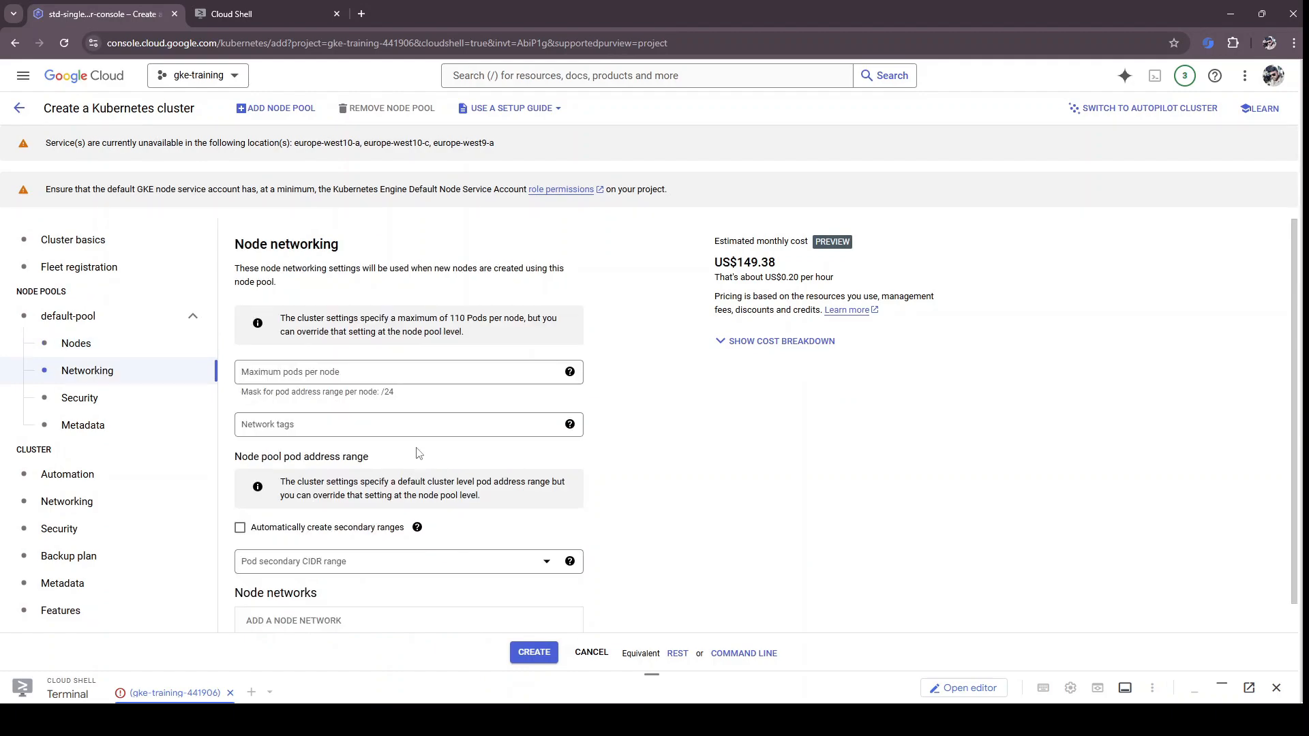
pyautogui.scroll(-1, 464, 471)
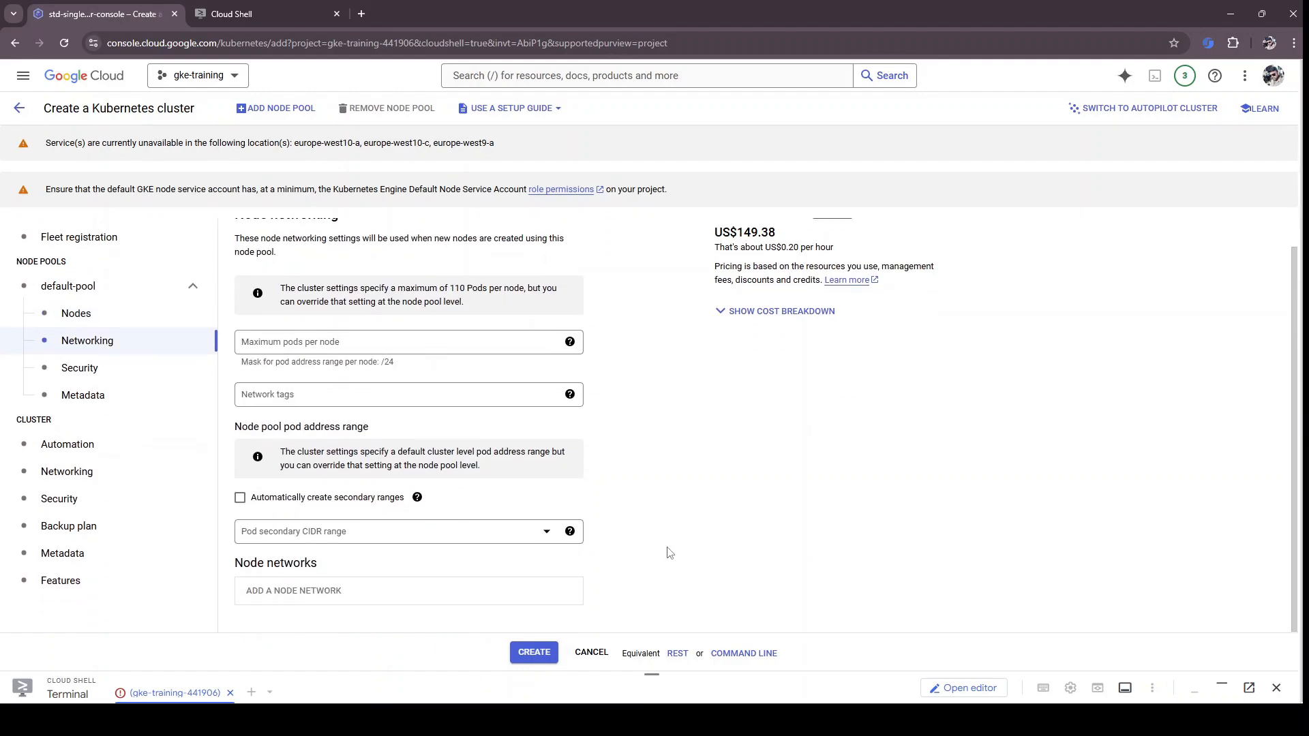
pyautogui.click(75, 381)
pyautogui.click(77, 394)
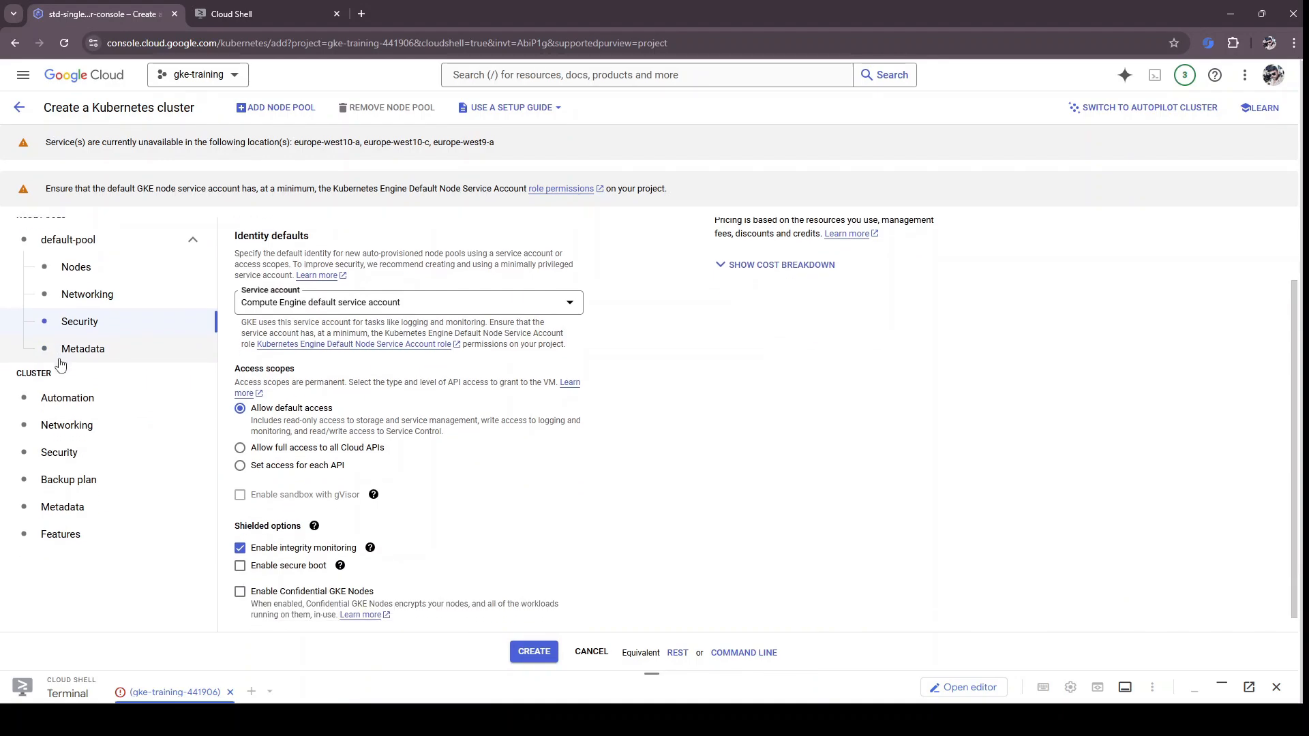
pyautogui.scroll(-1, 219, 283)
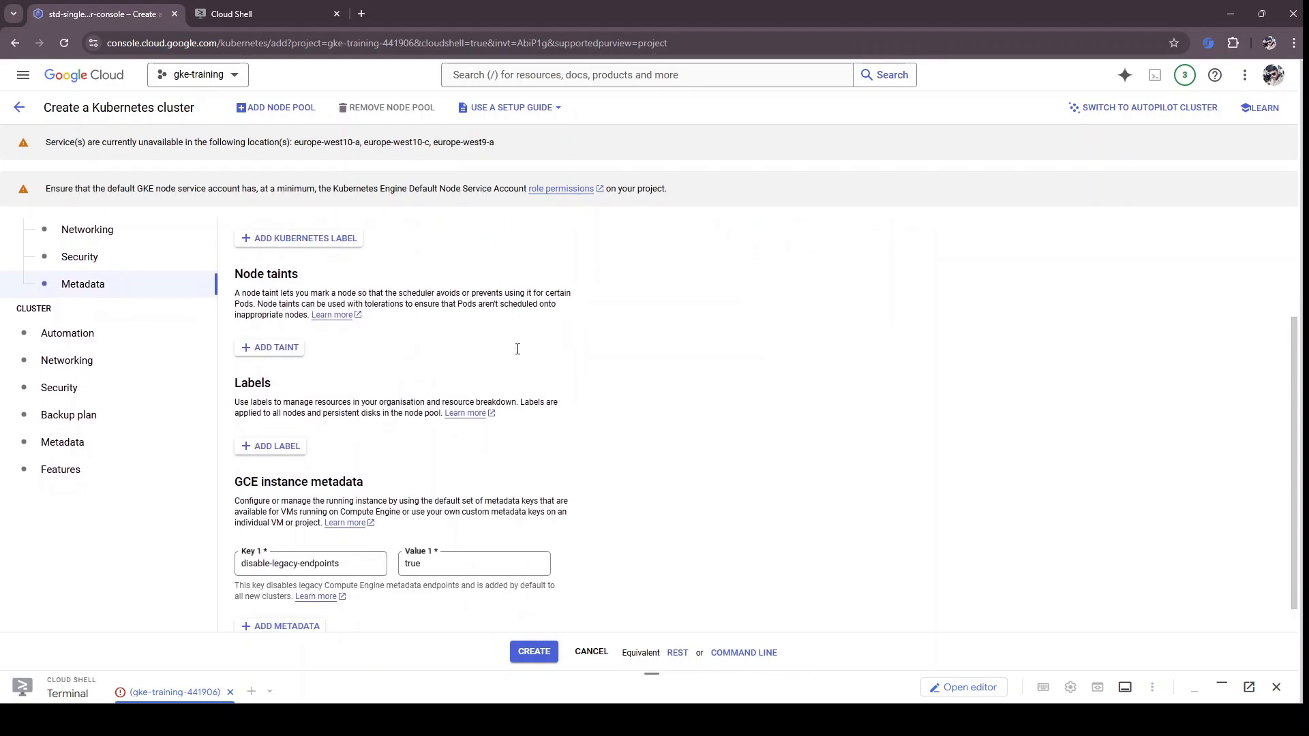
pyautogui.click(116, 311)
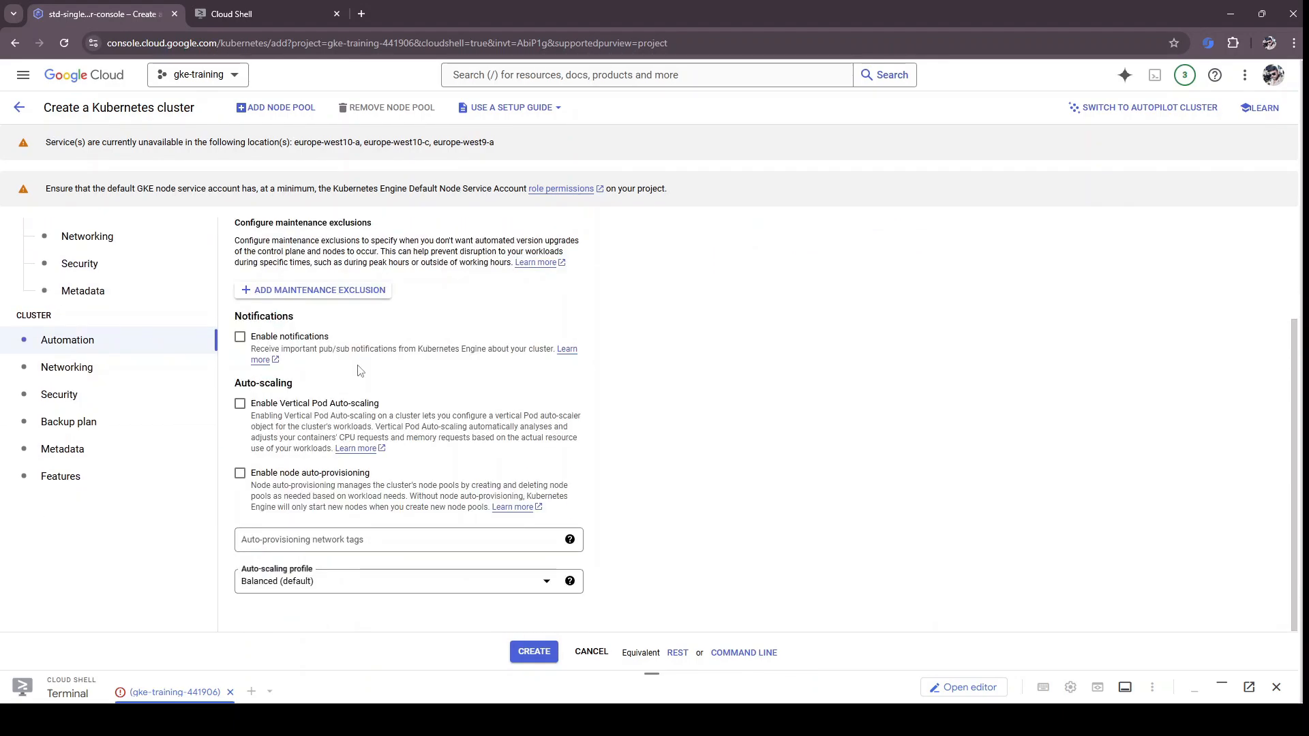
# Step: Review the cluster-level networking, security, backup plan and metadata settings of the new multi-zone cluster
pyautogui.click(93, 509)
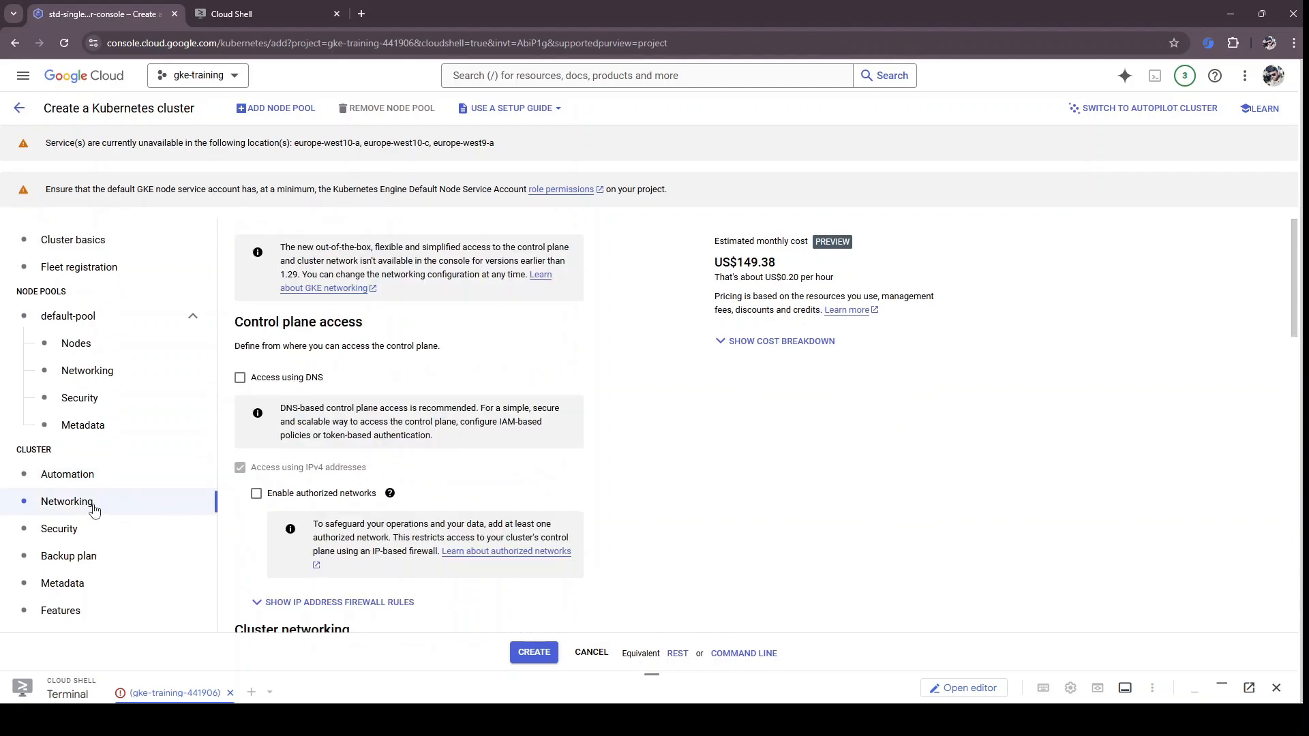
pyautogui.scroll(-2, 341, 434)
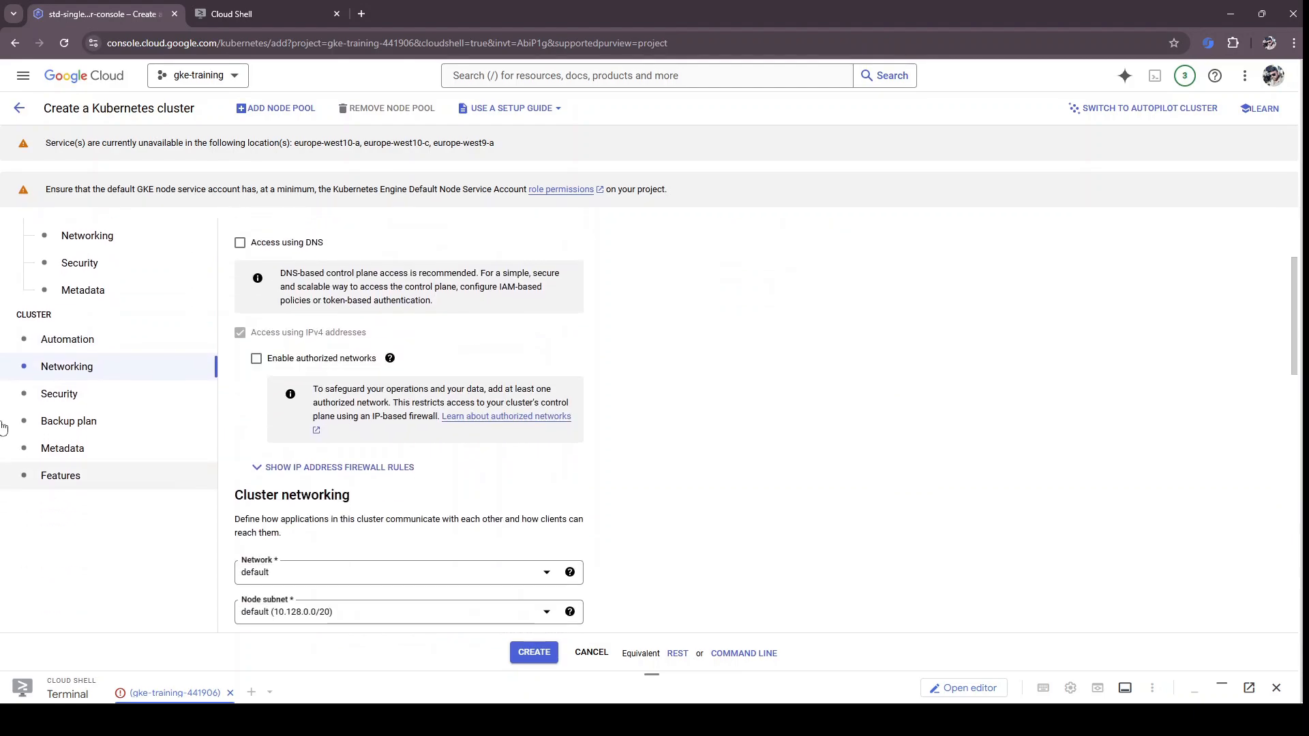
pyautogui.click(120, 417)
pyautogui.click(59, 529)
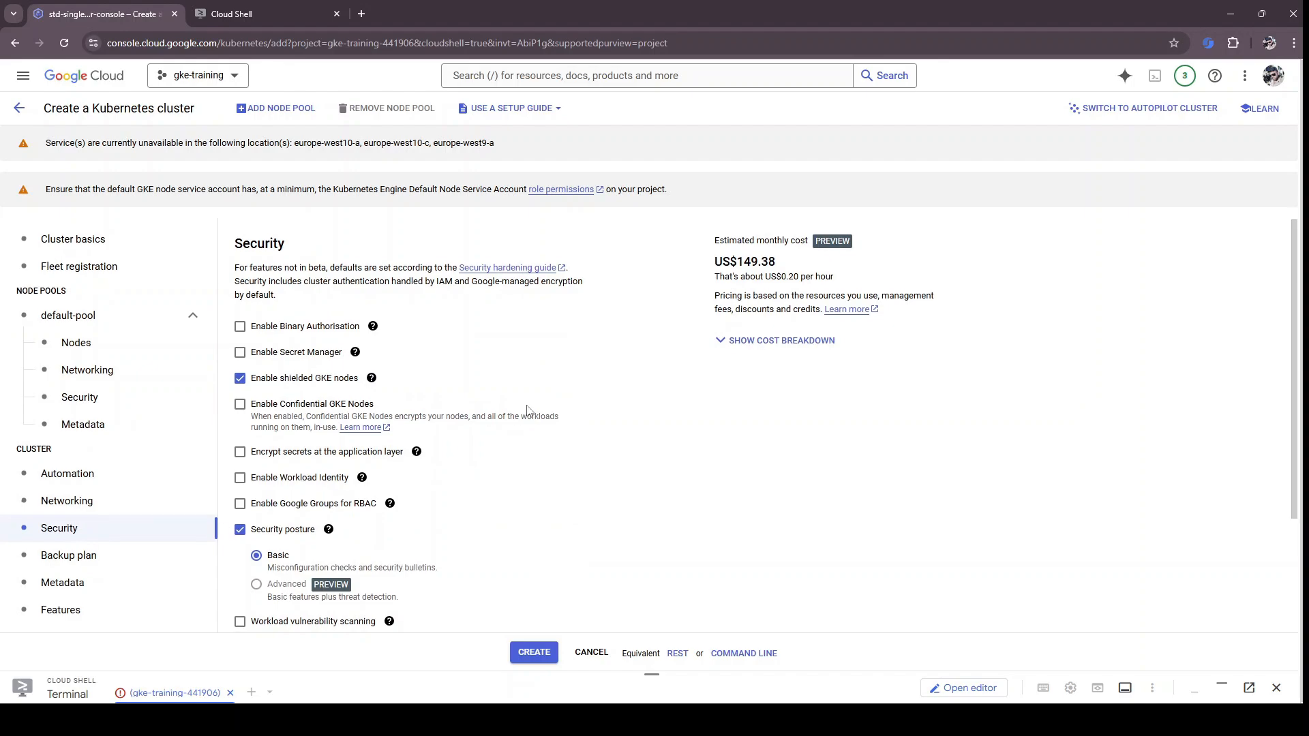
pyautogui.scroll(-3, 75, 477)
pyautogui.click(68, 396)
pyautogui.click(56, 589)
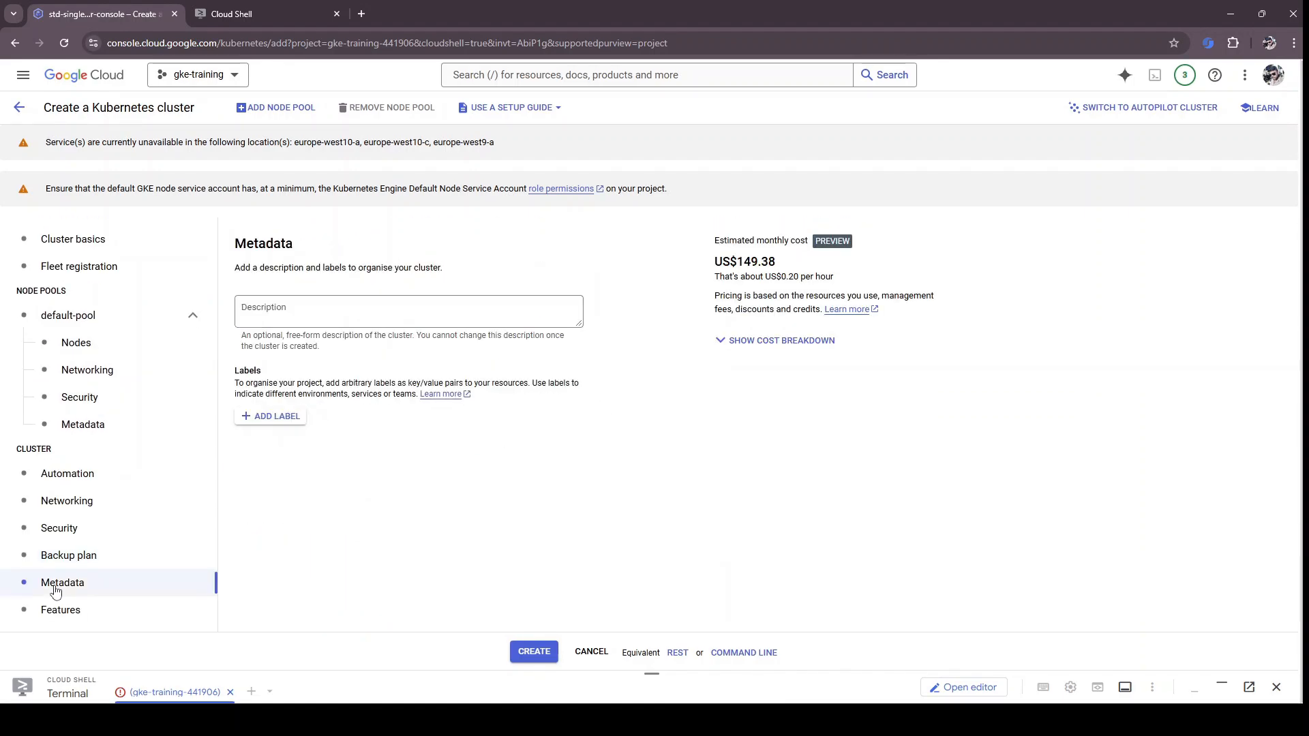
# Step: Disable logging, Cloud Monitoring and the Managed service for Prometheus in the cluster's features, and review the remaining feature options
pyautogui.click(59, 608)
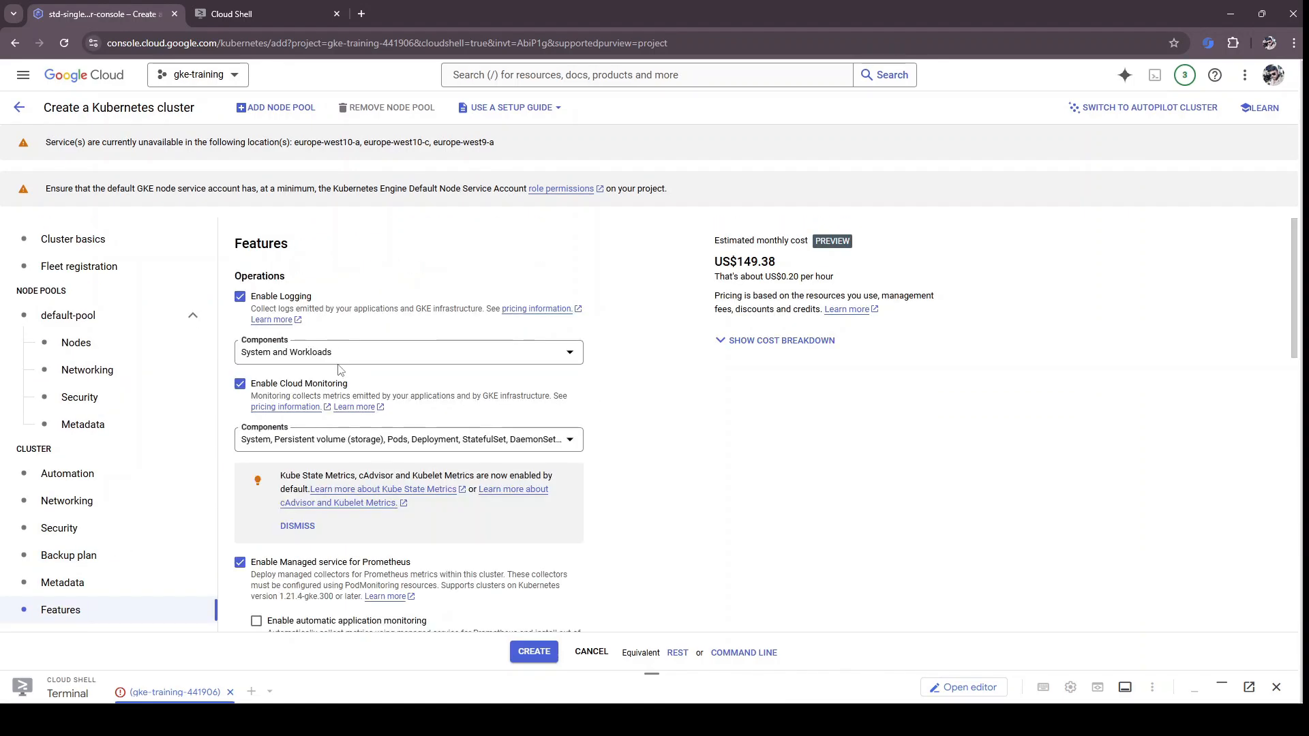
pyautogui.click(281, 298)
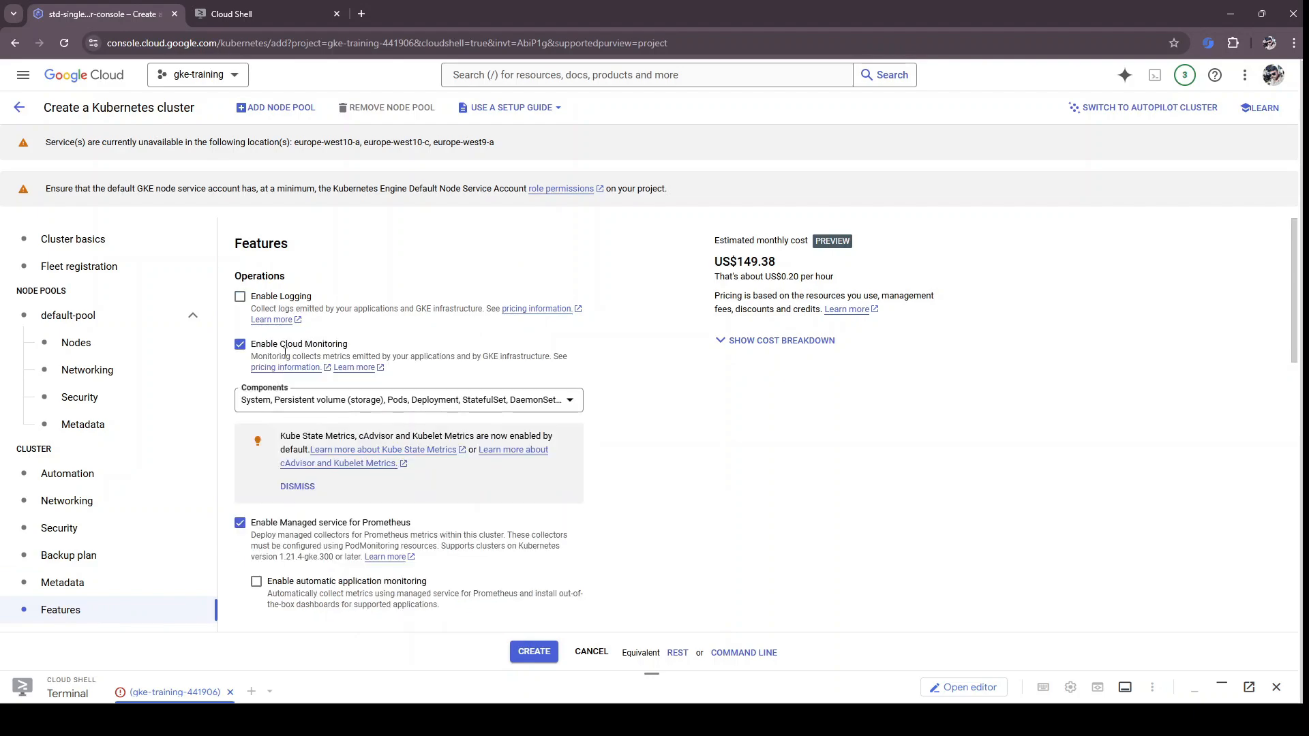
pyautogui.click(289, 345)
pyautogui.click(325, 483)
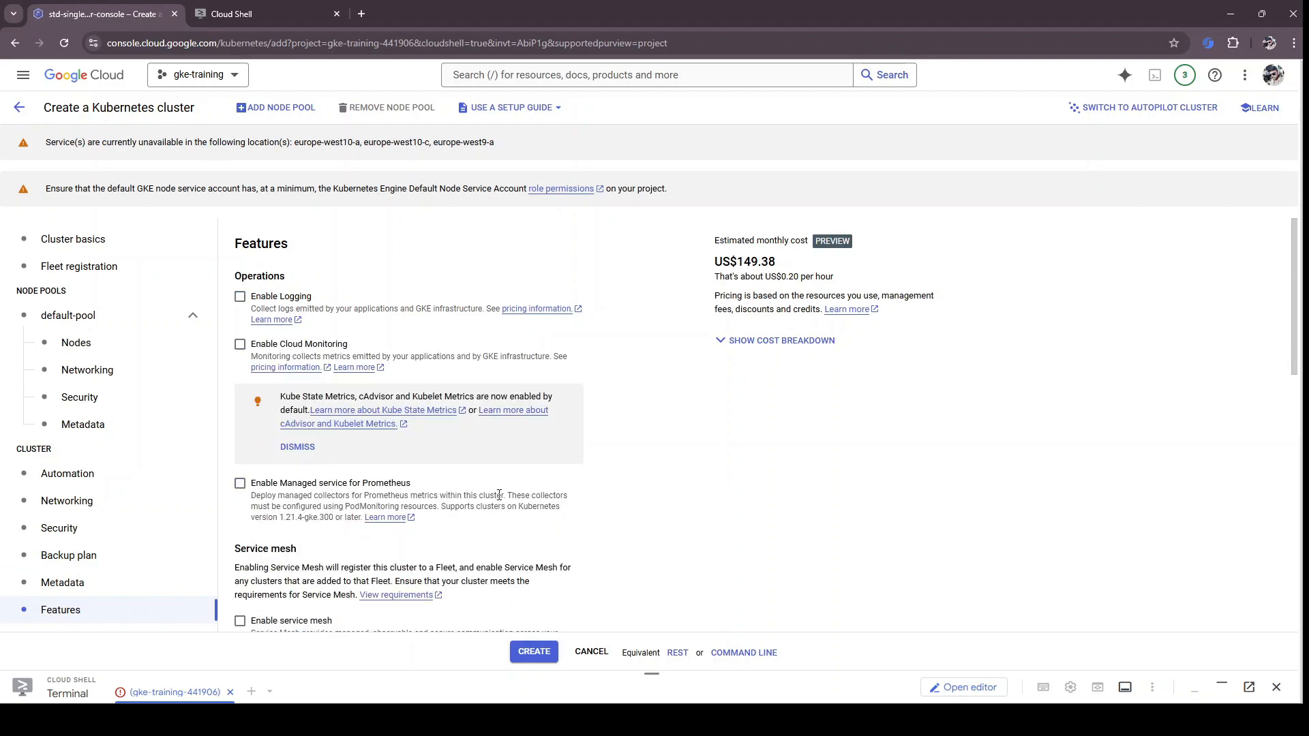
pyautogui.scroll(-3, 622, 460)
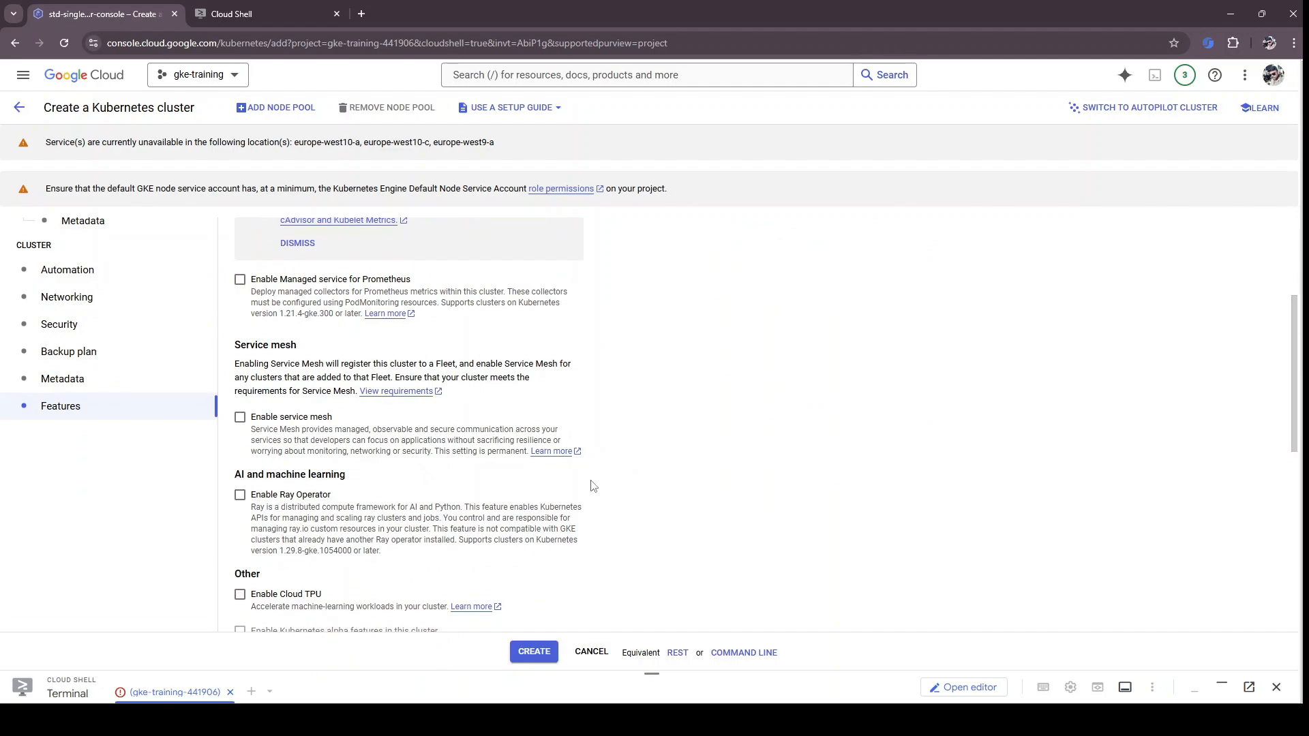
pyautogui.scroll(-6, 572, 493)
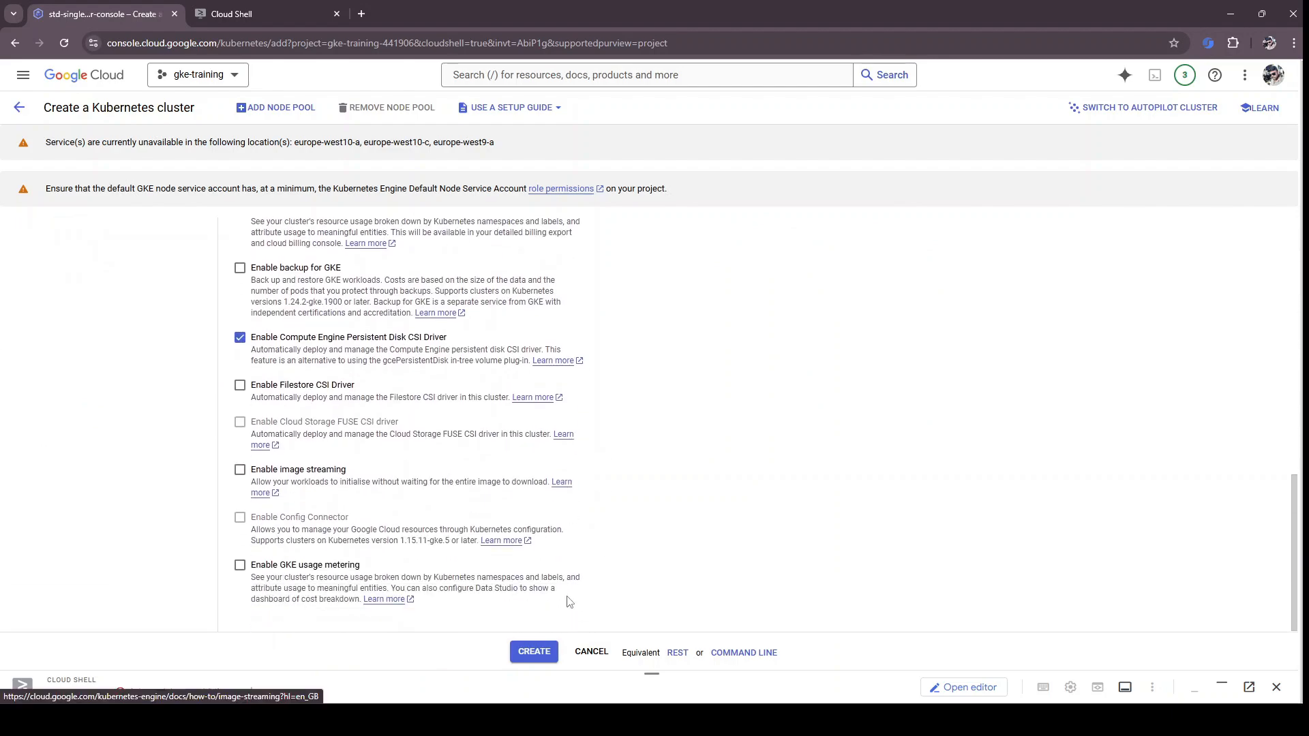
# Step: Copy the equivalent gcloud command for the configured cluster and replace the old command in Notepad with it
pyautogui.click(725, 653)
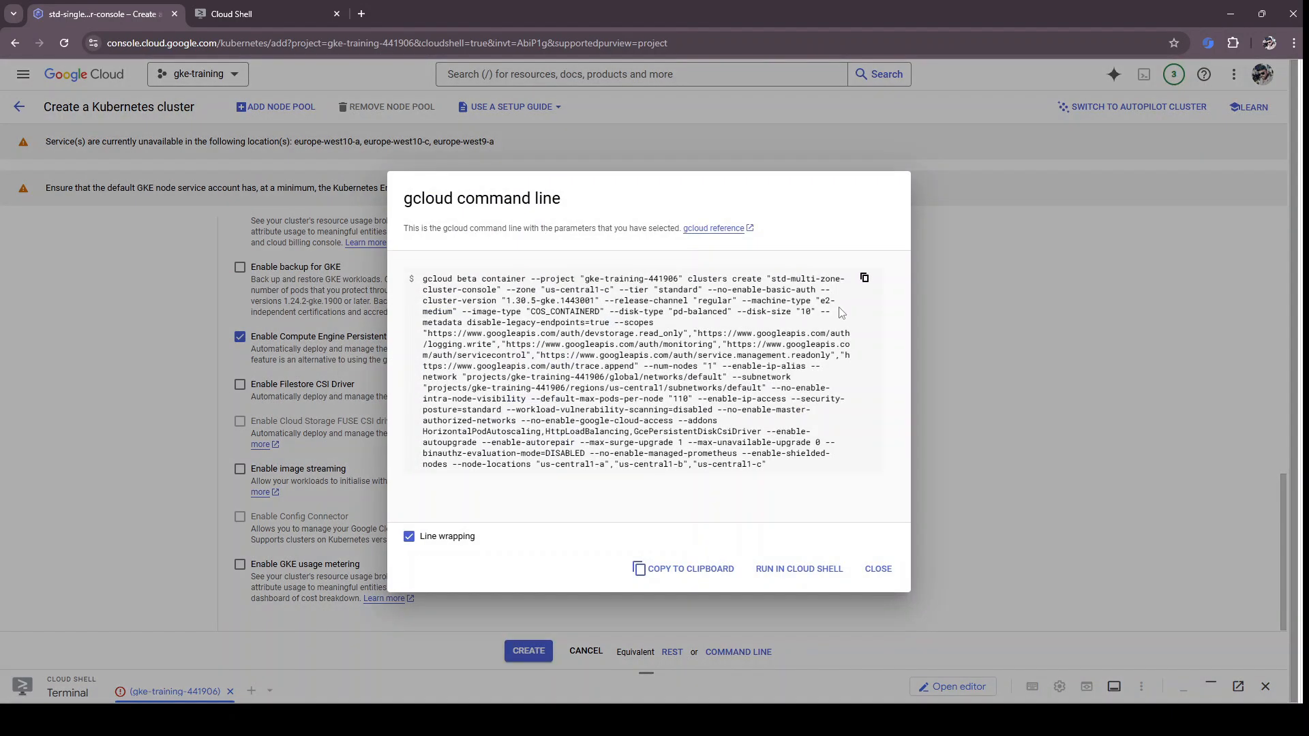
pyautogui.click(863, 279)
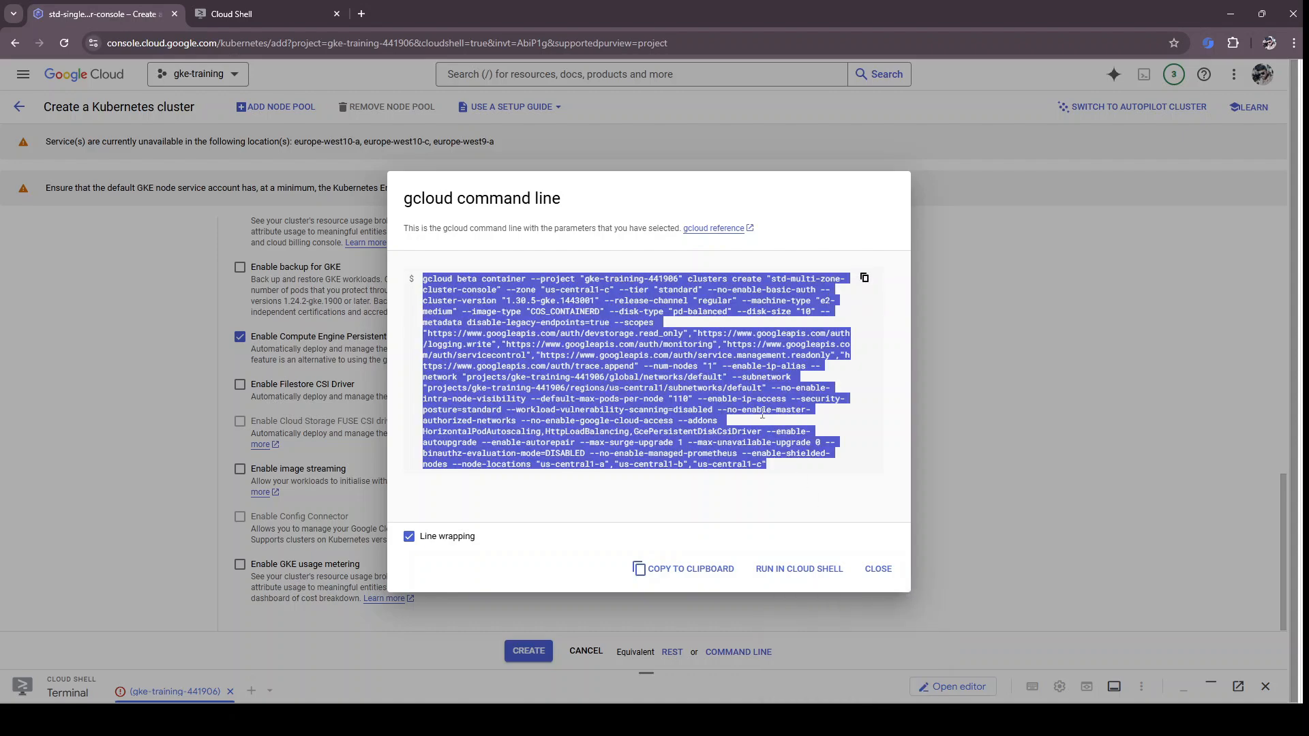
pyautogui.hotkey('alt', 'Tab')
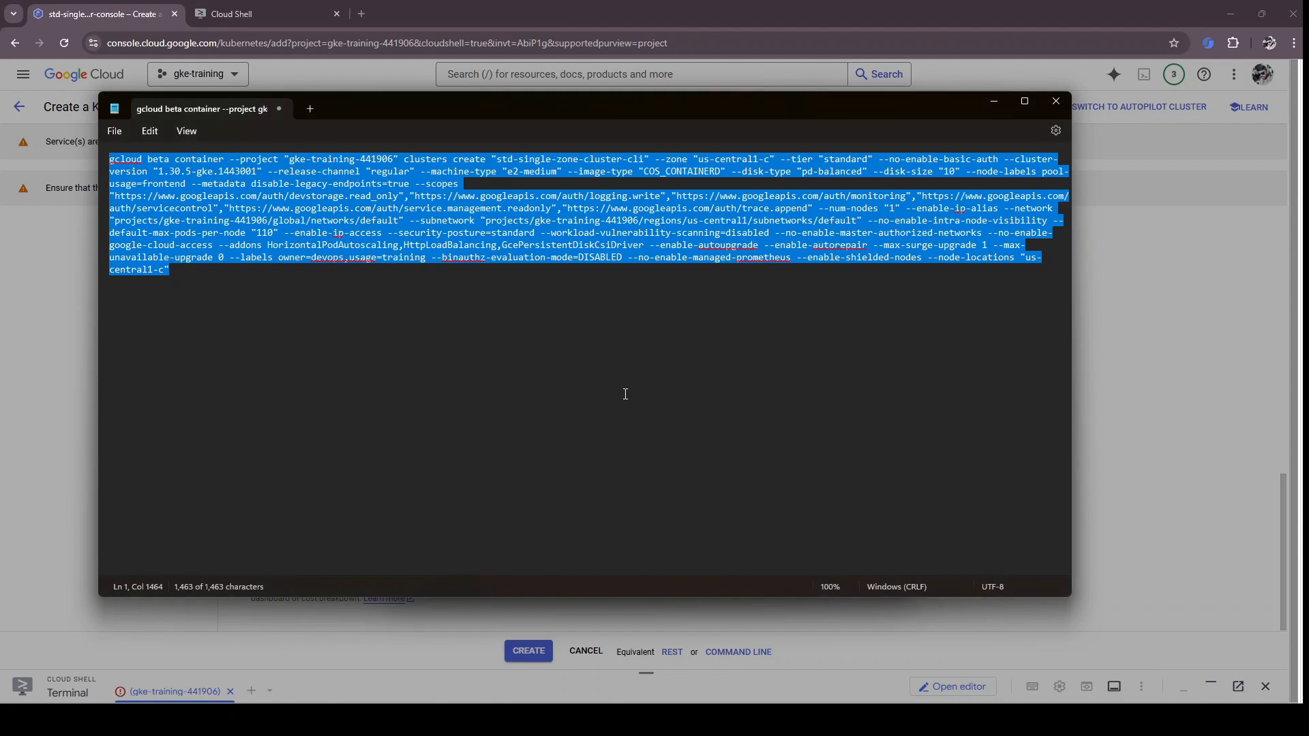
pyautogui.click(623, 394)
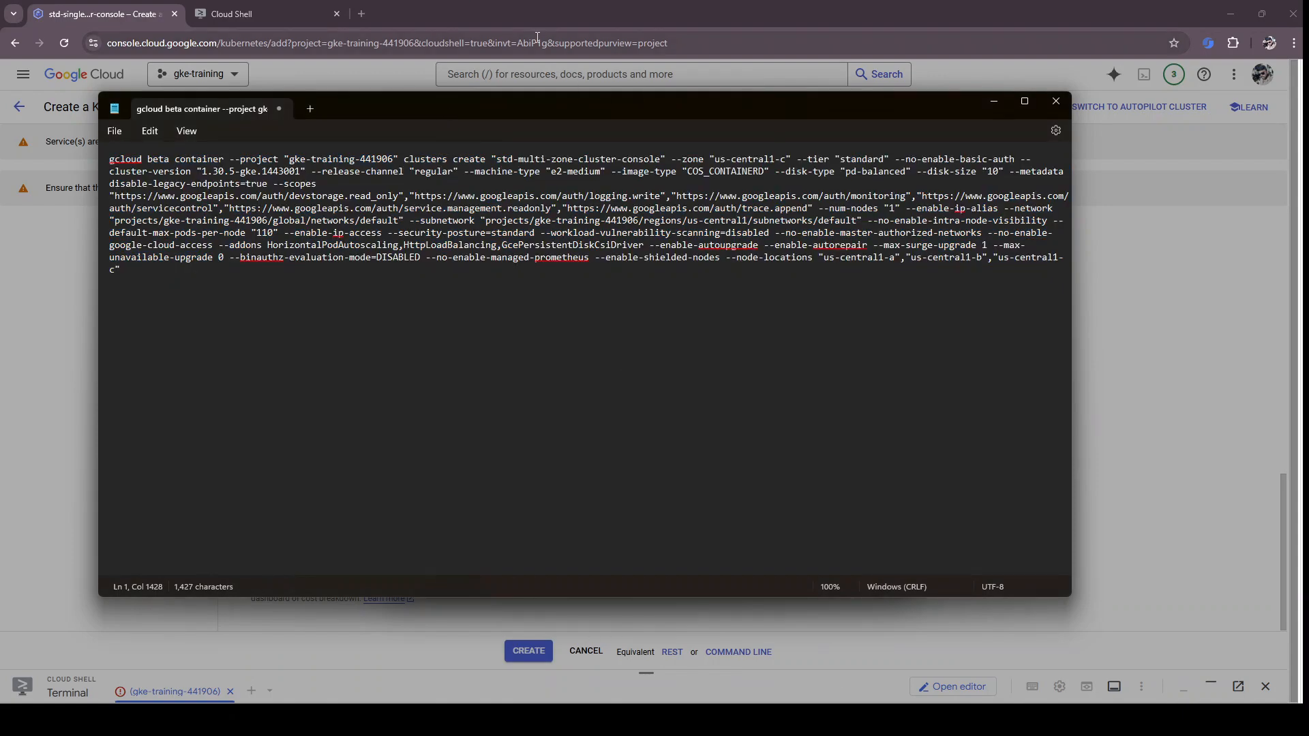
# Step: Change the cluster name in the copied gcloud command to std-multi-zone-cluster-cli
pyautogui.moveTo(658, 164); pyautogui.dragTo(625, 168)
pyautogui.press('BackSpace')
pyautogui.press('Delete')
pyautogui.write('li')
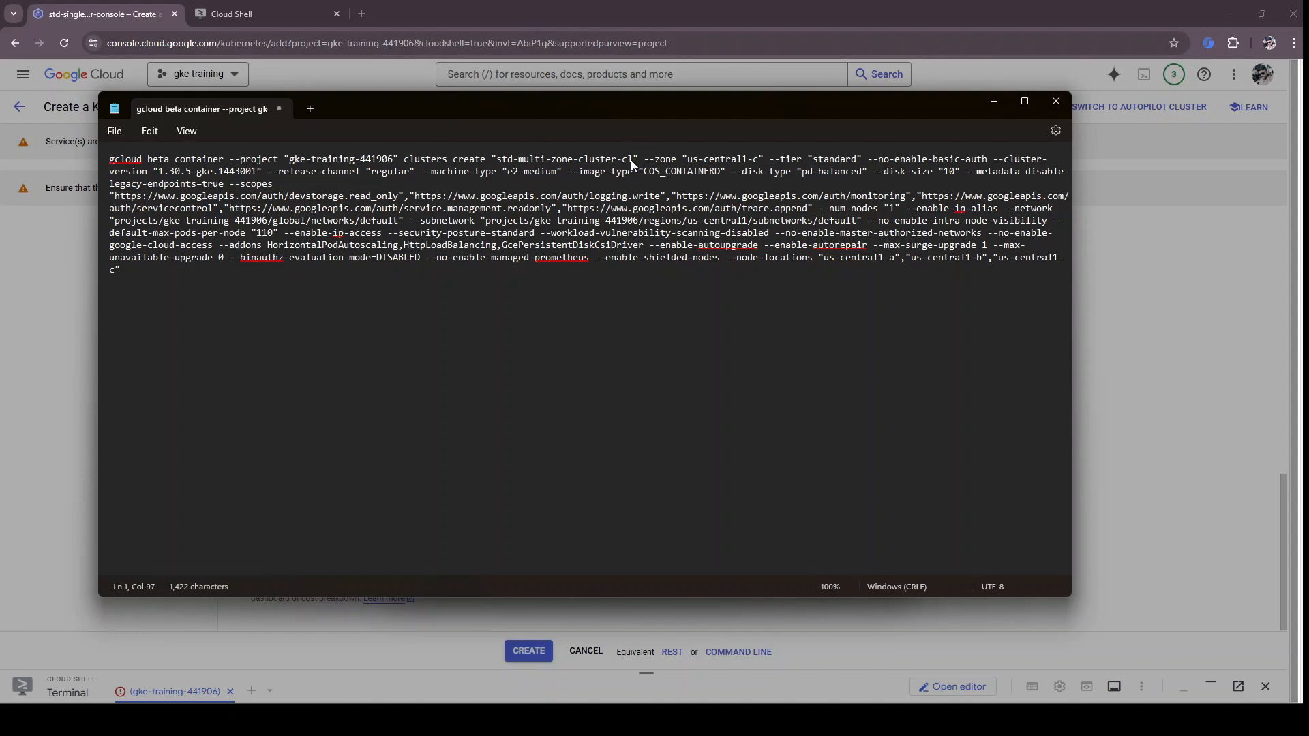
# Step: Return to the console, create std-multi-zone-cluster-console from the configured form, close the embedded Cloud Shell and refresh the cluster list
pyautogui.click(428, 6)
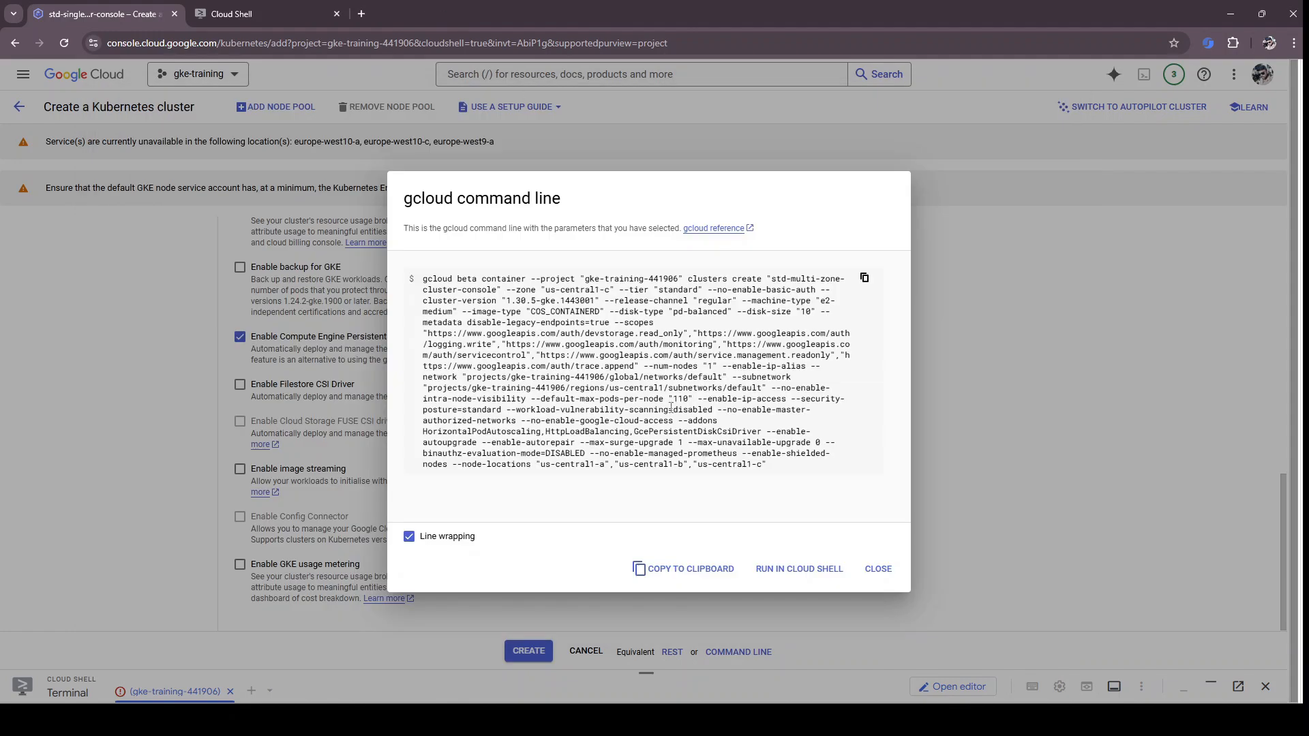
pyautogui.click(878, 569)
pyautogui.click(531, 653)
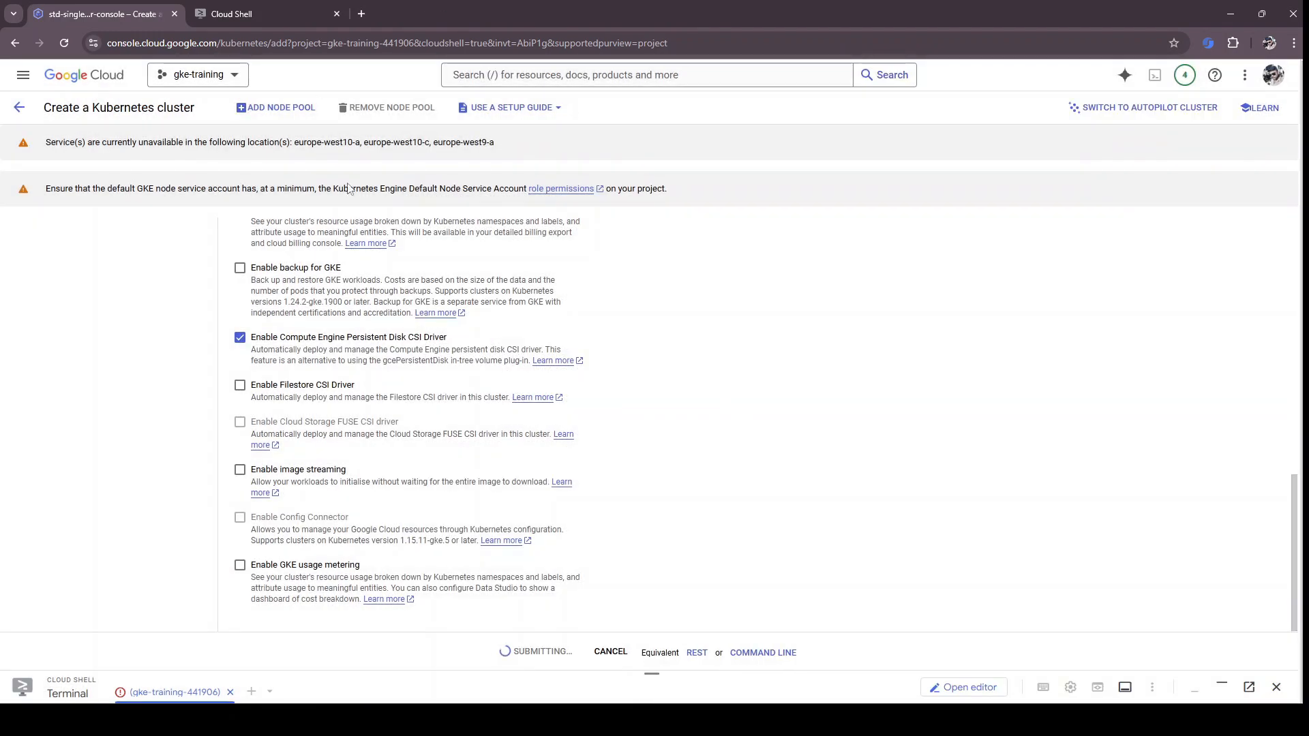
pyautogui.click(1276, 688)
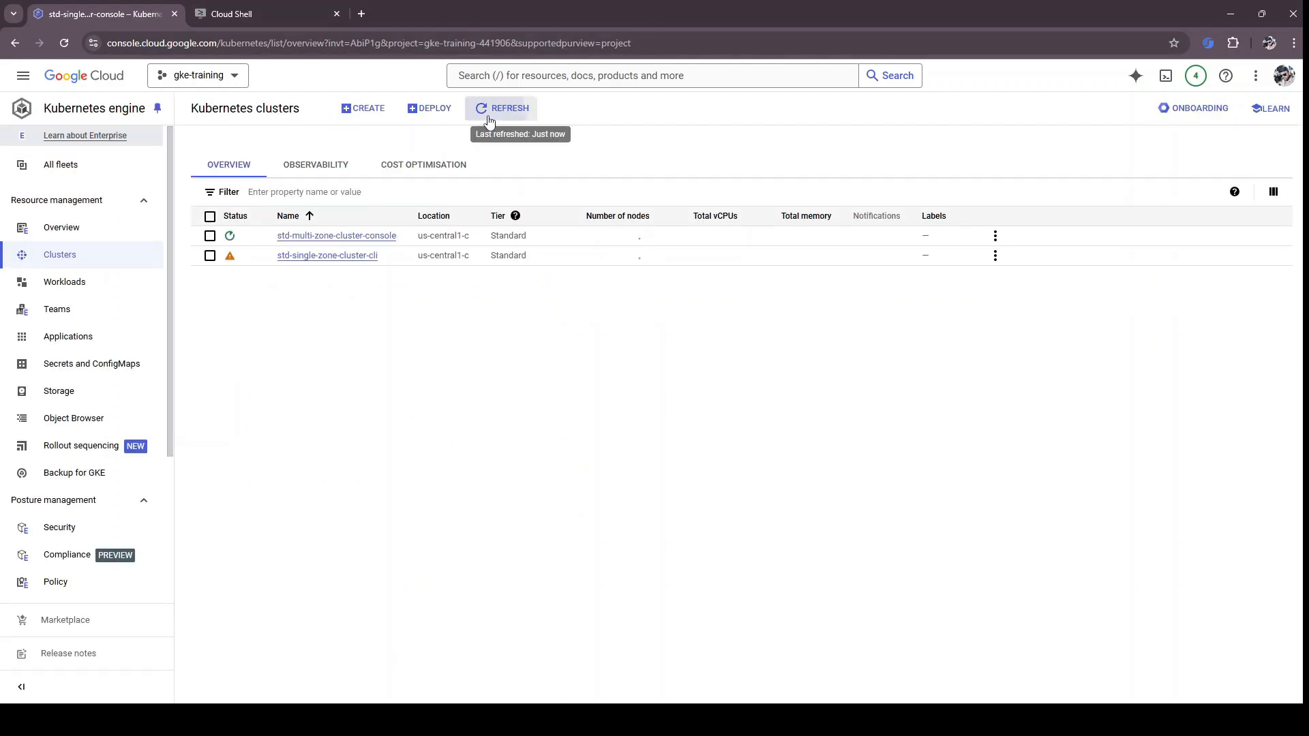
pyautogui.click(478, 109)
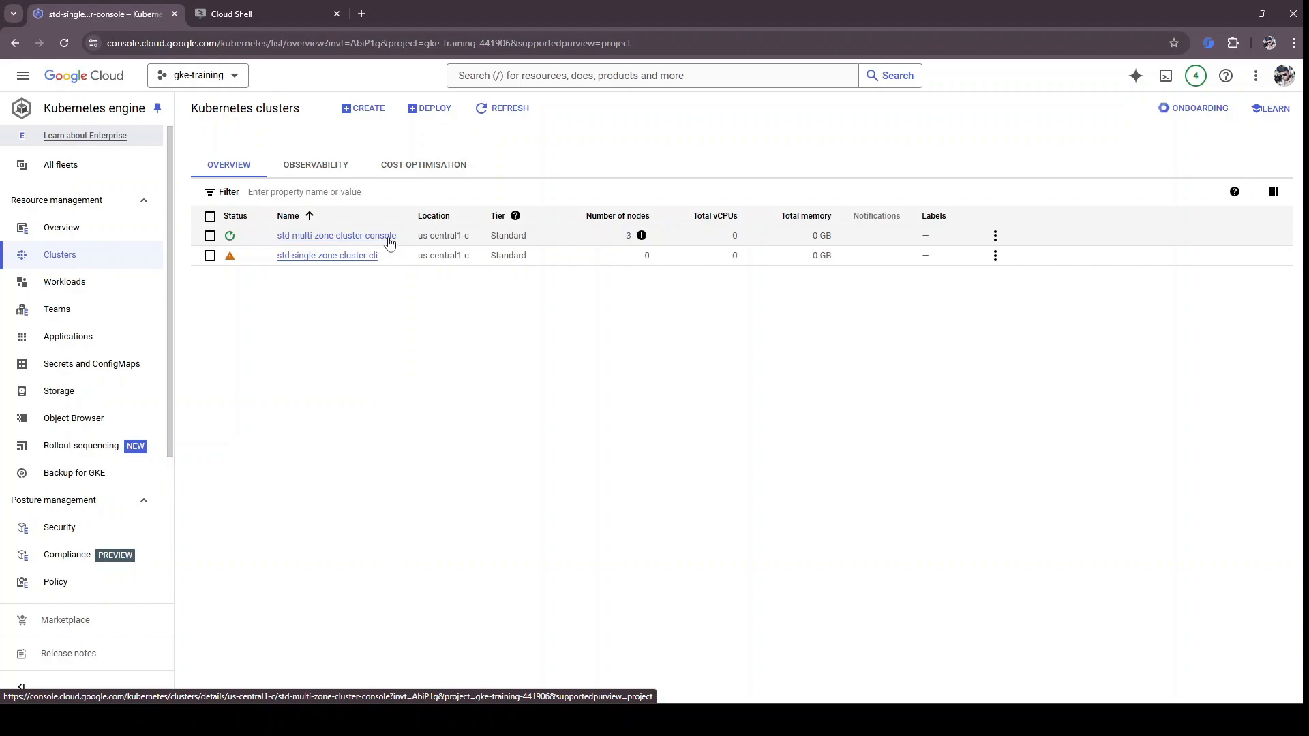
# Step: Run the edited gcloud command from Notepad in the first Cloud Shell session to create std-multi-zone-cluster-cli
pyautogui.click(265, 8)
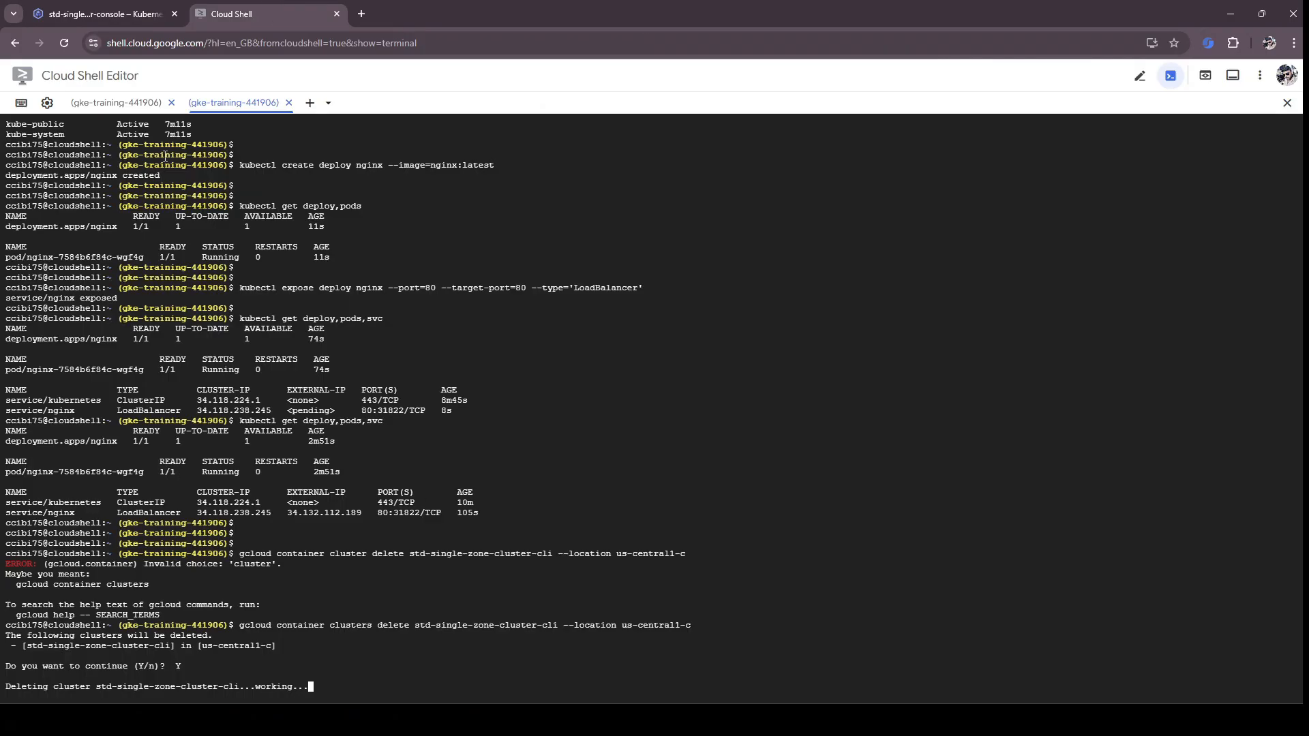
pyautogui.click(129, 103)
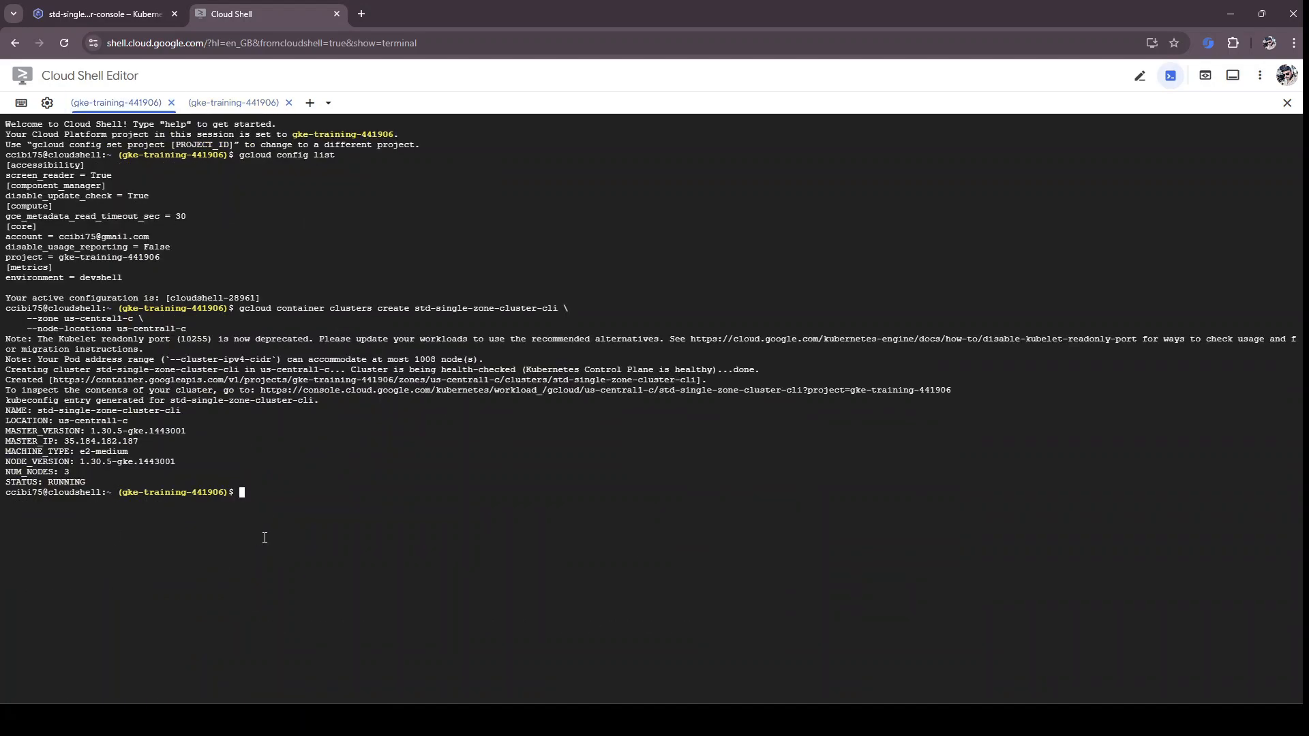
pyautogui.hotkey('alt', 'Tab')
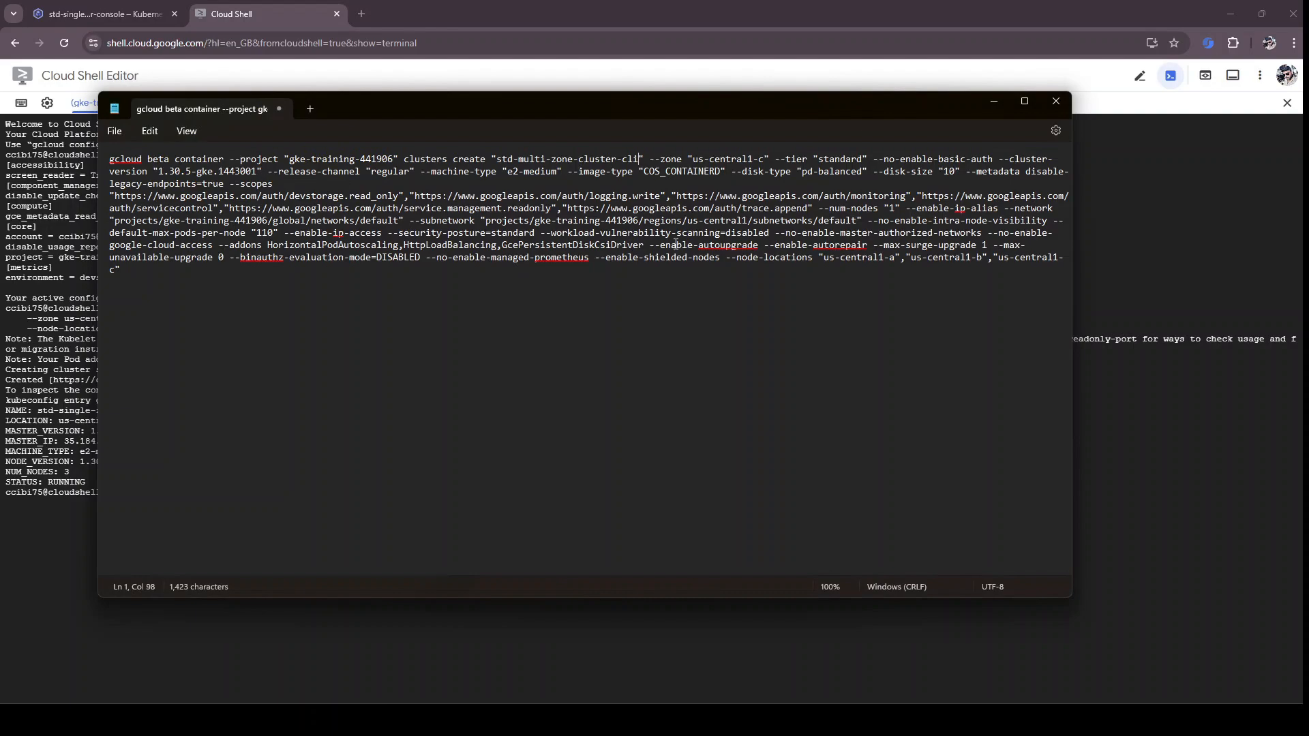
pyautogui.hotkey('ctrl', 'a')
pyautogui.hotkey('ctrl', 'c')
pyautogui.hotkey('alt', 'Tab')
pyautogui.hotkey('ctrl', 'v')
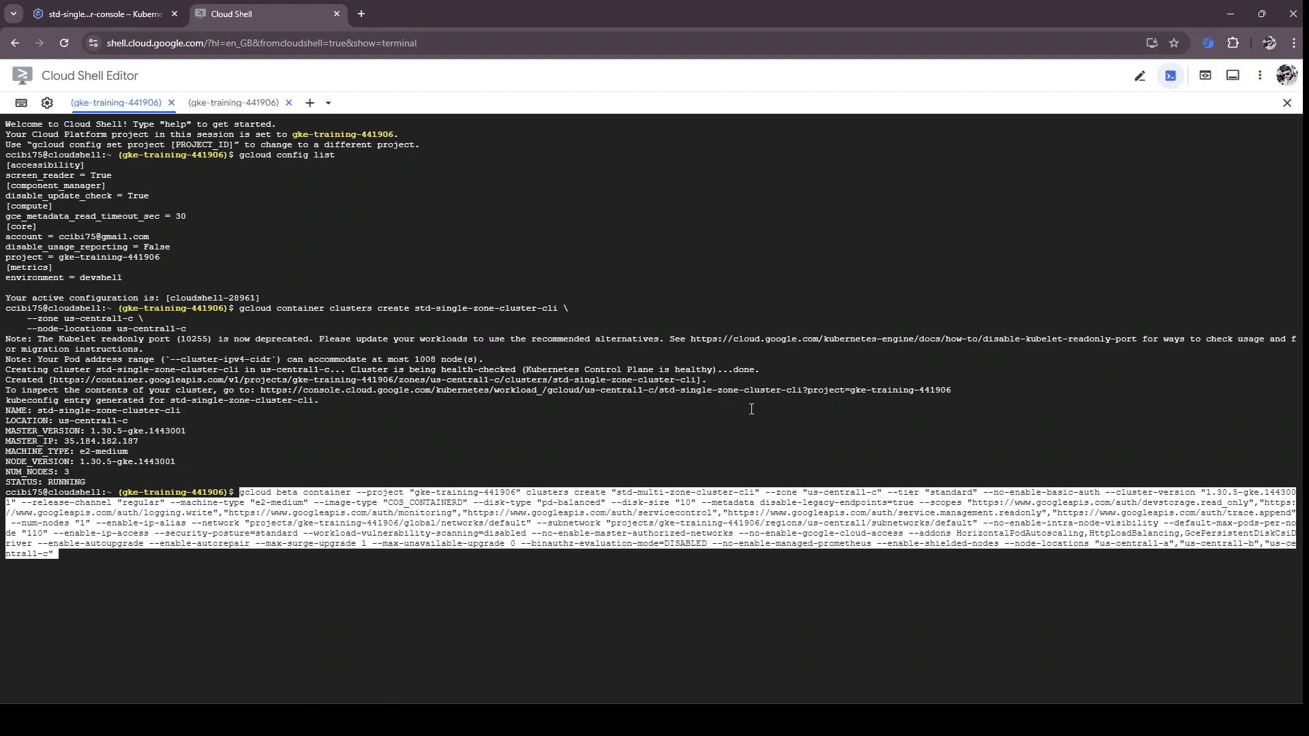
pyautogui.press('Return')
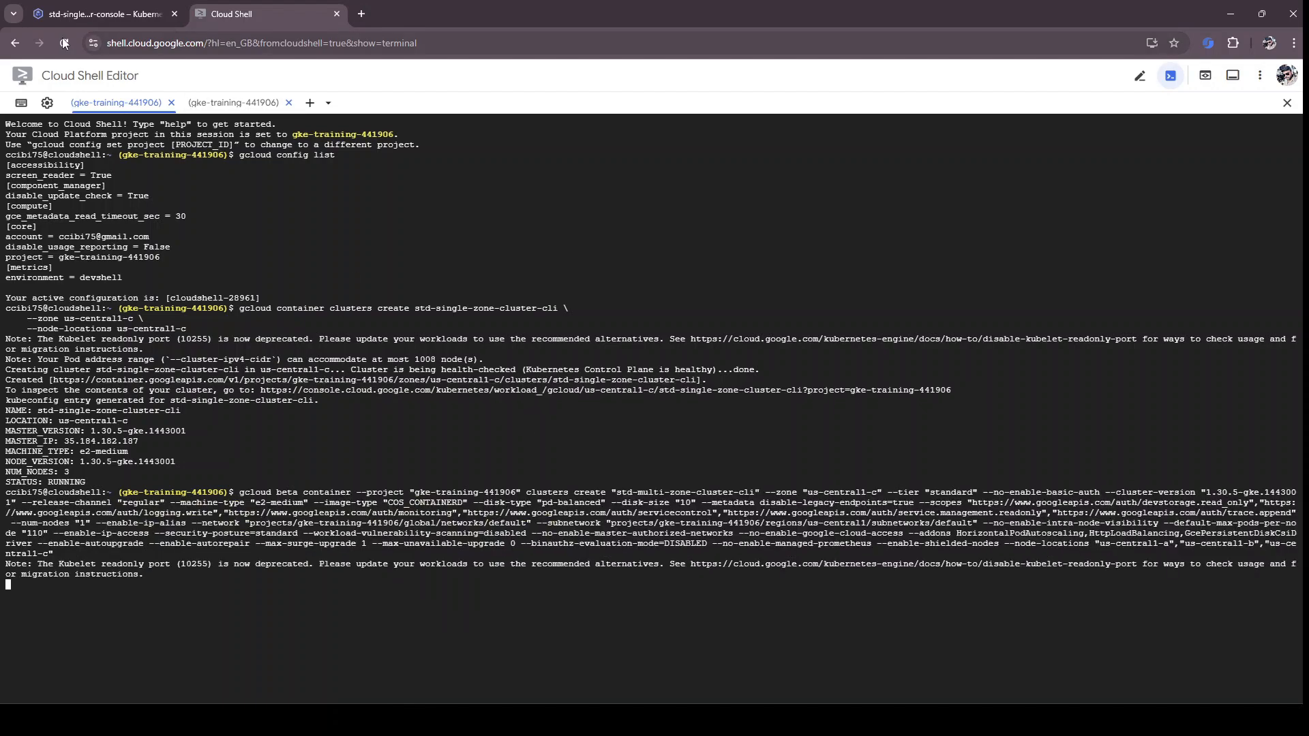
# Step: Check the creation progress of both multi-zone clusters, including the details page of std-multi-zone-cluster-console
pyautogui.click(94, 15)
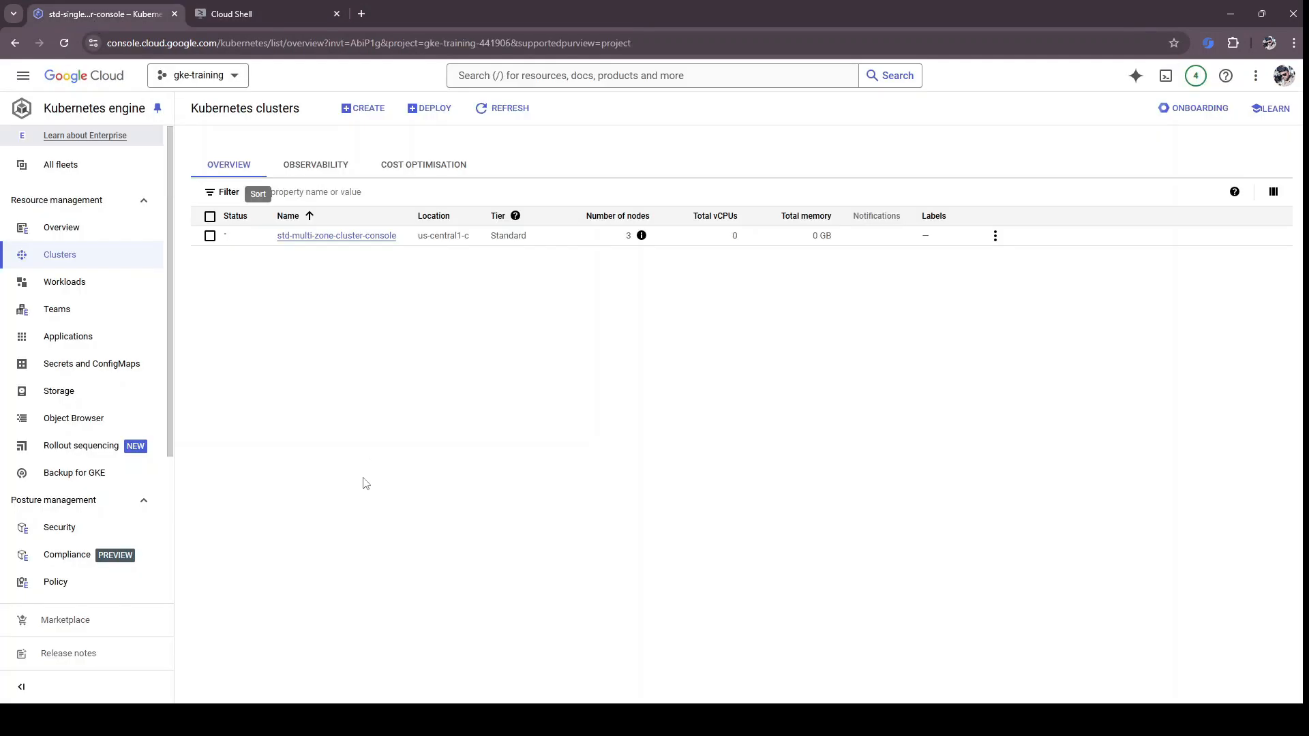
pyautogui.click(279, 8)
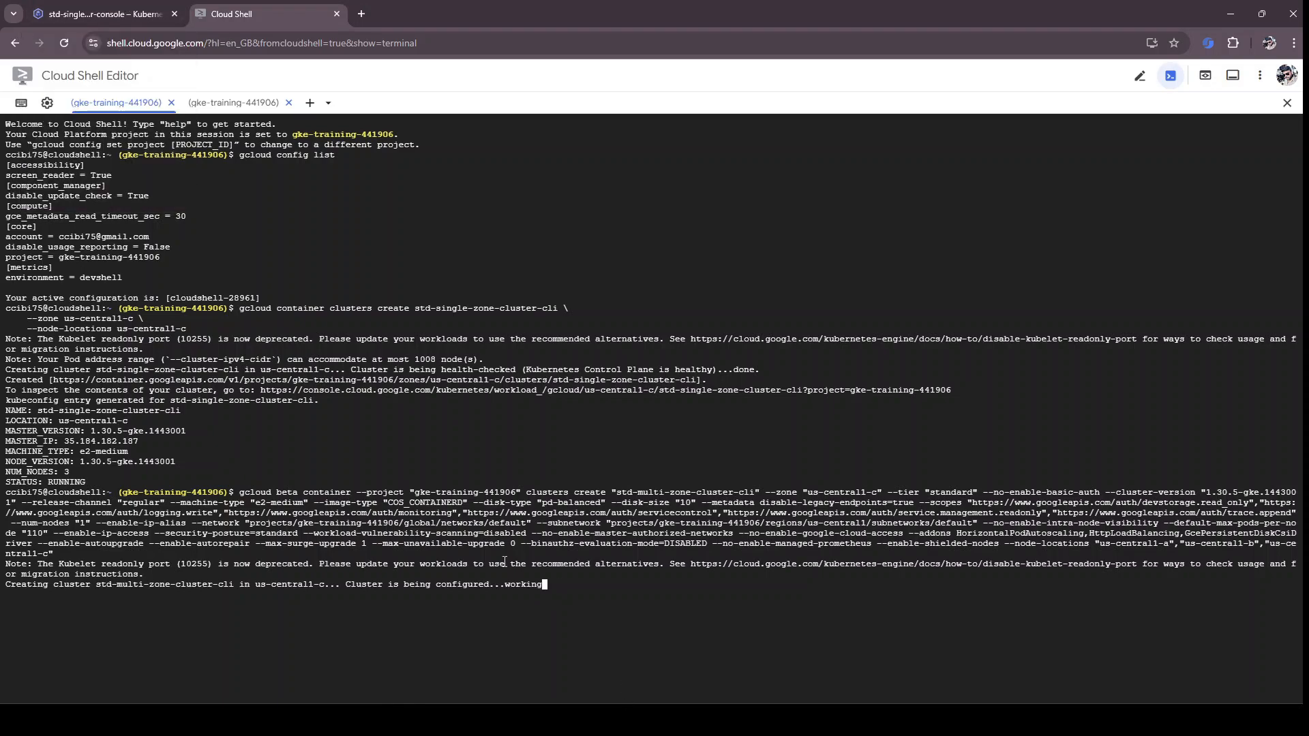
pyautogui.click(74, 5)
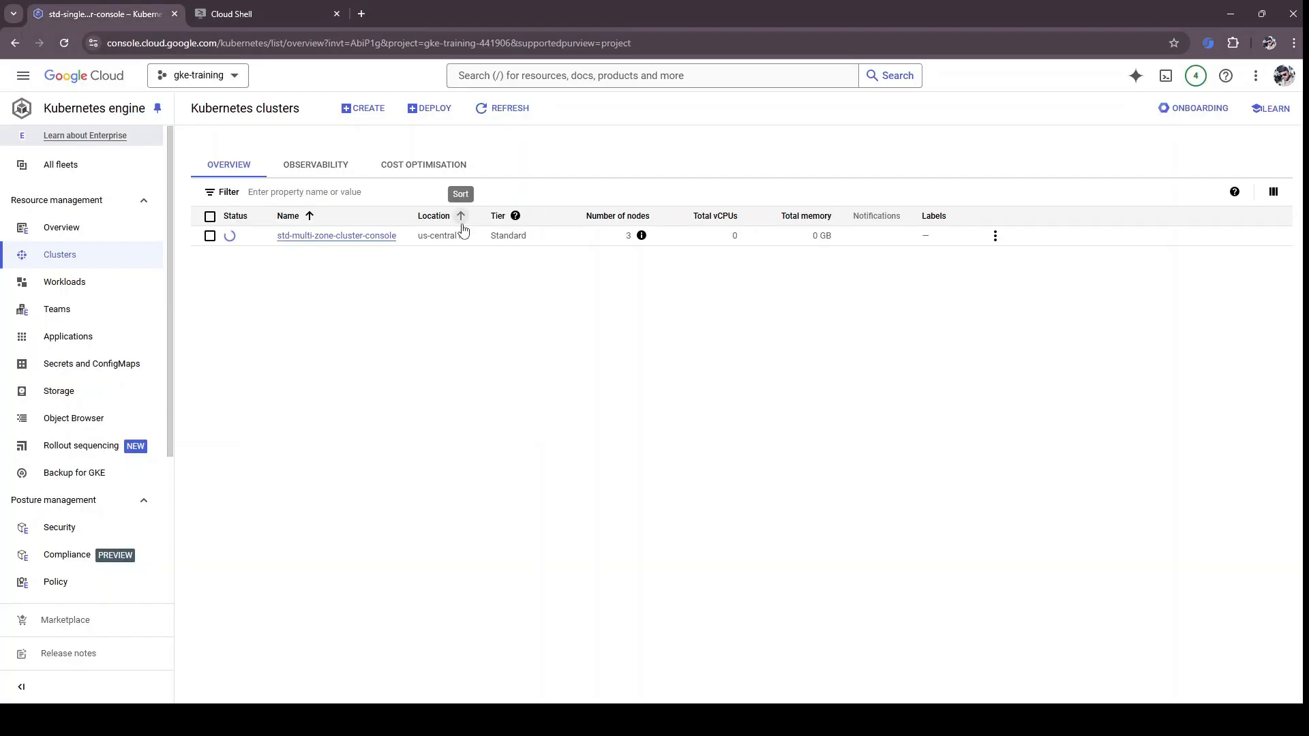
pyautogui.click(493, 108)
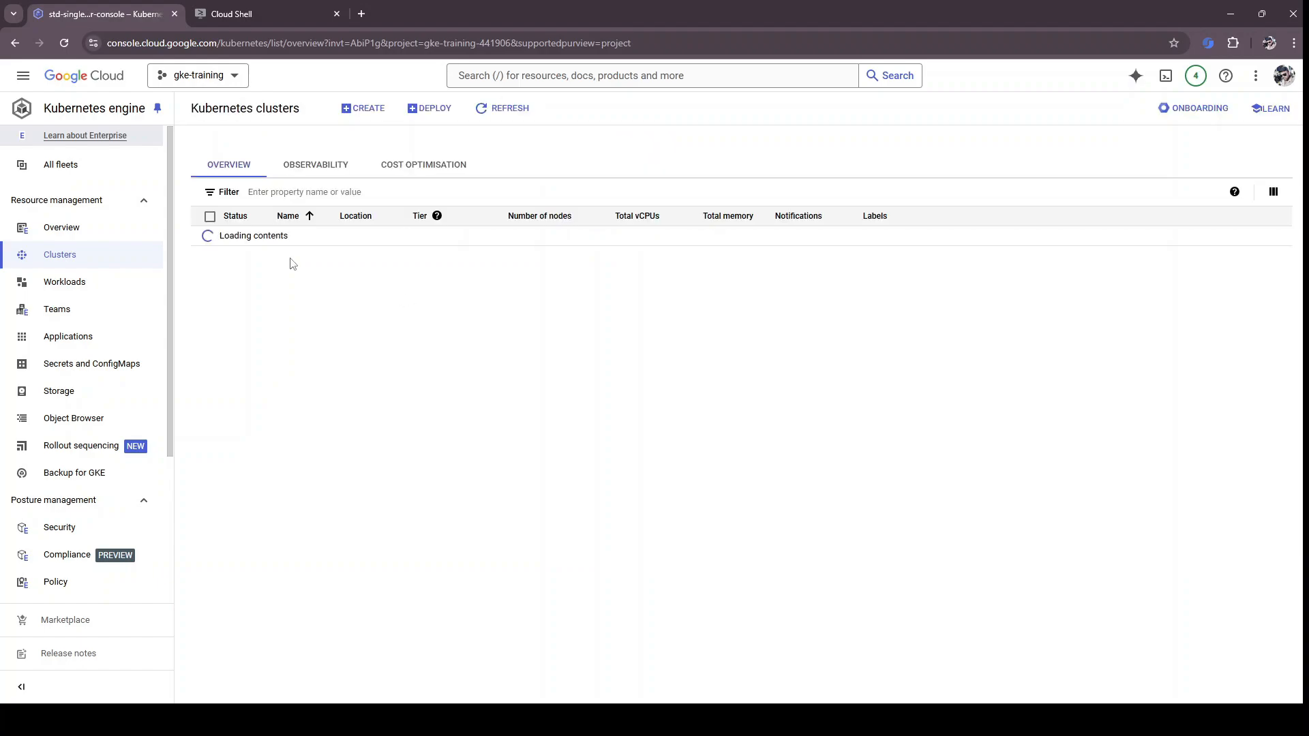
pyautogui.click(317, 255)
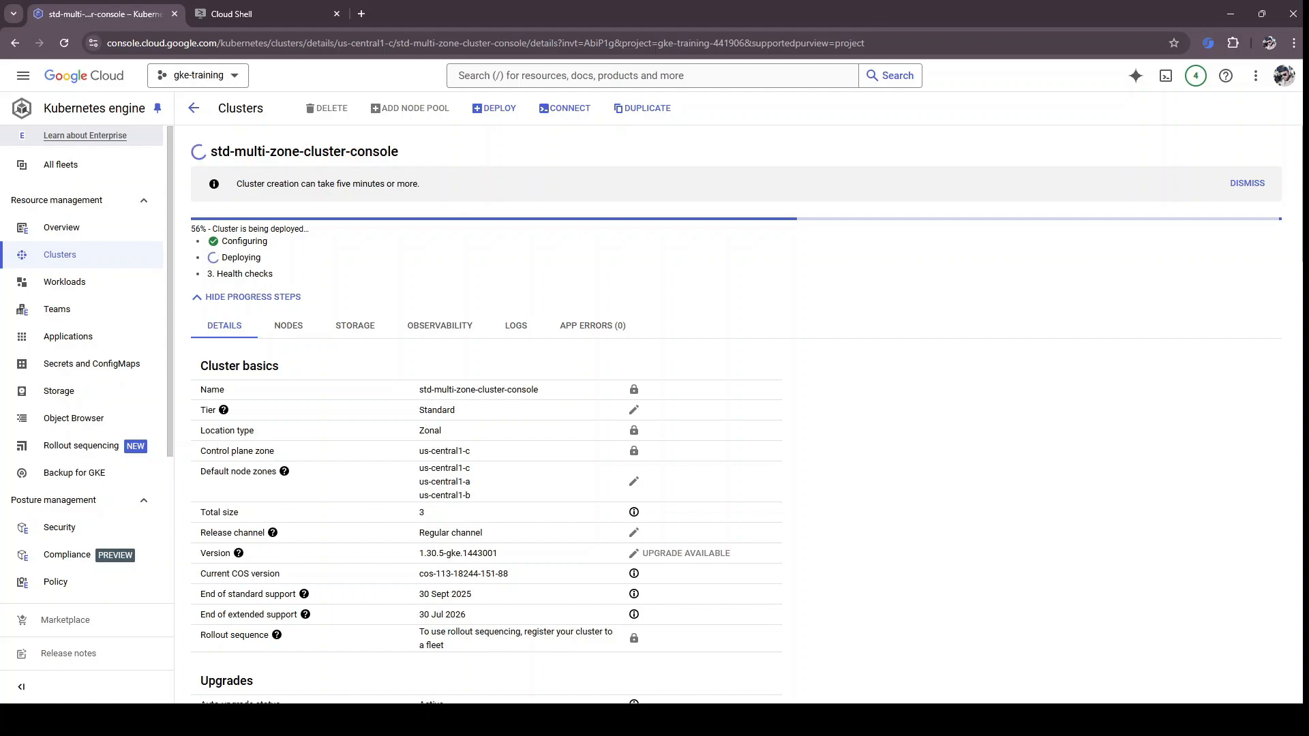
pyautogui.hotkey('alt', 'Left')
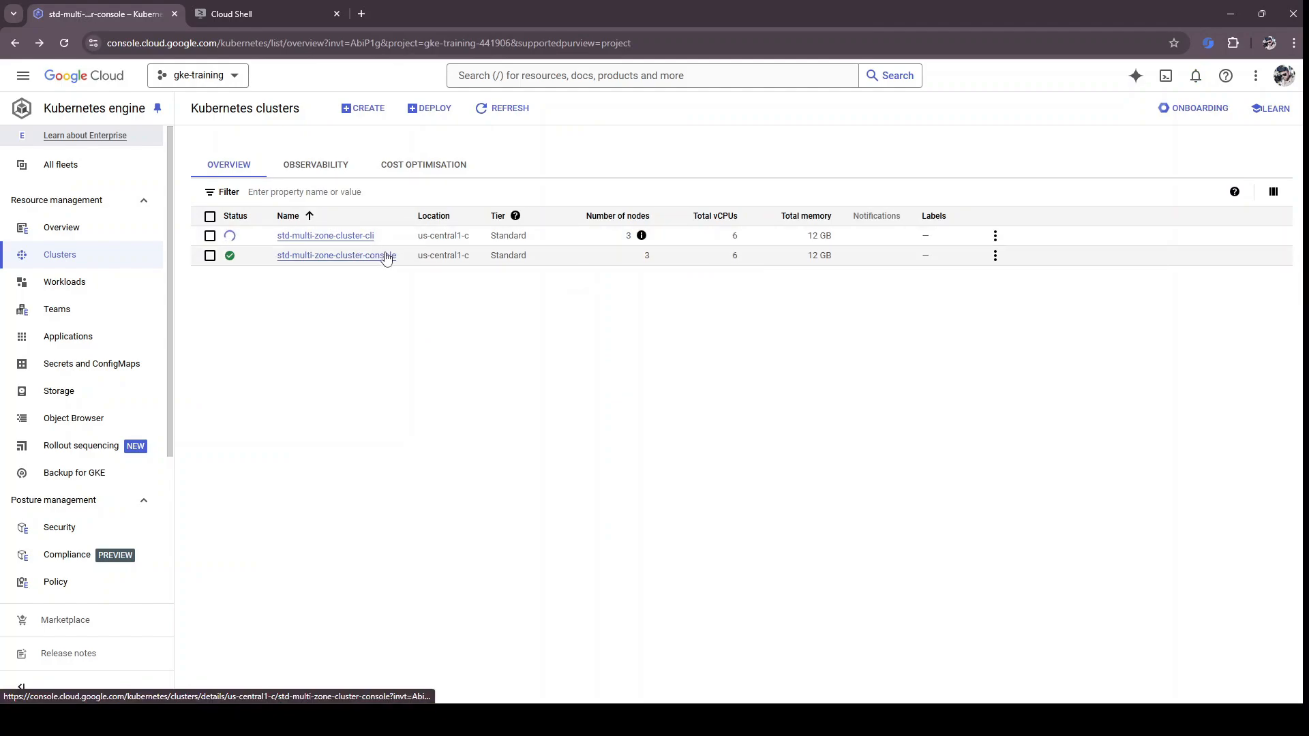
# Step: Check the second Cloud Shell session for the deletion of std-single-zone-cluster-cli and return to the cluster list
pyautogui.click(289, 7)
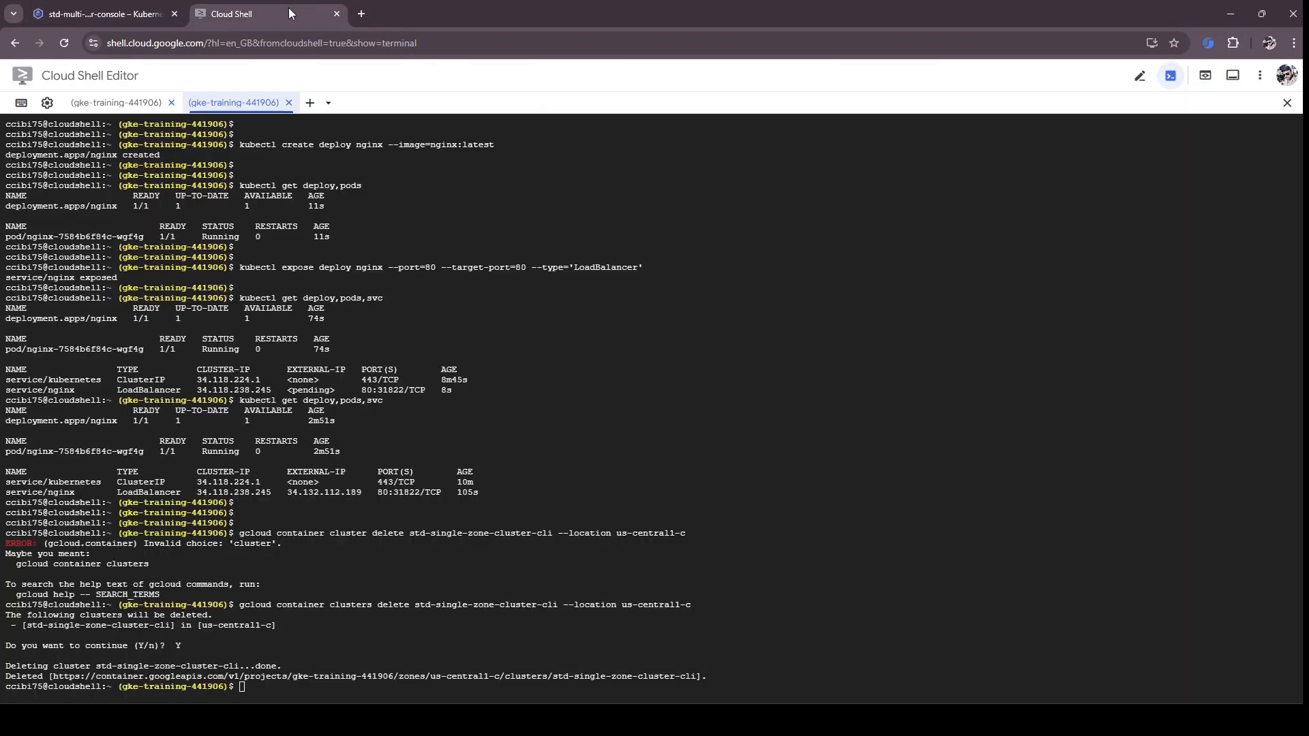
pyautogui.click(444, 568)
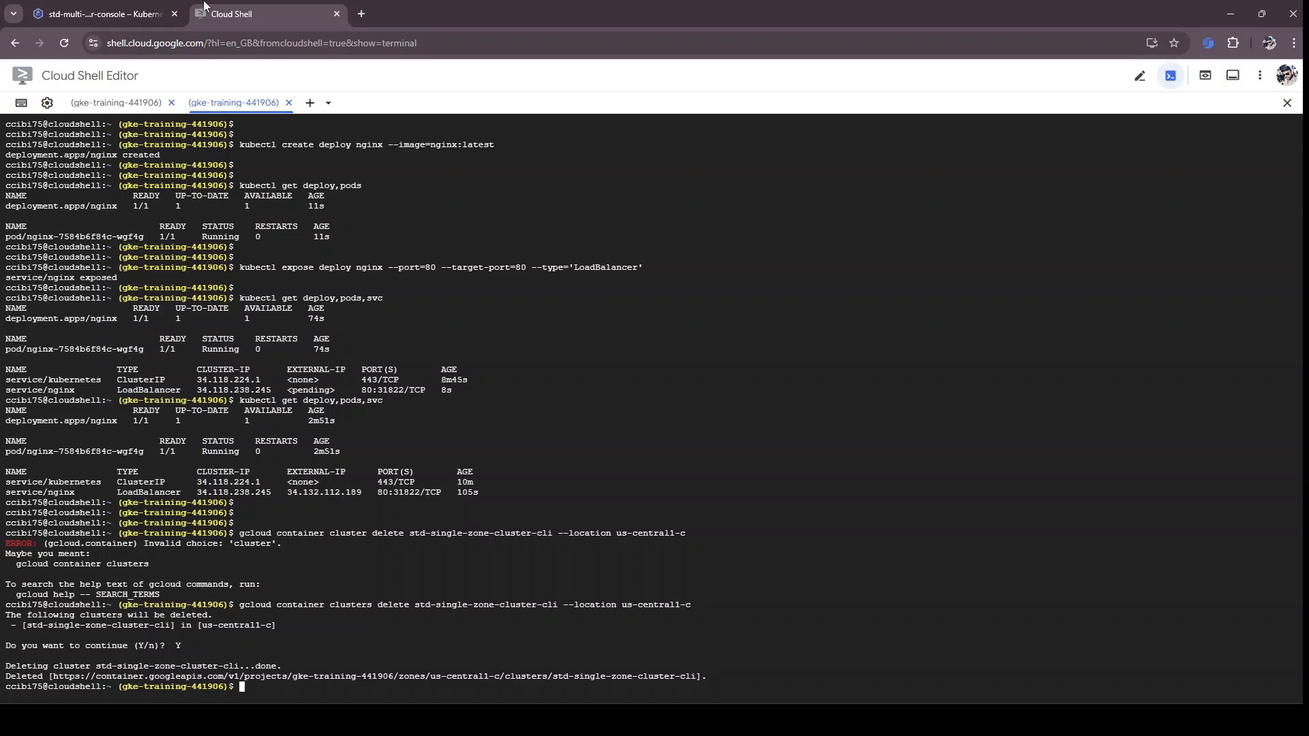
pyautogui.click(153, 9)
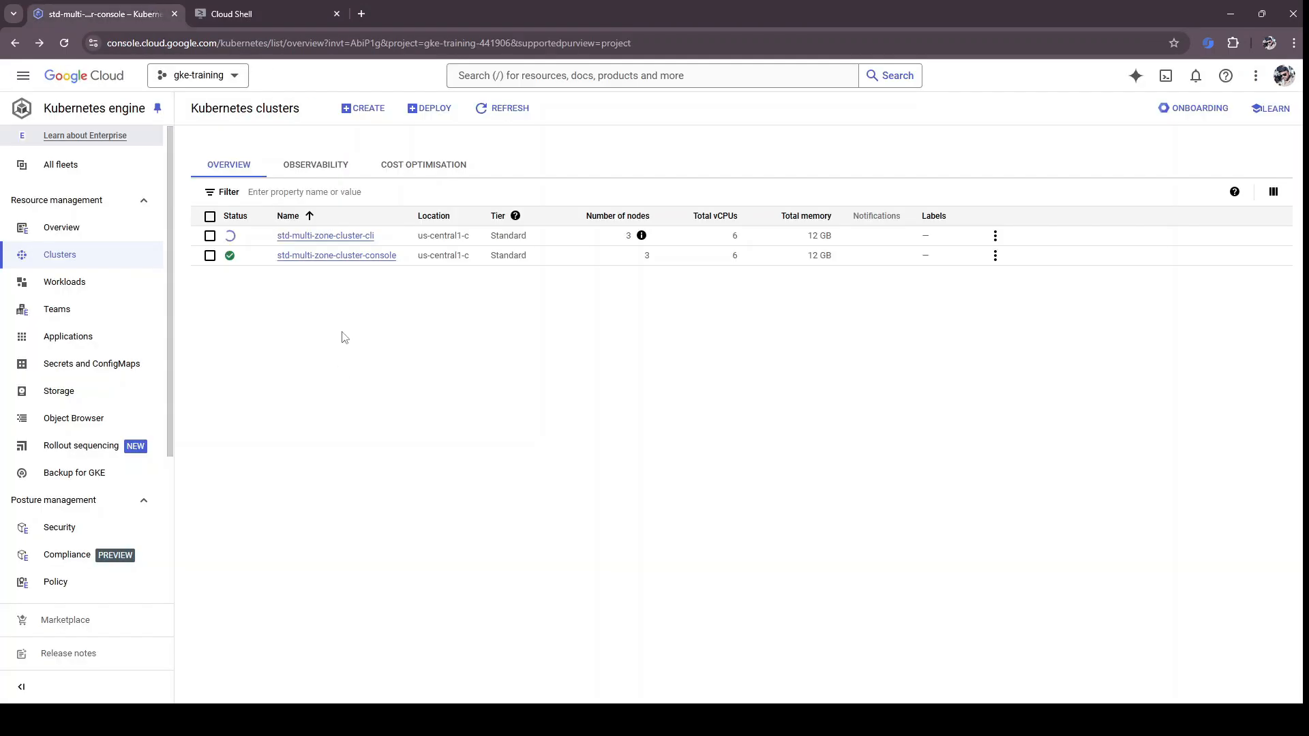
# Step: Examine the location type, control plane zone and default node zones of std-multi-zone-cluster-console
pyautogui.click(351, 257)
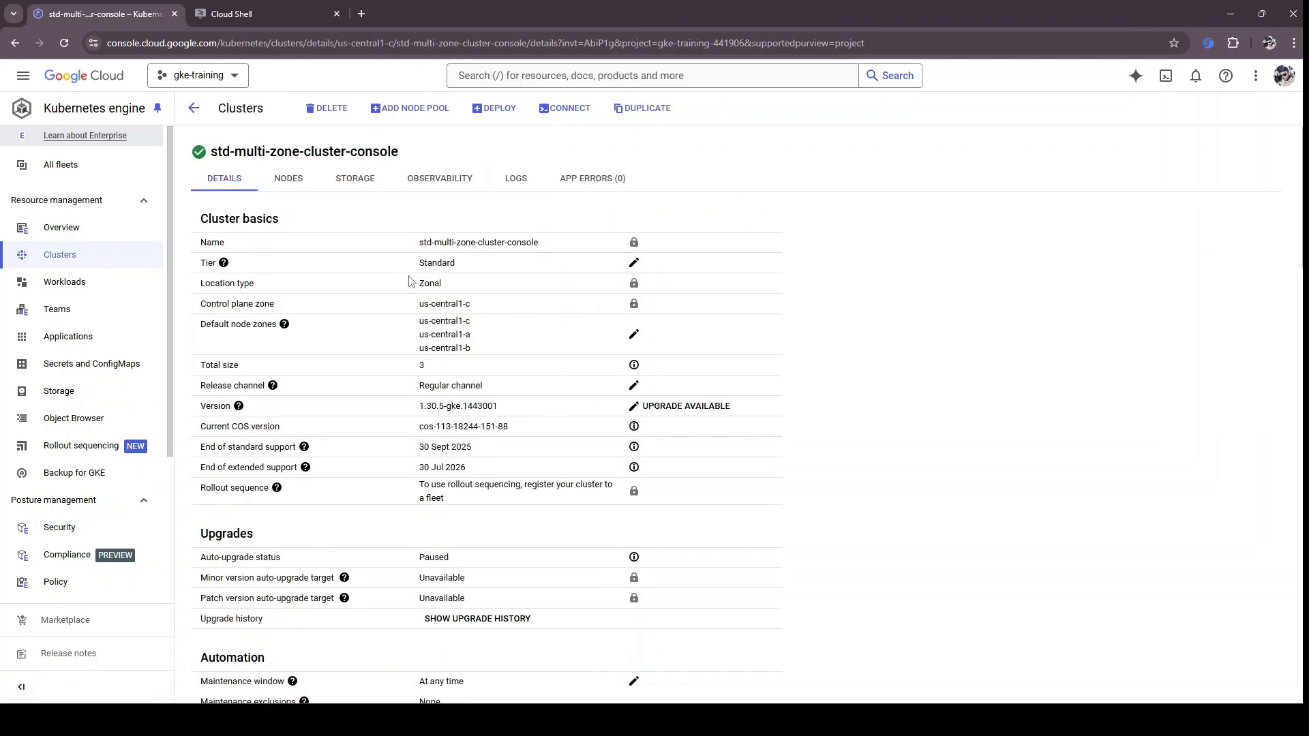
pyautogui.moveTo(418, 285); pyautogui.dragTo(476, 308)
pyautogui.click(423, 315)
pyautogui.click(475, 308)
pyautogui.doubleClick(424, 321)
pyautogui.moveTo(442, 334); pyautogui.dragTo(481, 350)
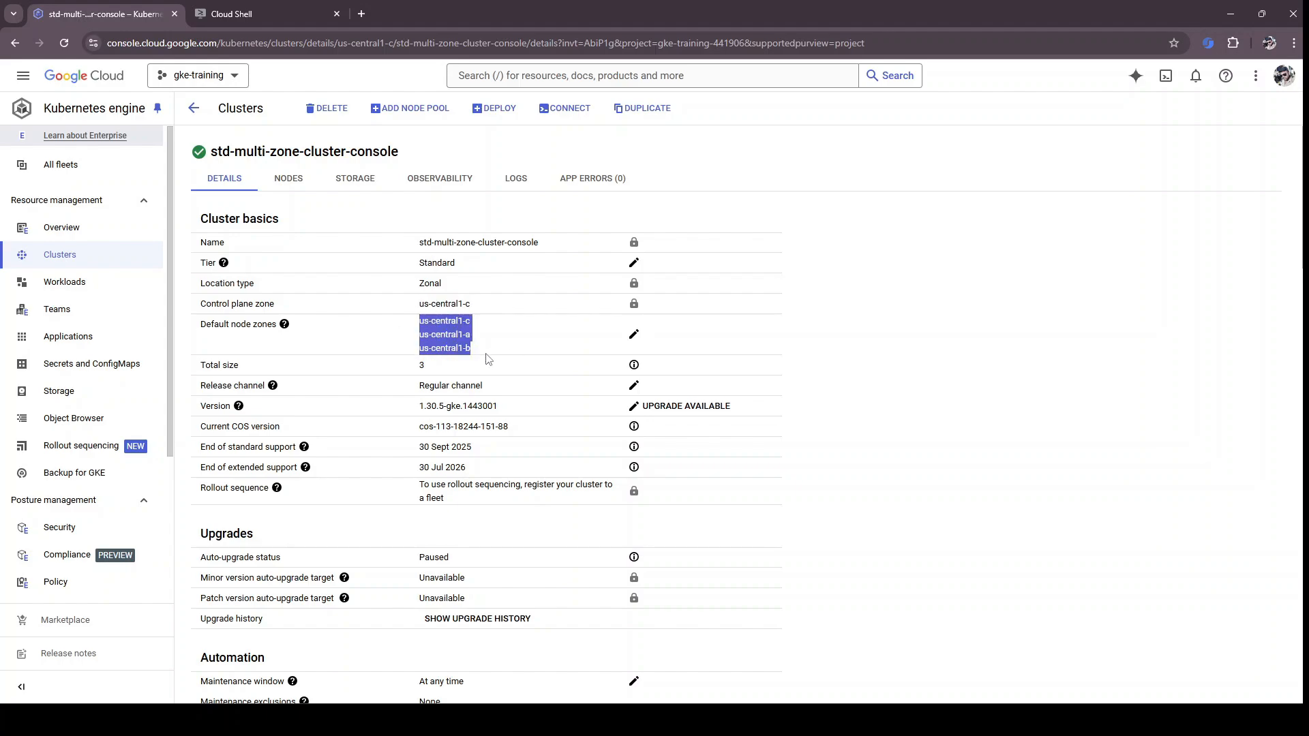
pyautogui.click(476, 353)
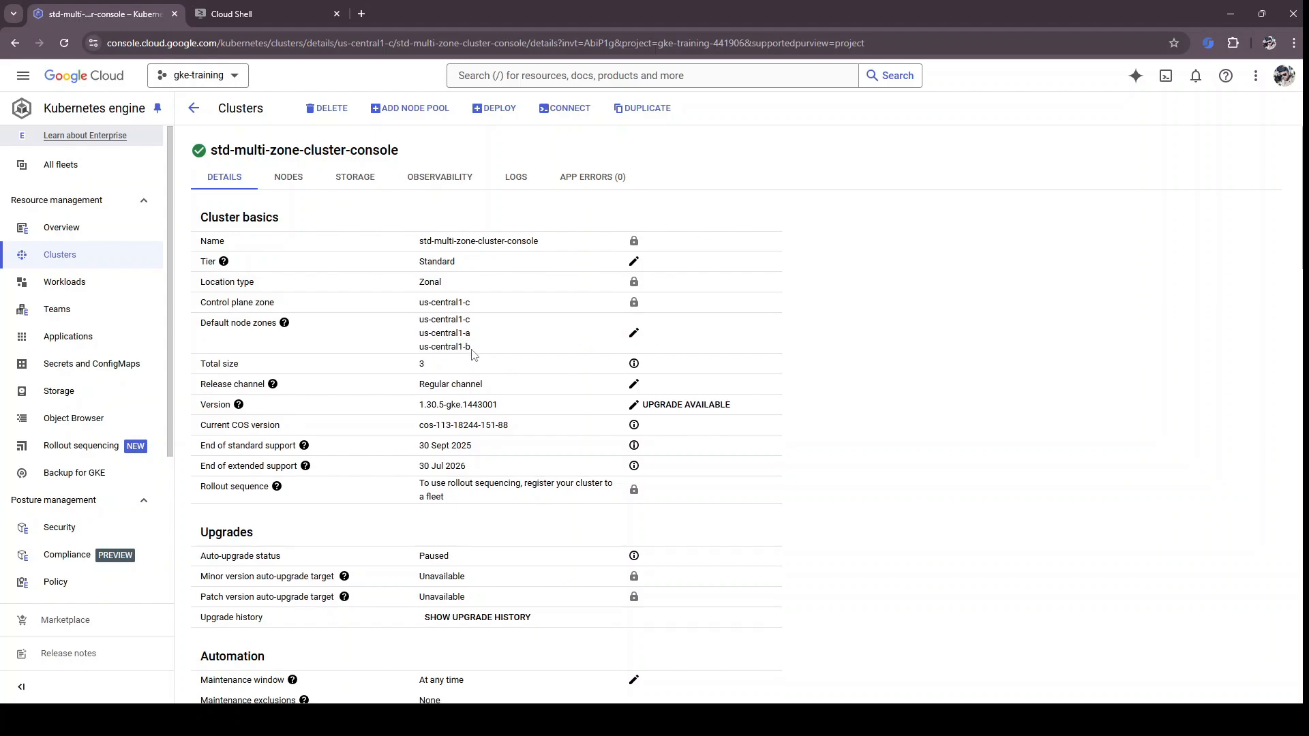
# Step: Review the full details page of std-multi-zone-cluster-console, from the cluster basics and node zones through networking, security, metadata and features
pyautogui.scroll(-1, 477, 354)
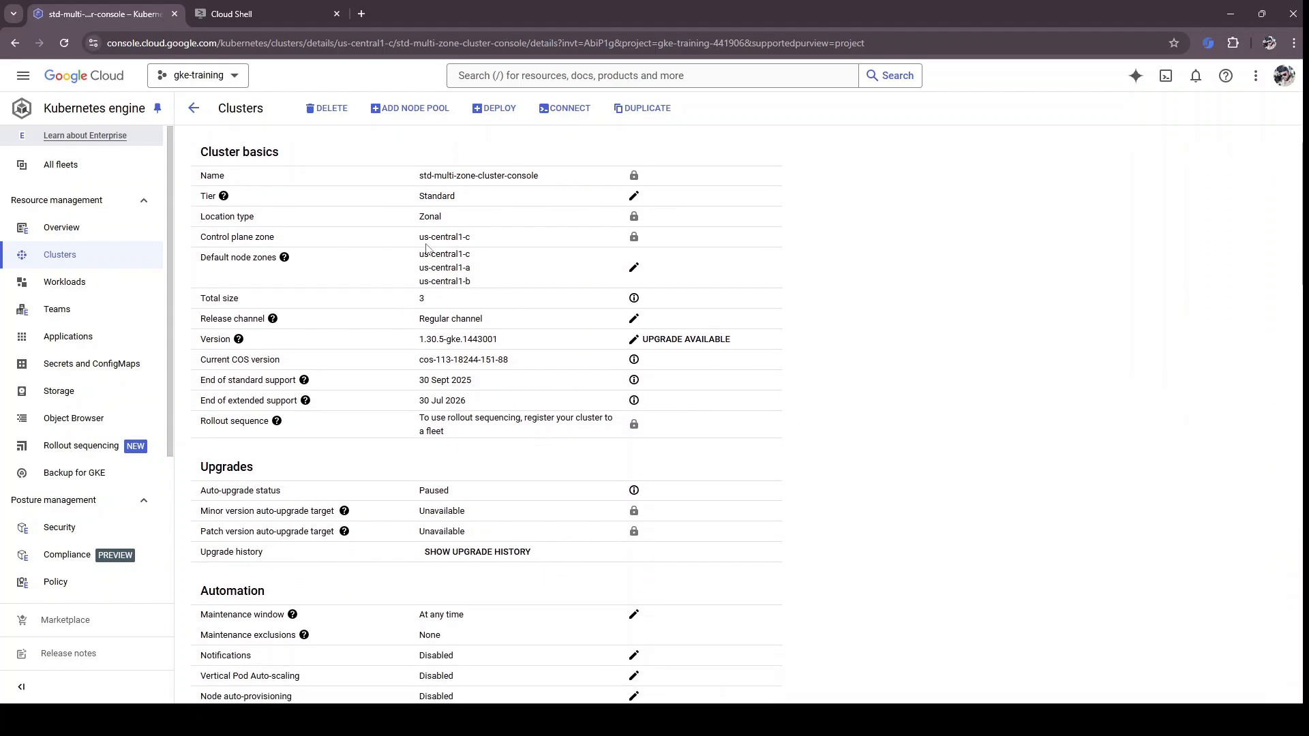
pyautogui.moveTo(418, 238); pyautogui.dragTo(473, 289)
pyautogui.click(475, 300)
pyautogui.scroll(-15, 490, 263)
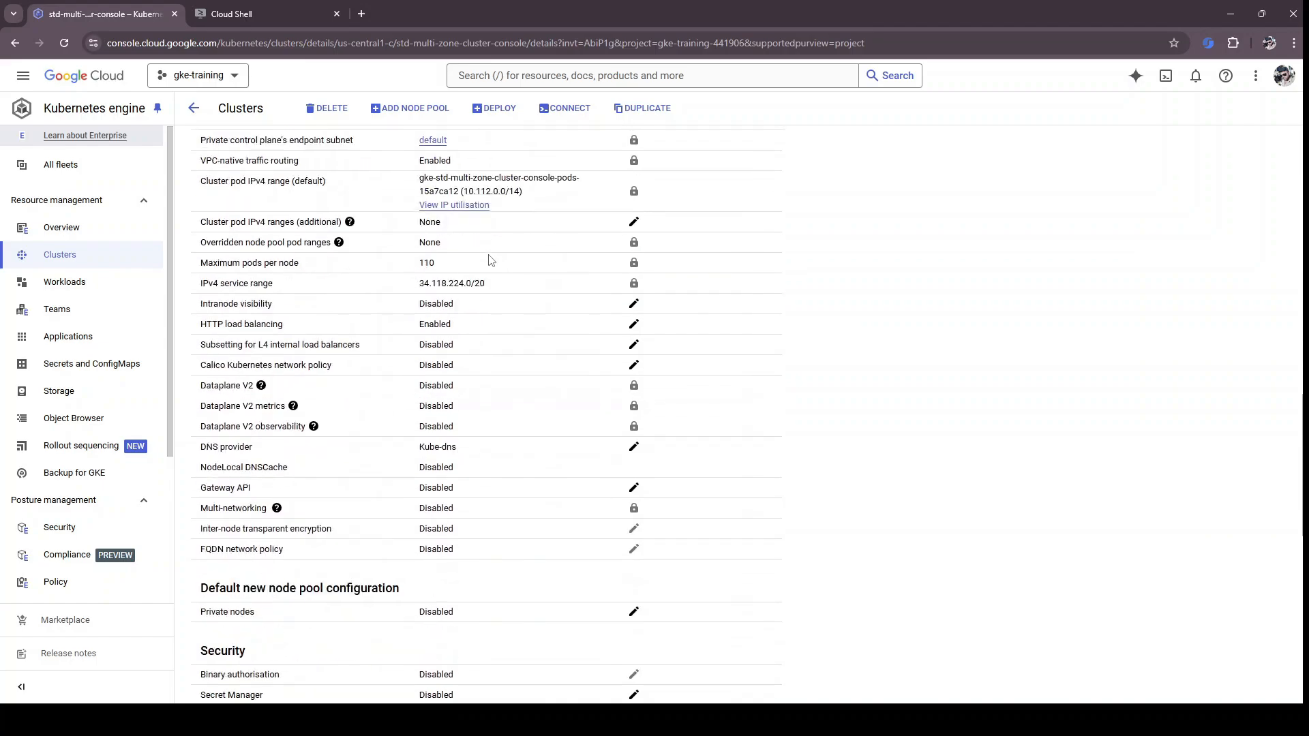
pyautogui.scroll(-10, 622, 351)
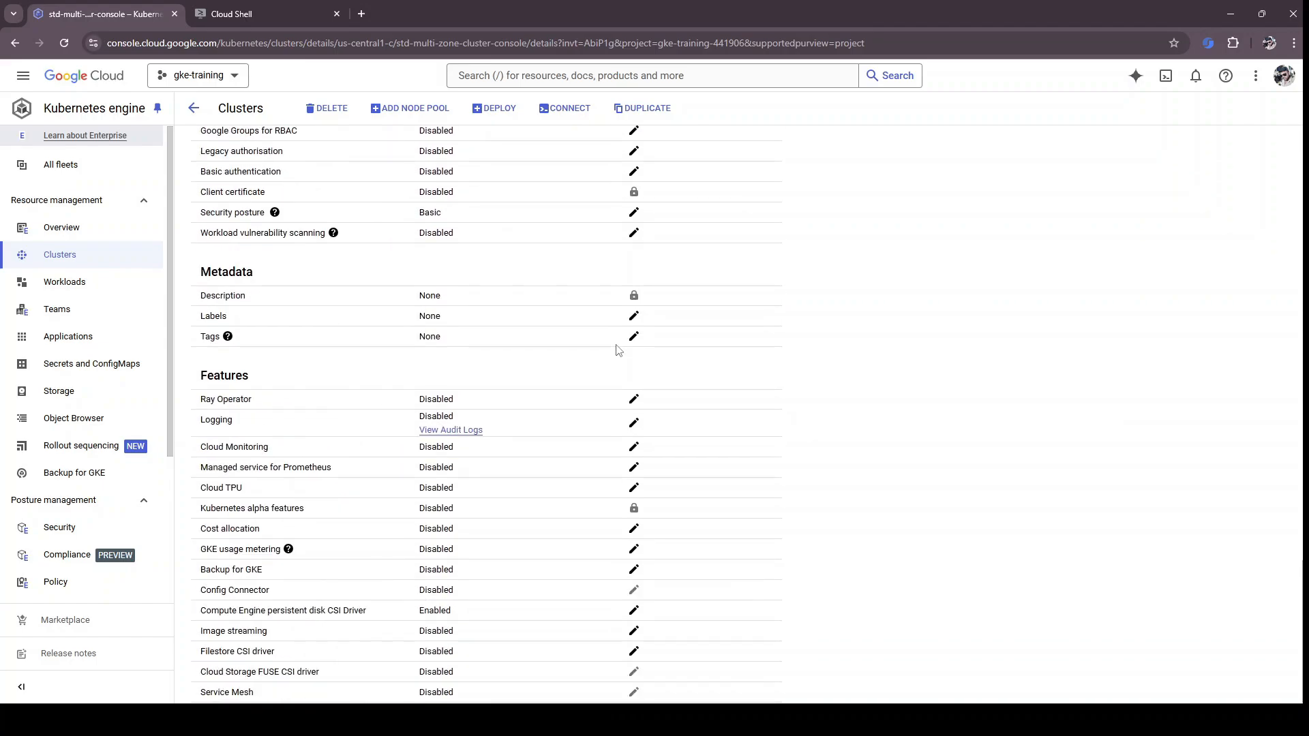
pyautogui.scroll(10, 618, 350)
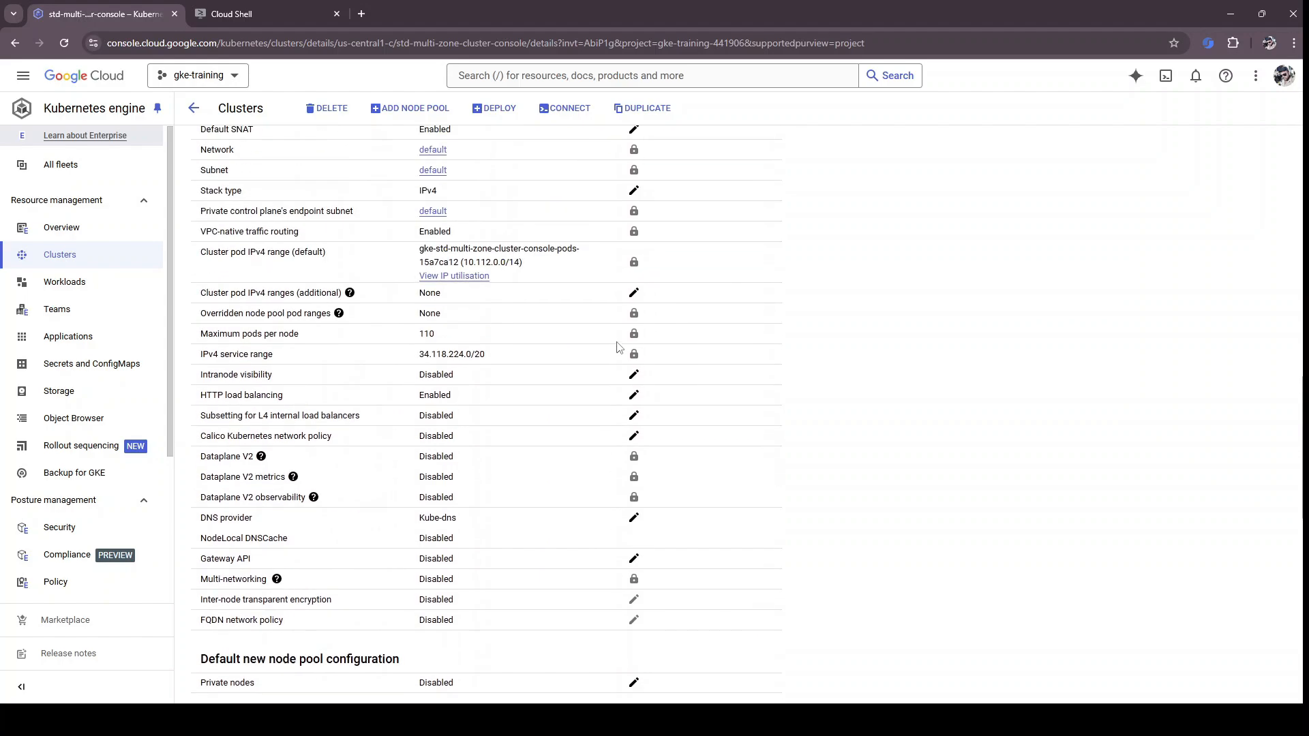
pyautogui.scroll(8, 618, 346)
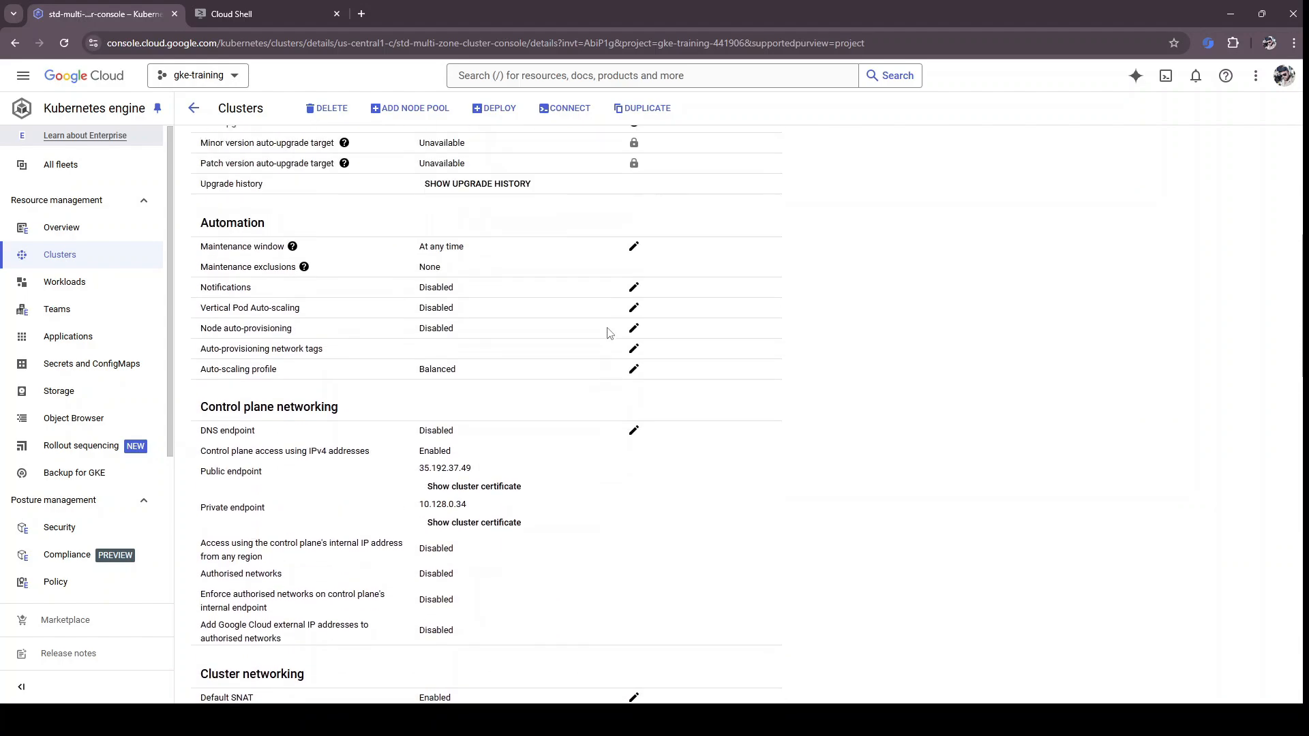
pyautogui.scroll(4, 609, 333)
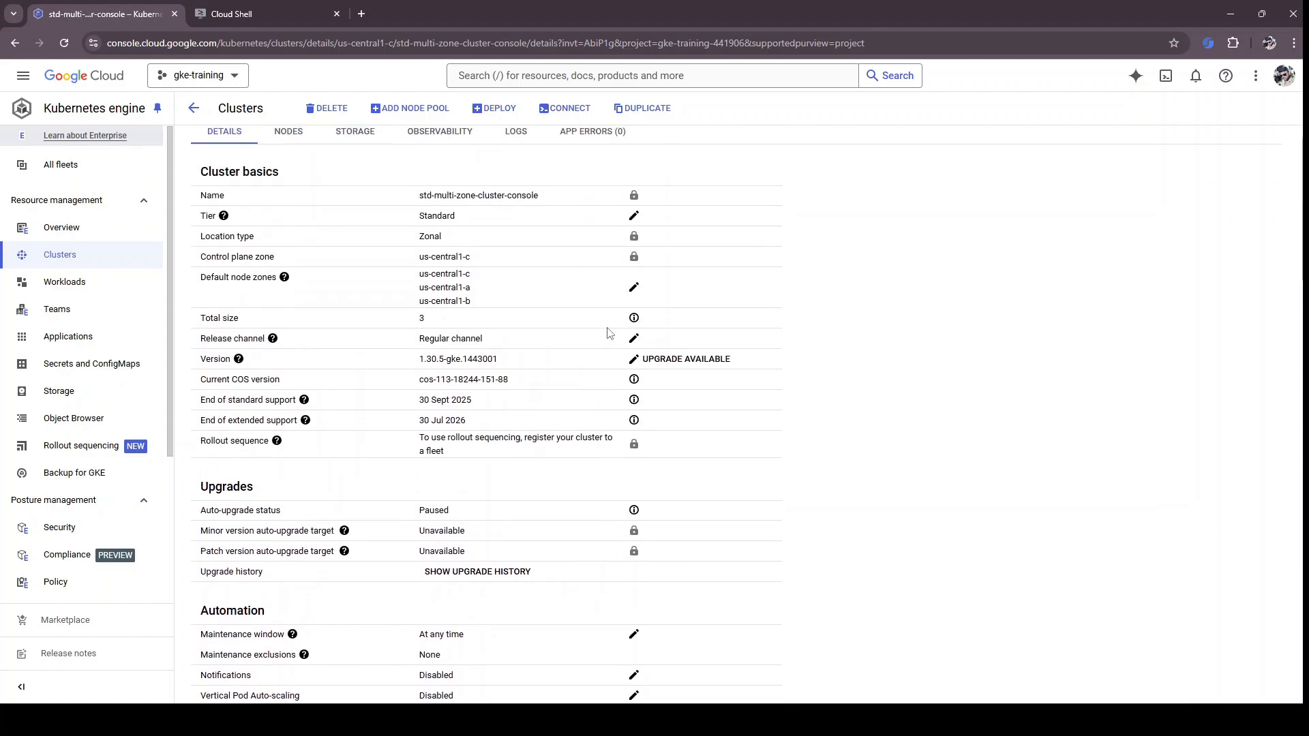
pyautogui.scroll(1, 609, 332)
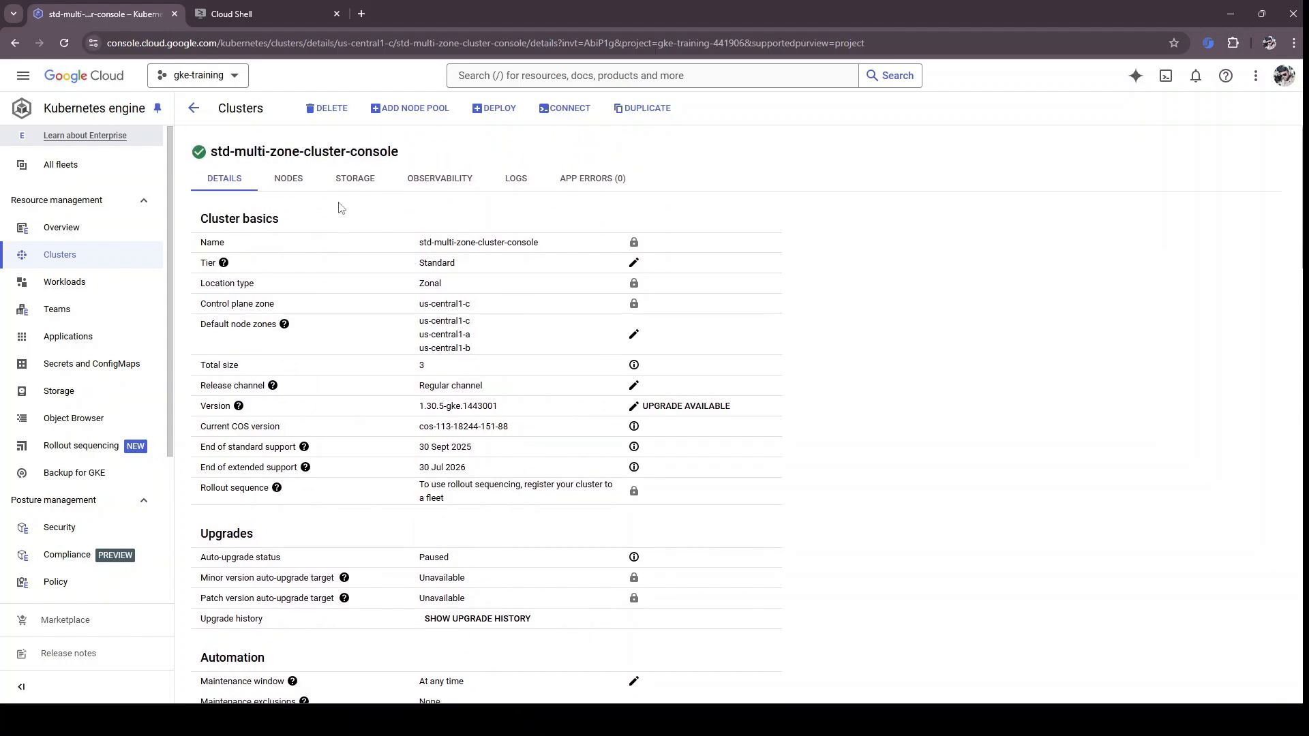
# Step: Examine the node count and the nodes-per-zone figure of the default-pool in std-multi-zone-cluster-console
pyautogui.click(277, 194)
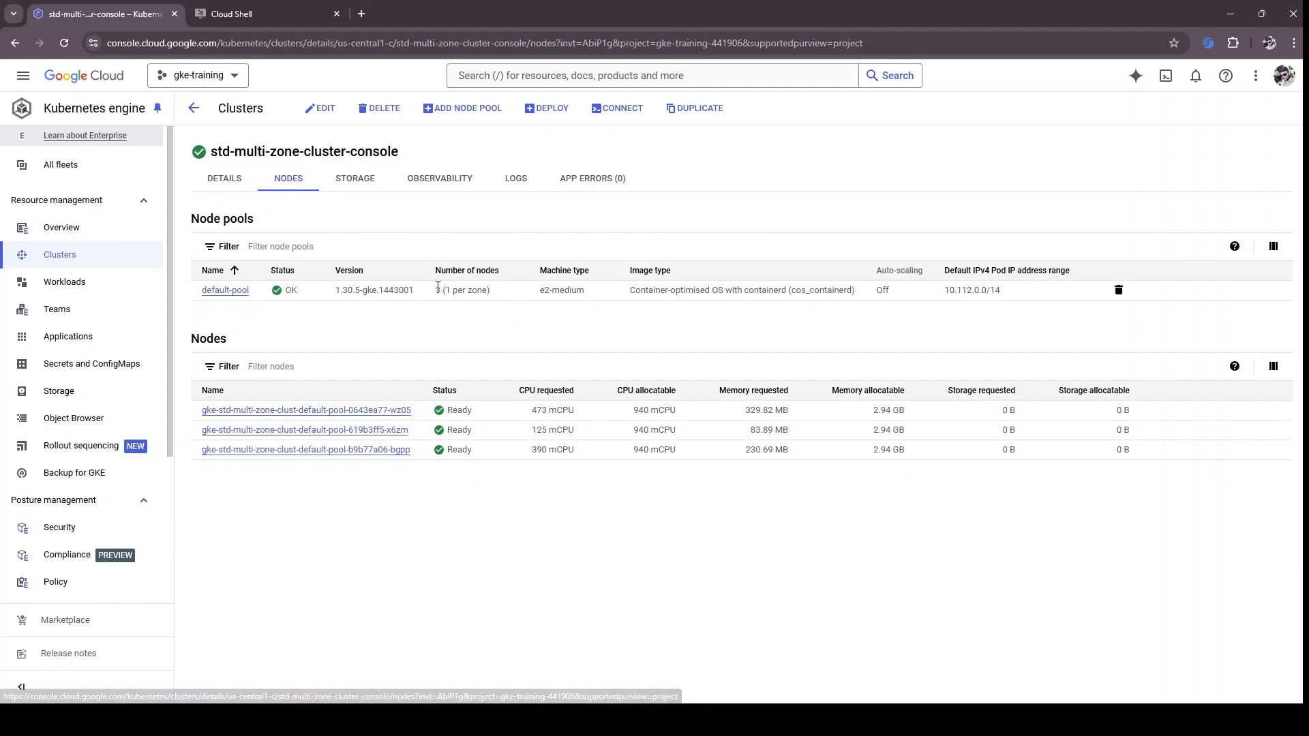
pyautogui.doubleClick(439, 291)
pyautogui.moveTo(446, 291); pyautogui.dragTo(486, 293)
pyautogui.click(487, 293)
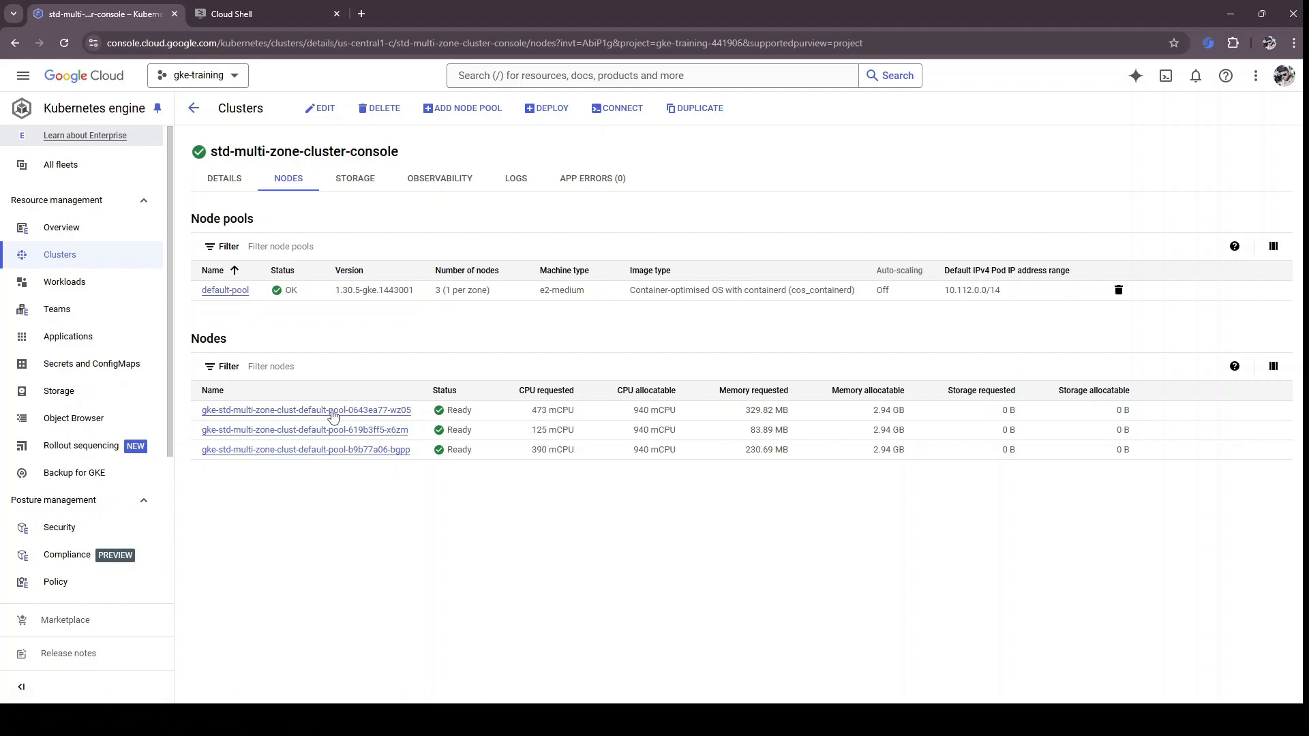
# Step: Check the zone in the details of each of the three default-pool nodes and return to the cluster's node list
pyautogui.click(275, 409)
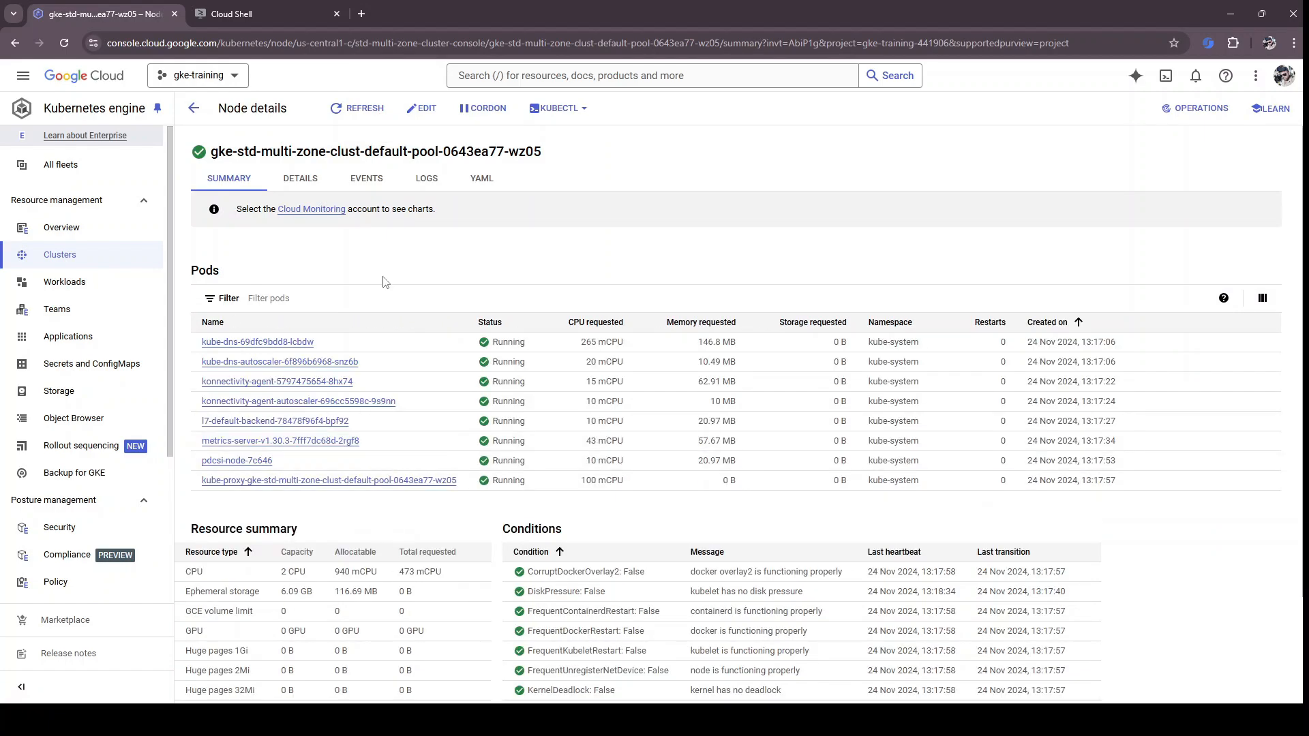
pyautogui.click(289, 186)
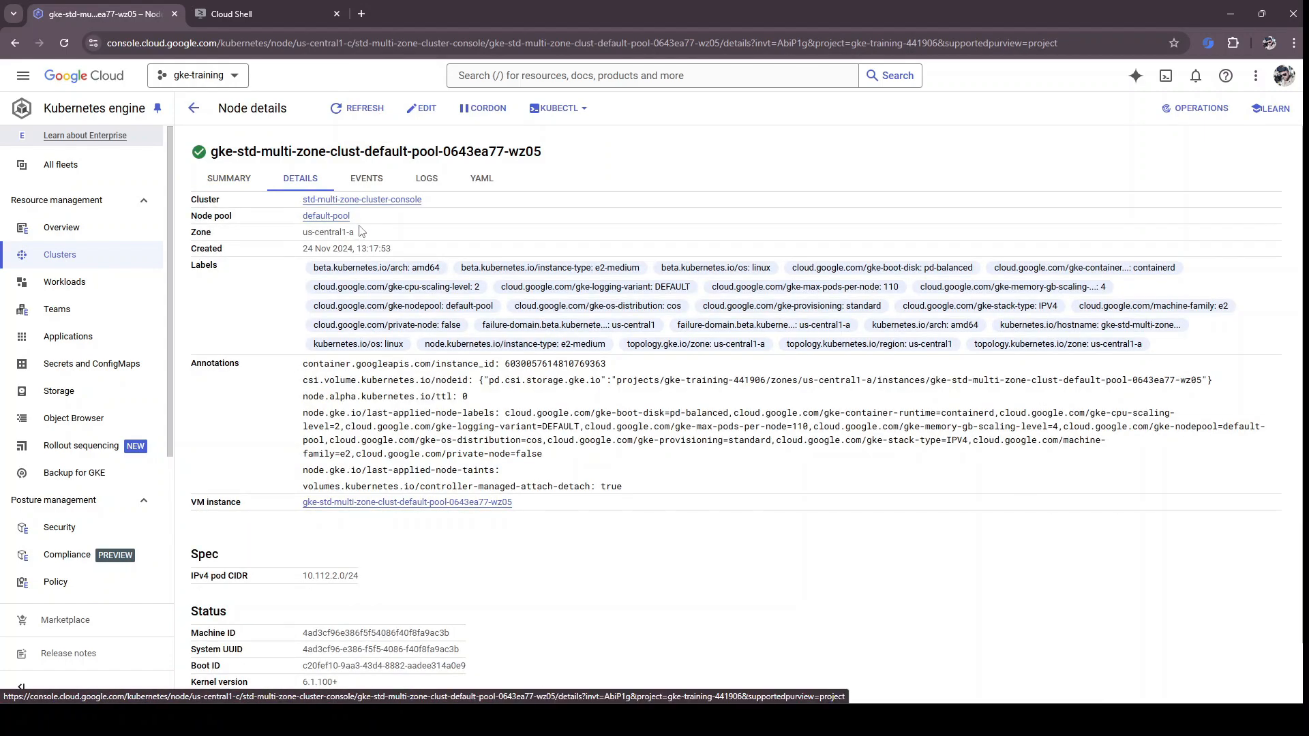
pyautogui.click(194, 108)
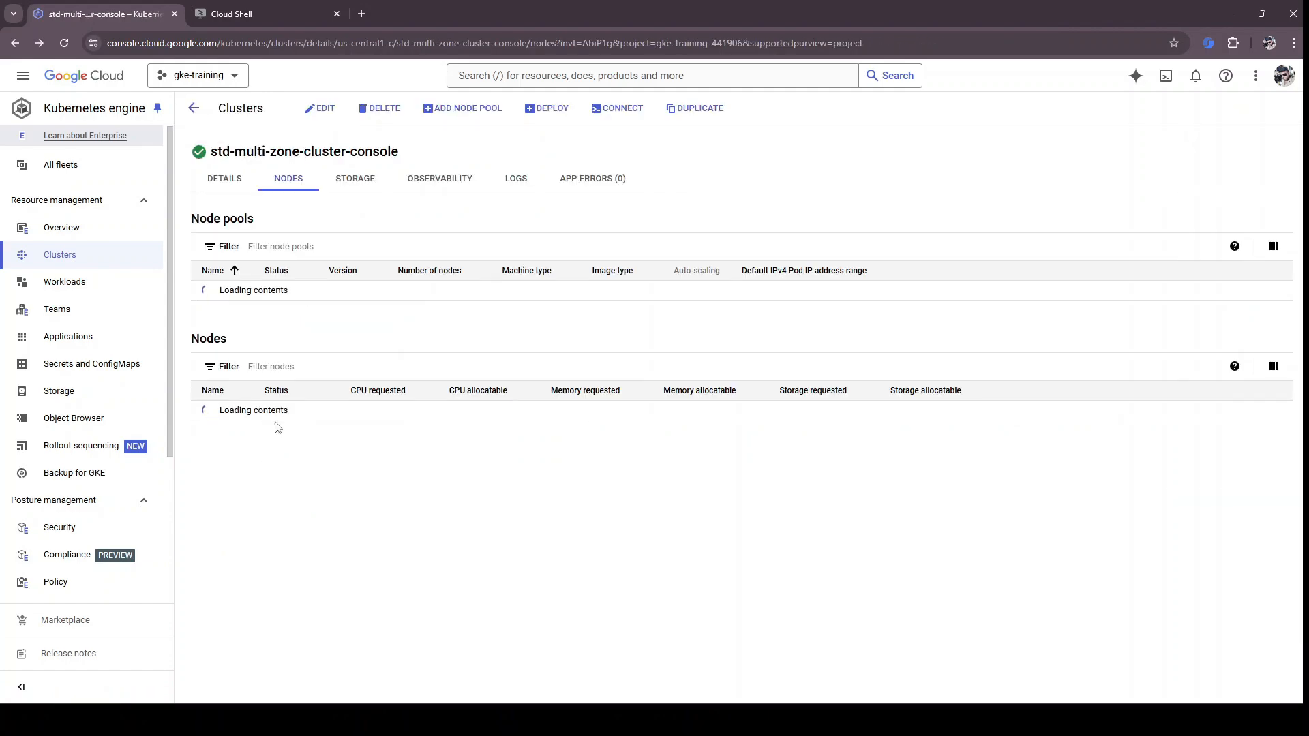
pyautogui.click(273, 432)
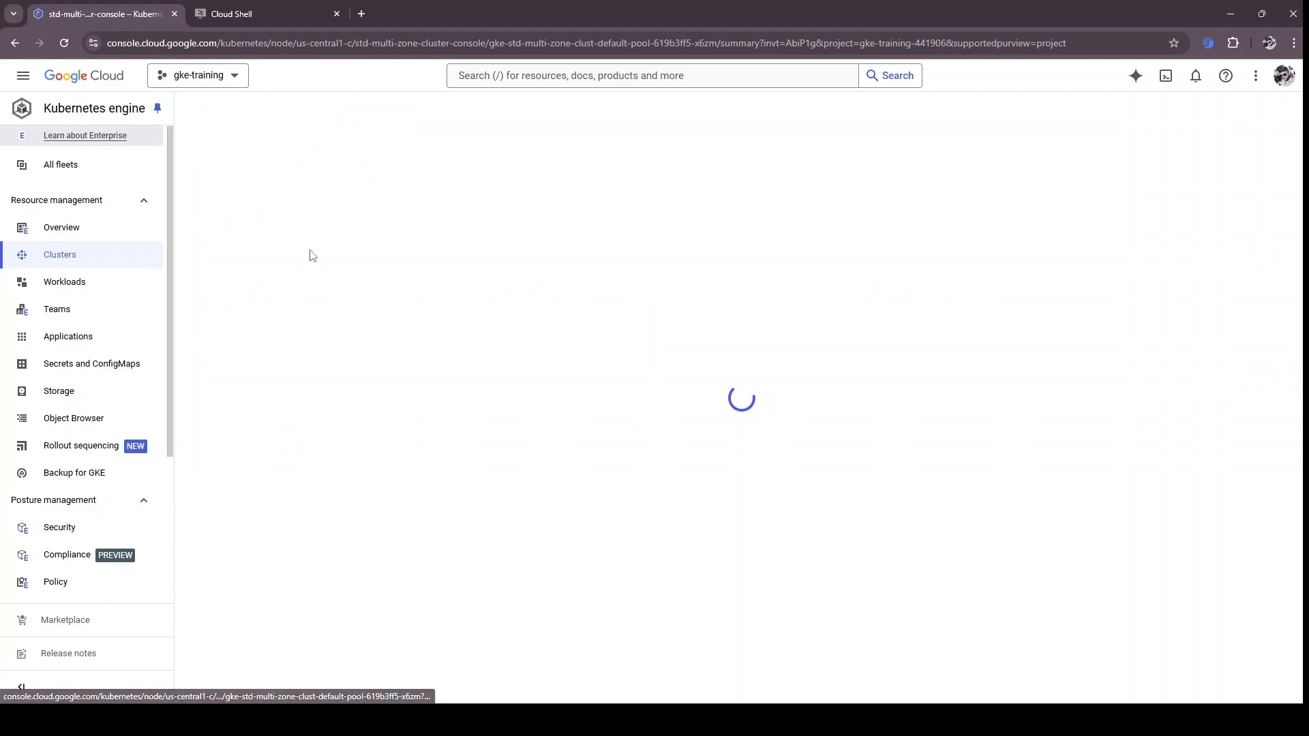
pyautogui.click(308, 179)
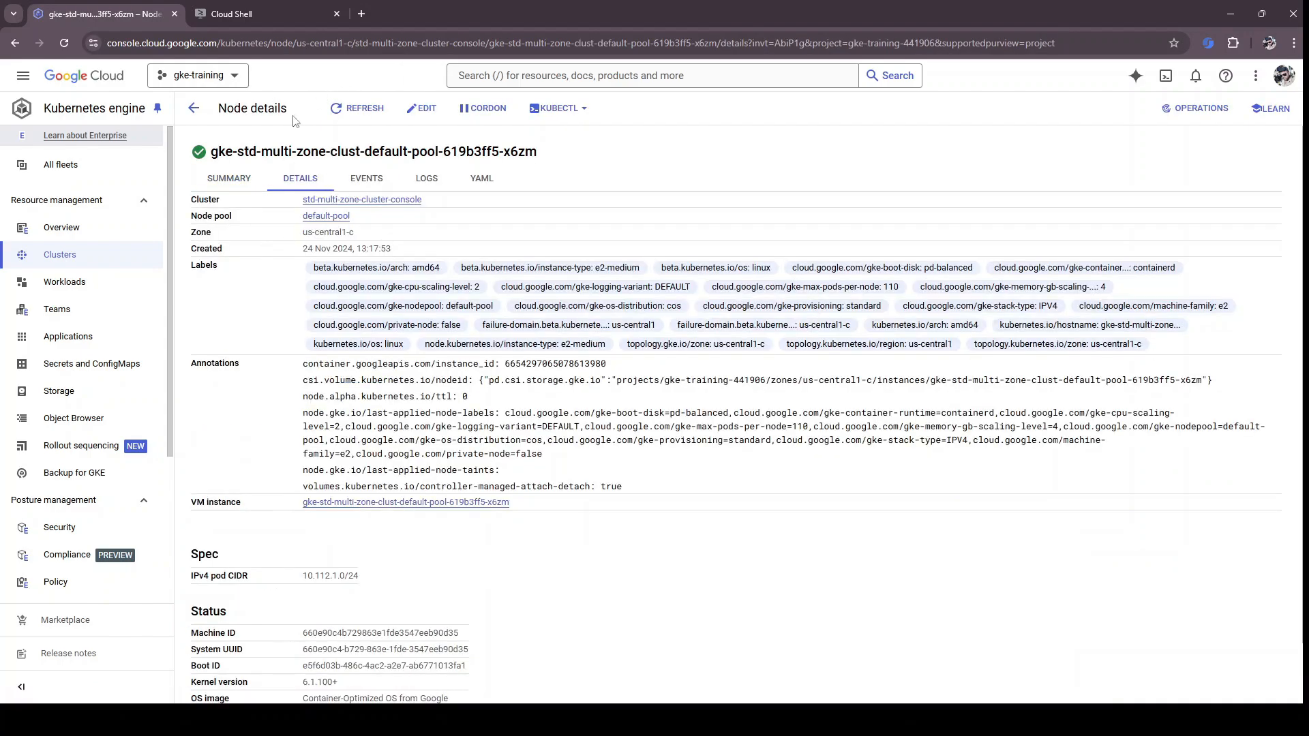
pyautogui.hotkey('alt', 'Left')
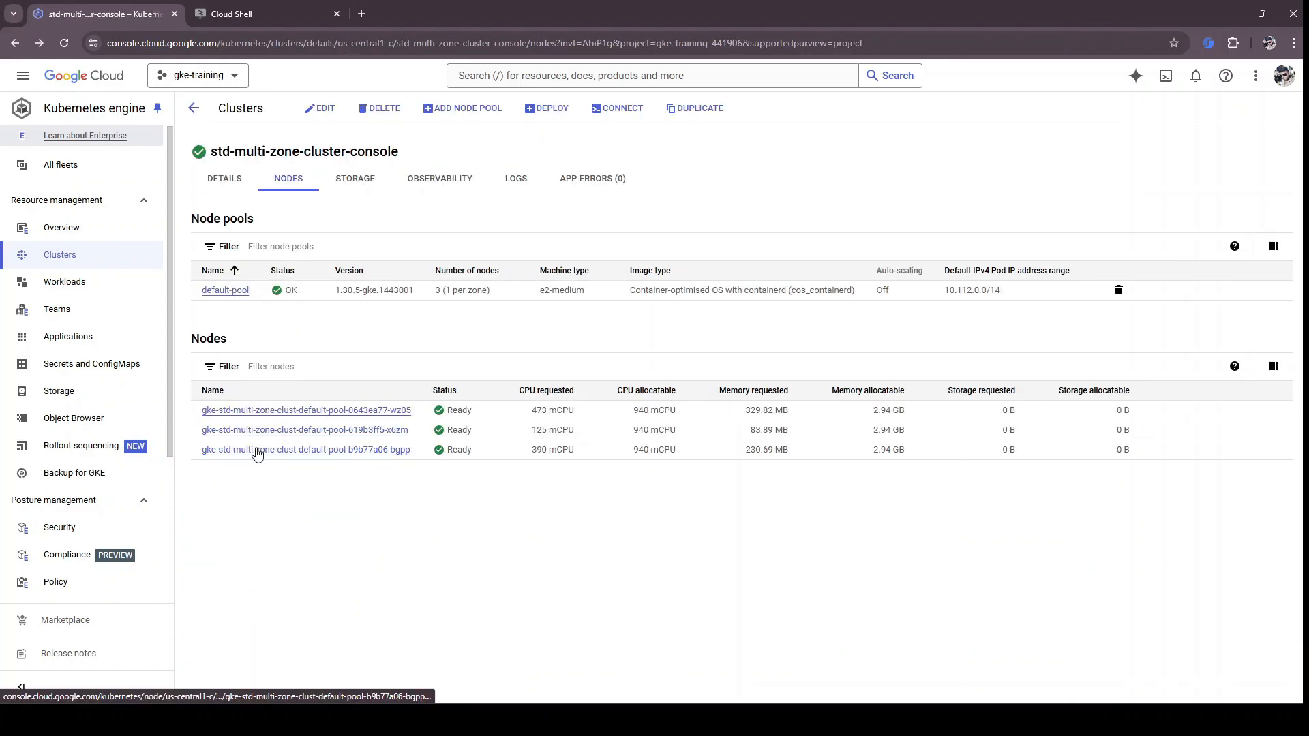
pyautogui.click(258, 451)
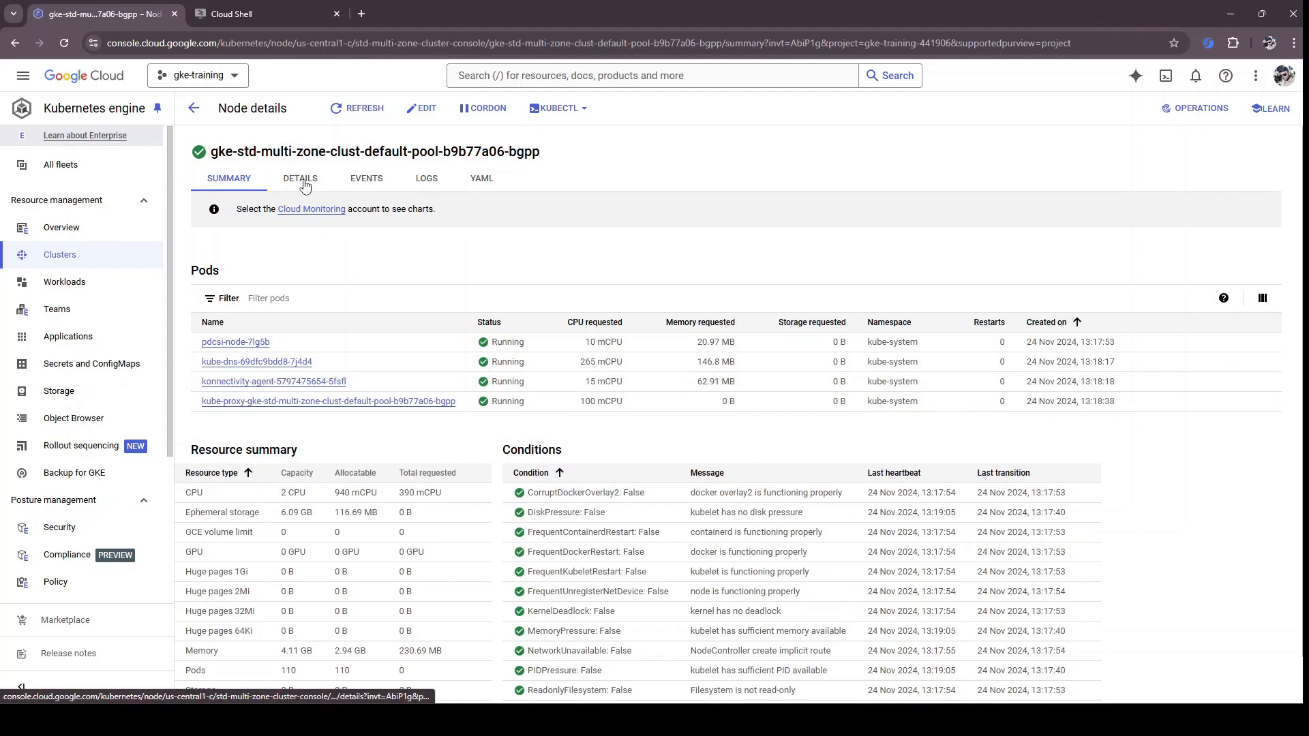
pyautogui.click(303, 179)
pyautogui.click(195, 107)
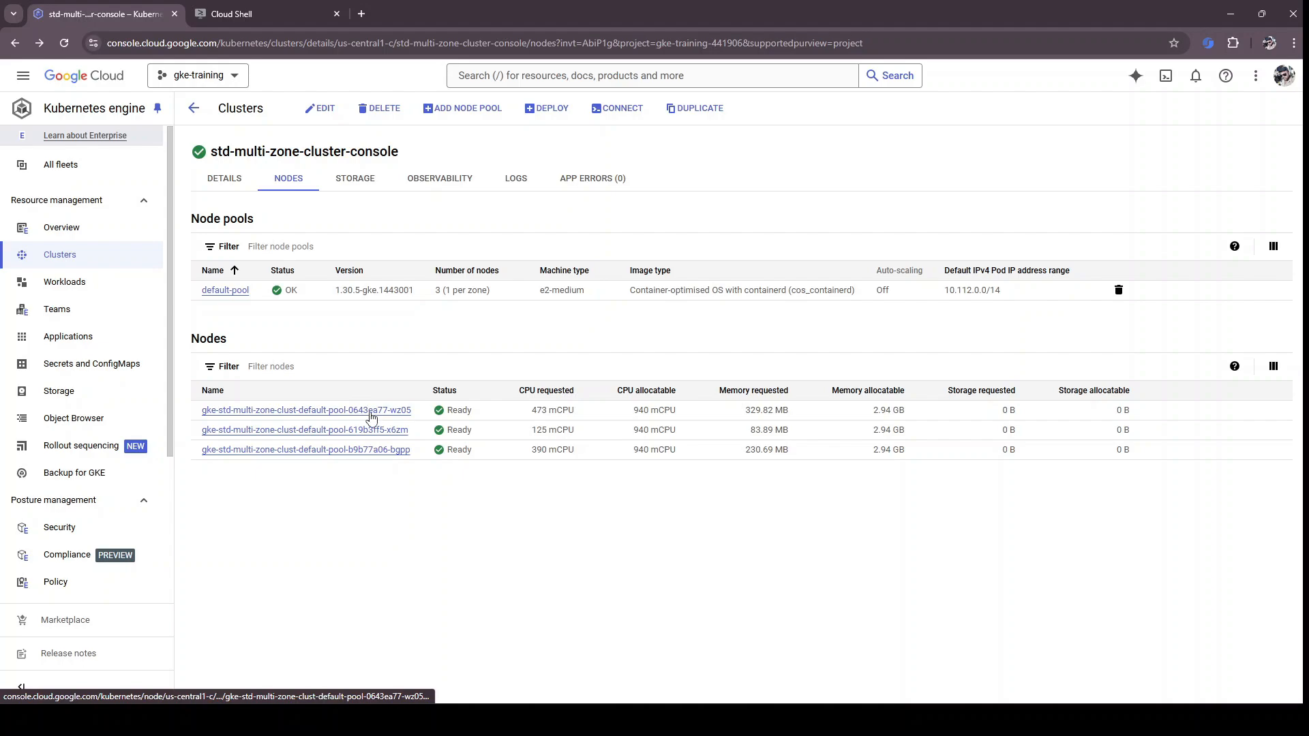
# Step: Compare the control plane zone with the default node zones in the details of std-multi-zone-cluster-console
pyautogui.click(225, 181)
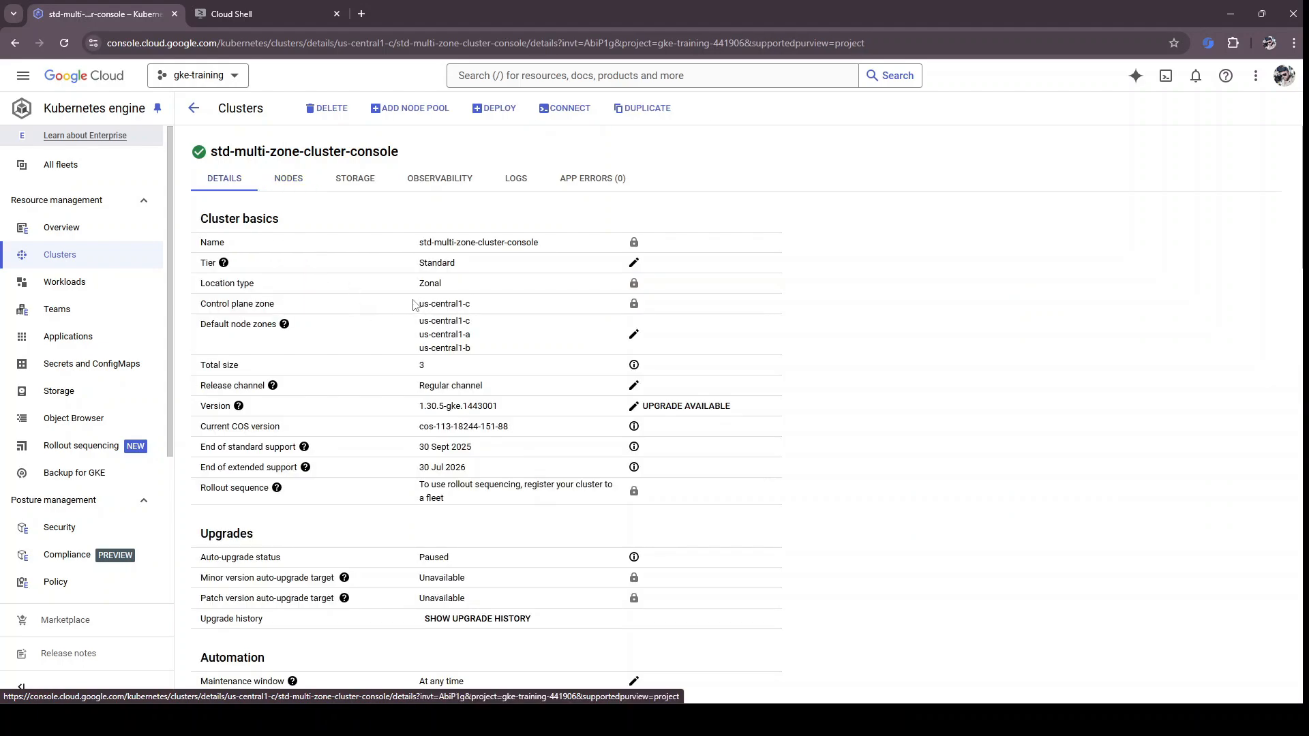
pyautogui.moveTo(417, 304); pyautogui.dragTo(479, 305)
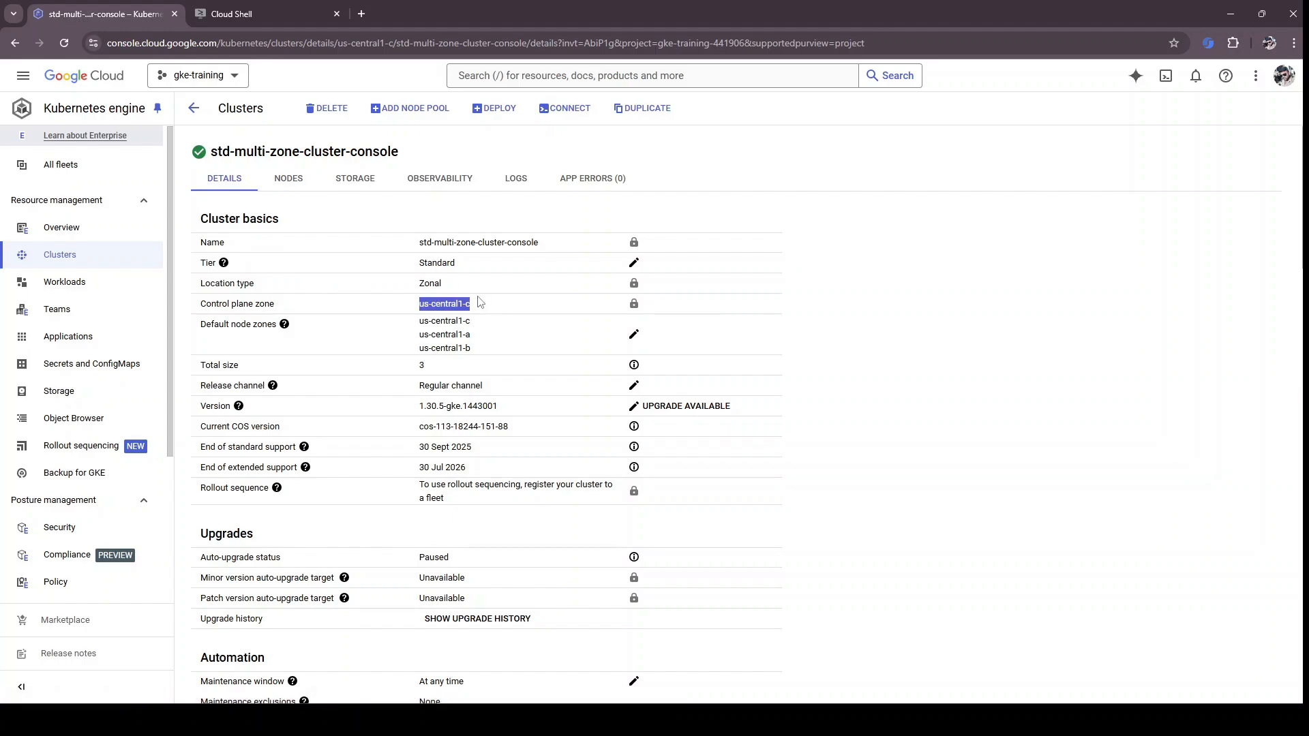
pyautogui.click(471, 331)
pyautogui.moveTo(419, 337); pyautogui.dragTo(473, 353)
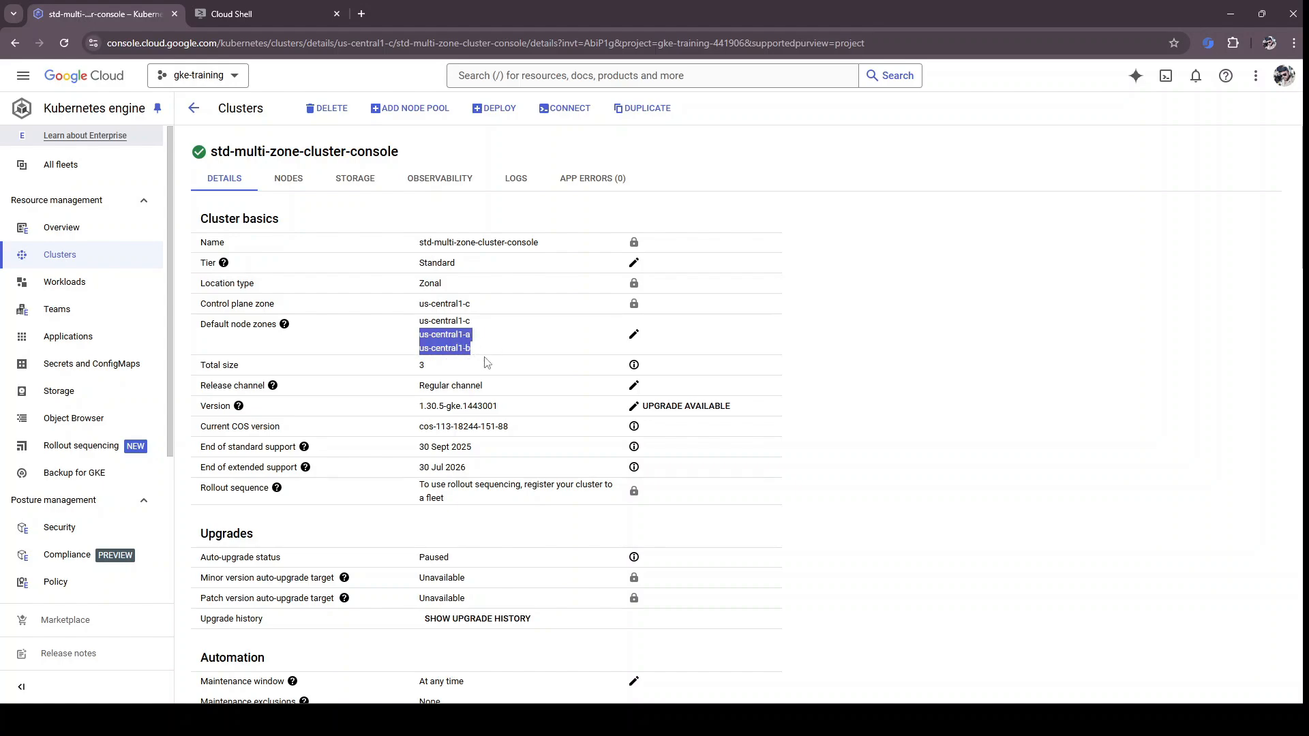
pyautogui.click(470, 351)
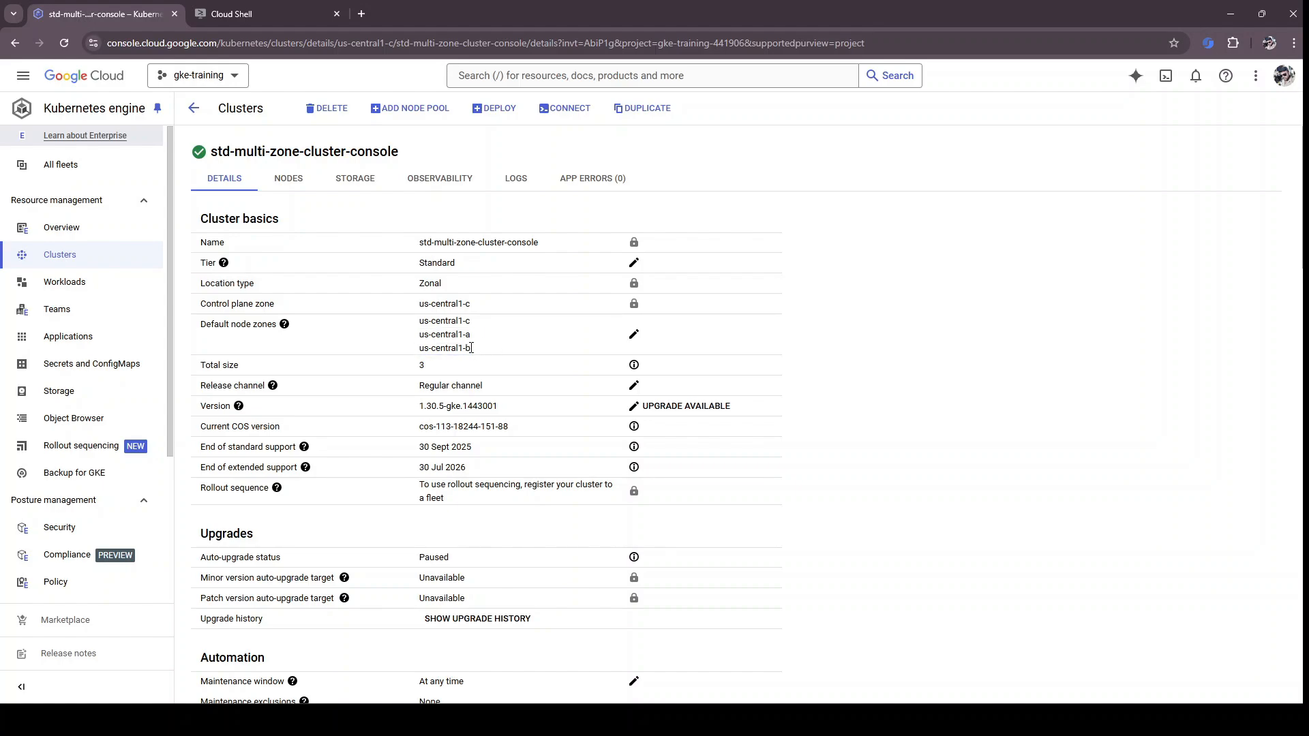
pyautogui.moveTo(471, 348); pyautogui.dragTo(414, 341)
pyautogui.click(430, 345)
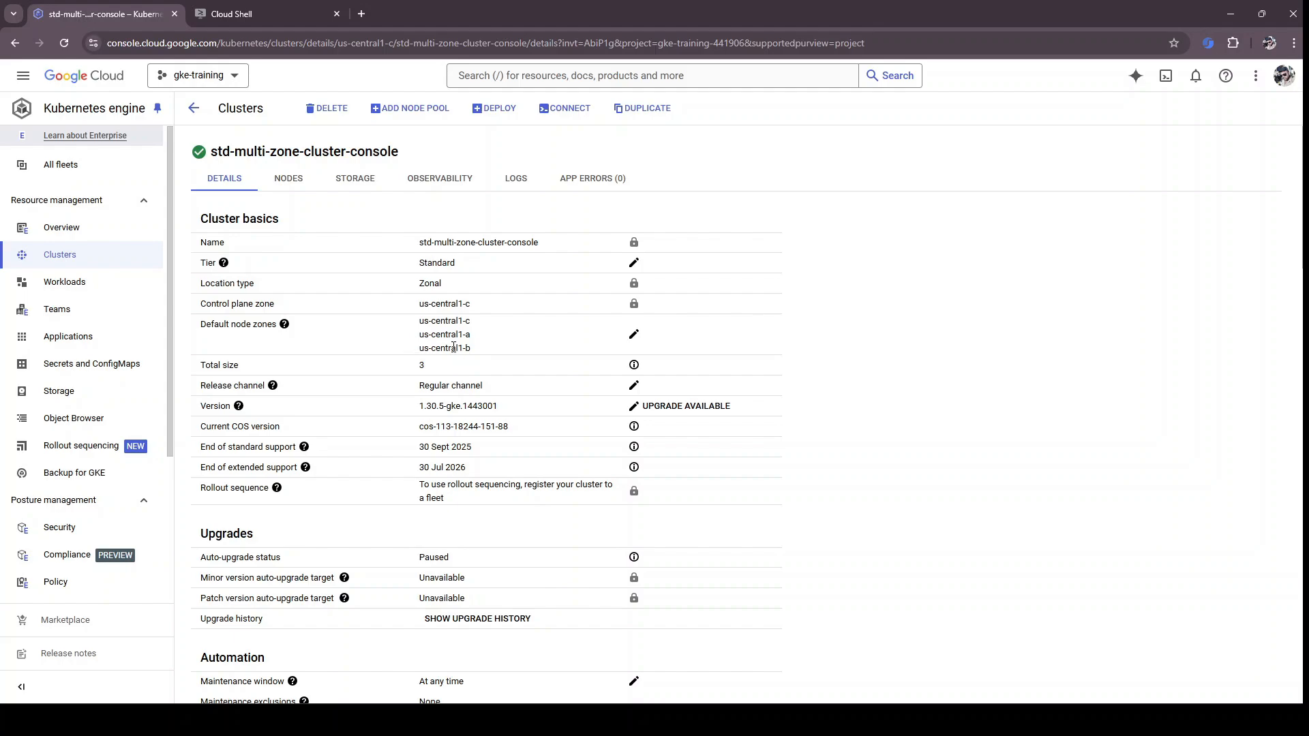
# Step: Return to the cluster list and check the first Cloud Shell session for the creation output of std-multi-zone-cluster-cli
pyautogui.click(195, 111)
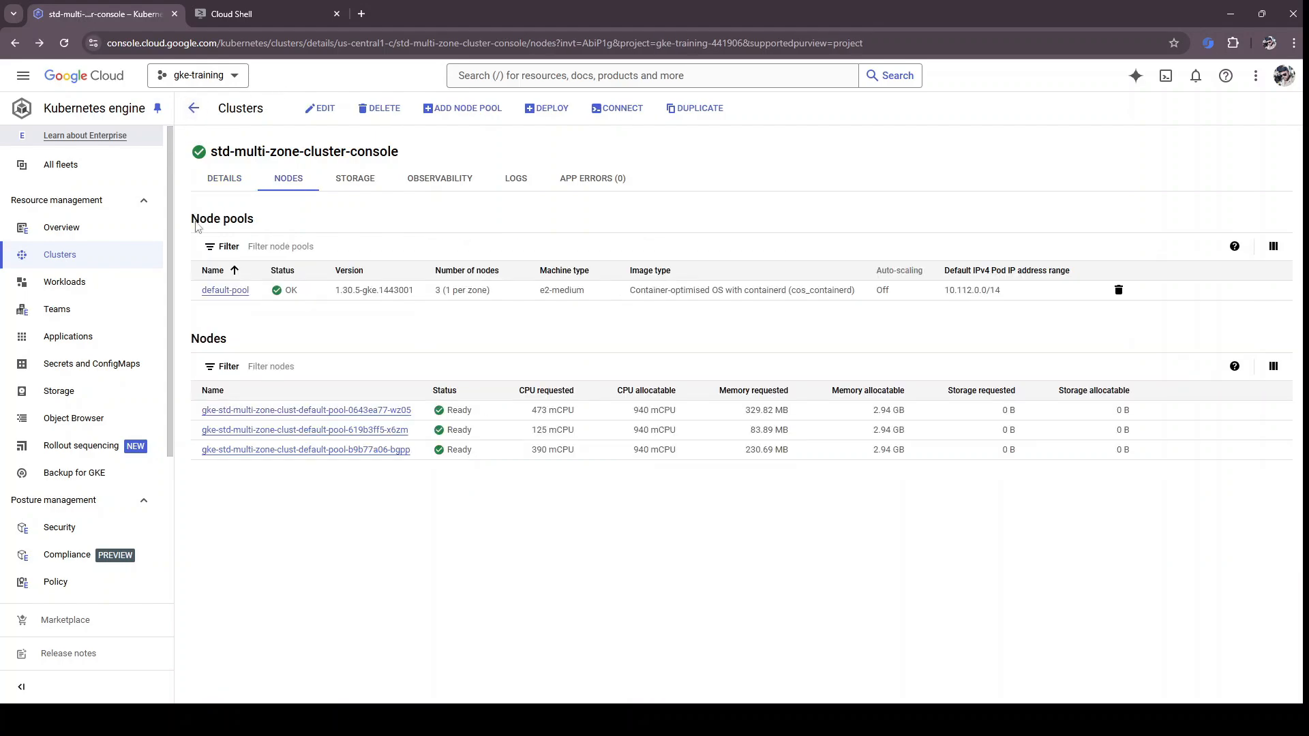
pyautogui.click(61, 255)
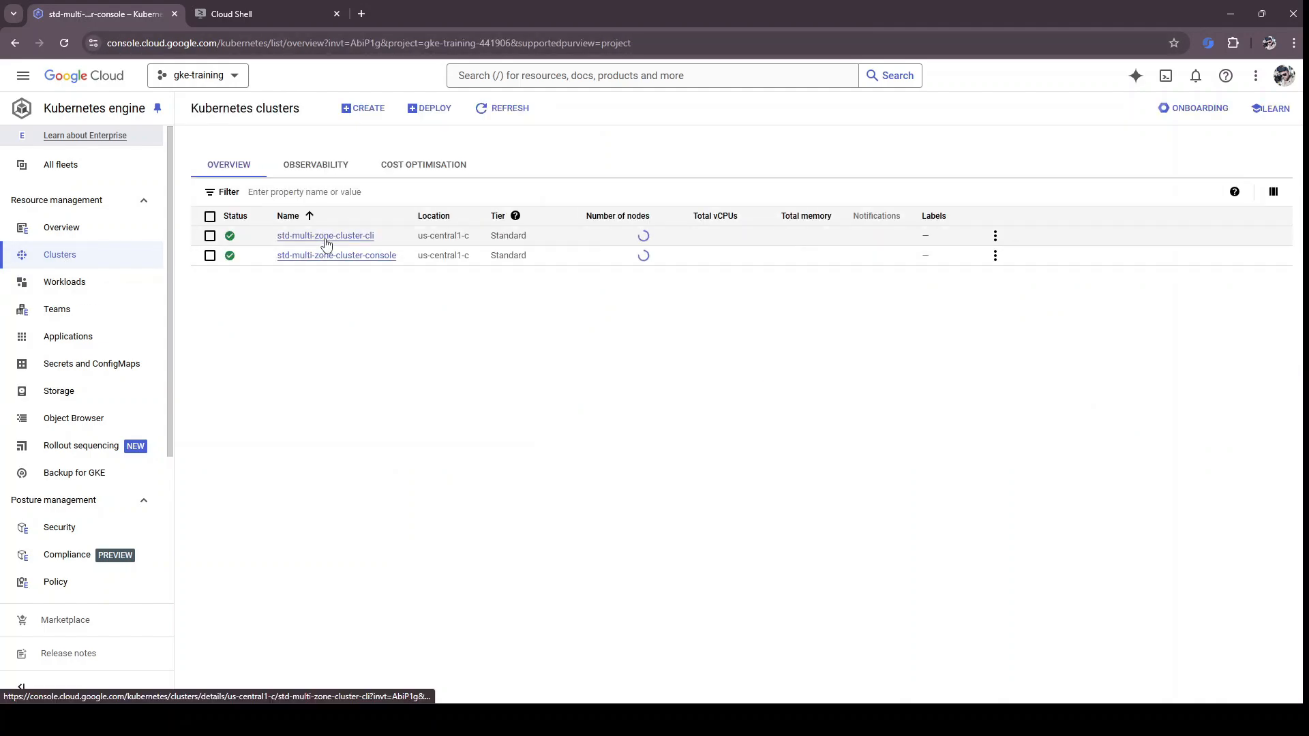
pyautogui.click(245, 13)
pyautogui.click(110, 102)
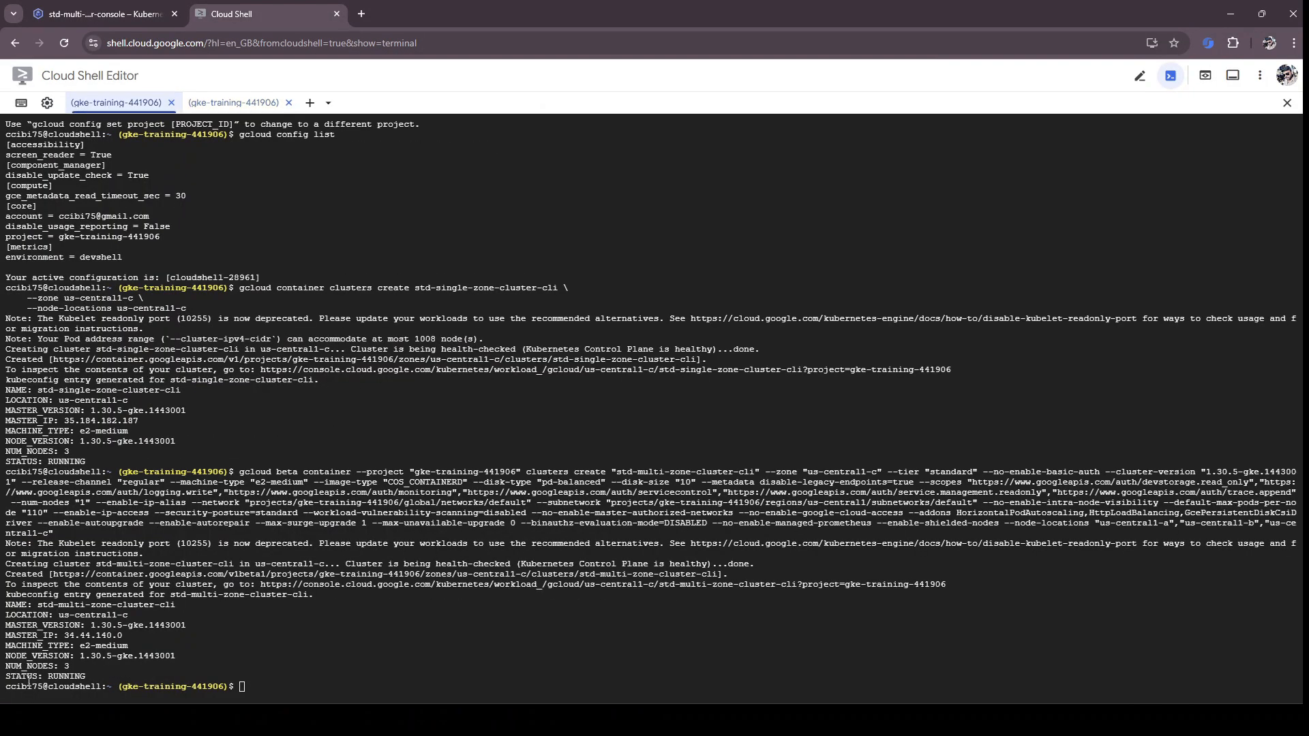
pyautogui.moveTo(87, 676); pyautogui.dragTo(8, 608)
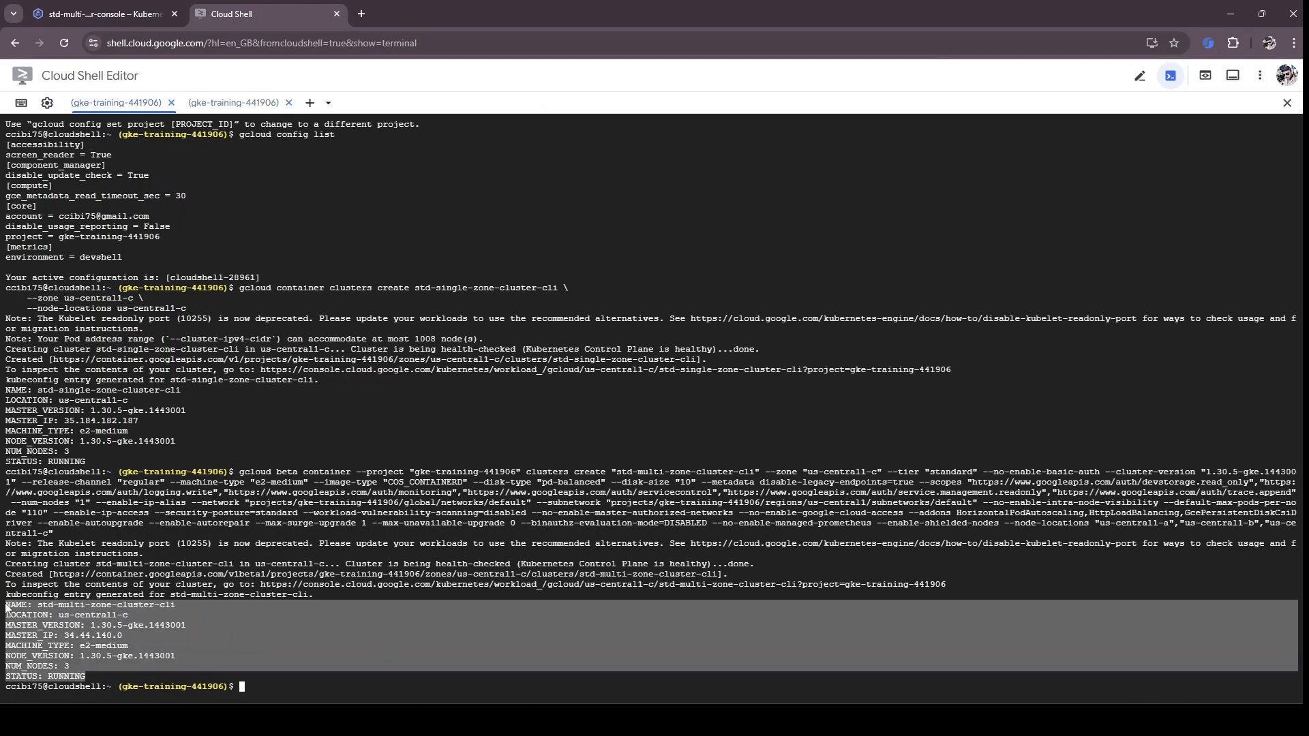
pyautogui.click(138, 639)
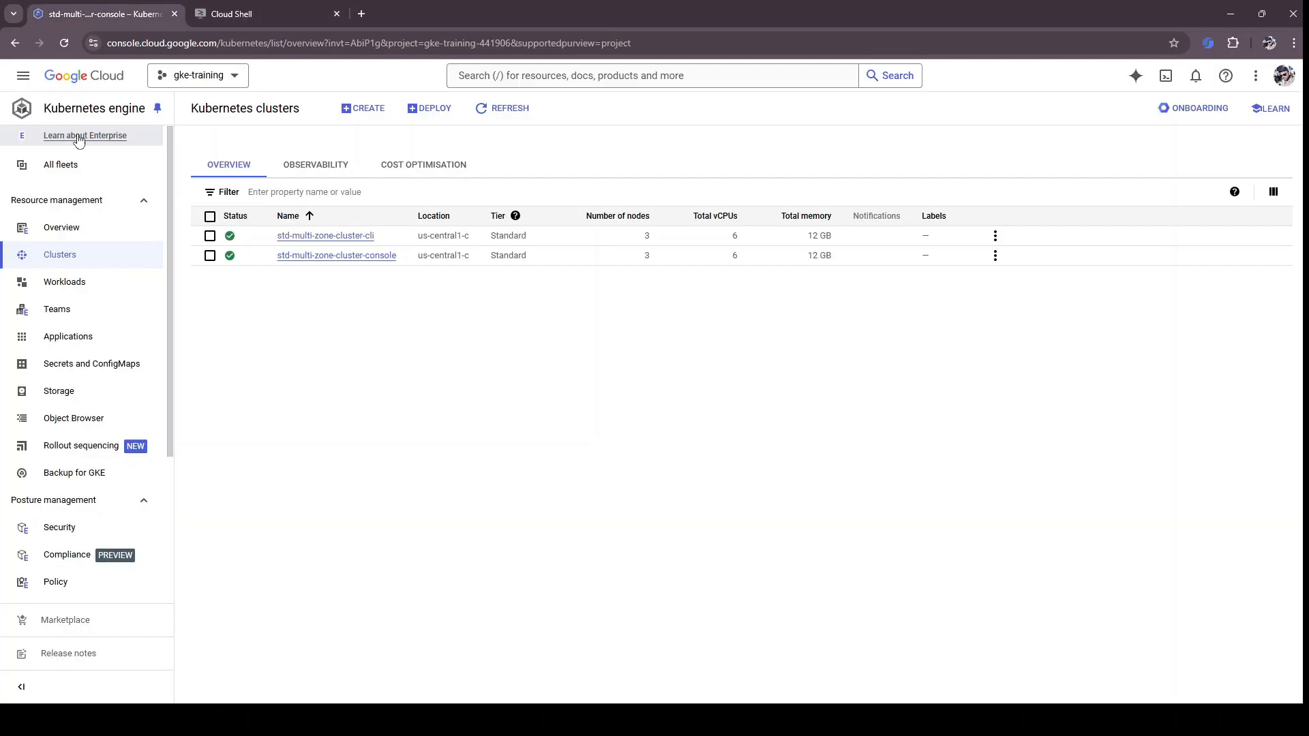
# Step: Inspect the control plane zone, default node zones and nodes of std-multi-zone-cluster-cli, finishing on its cluster details
pyautogui.click(141, 19)
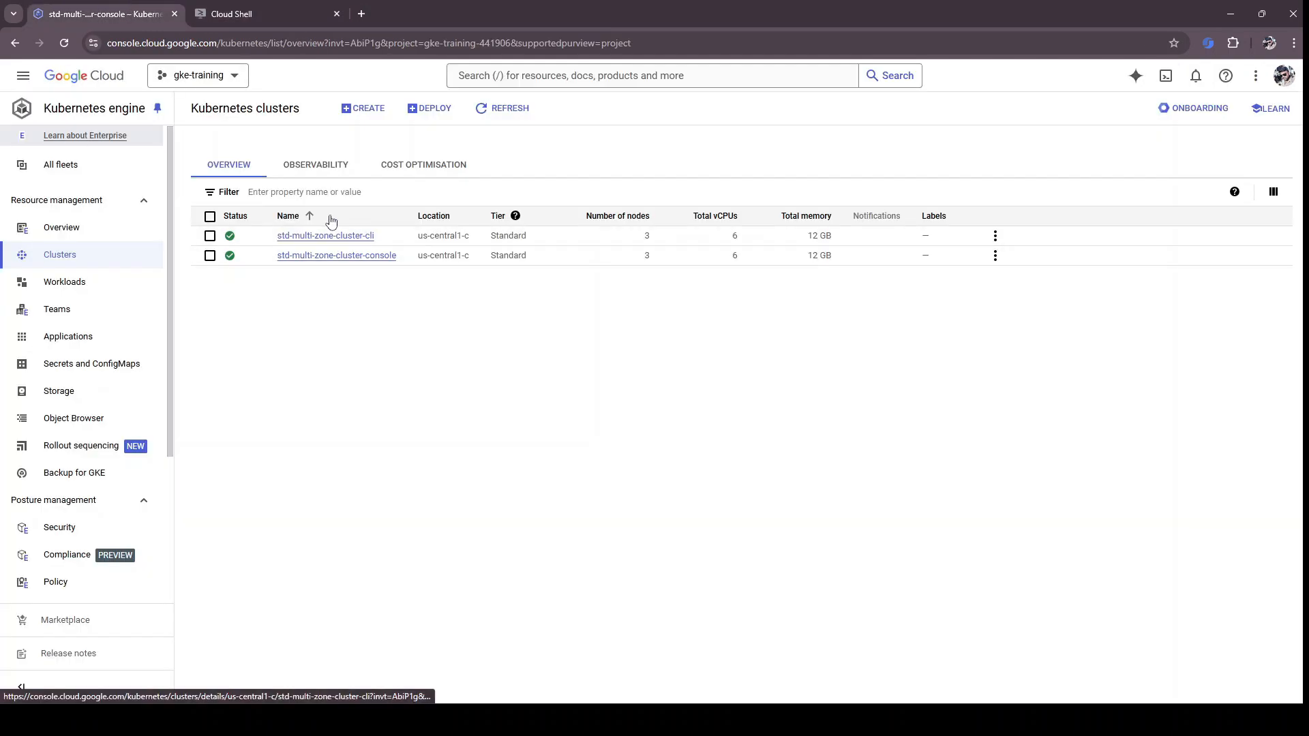
pyautogui.click(344, 242)
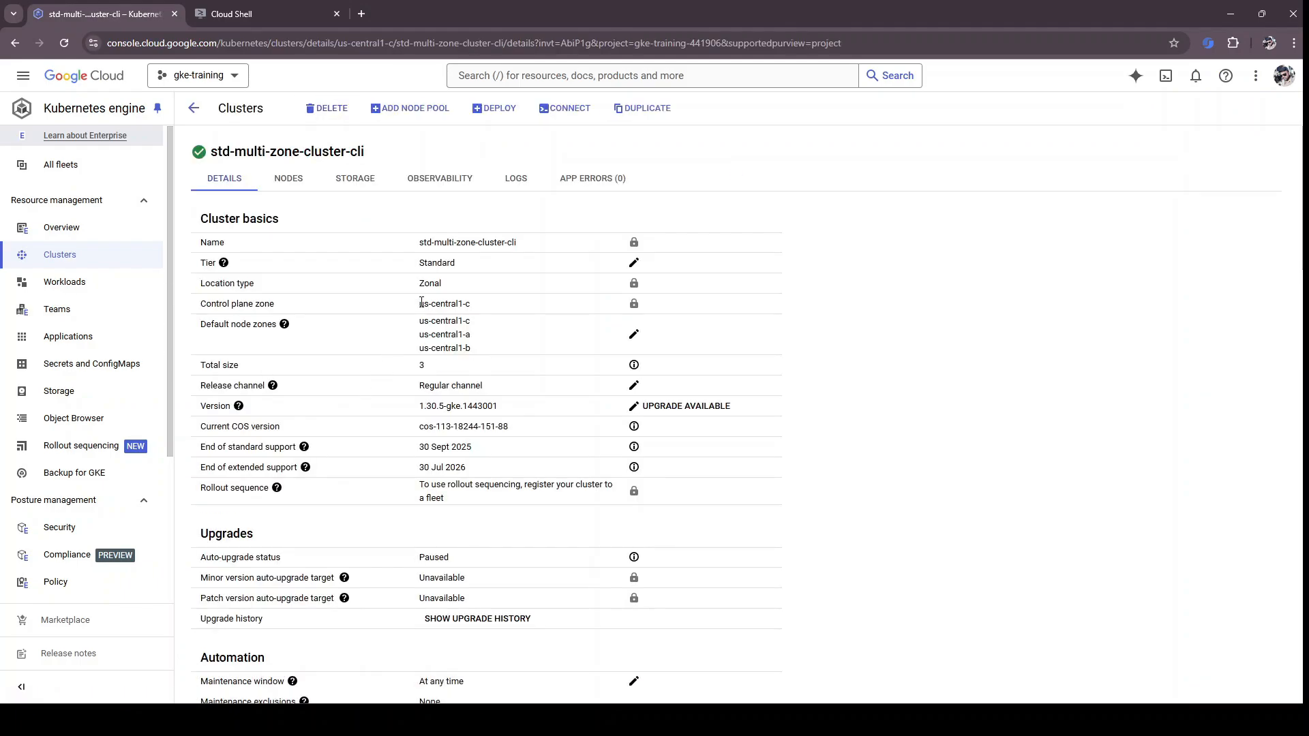
pyautogui.moveTo(422, 302); pyautogui.dragTo(475, 340)
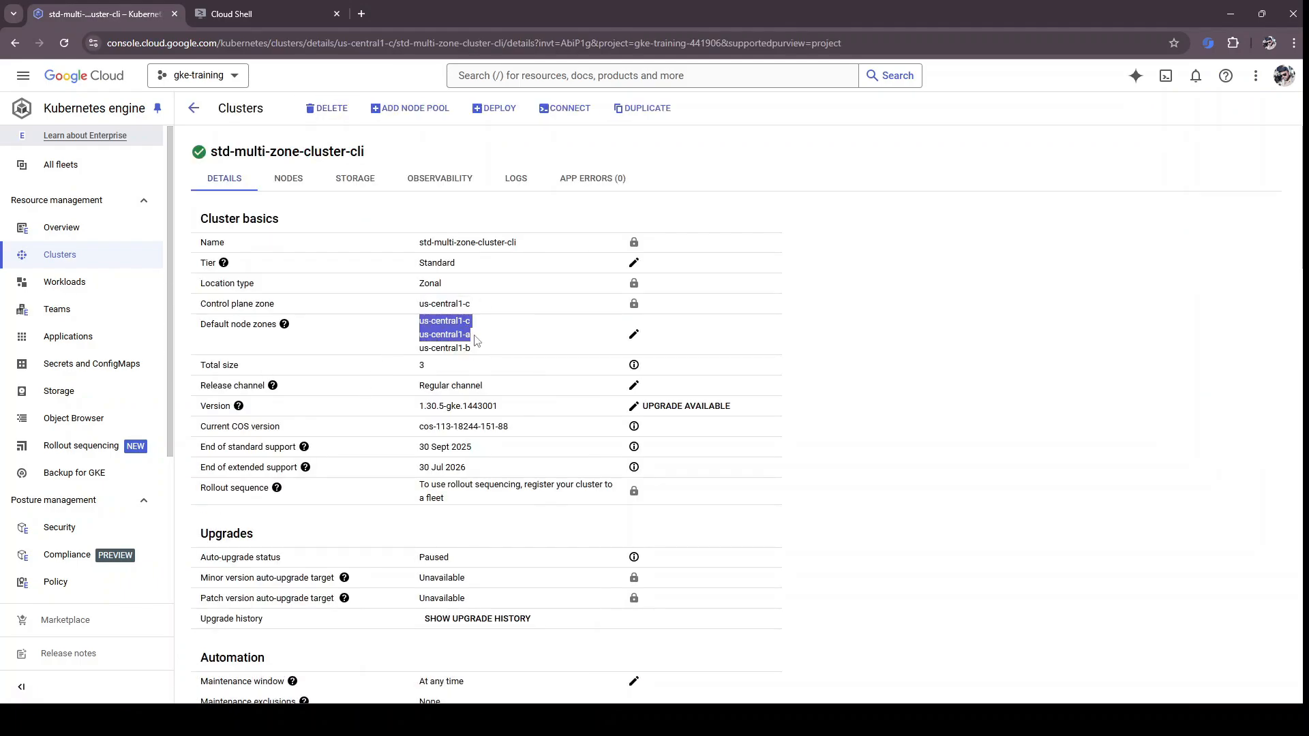
pyautogui.click(429, 356)
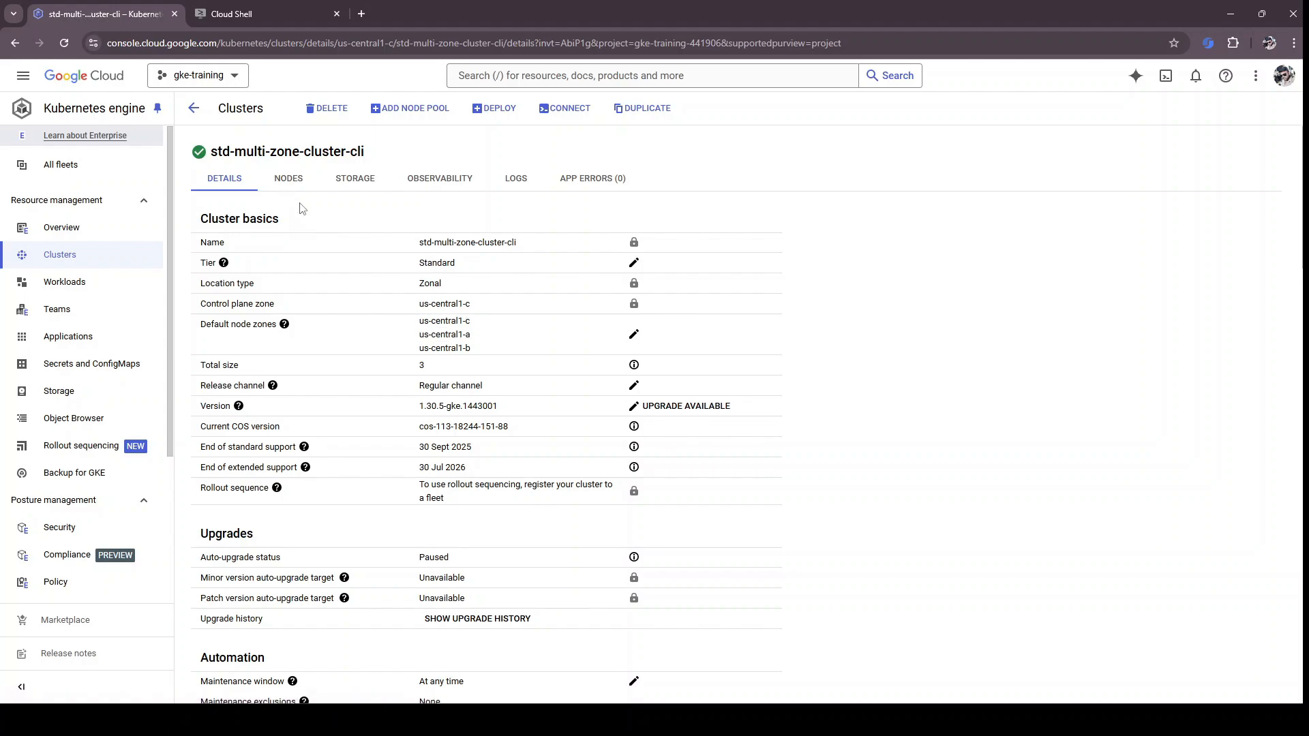
pyautogui.click(287, 185)
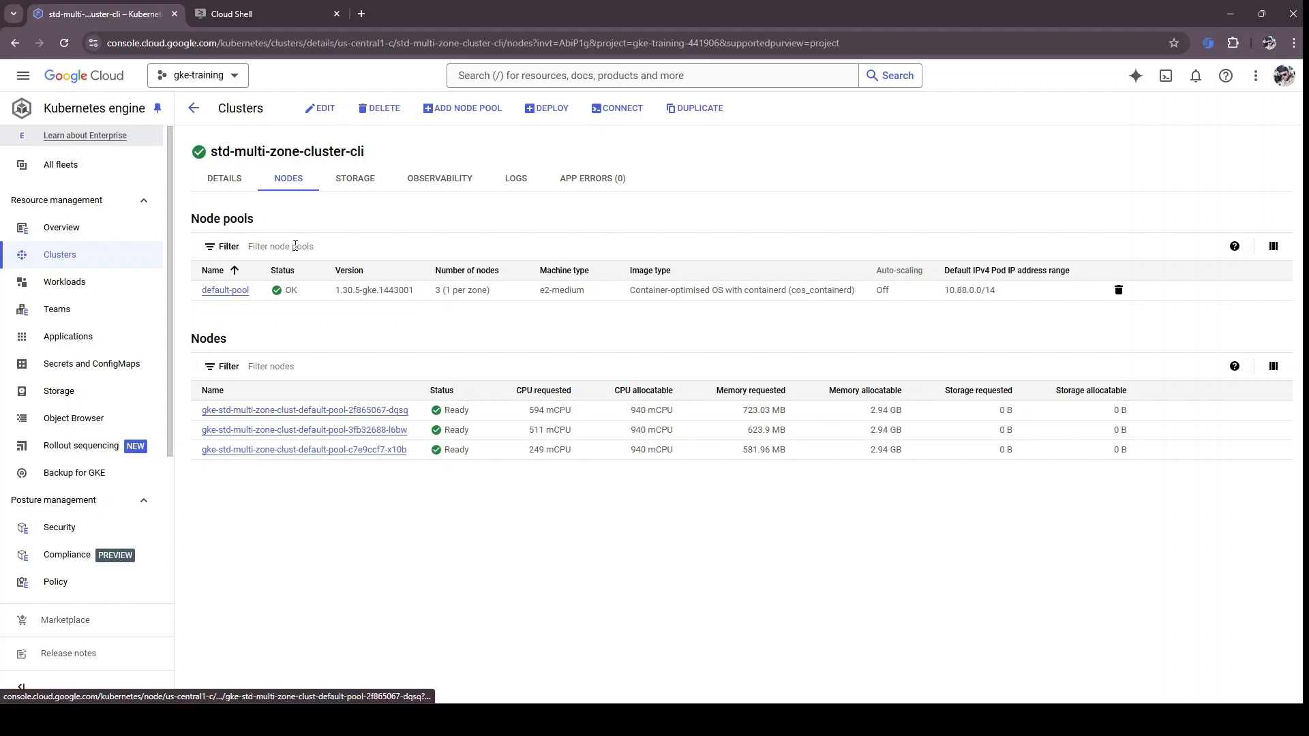
pyautogui.click(226, 174)
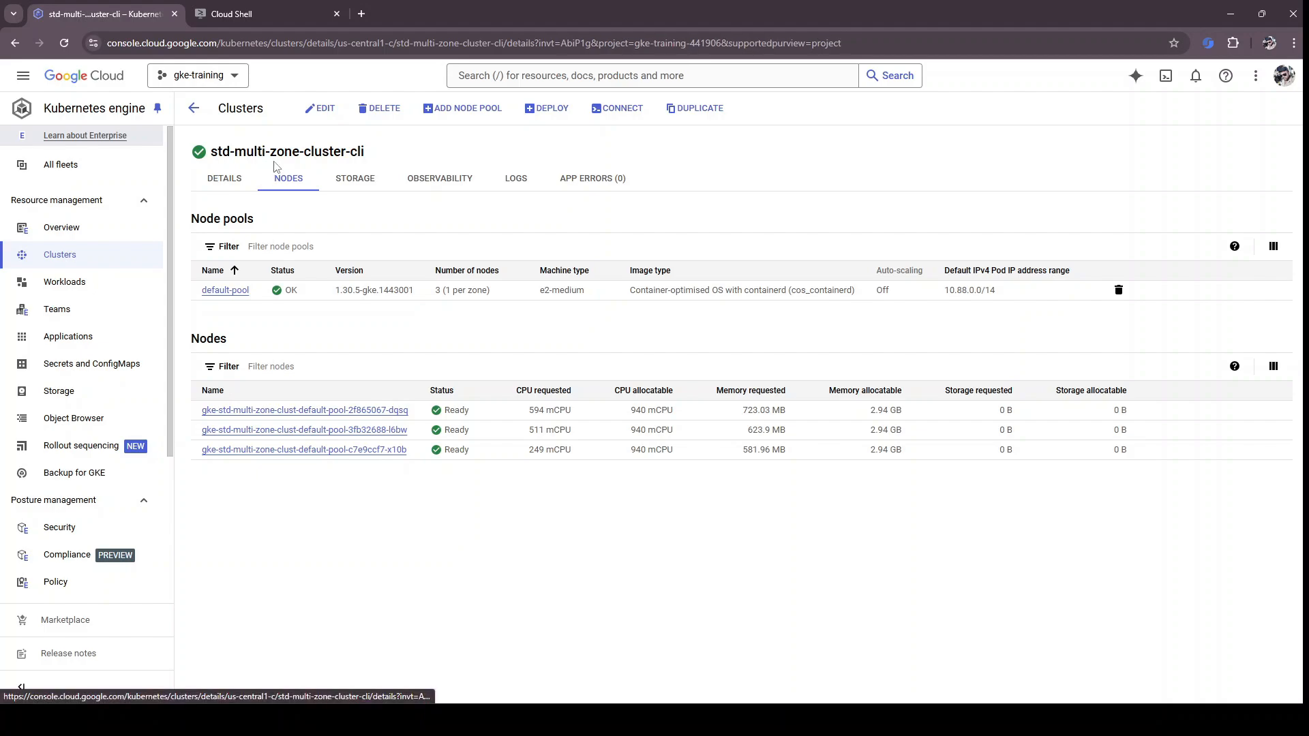
pyautogui.moveTo(820, 720)
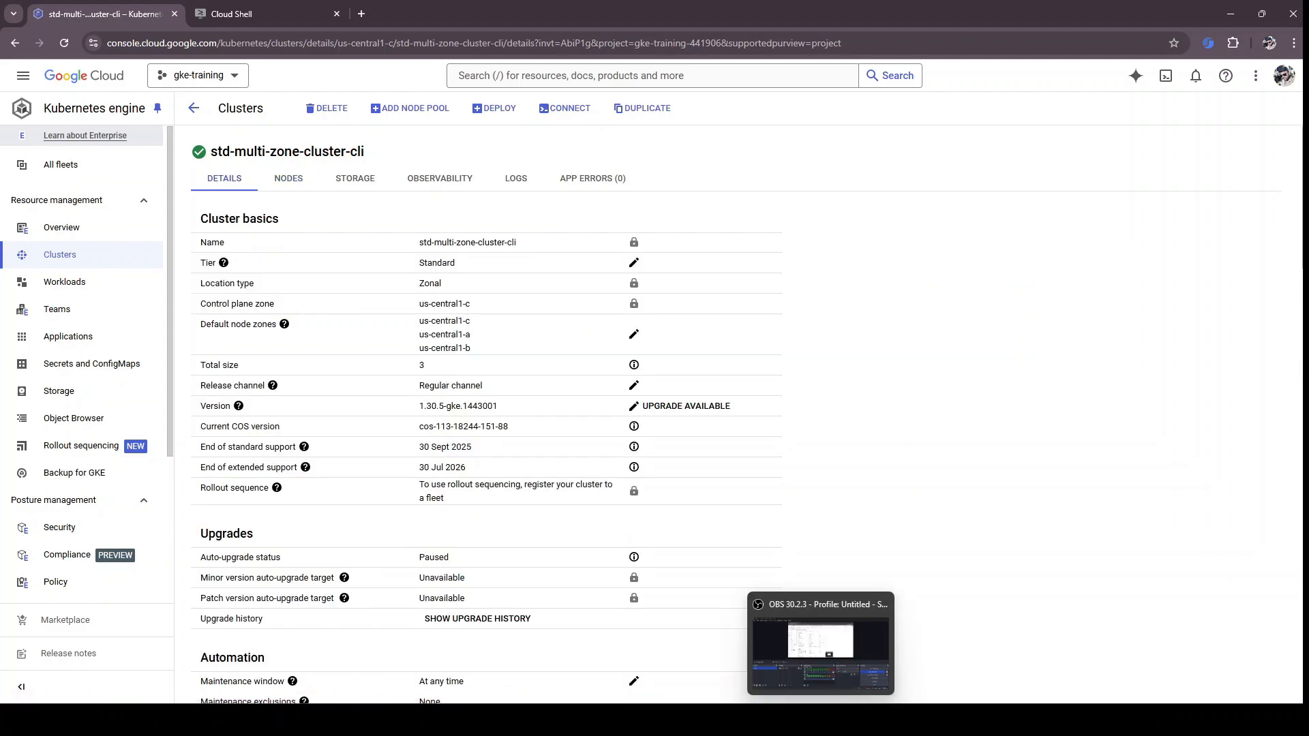
pyautogui.click(821, 654)
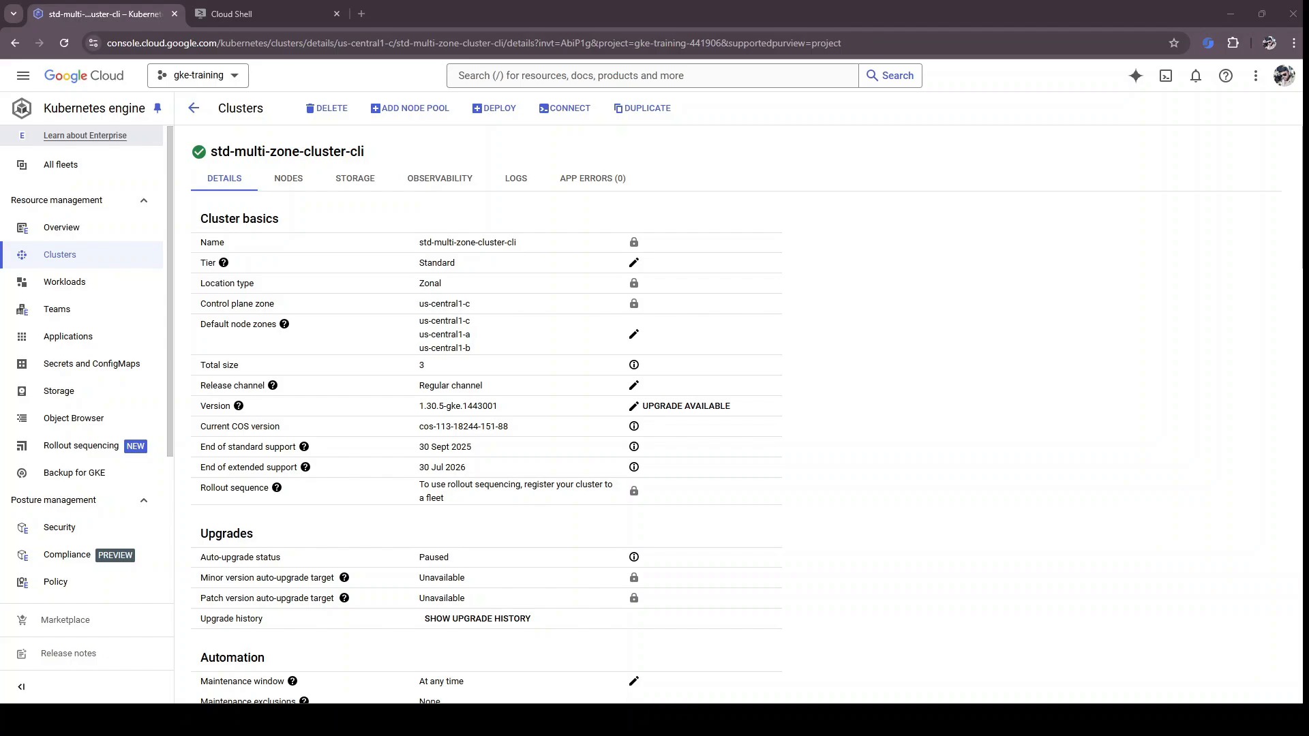
# Step: In the second Cloud Shell session, run gcloud container clusters get-credentials for std-multi-zone-cluster-cli with --location us-central1-c
pyautogui.click(235, 12)
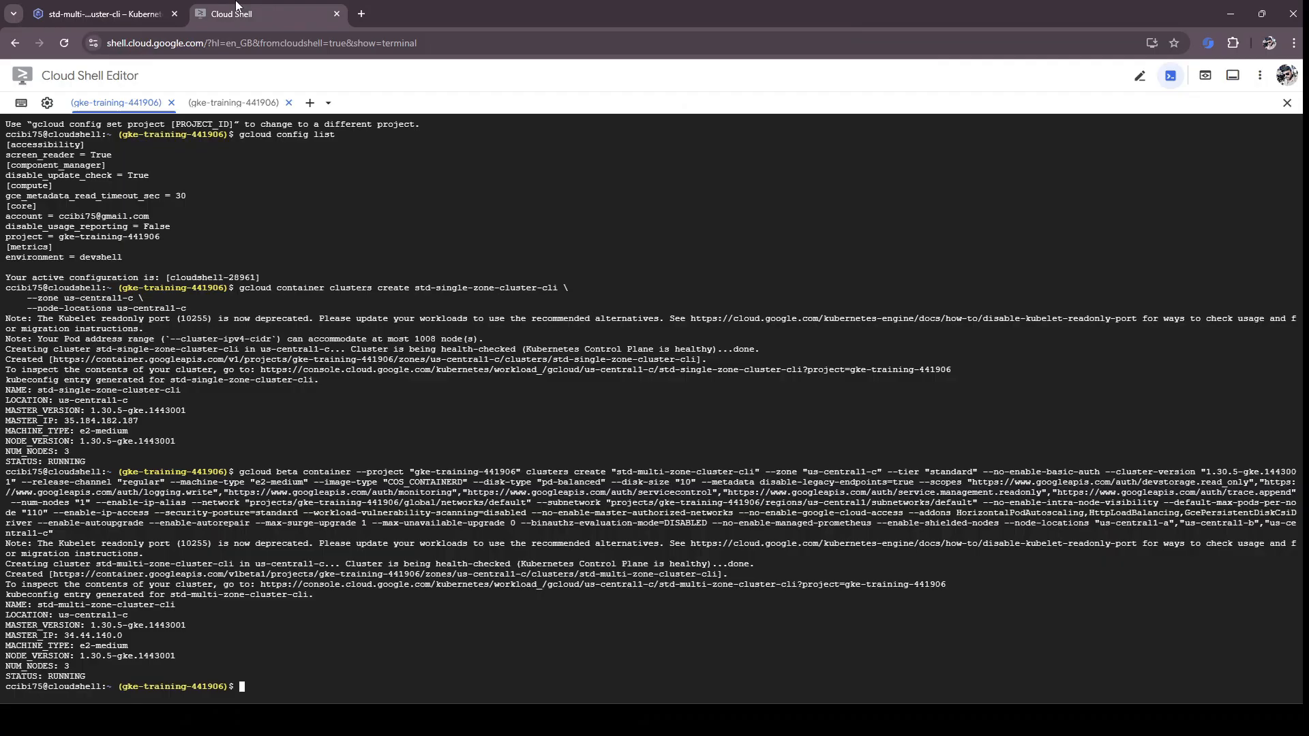
pyautogui.click(234, 102)
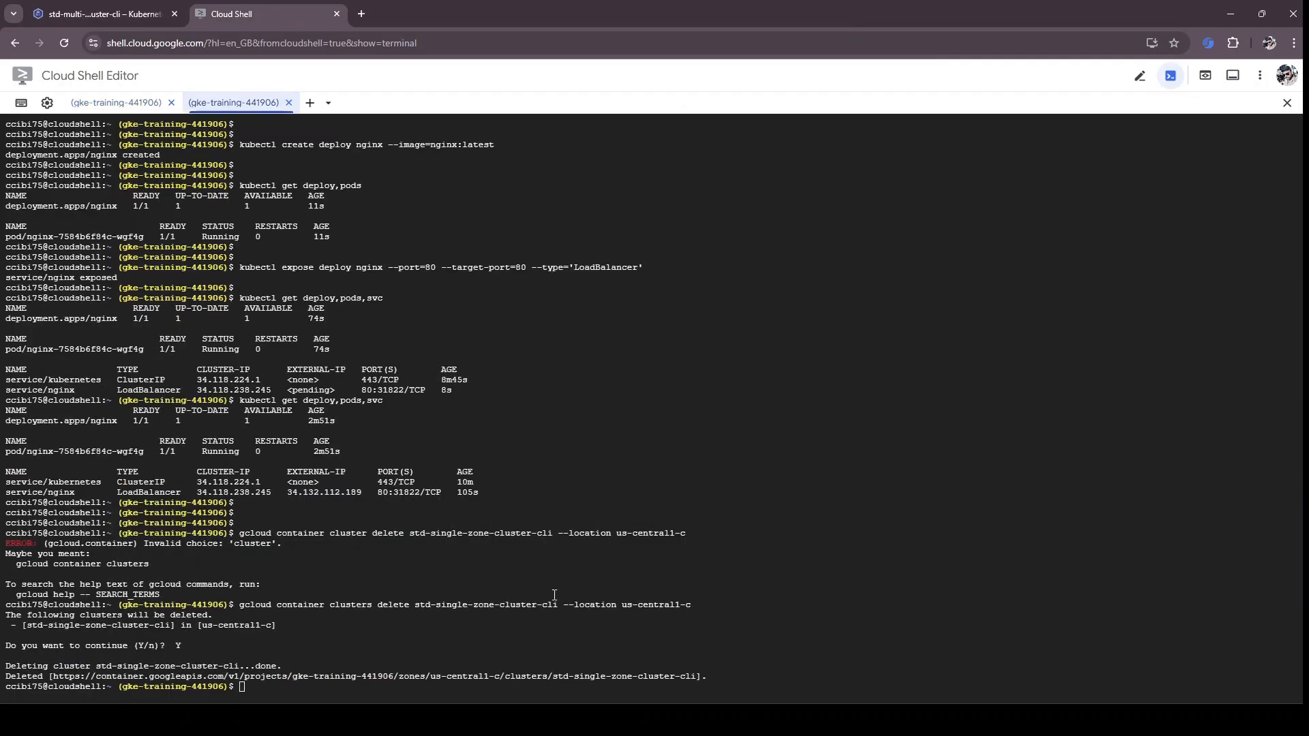
pyautogui.press('Return')
pyautogui.press('Return')
pyautogui.press('Return')
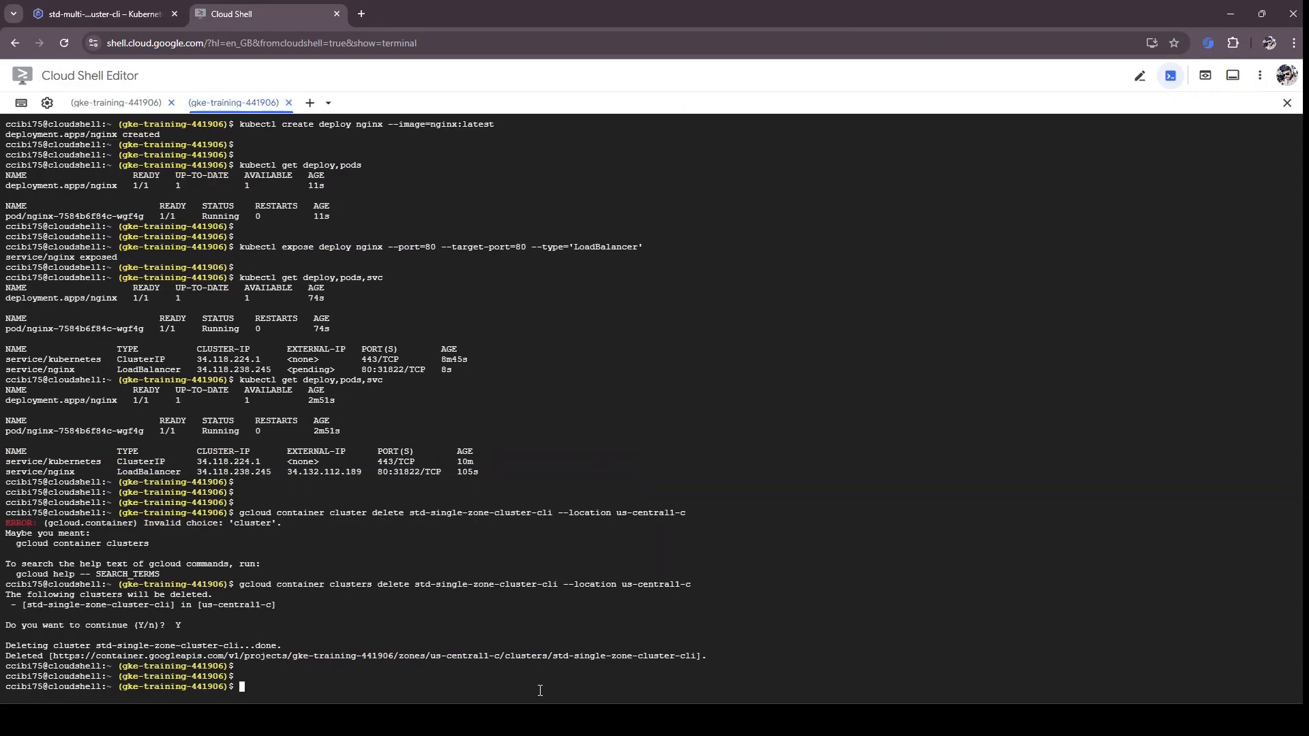
pyautogui.hotkey('ctrl', 'v')
pyautogui.press('Left')
pyautogui.press('Left')
pyautogui.press('Left')
pyautogui.press('Left')
pyautogui.press('Left')
pyautogui.press('Left')
pyautogui.press('Left')
pyautogui.press('Left')
pyautogui.press('Left')
pyautogui.press('Left')
pyautogui.press('Left')
pyautogui.press('Left')
pyautogui.press('Left')
pyautogui.press('Left')
pyautogui.press('Left')
pyautogui.press('Left')
pyautogui.press('Left')
pyautogui.press('Left')
pyautogui.press('Left')
pyautogui.press('Left')
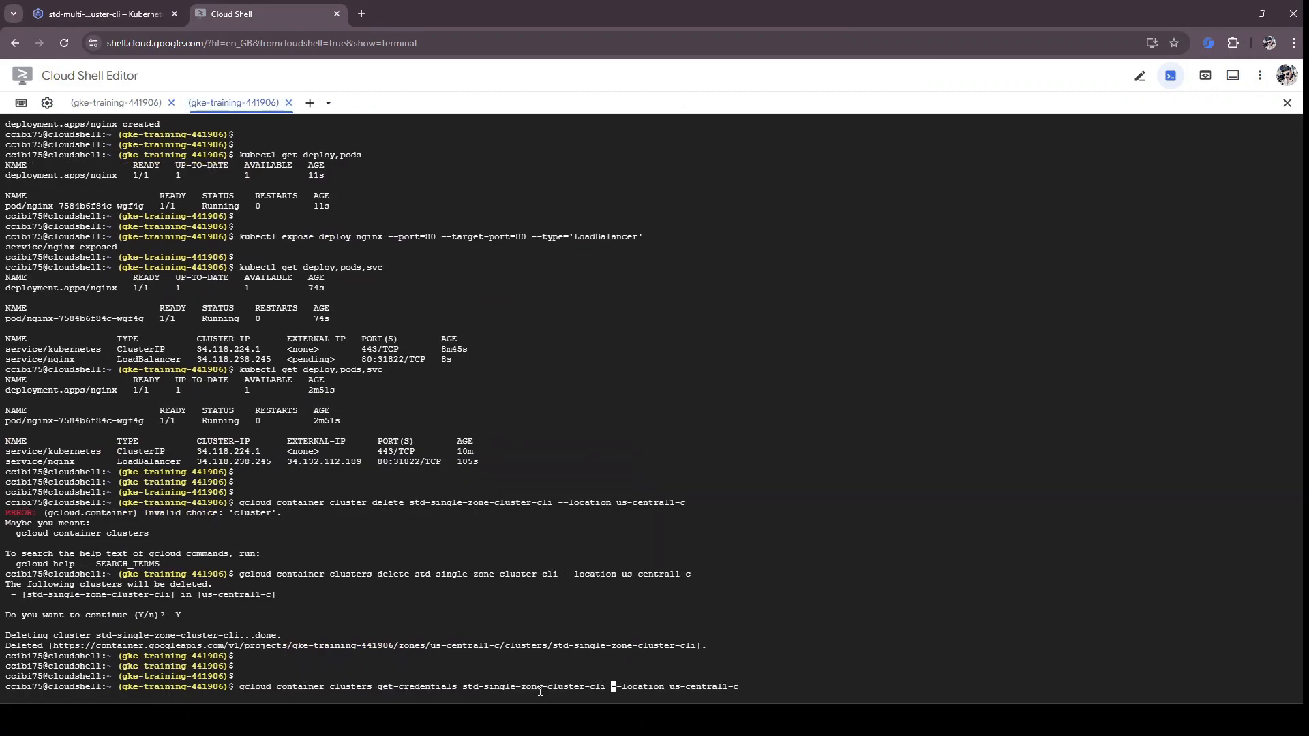
pyautogui.press('BackSpace')
pyautogui.press('BackSpace')
pyautogui.press('BackSpace')
pyautogui.press('BackSpace')
pyautogui.press('BackSpace')
pyautogui.press('BackSpace')
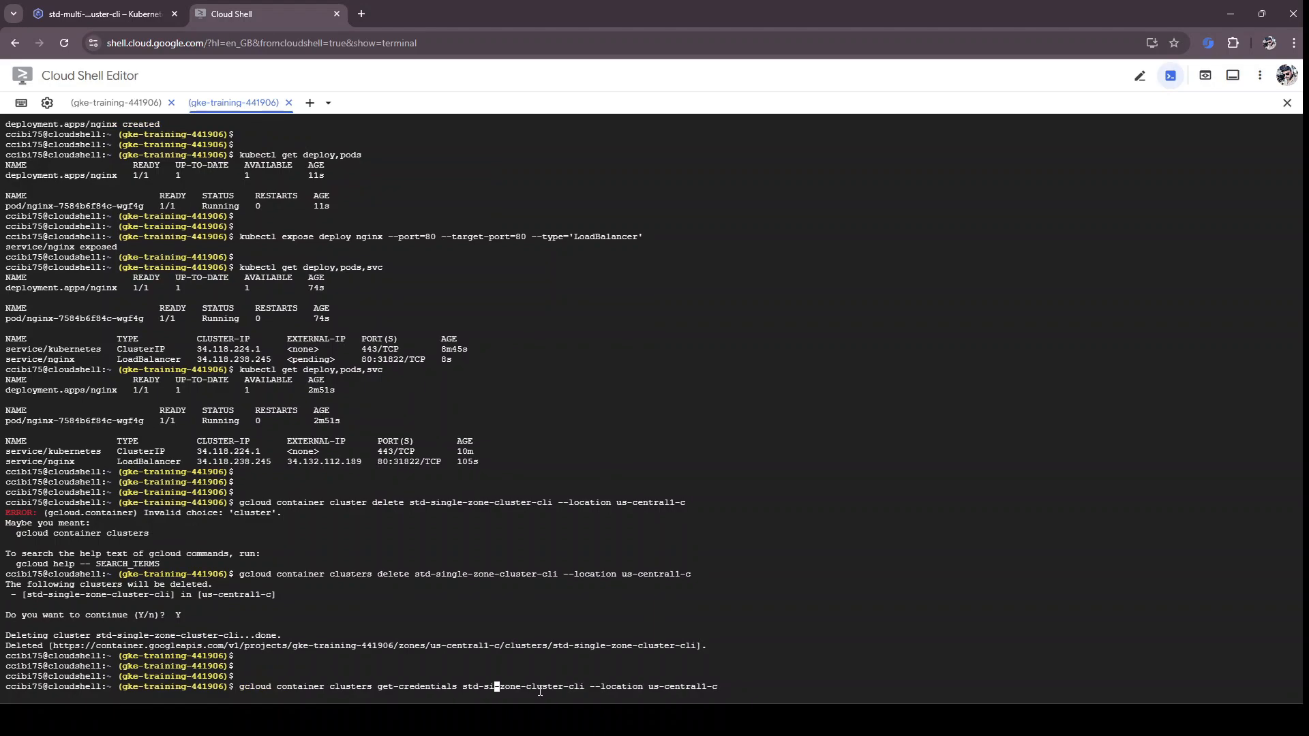
pyautogui.write('multi')
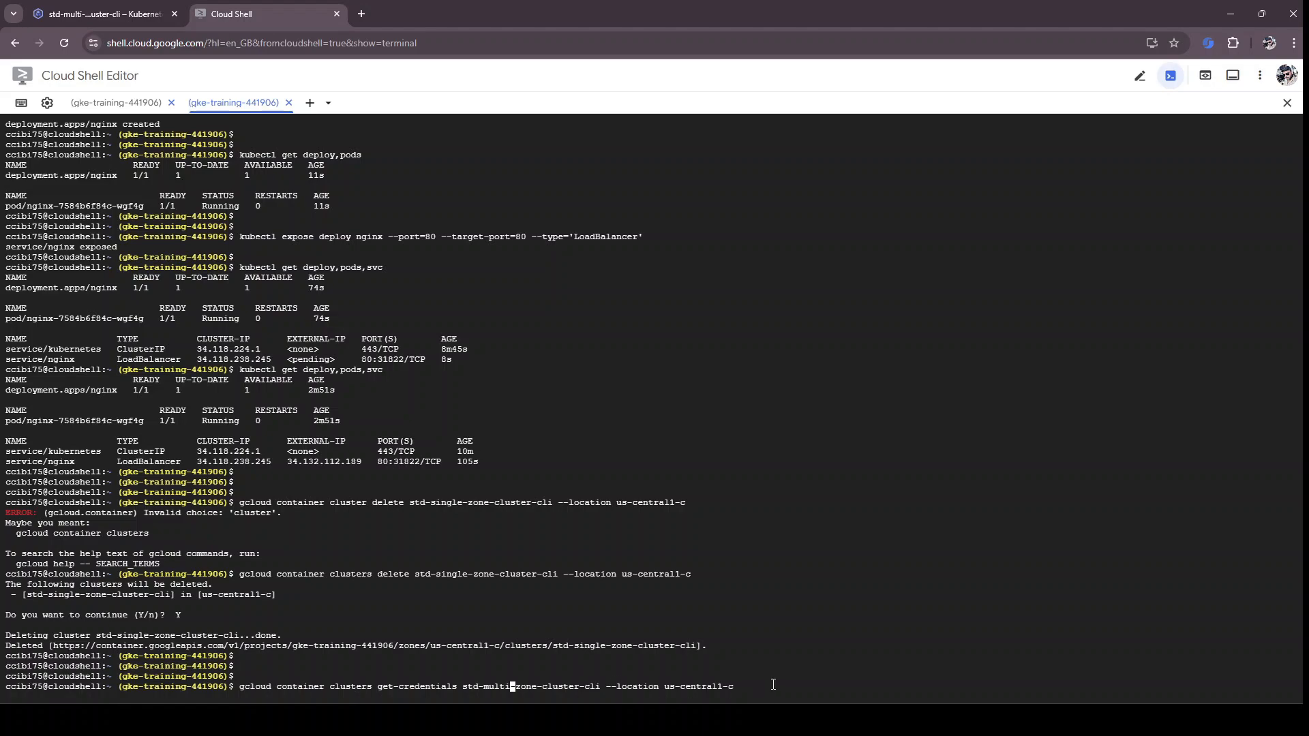
pyautogui.press('Return')
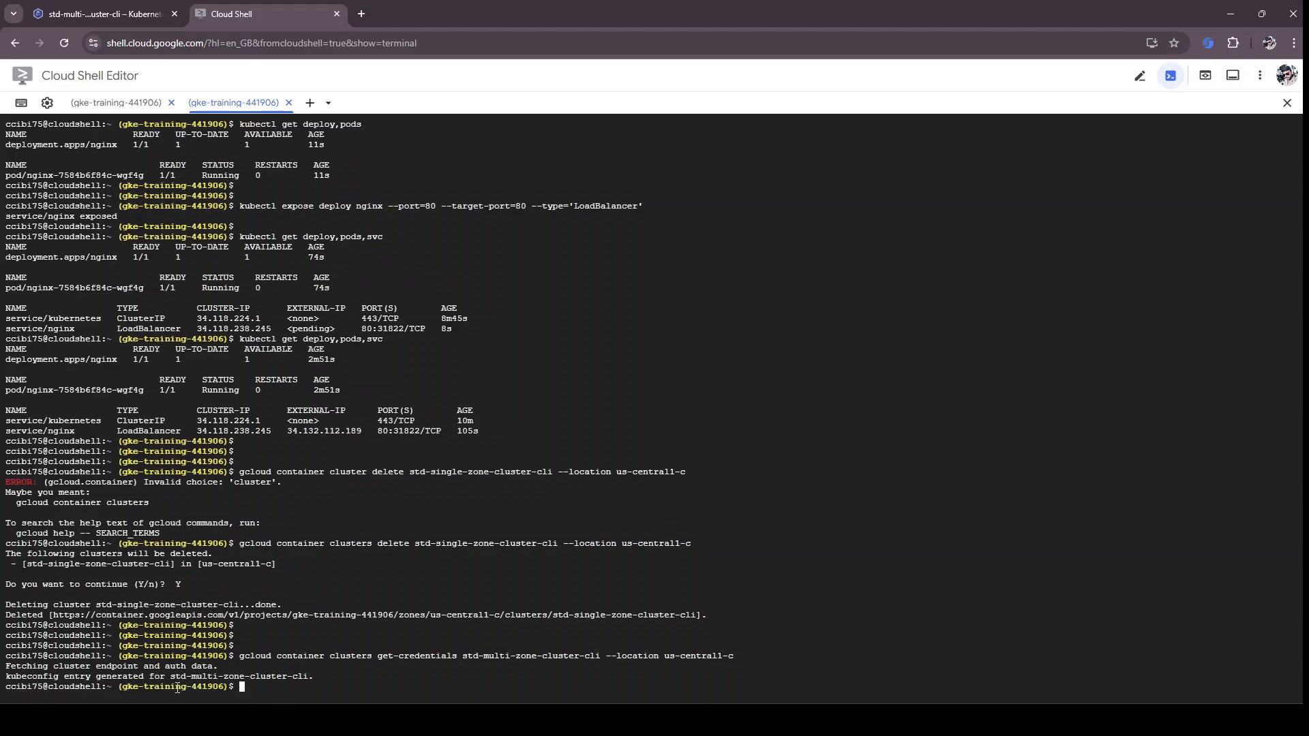
pyautogui.moveTo(172, 675); pyautogui.dragTo(310, 677)
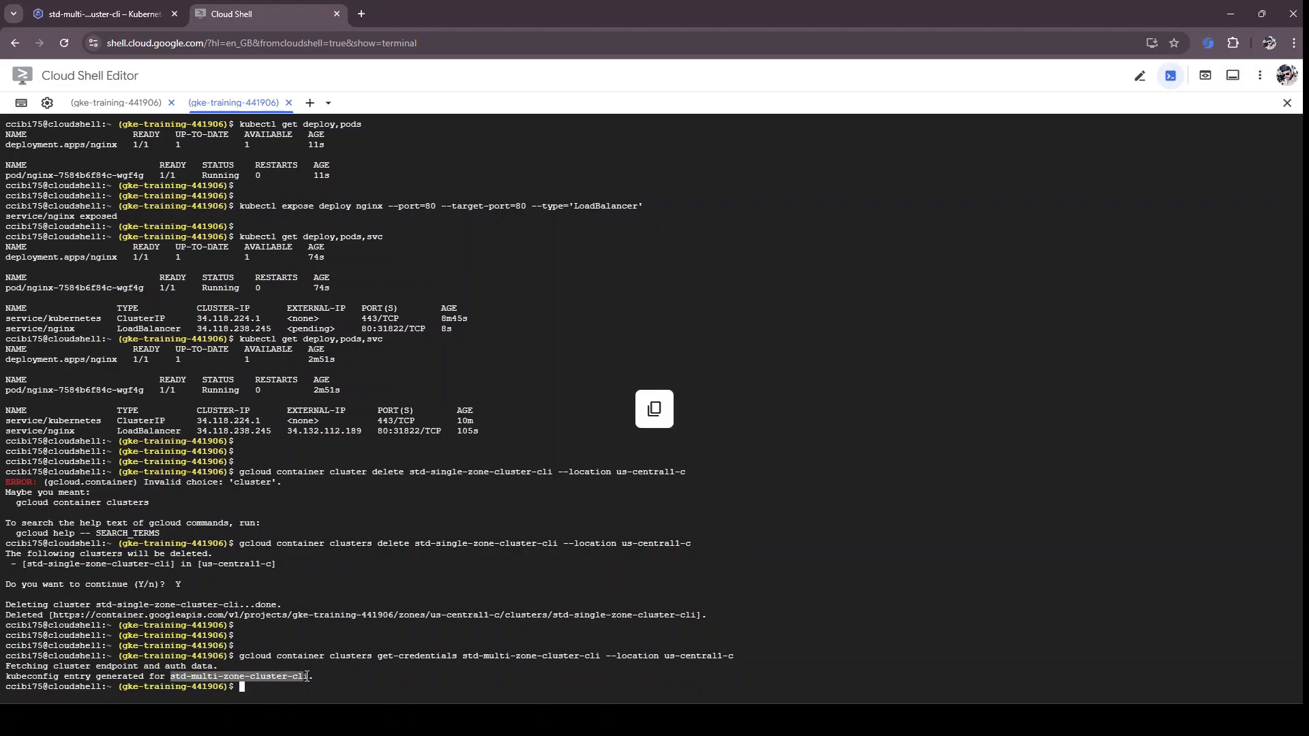
pyautogui.click(674, 651)
# Step: Run kubectl config get-contexts and examine the current context and the other listed context
pyautogui.press('Return')
pyautogui.press('Return')
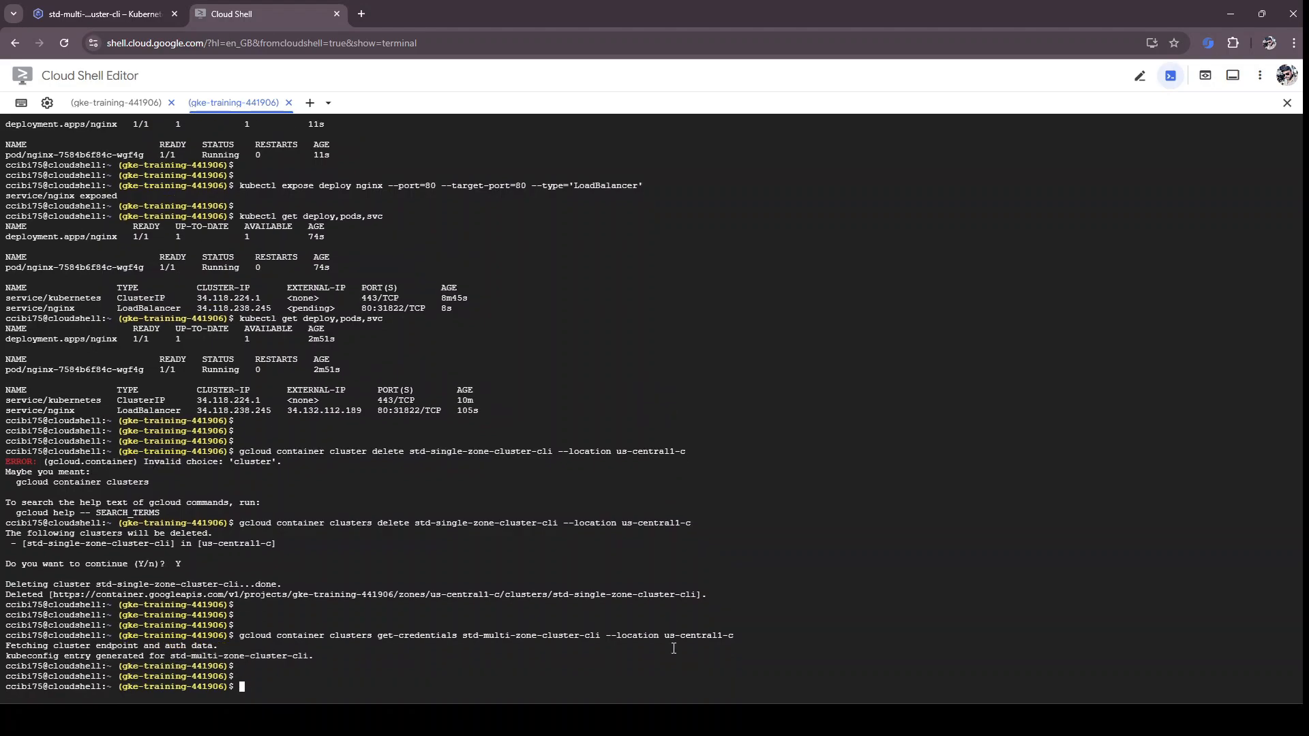
pyautogui.write('kubectl config get-contexts')
pyautogui.press('Return')
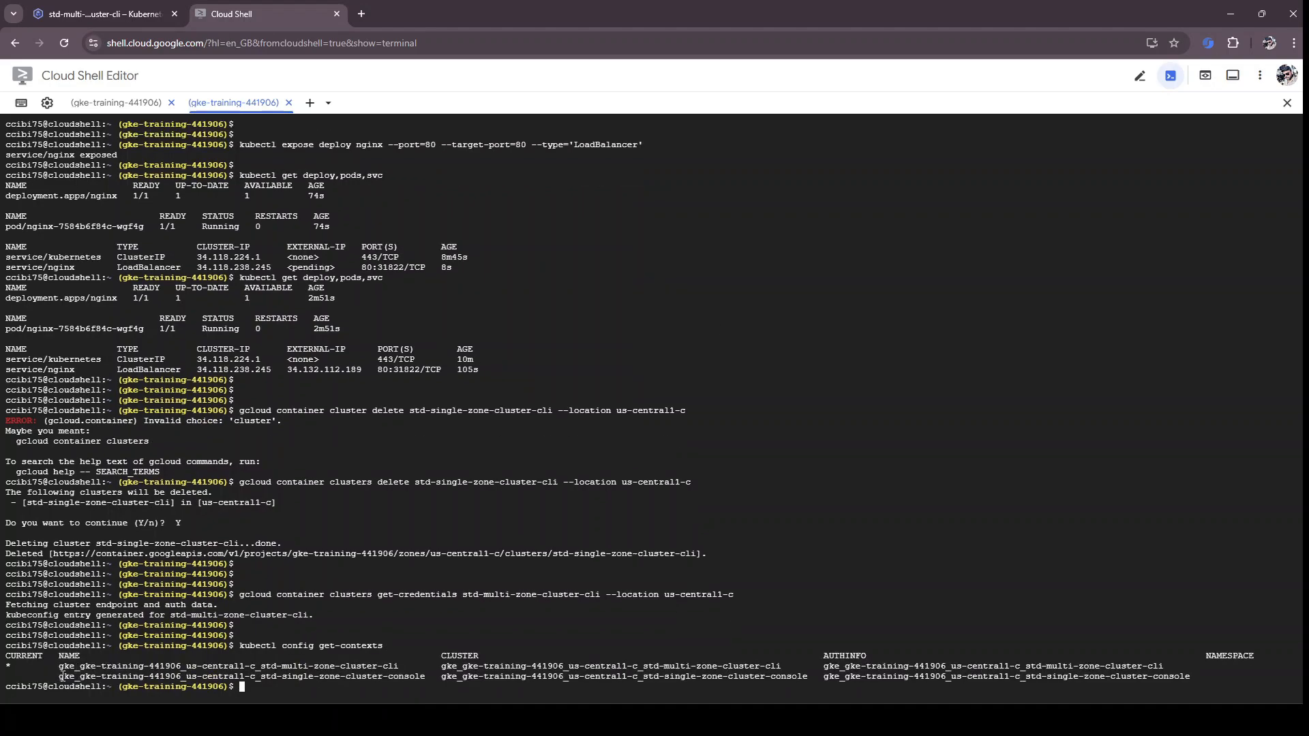
pyautogui.moveTo(61, 666); pyautogui.dragTo(400, 667)
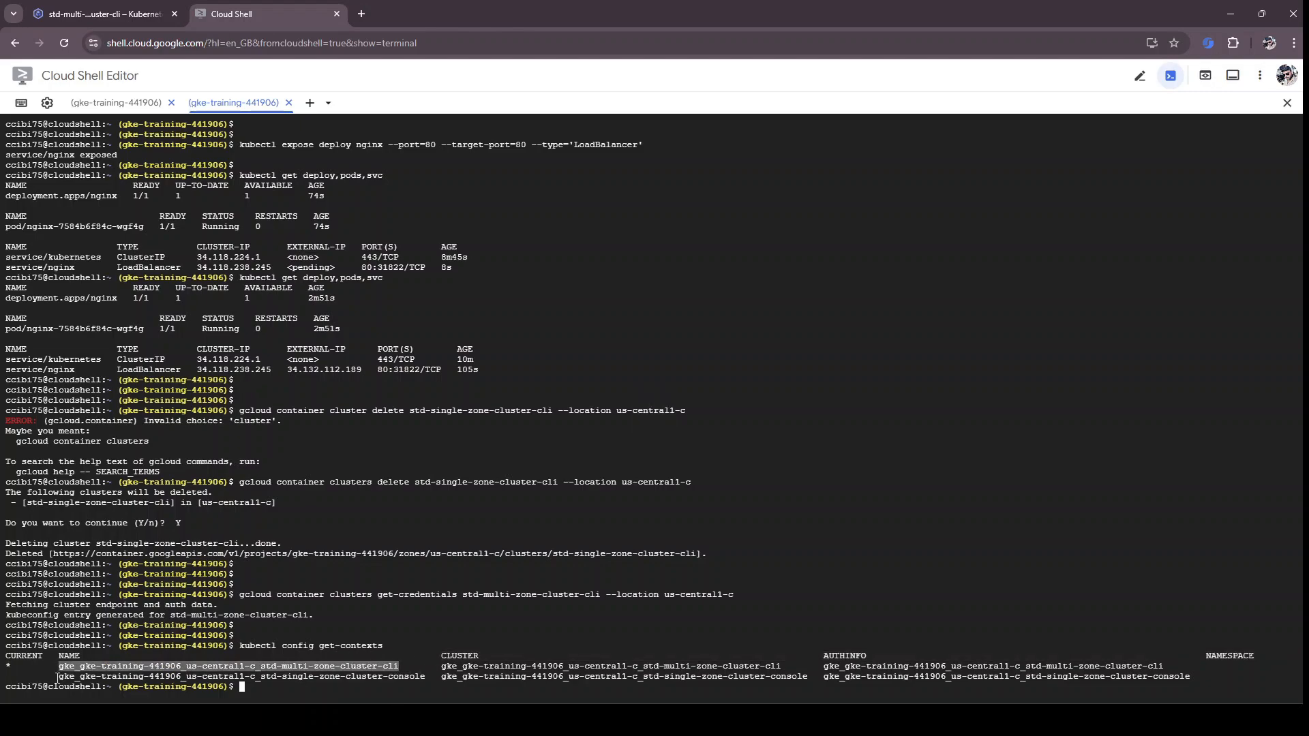
pyautogui.moveTo(57, 677); pyautogui.dragTo(407, 672)
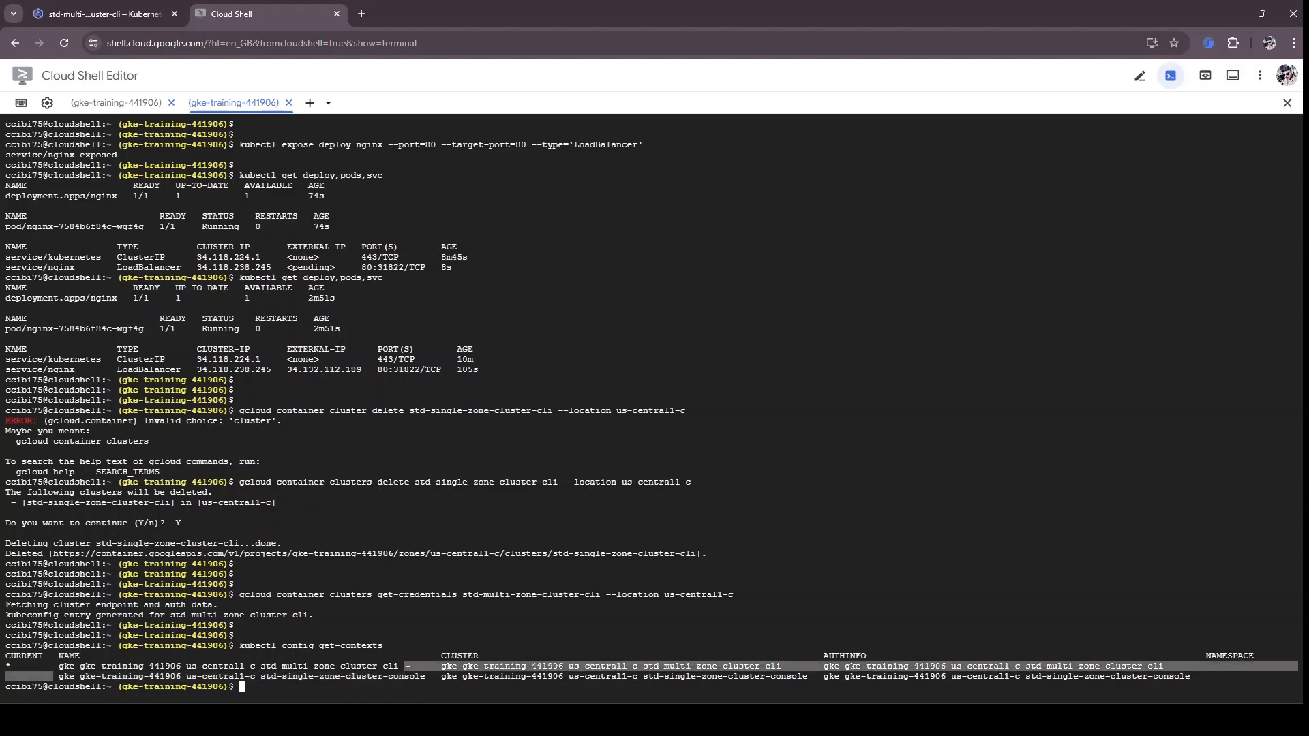
pyautogui.doubleClick(408, 674)
pyautogui.click(427, 677)
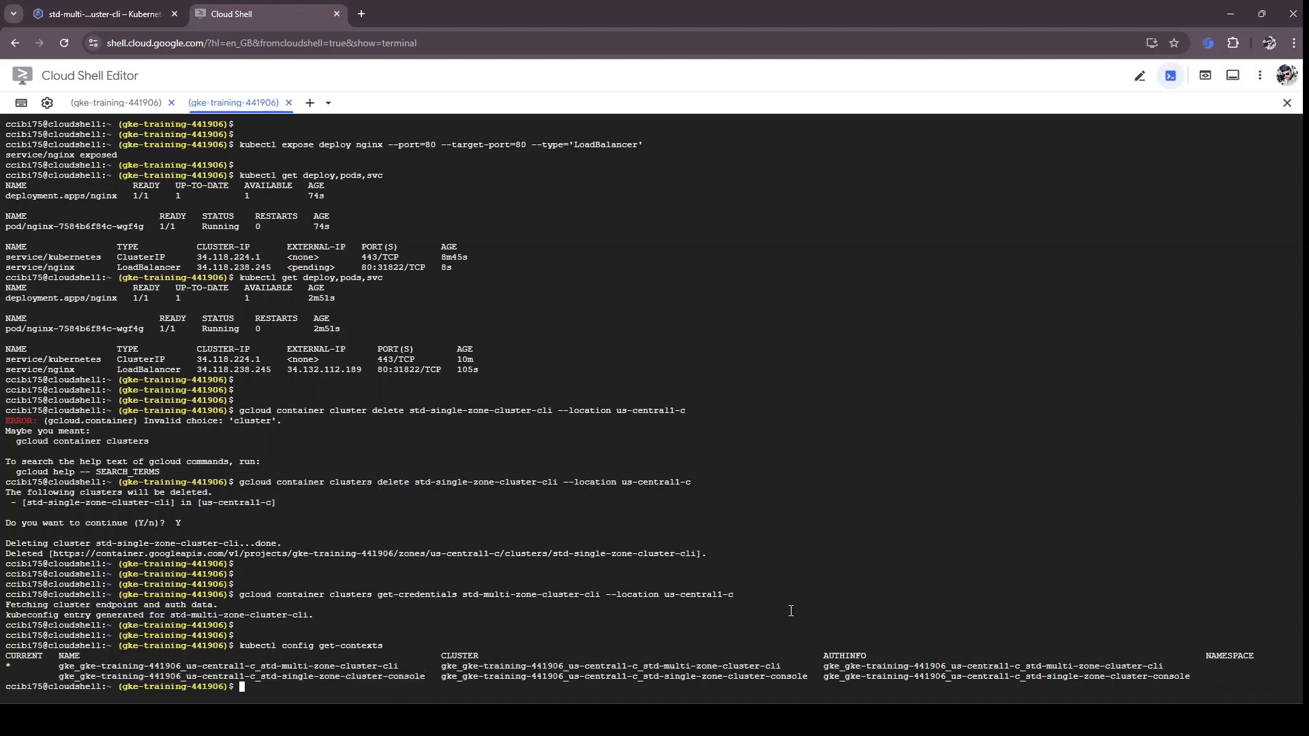
# Step: List the connected cluster's namespaces with kubectl get ns and review the output
pyautogui.press('Return')
pyautogui.press('Return')
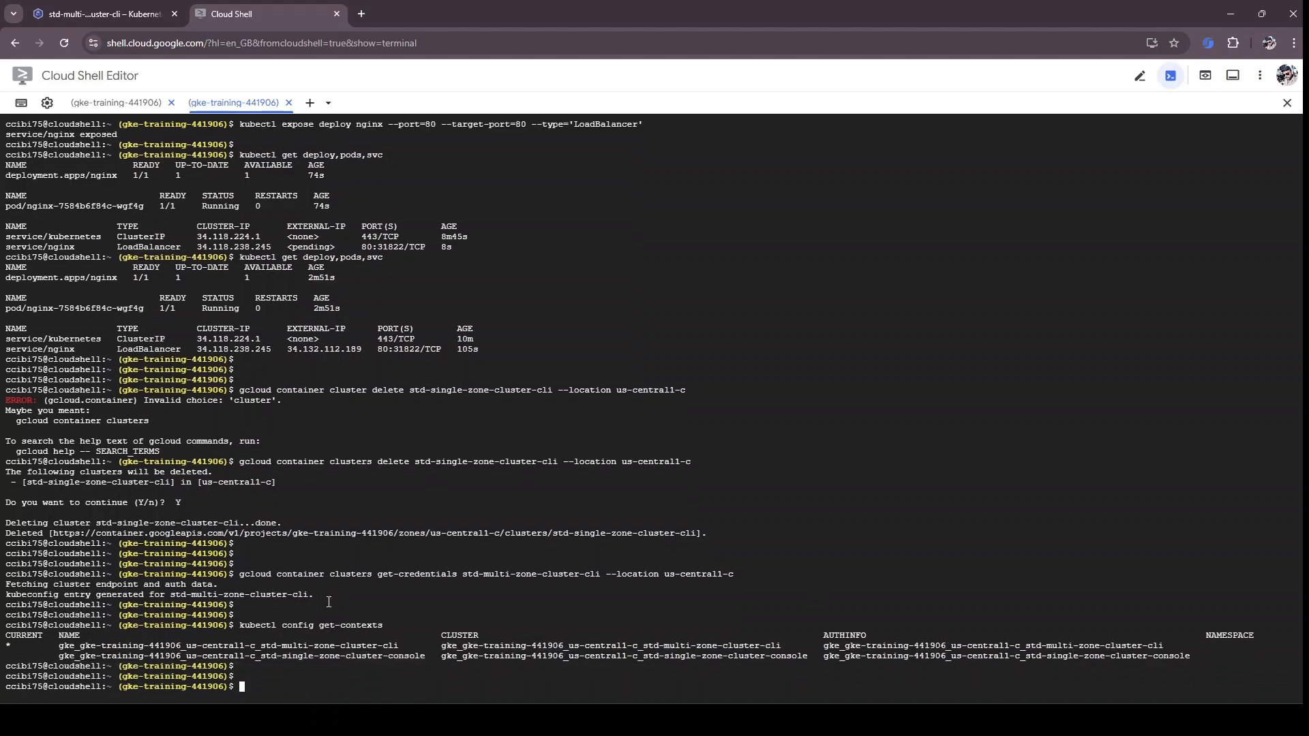
pyautogui.write('kubectl get ns')
pyautogui.press('Return')
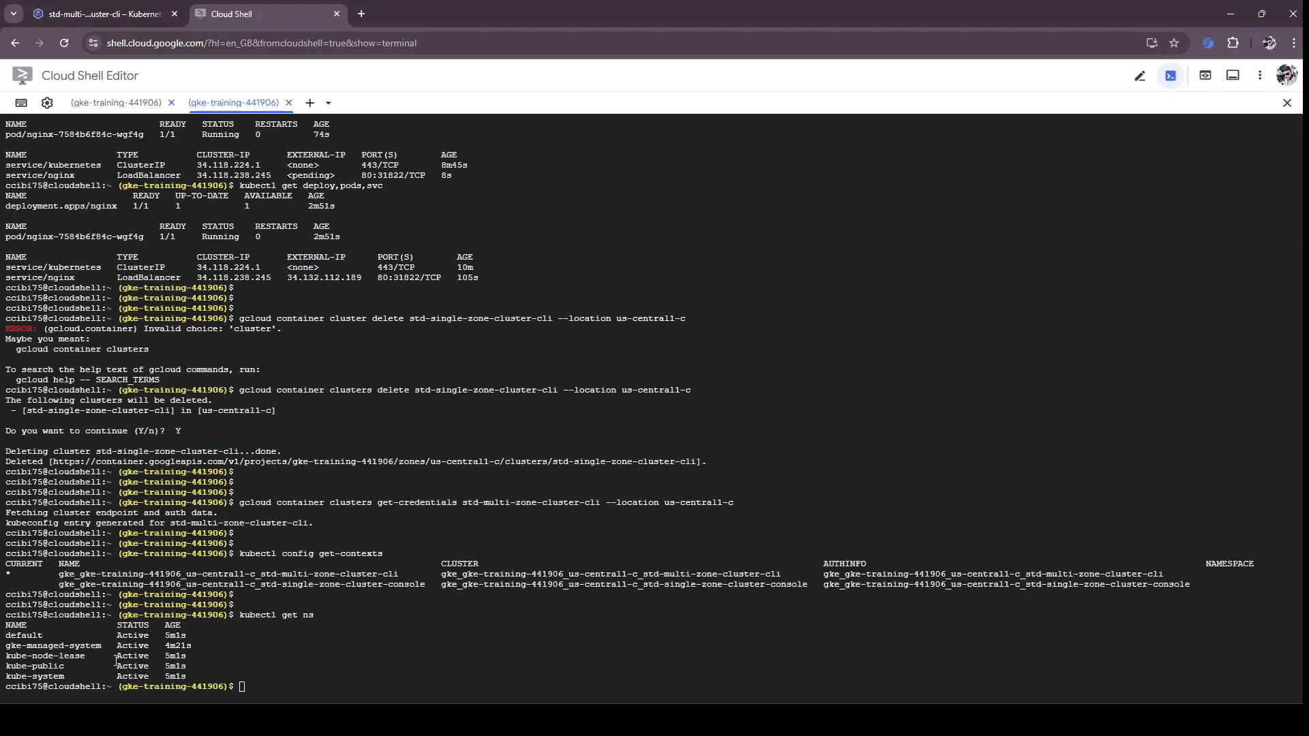
pyautogui.moveTo(187, 677); pyautogui.dragTo(6, 625)
pyautogui.click(78, 626)
# Step: Return to the console's cluster list and delete std-multi-zone-cluster-console, entering its name as confirmation
pyautogui.click(135, 13)
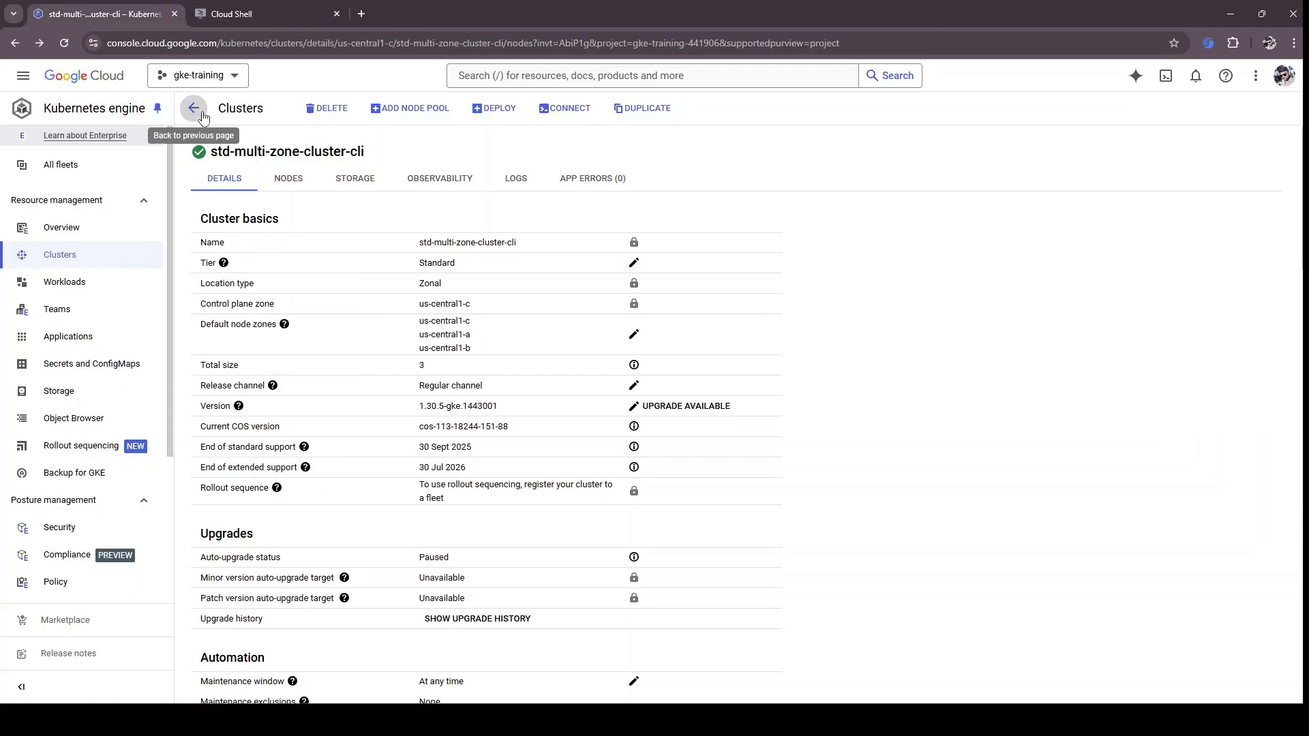
pyautogui.click(288, 178)
pyautogui.click(110, 267)
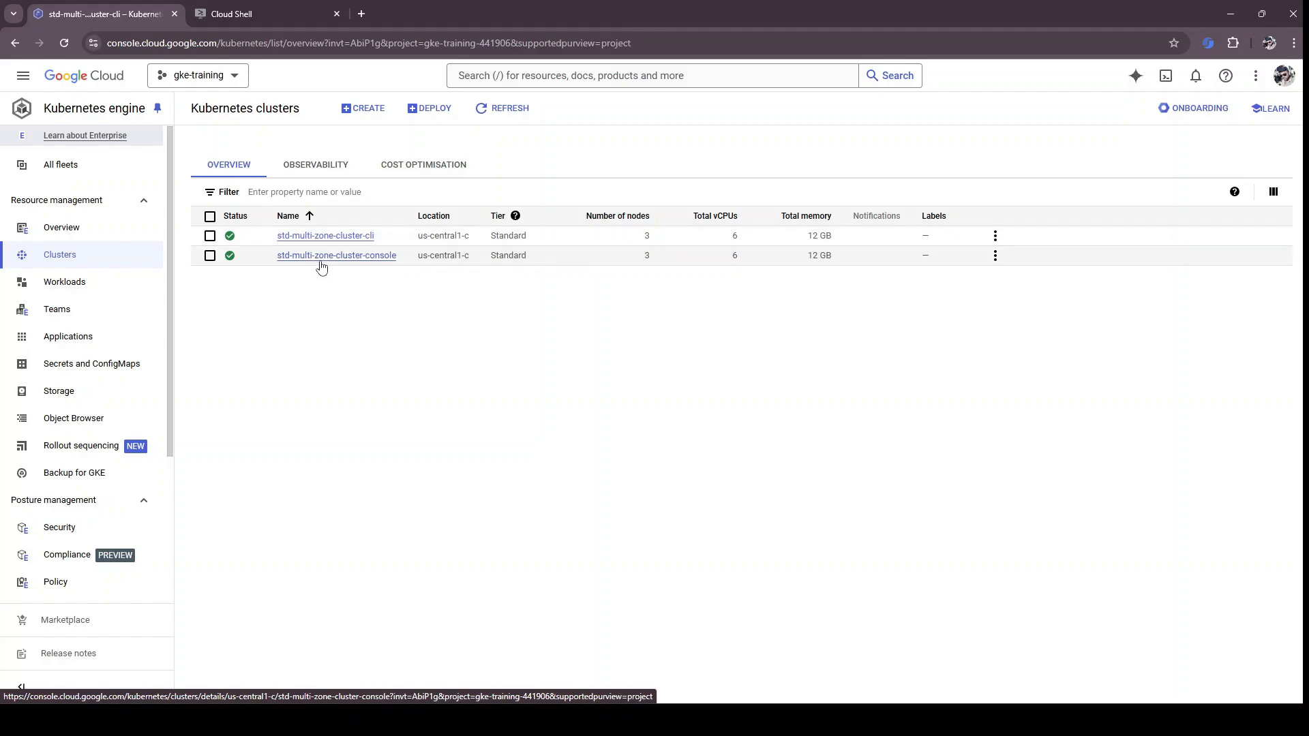
pyautogui.click(322, 255)
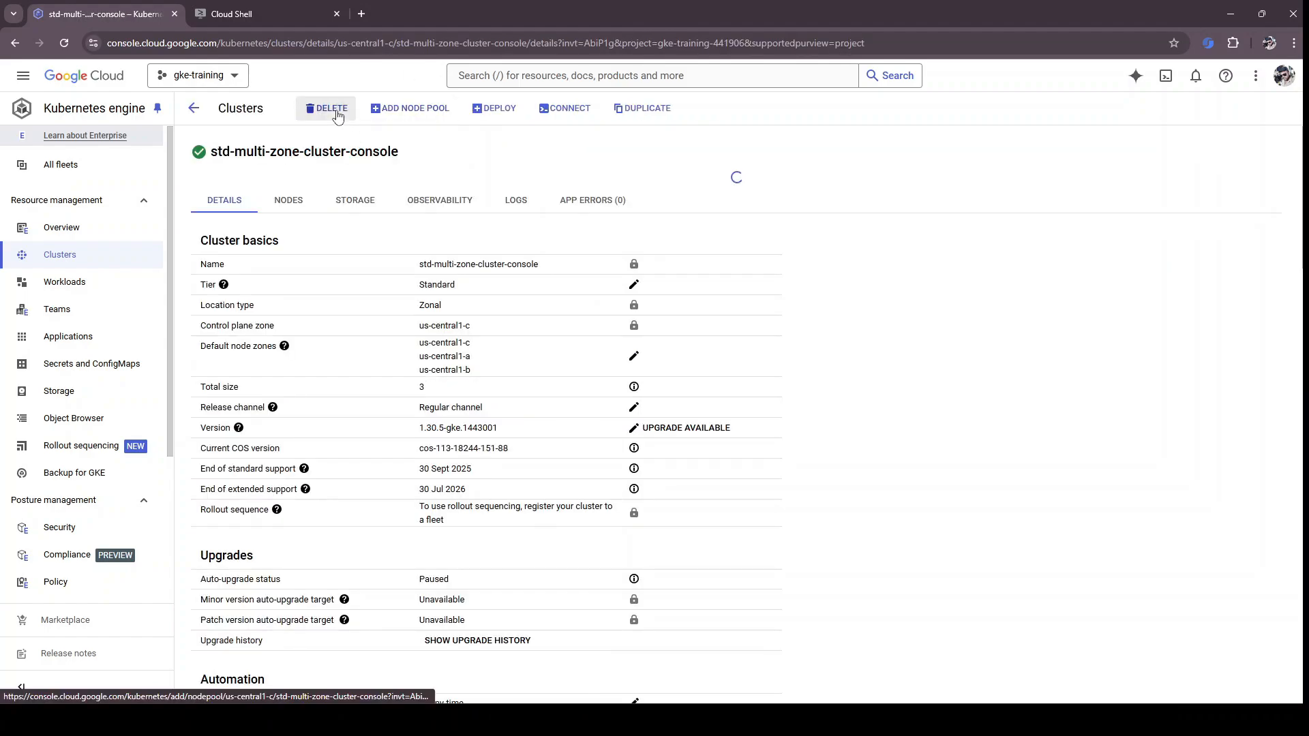
pyautogui.click(326, 108)
pyautogui.moveTo(782, 429); pyautogui.dragTo(667, 432)
pyautogui.click(685, 458)
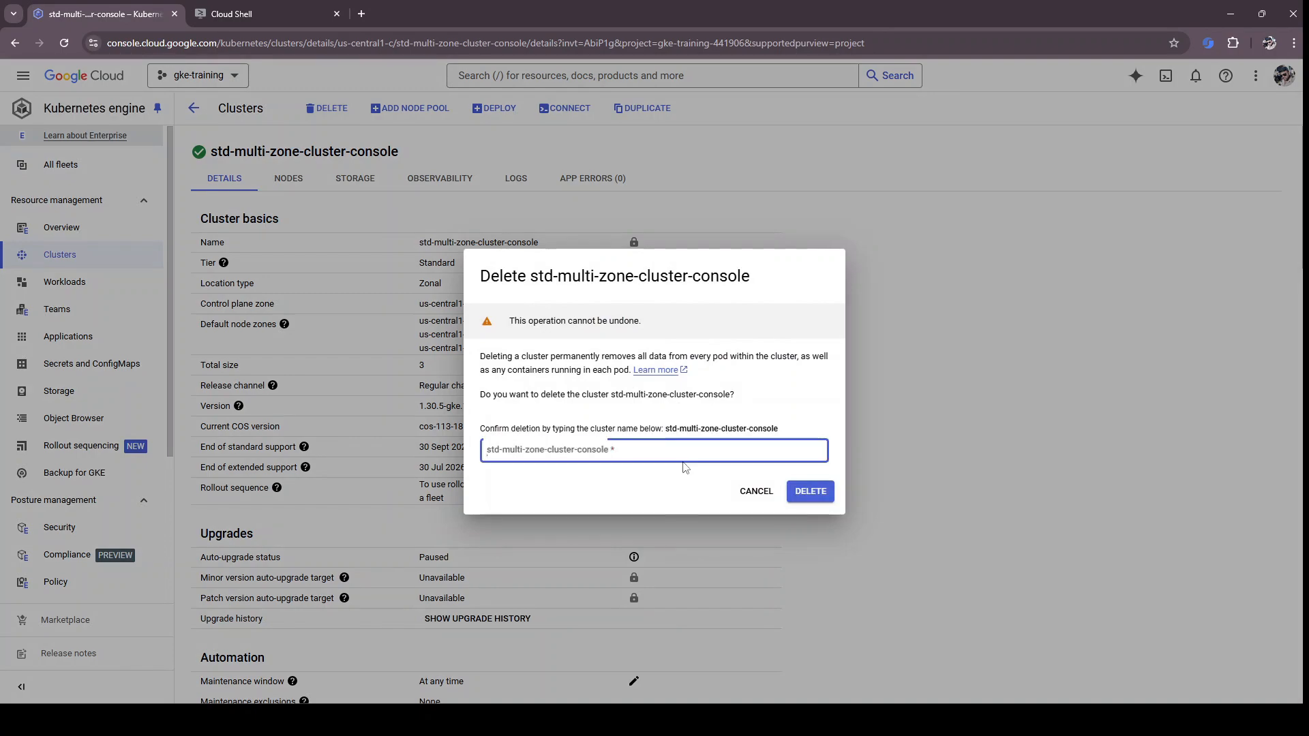
pyautogui.write('std-multi-zone-cluster-console')
pyautogui.click(814, 490)
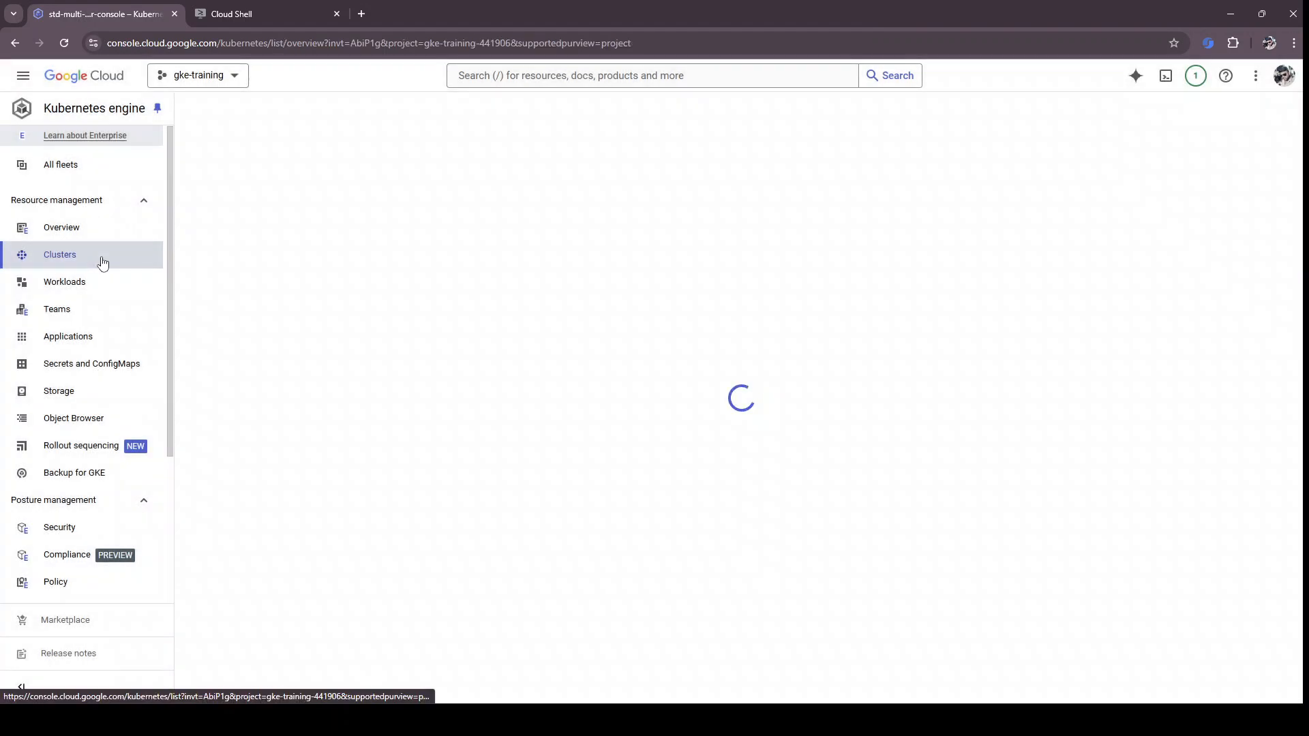
# Step: In Cloud Shell, delete std-multi-zone-cluster-cli with gcloud container clusters delete and --location us-central1-c, answering Y to continue
pyautogui.click(305, 10)
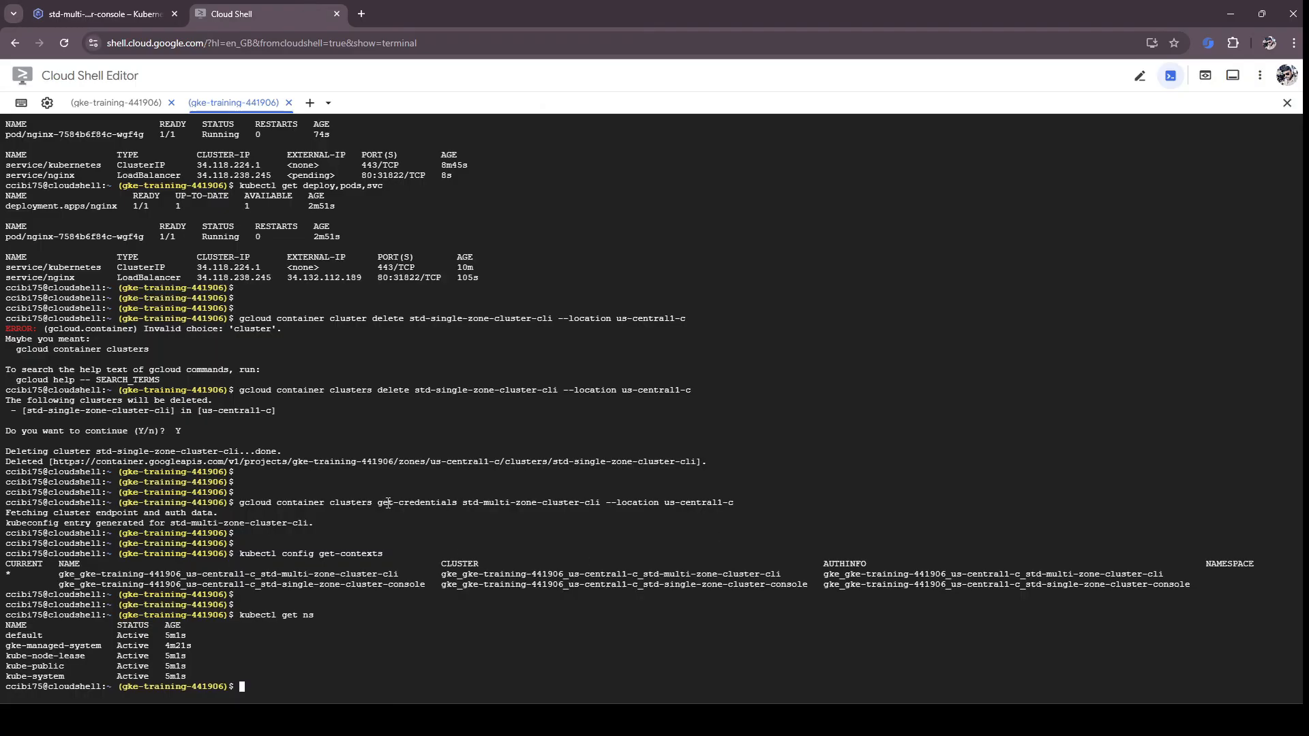
pyautogui.moveTo(463, 504); pyautogui.dragTo(790, 493)
pyautogui.hotkey('ctrl', 'c')
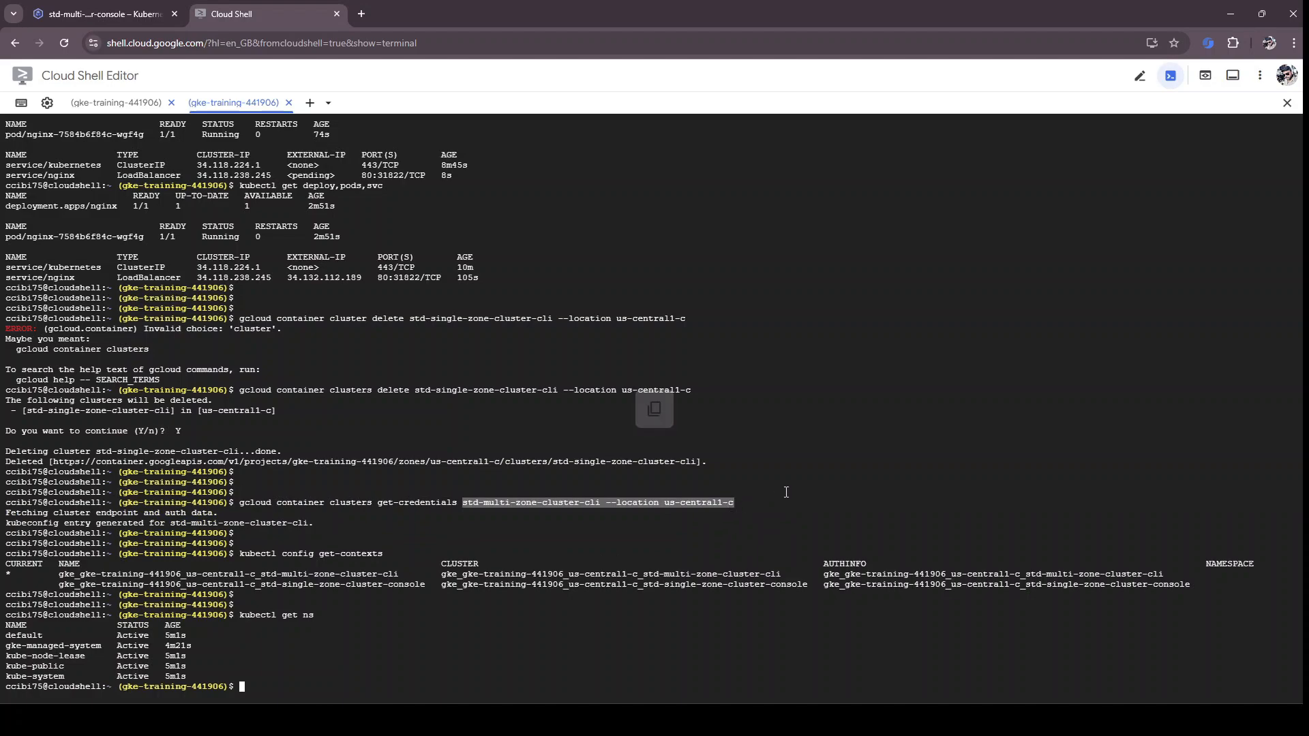
pyautogui.write('gcloud contain')
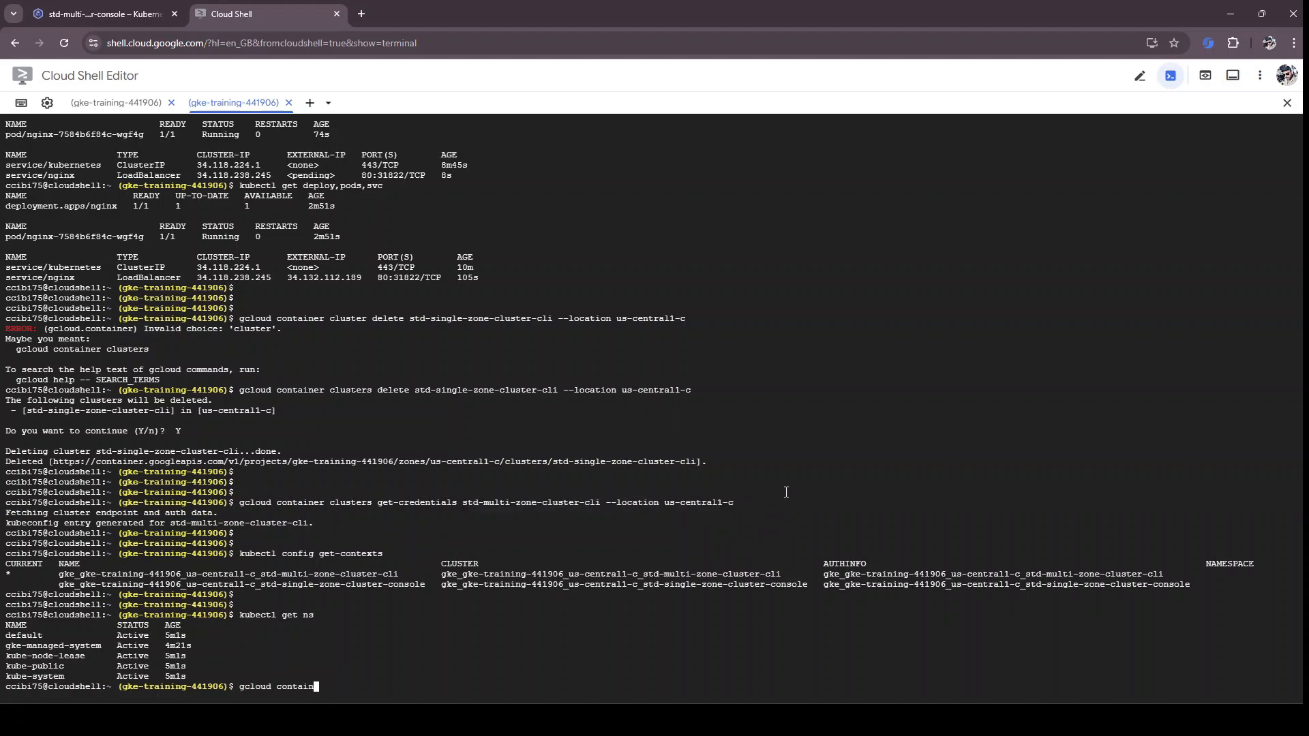
pyautogui.write('er clusters delete')
pyautogui.hotkey('ctrl', 'v')
pyautogui.press('Return')
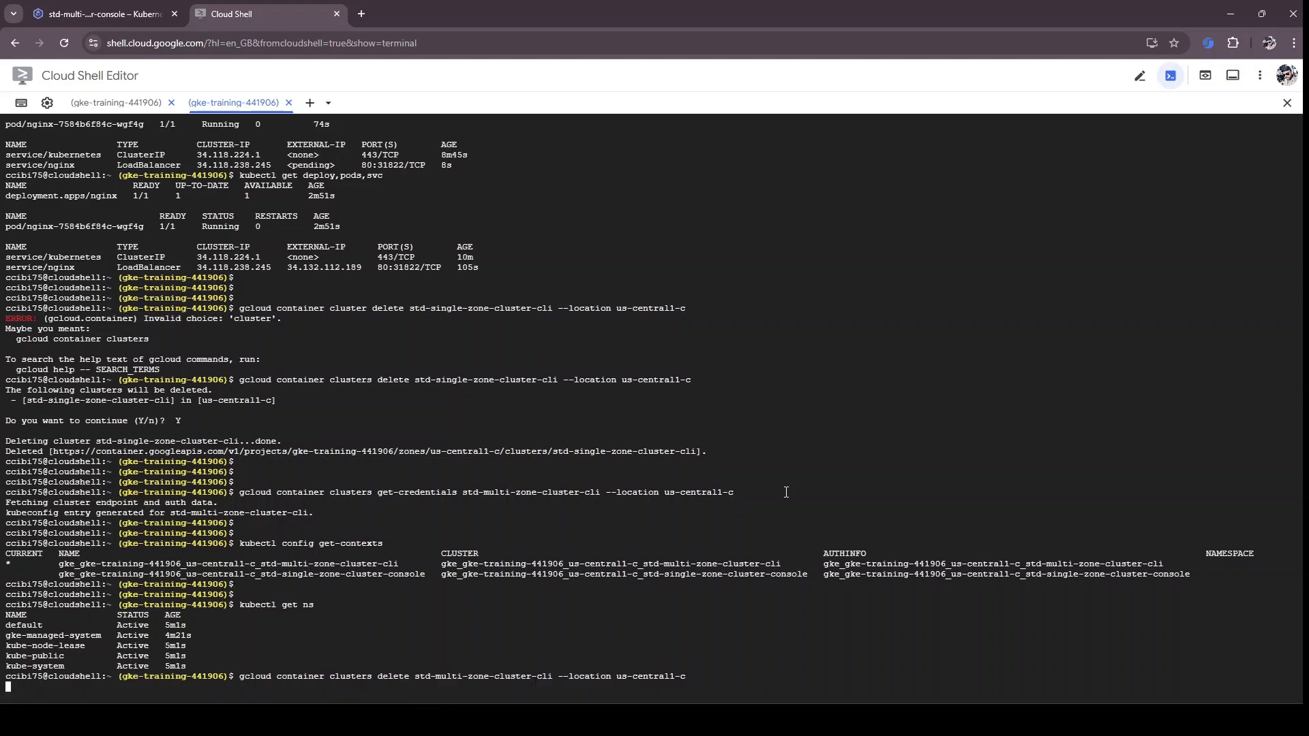
pyautogui.write('Y')
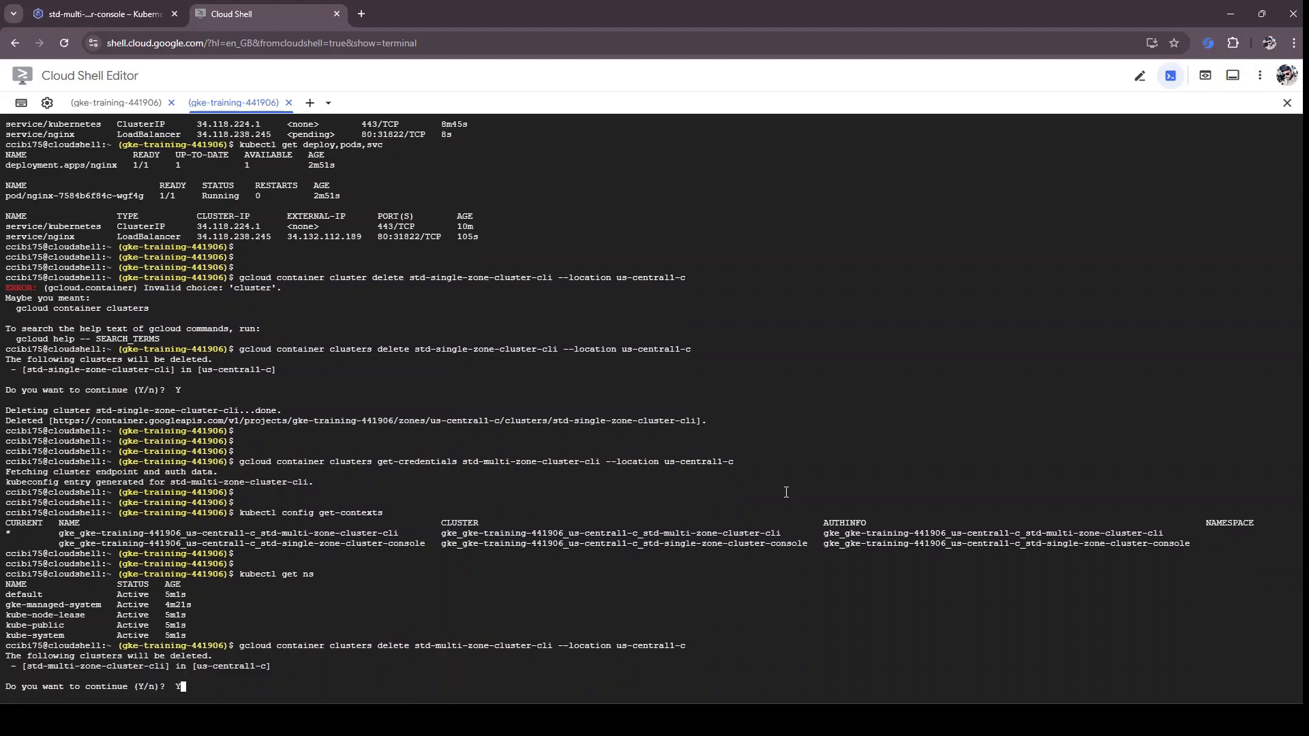
pyautogui.press('Return')
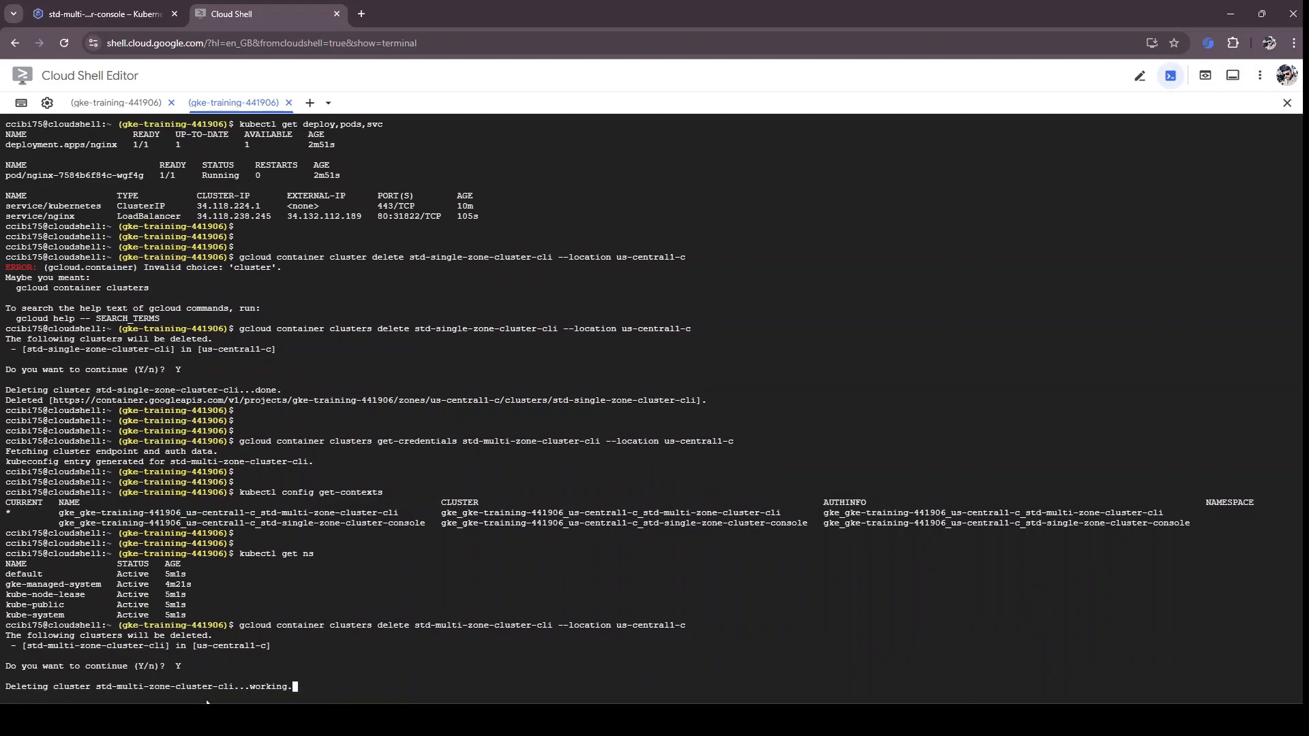
# Step: Refresh the console's Kubernetes cluster list and check the status of std-multi-zone-cluster-cli
pyautogui.click(109, 14)
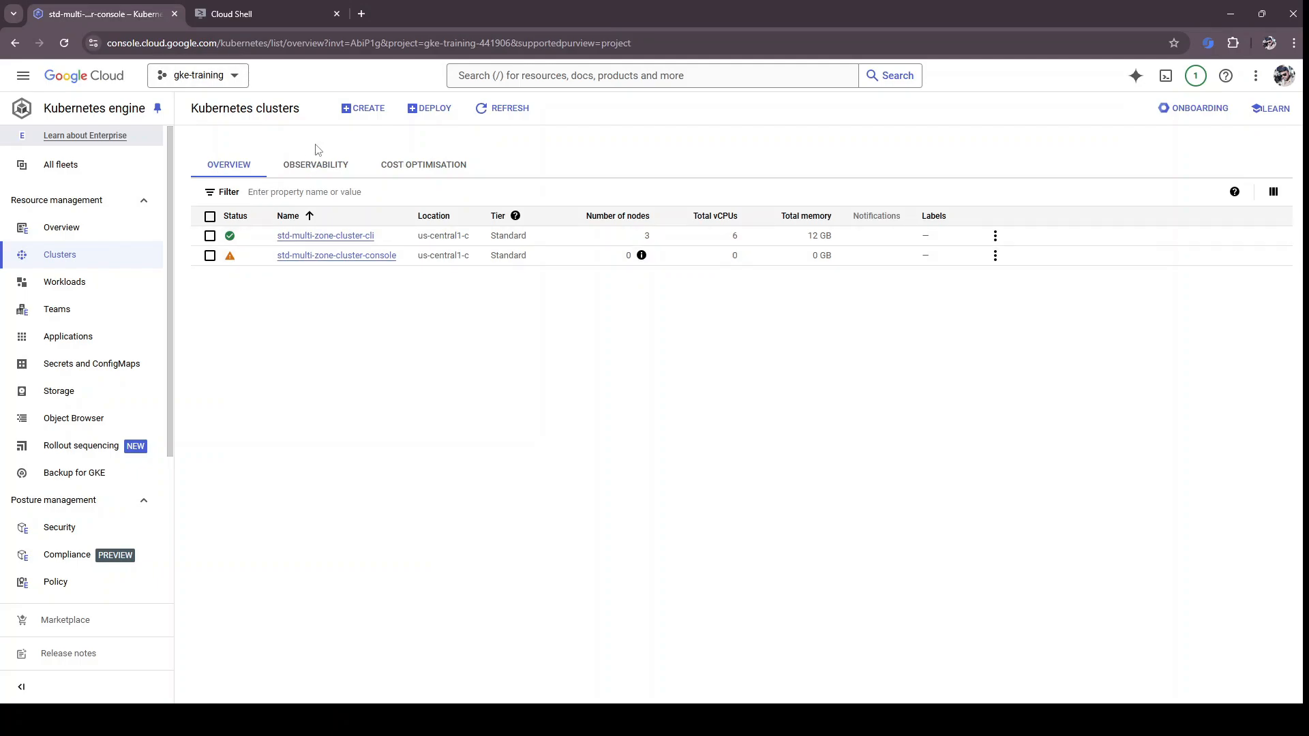
pyautogui.click(521, 109)
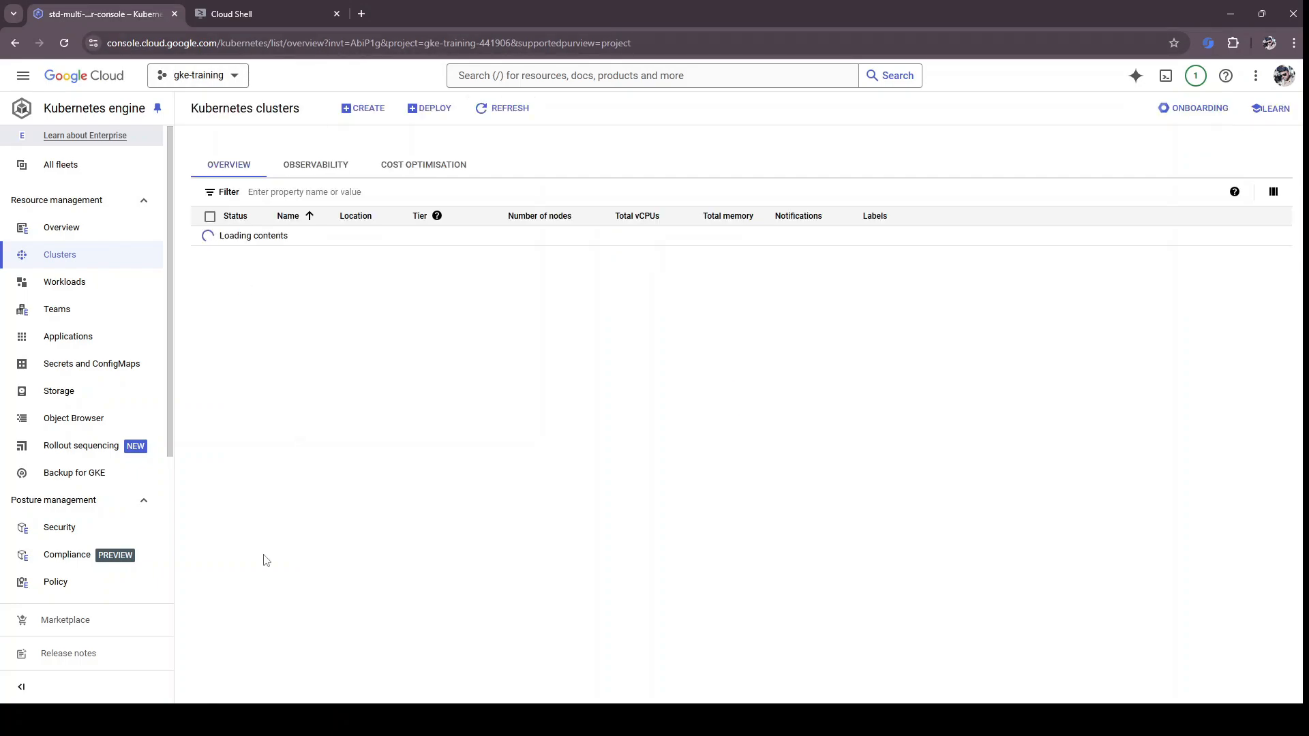
pyautogui.moveTo(231, 241)
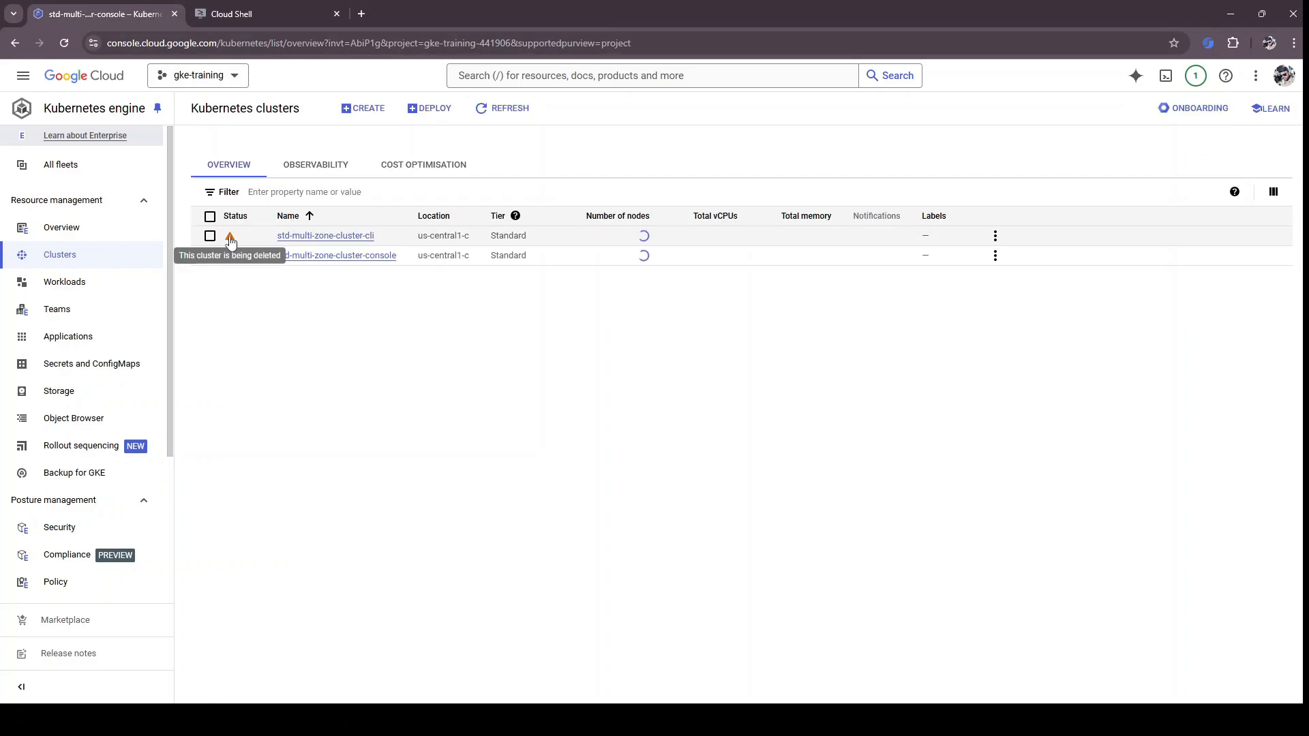